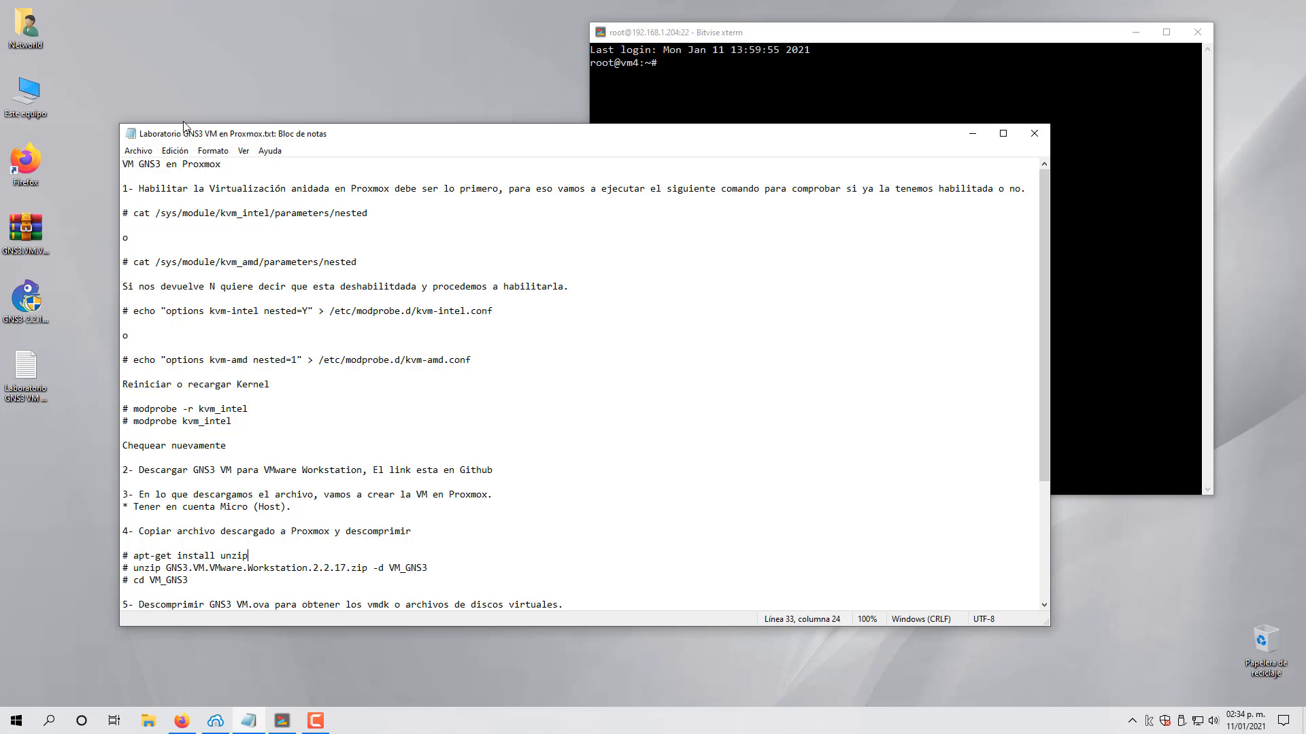
Step: Place the Notepad lab guide beside the root xterm, glance at Proxmox, then minimize Firefox
scroll(670, 277, down, 3)
scroll(671, 277, up, 3)
drag(254, 140, 291, 158)
drag(847, 41, 852, 39)
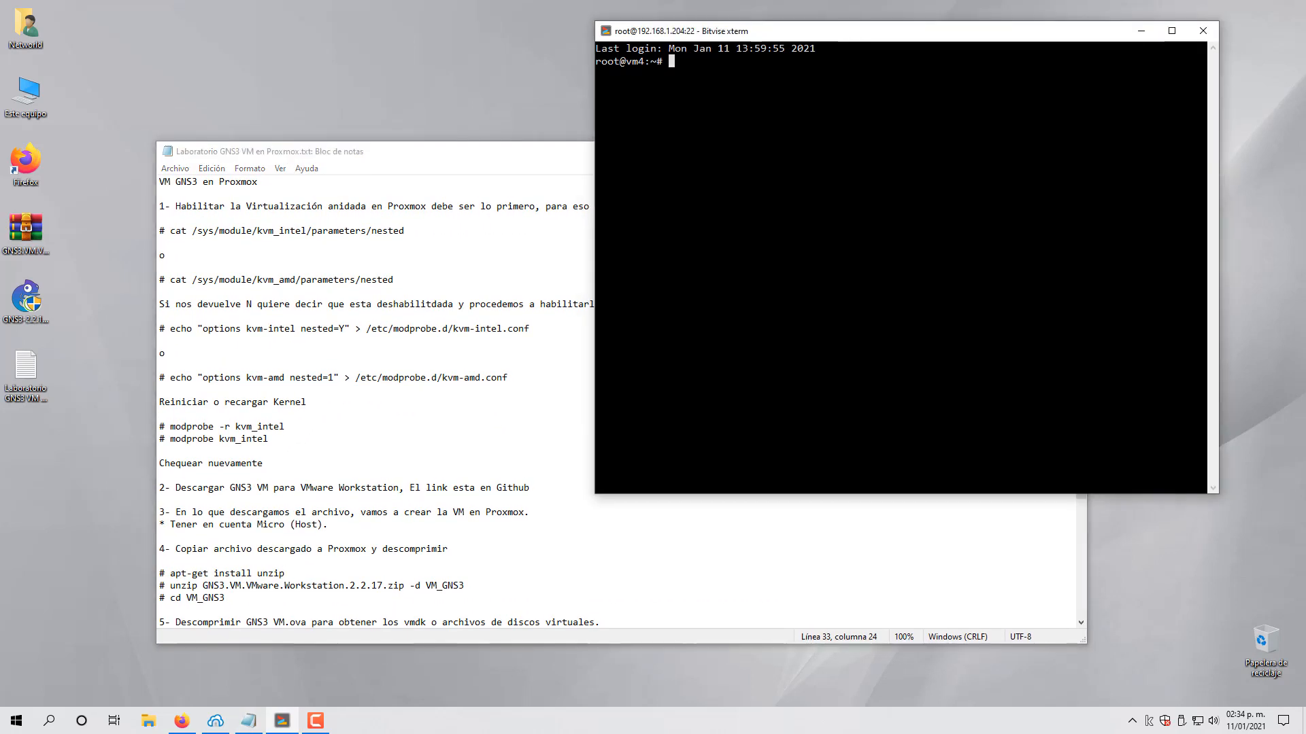
drag(587, 20, 659, 64)
click(468, 327)
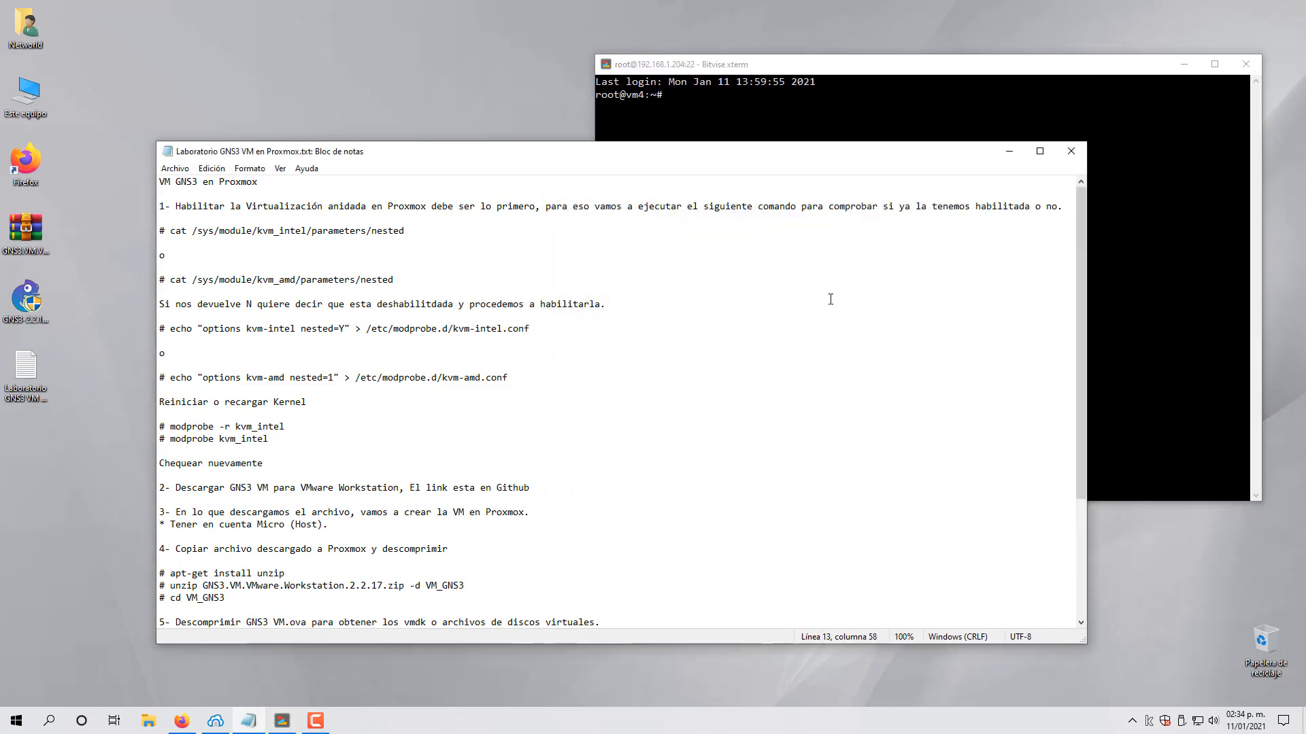
drag(496, 157, 474, 166)
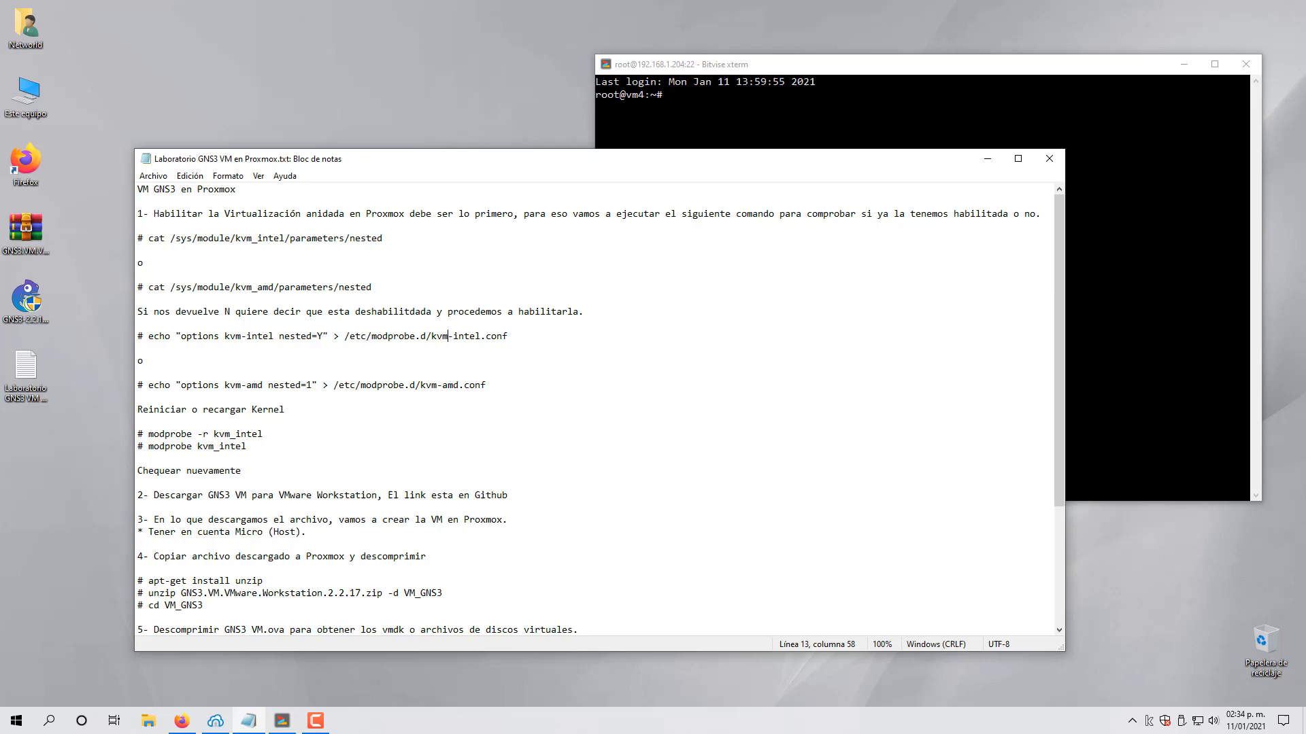
click(760, 75)
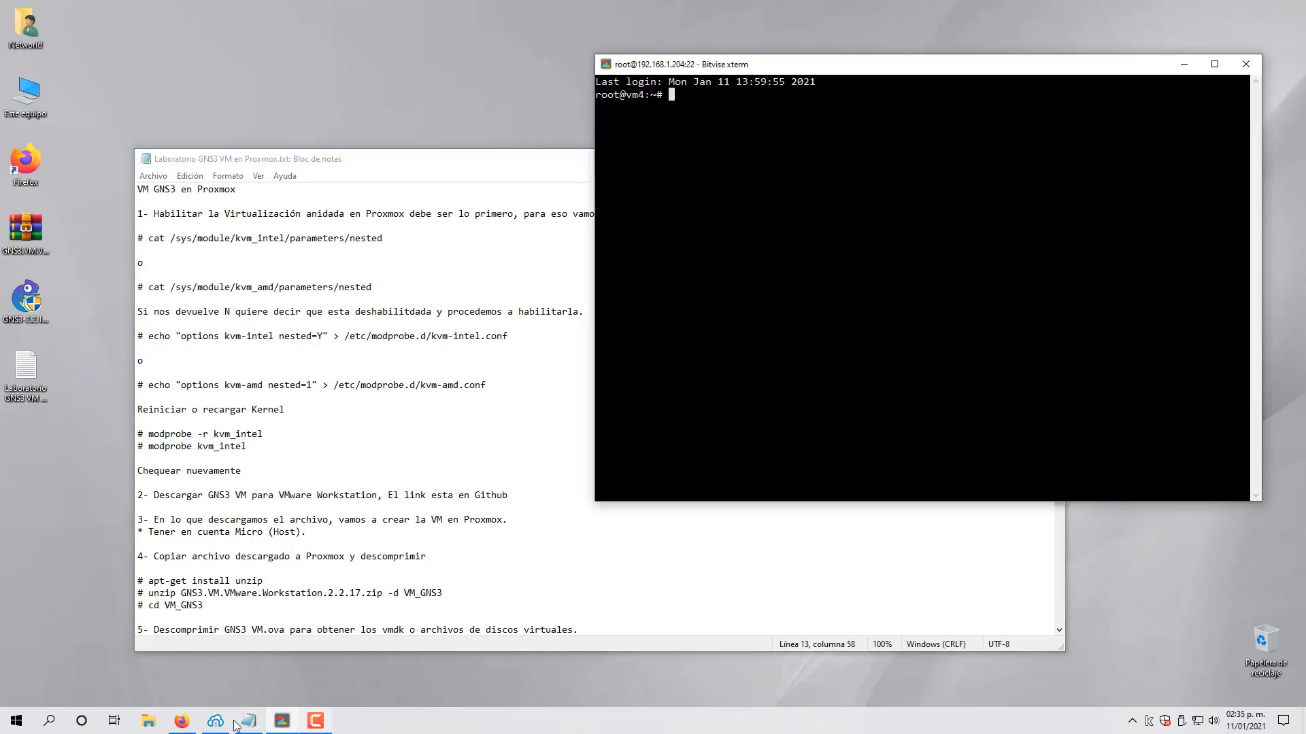
click(181, 721)
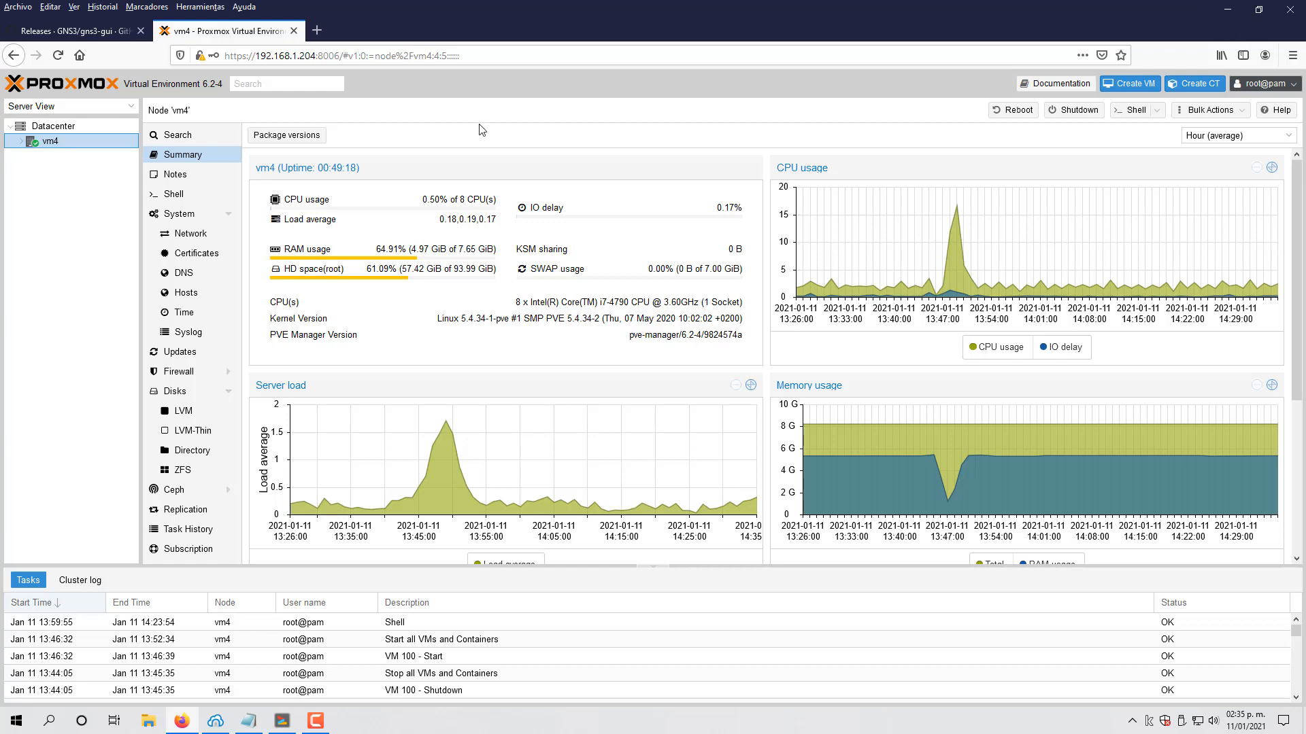
click(1227, 10)
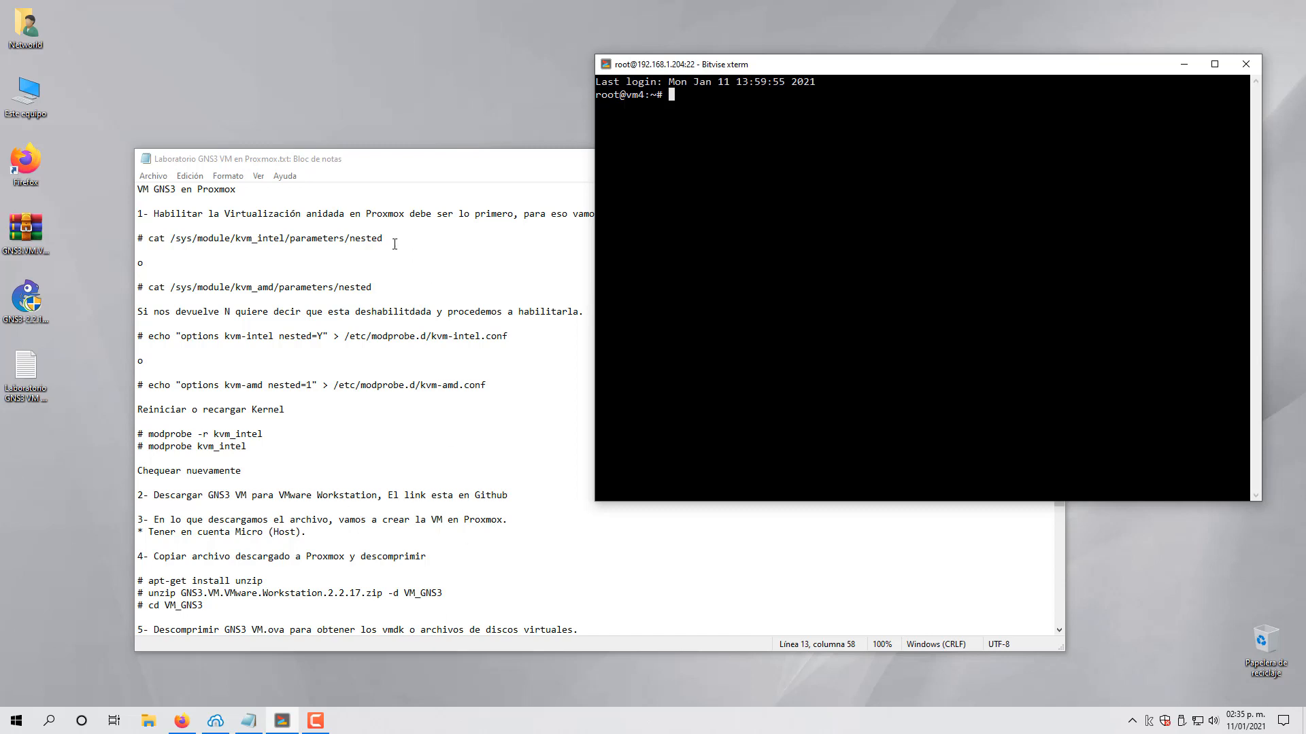
Step: Run 'cat /sys/module/kvm_intel/parameters/nested' from the guide in xterm; it returns N
drag(384, 238, 149, 237)
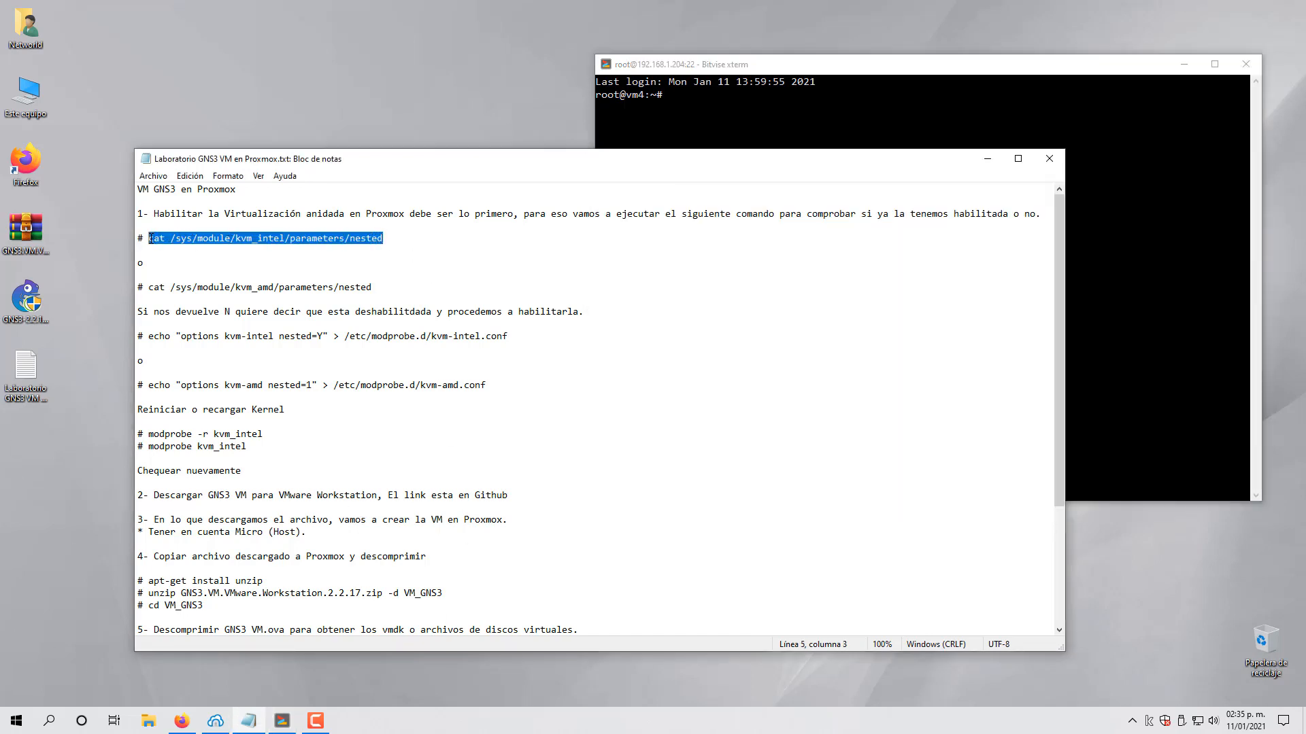
right_click(149, 237)
click(174, 277)
right_click(802, 121)
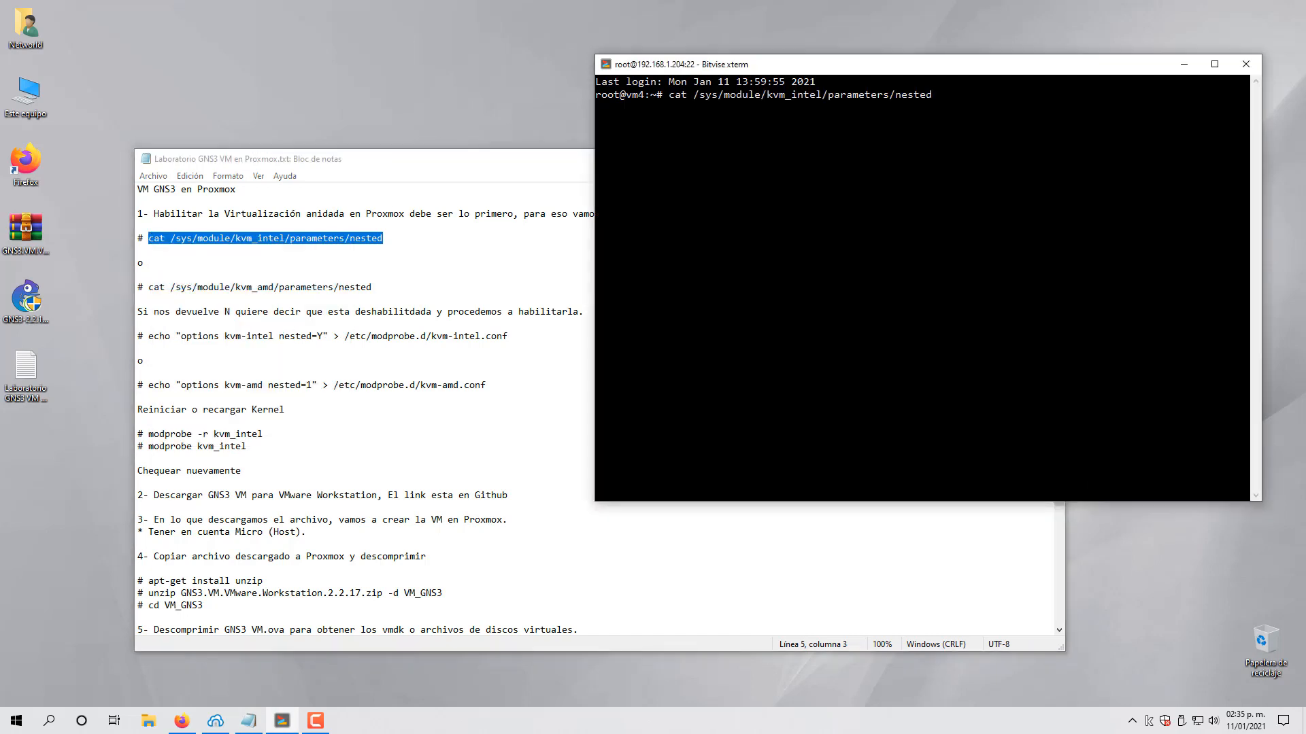
key(Return)
Step: Compare the guide's kvm_intel and kvm_amd nested check commands
click(300, 158)
drag(149, 240, 385, 243)
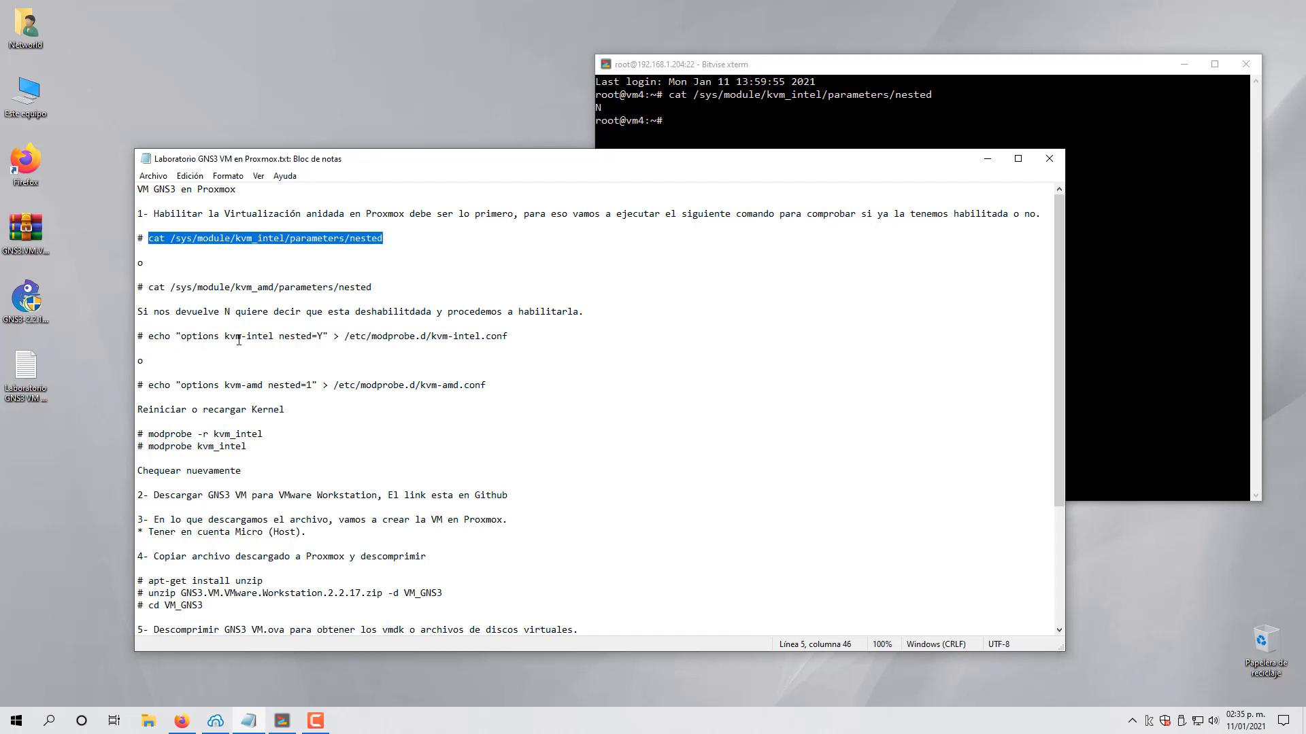
drag(152, 286, 374, 288)
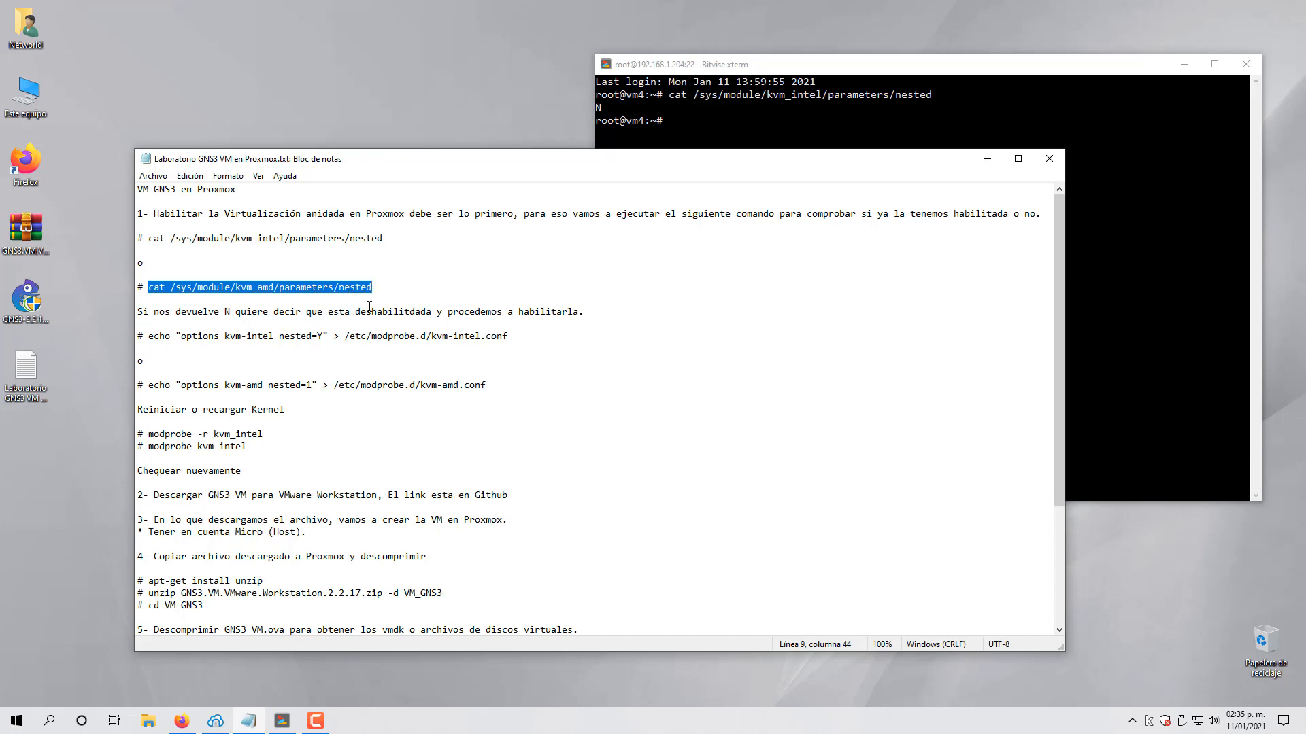
click(370, 304)
drag(378, 287, 127, 232)
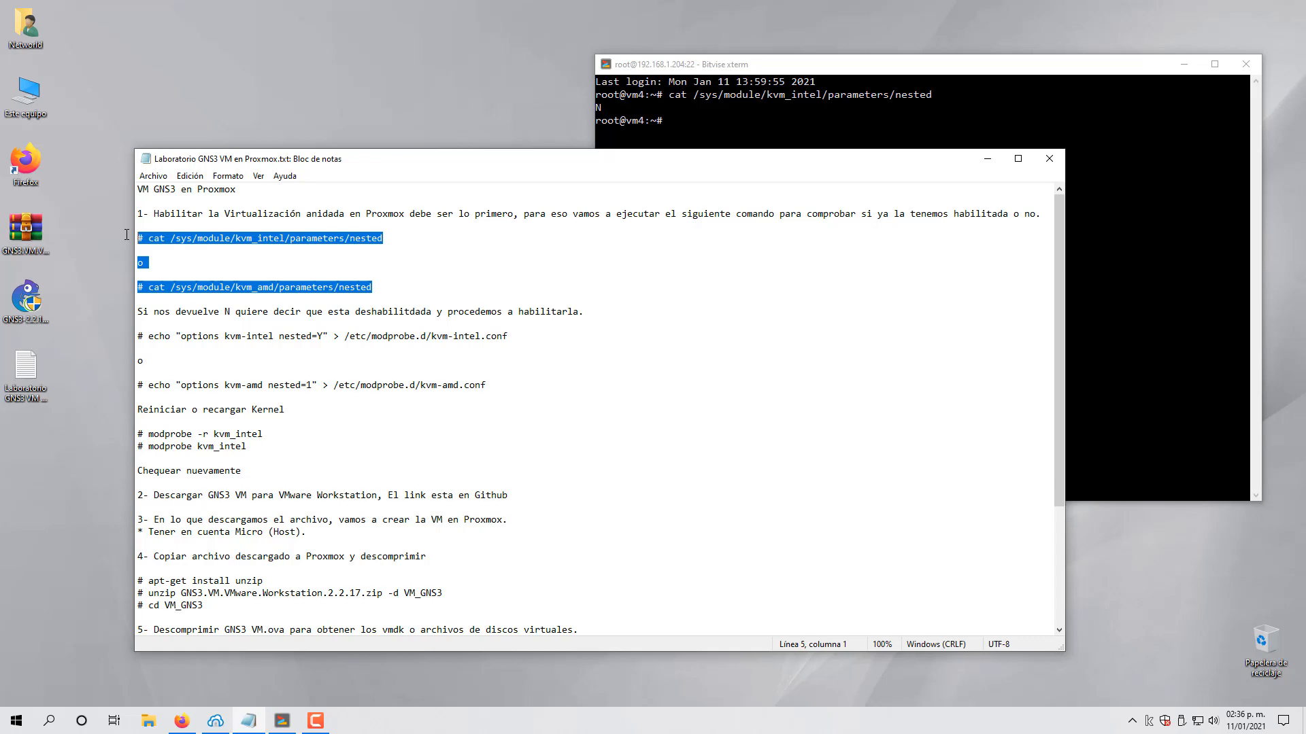
click(203, 288)
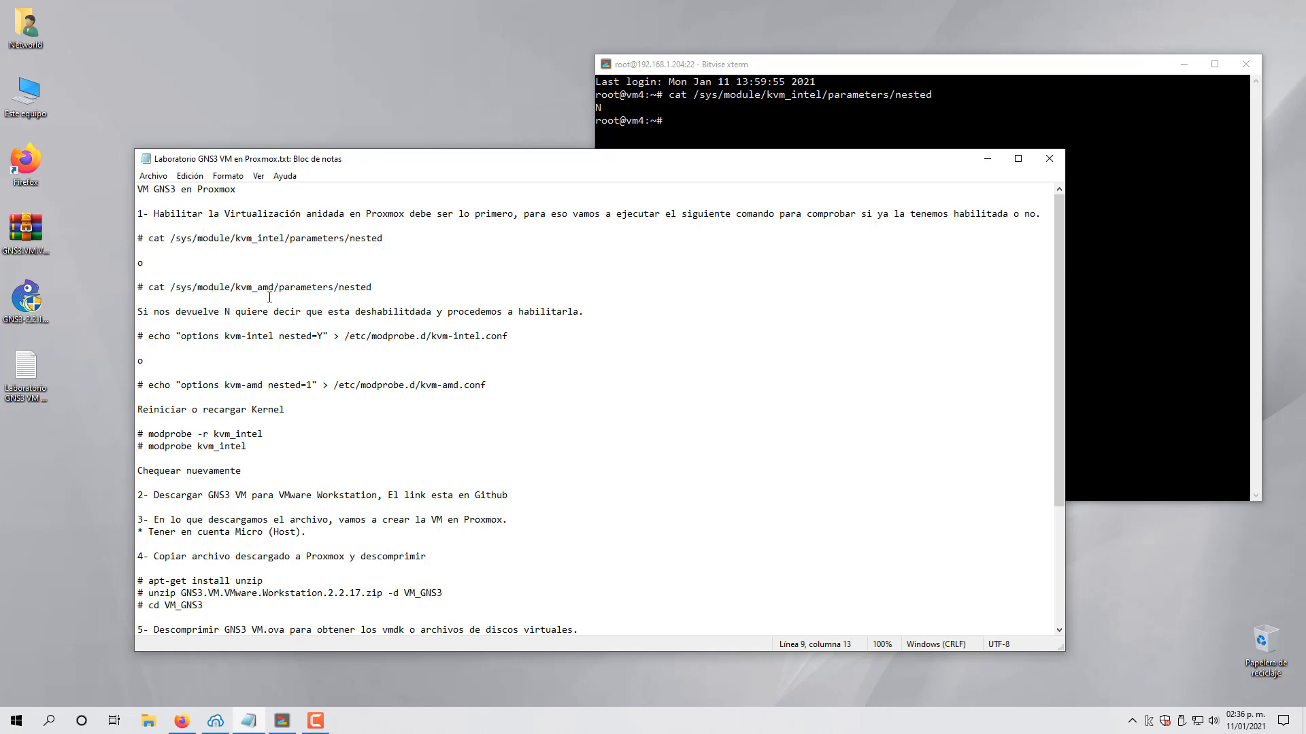
drag(394, 242, 148, 239)
click(767, 68)
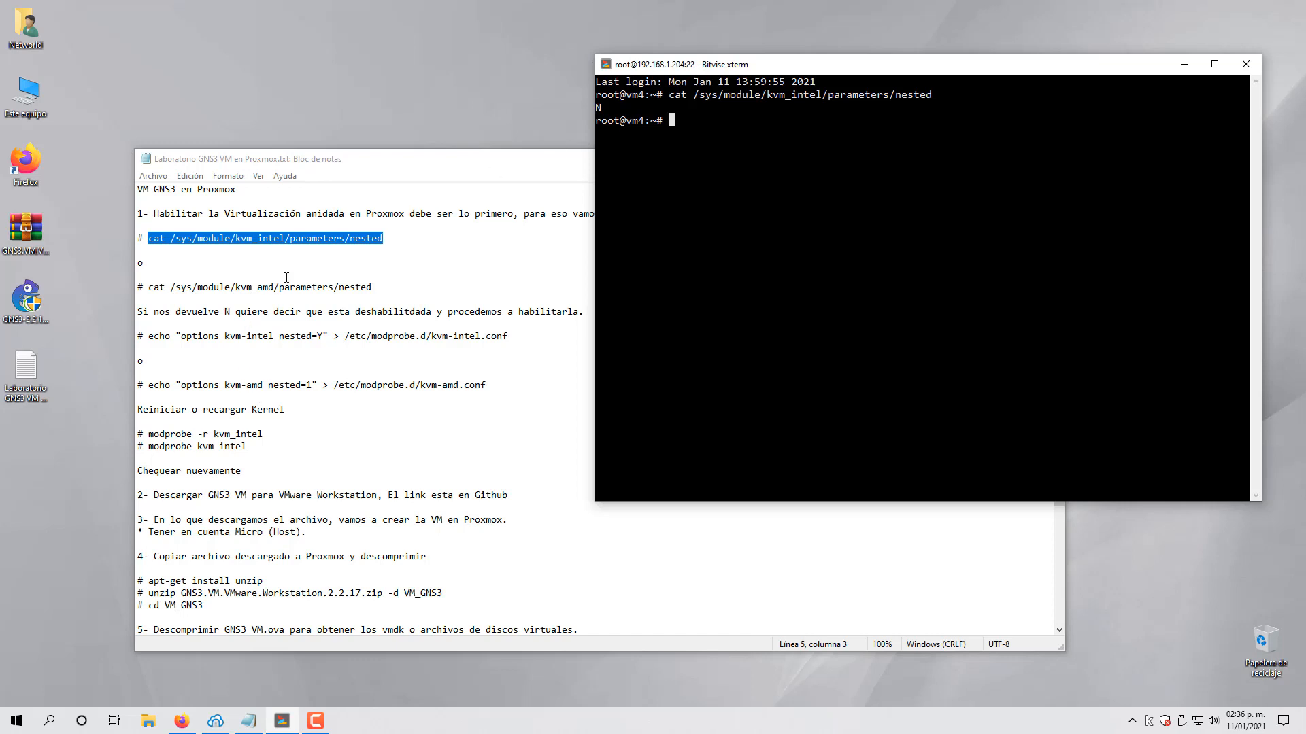
click(307, 163)
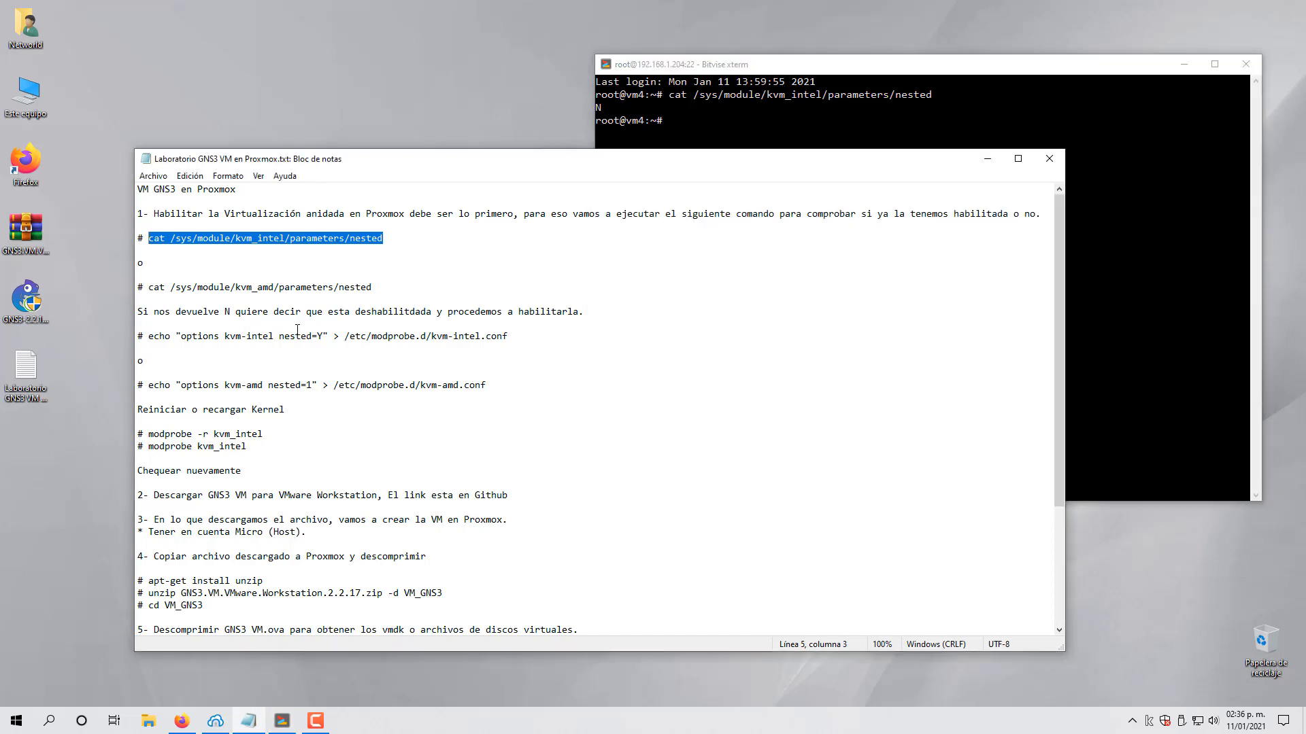
scroll(455, 289, down, 1)
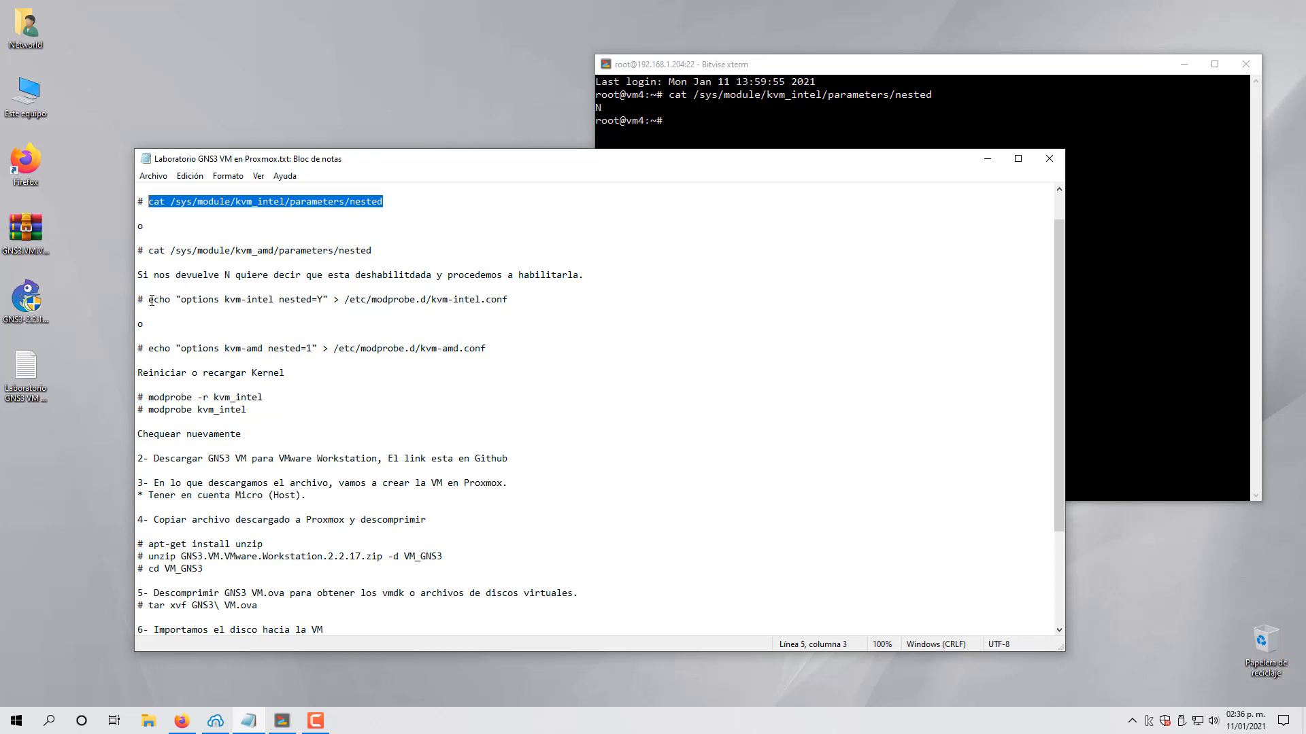
Step: Run the guide's echo command writing 'options kvm-intel nested=Y' to /etc/modprobe.d/kvm-intel.conf
drag(151, 300, 507, 298)
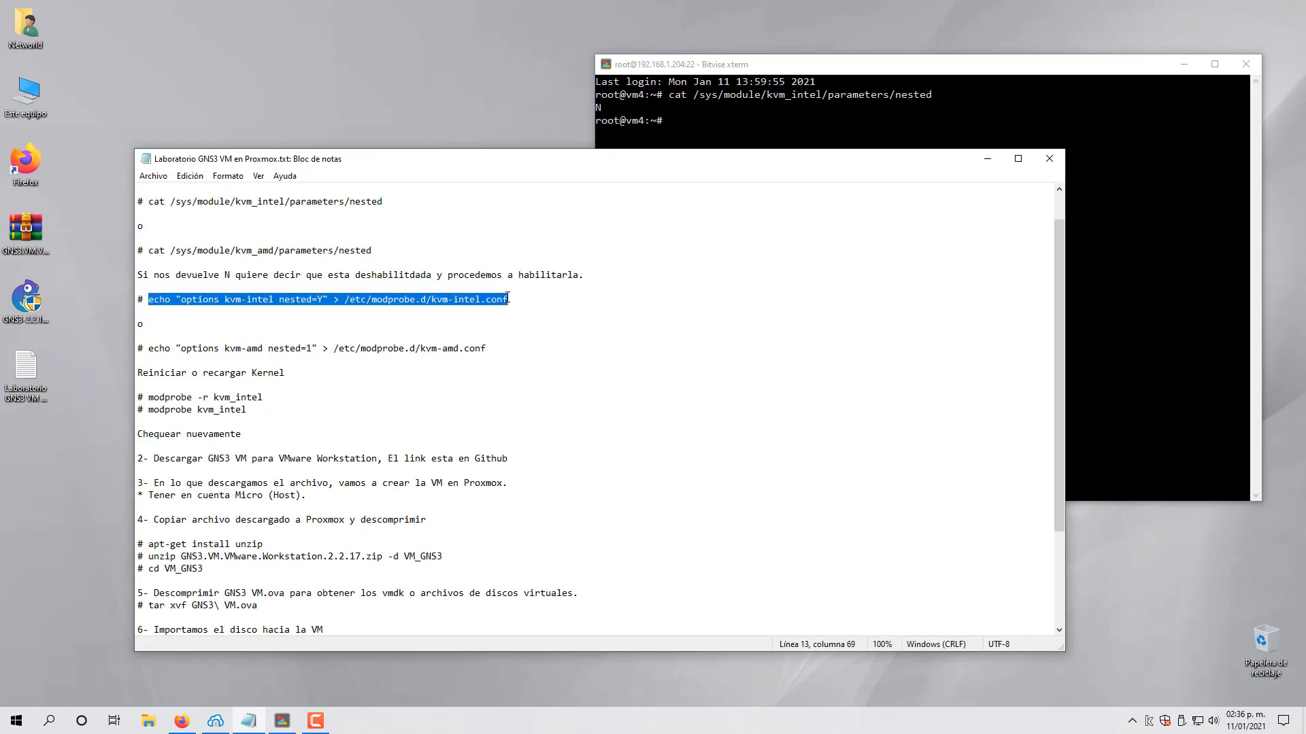
right_click(487, 304)
click(540, 349)
right_click(708, 129)
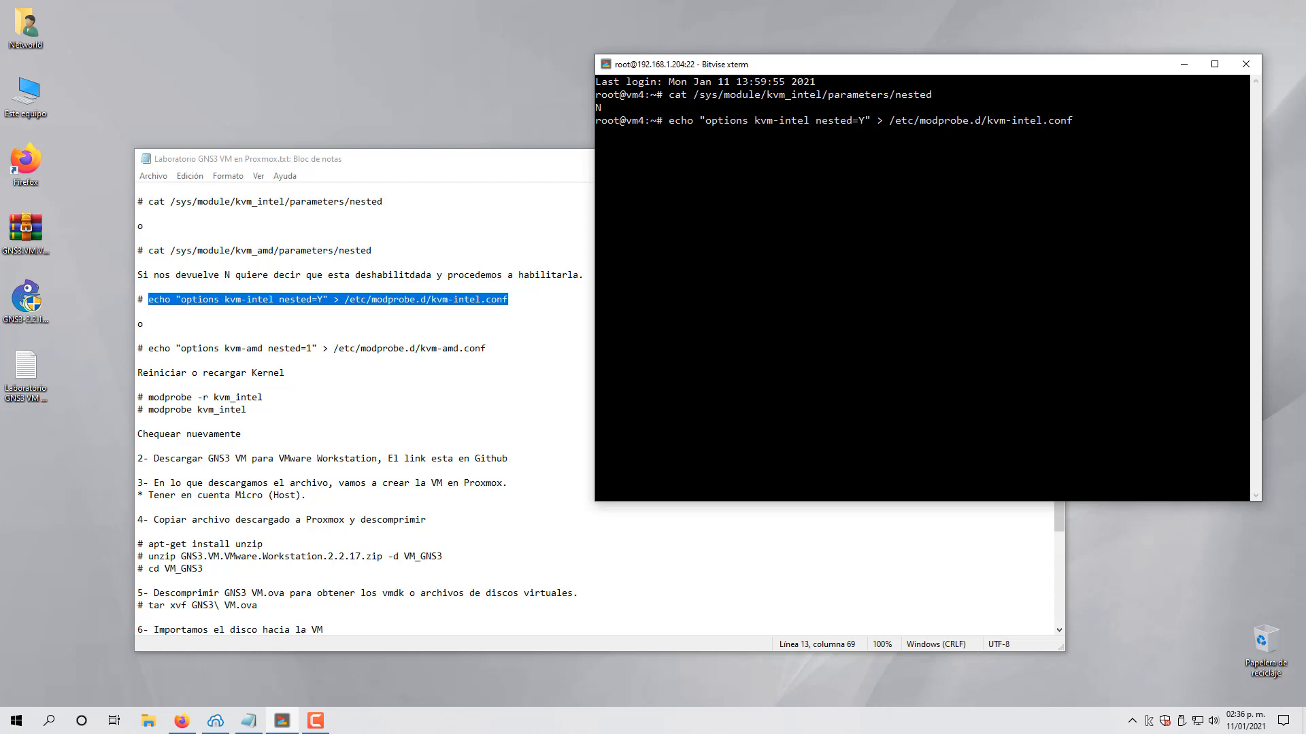
key(Return)
Step: Rerun the nested virtualization check, which still reports N
key(Up)
key(Up)
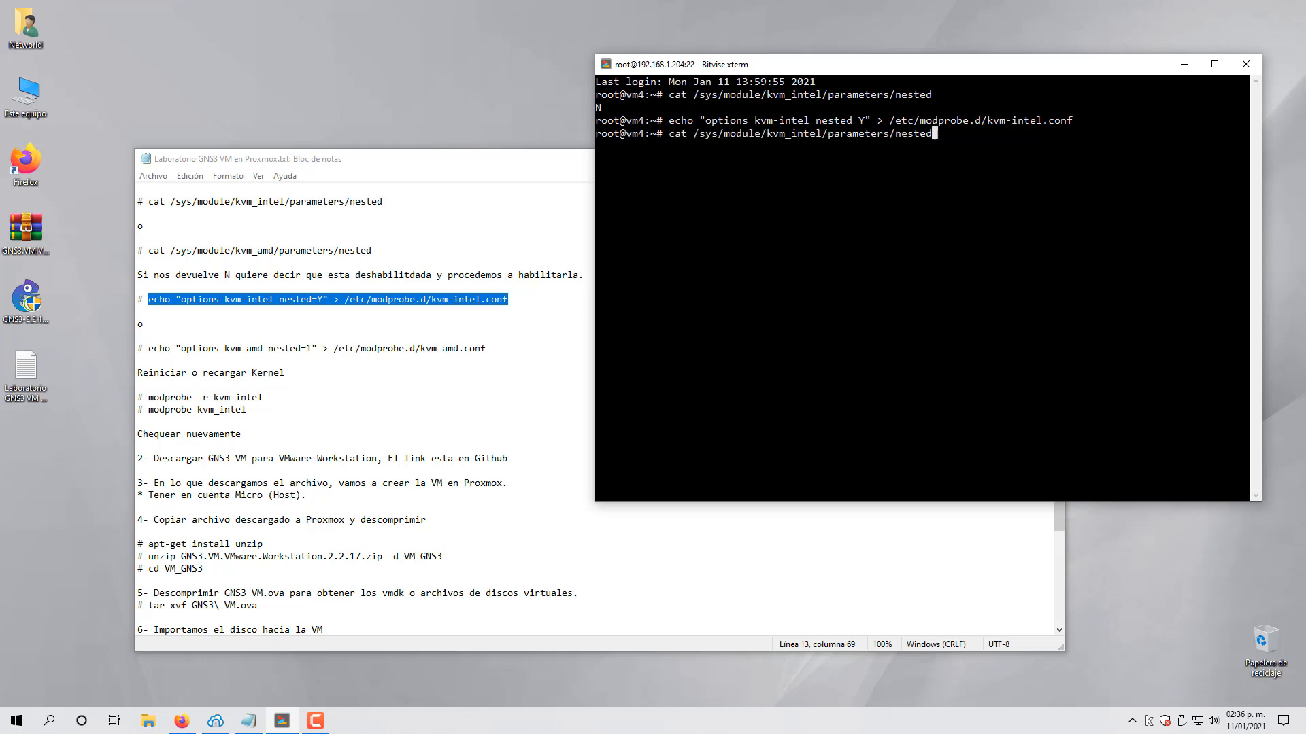
key(Return)
key(alt+Tab)
Step: Review the guide's echo lines and select the modprobe -r kvm_intel / modprobe kvm_intel reload lines
scroll(367, 386, down, 1)
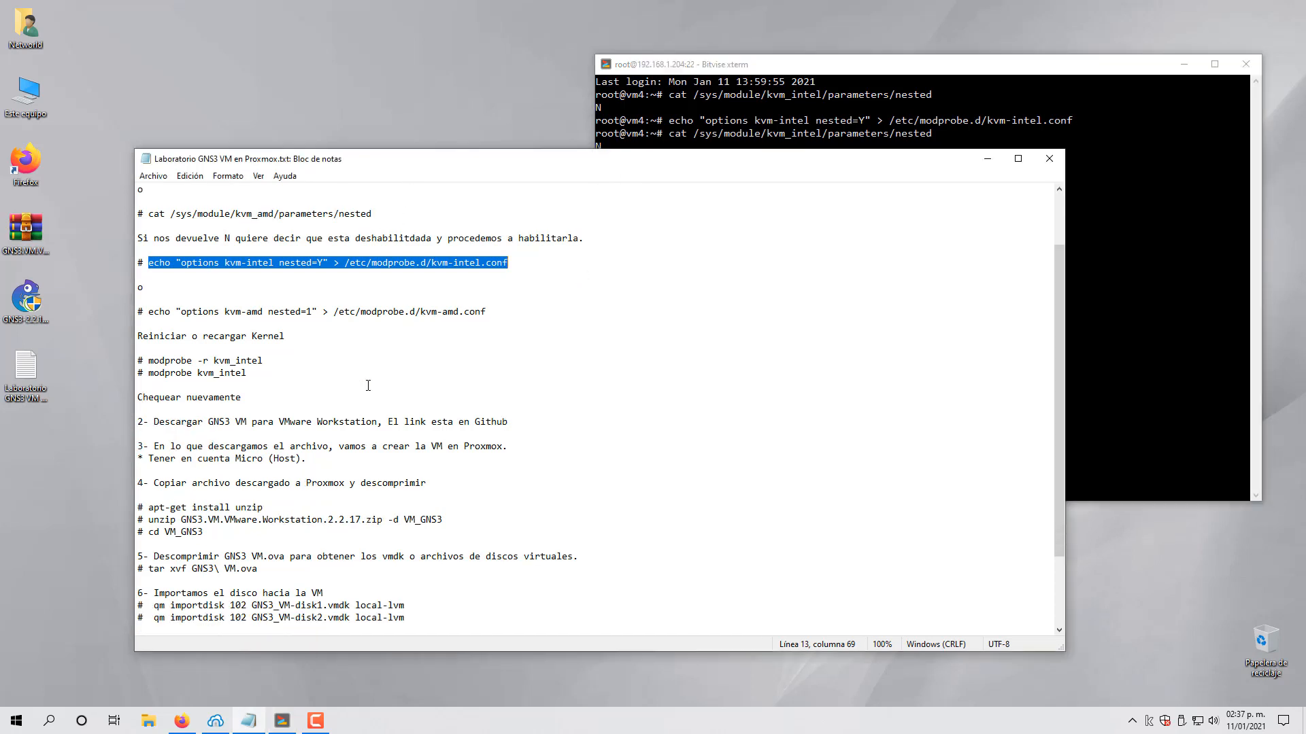
scroll(283, 319, down, 1)
drag(247, 336, 139, 324)
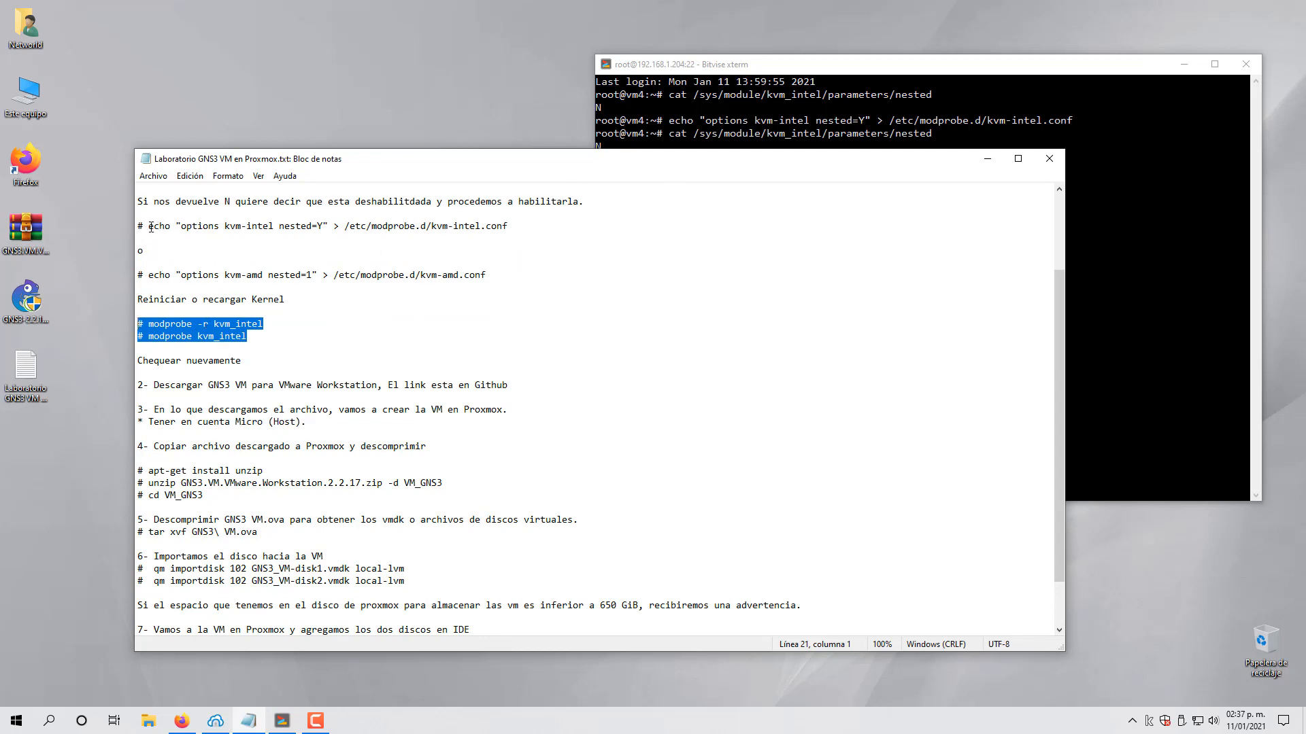
drag(151, 227, 509, 225)
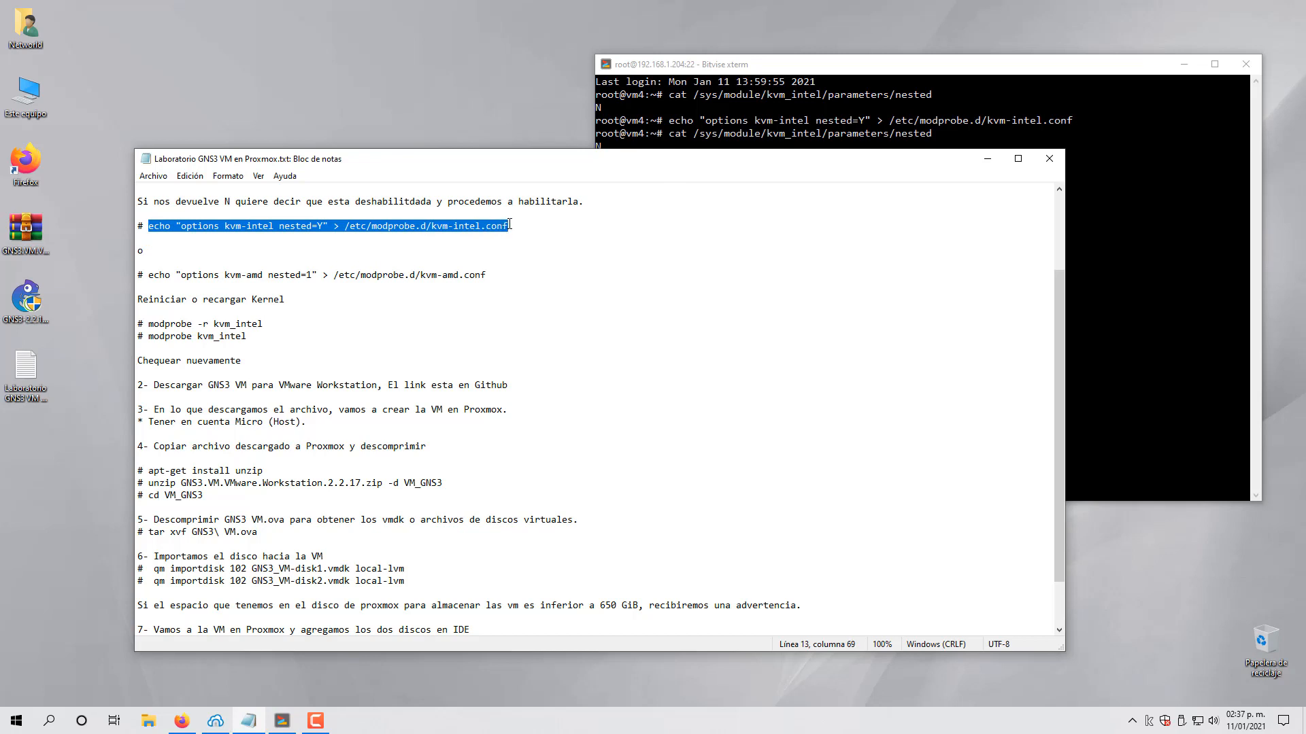
drag(148, 275, 137, 226)
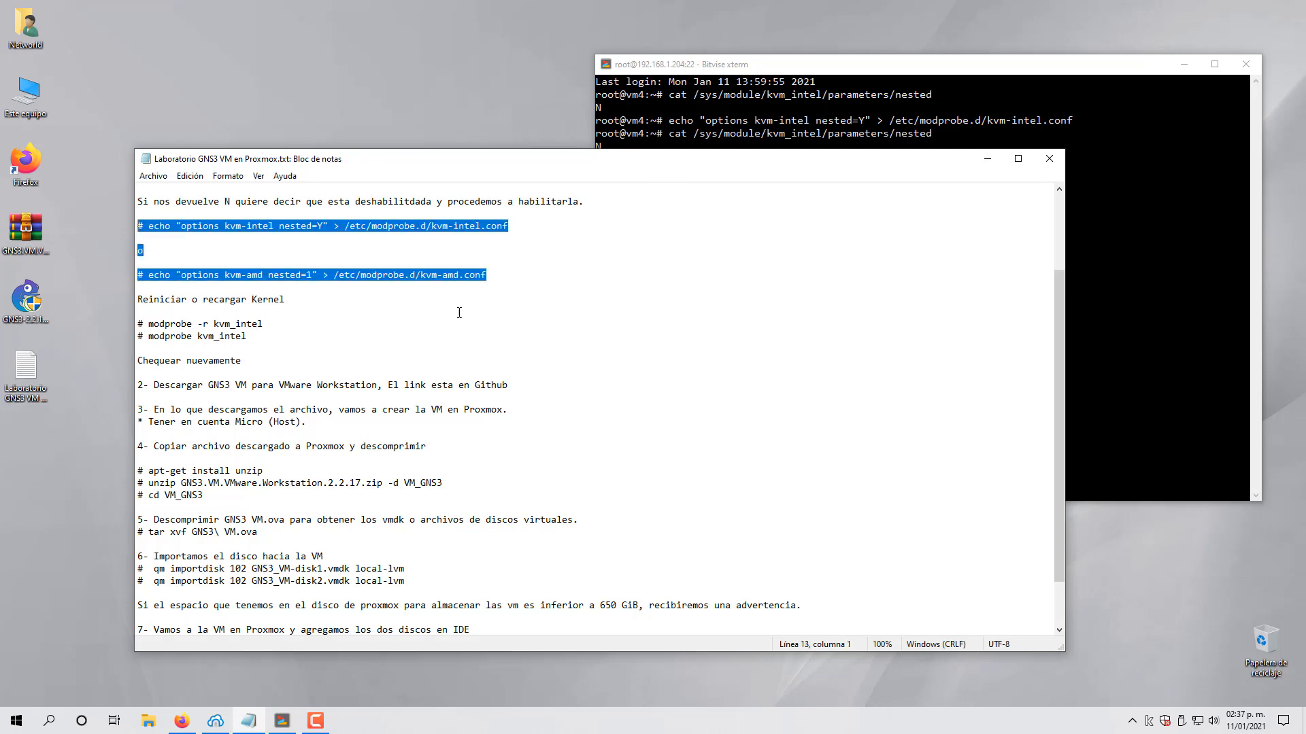
click(516, 287)
scroll(517, 287, down, 1)
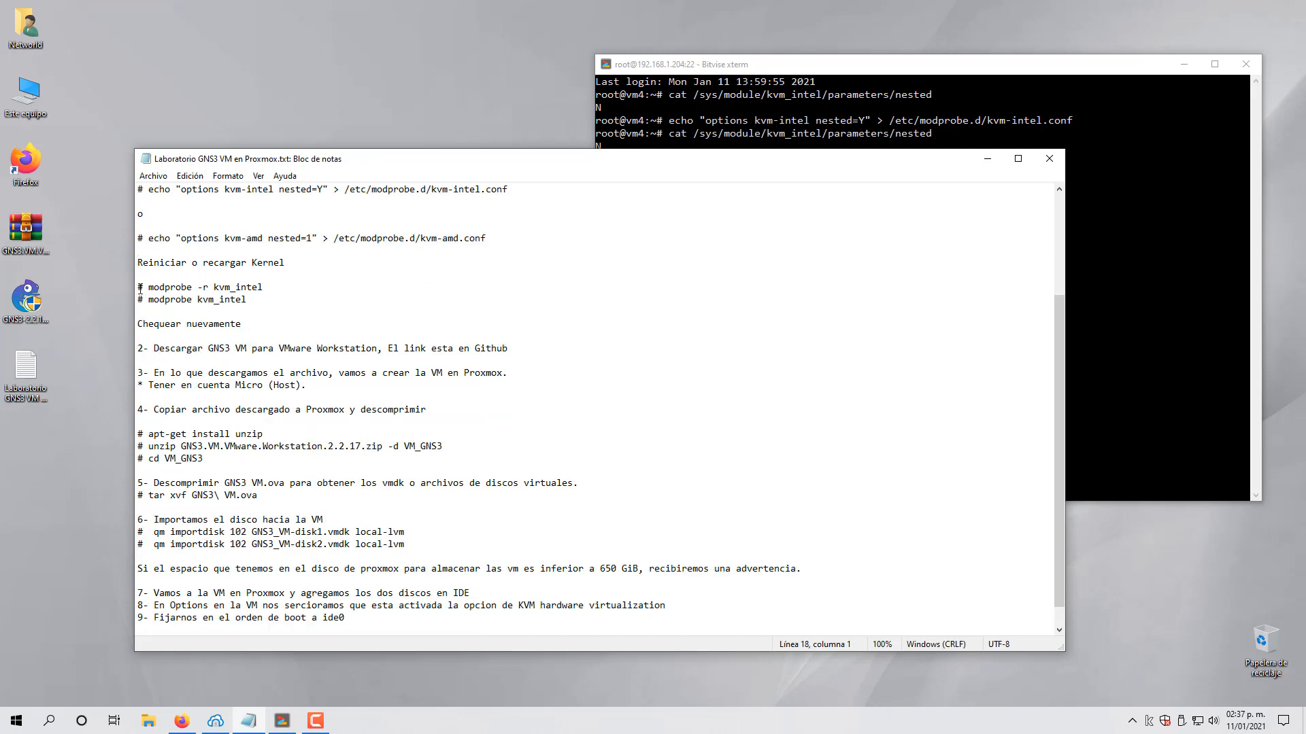
drag(137, 287, 259, 306)
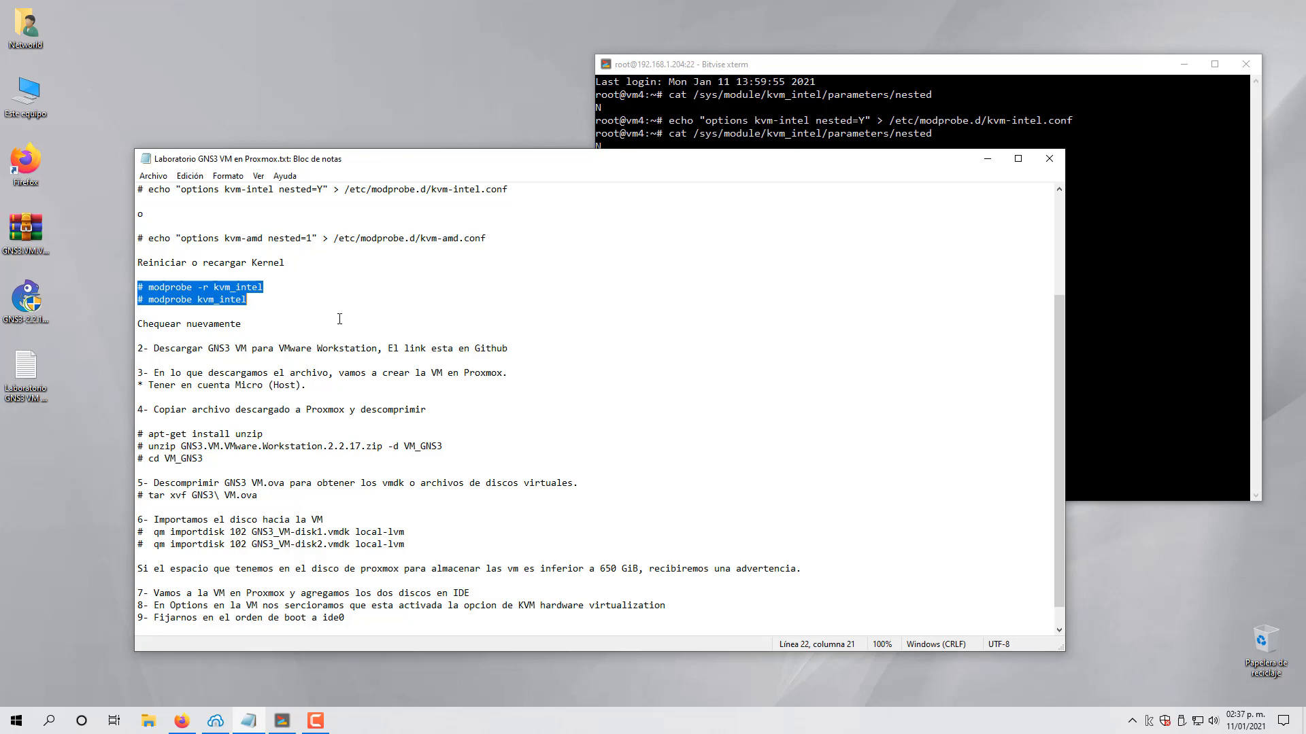
Step: Glance at Proxmox in Firefox, minimize it, and return to the root terminal
click(182, 721)
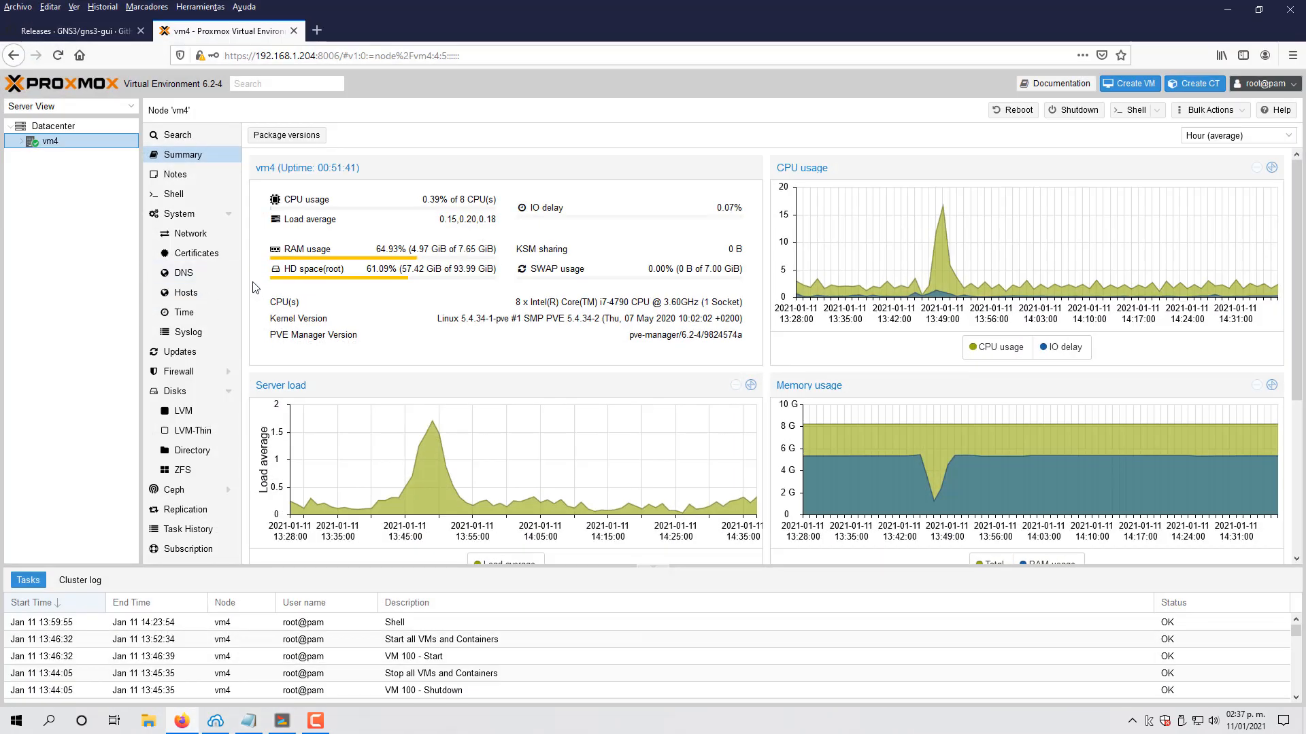
click(1220, 16)
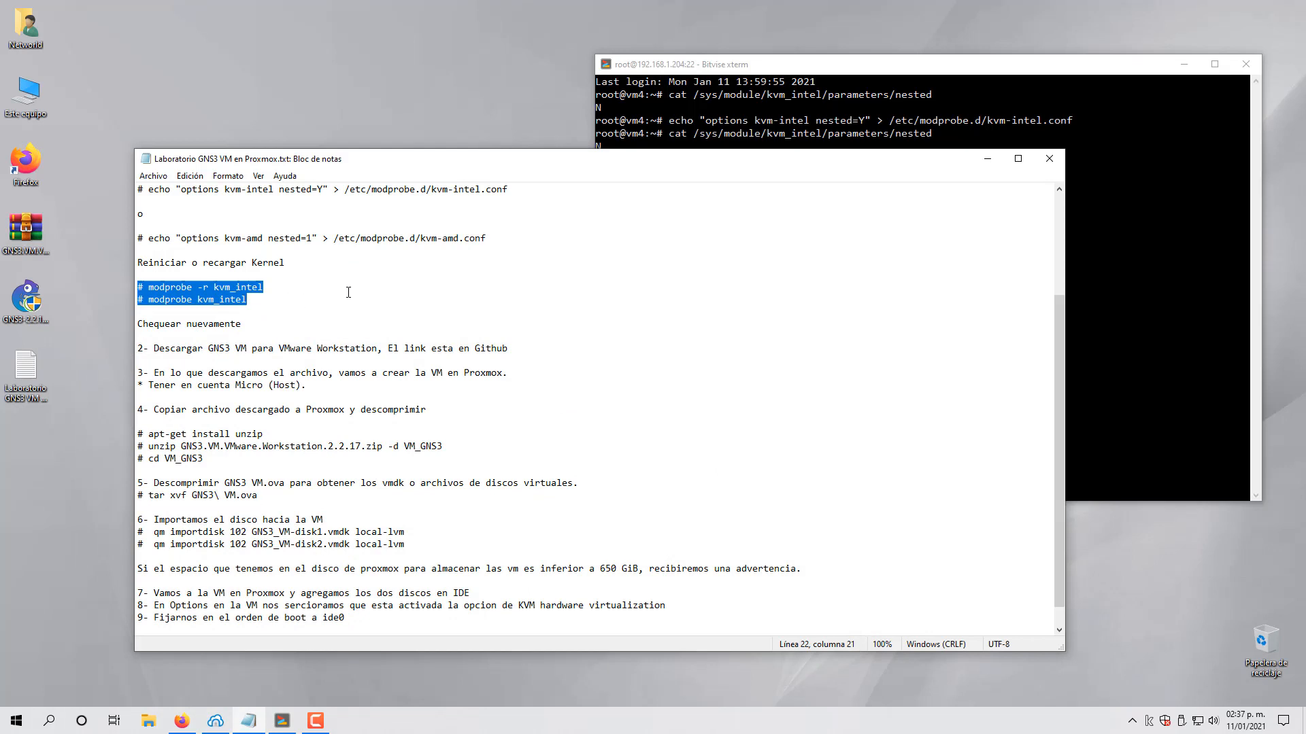
click(822, 68)
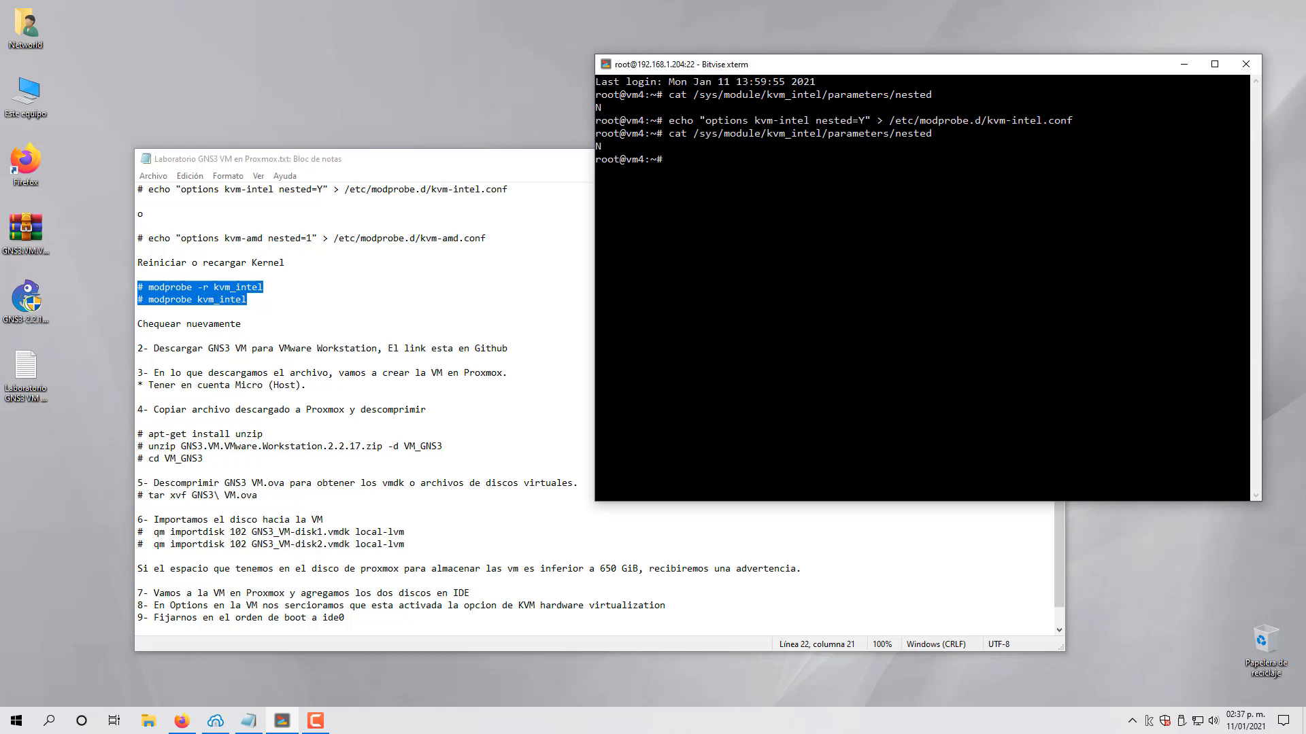
Step: Reboot the Proxmox host with 'reboot', dropping the xterm session
text(reboo)
text(t)
key(Return)
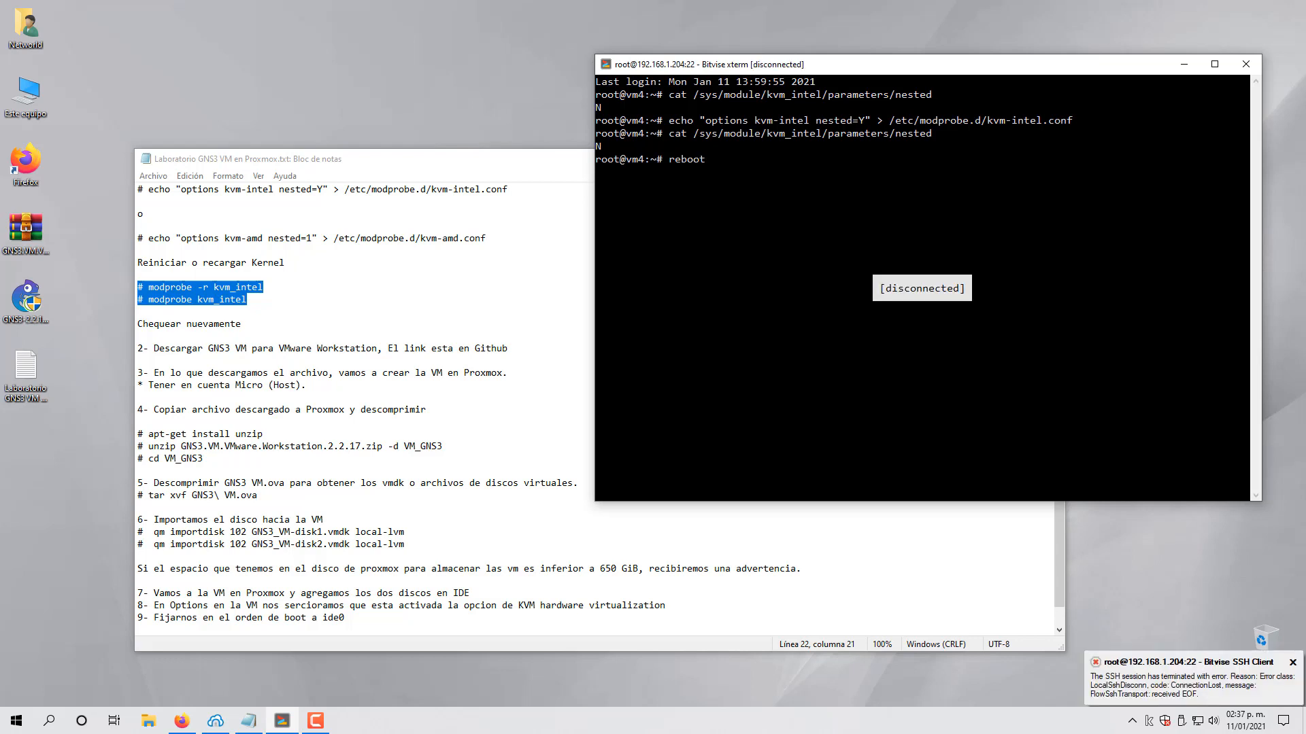
drag(863, 65, 888, 31)
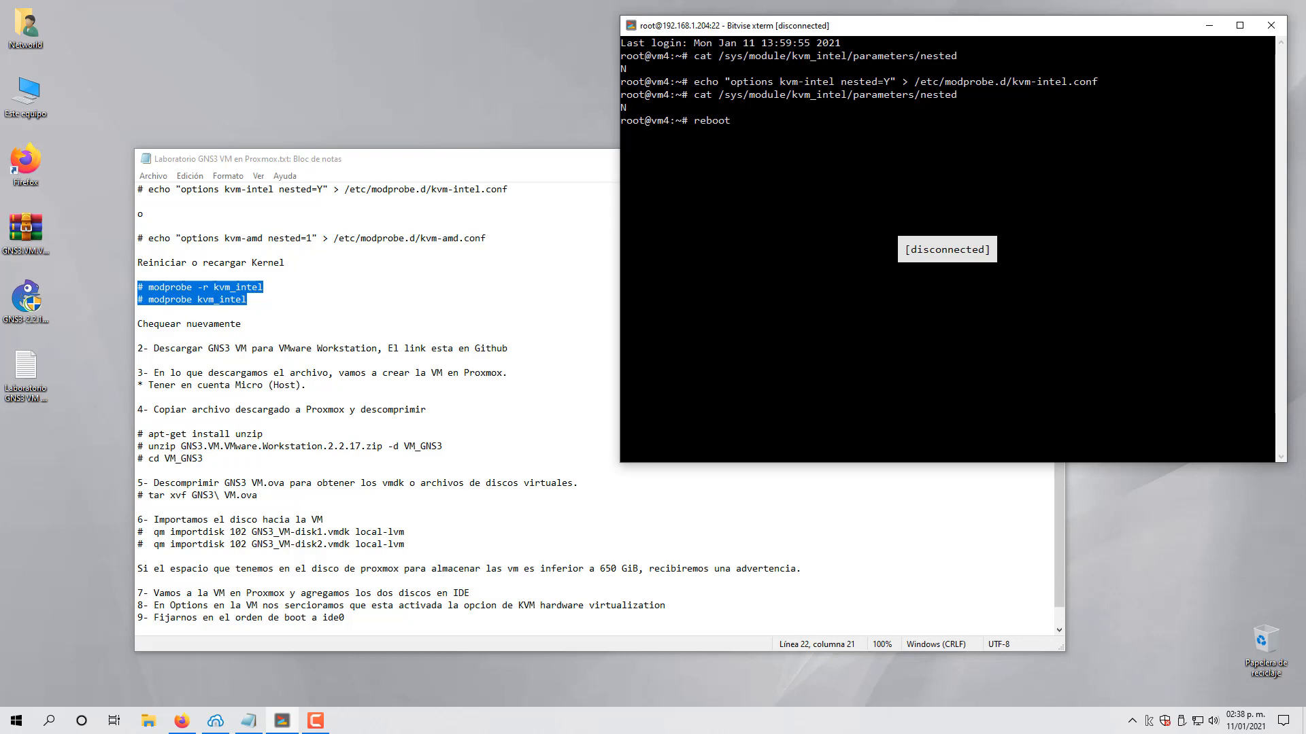
Step: Minimize the lab notes, look over the desktop GNS3 zip and installer, and restore Firefox
click(542, 170)
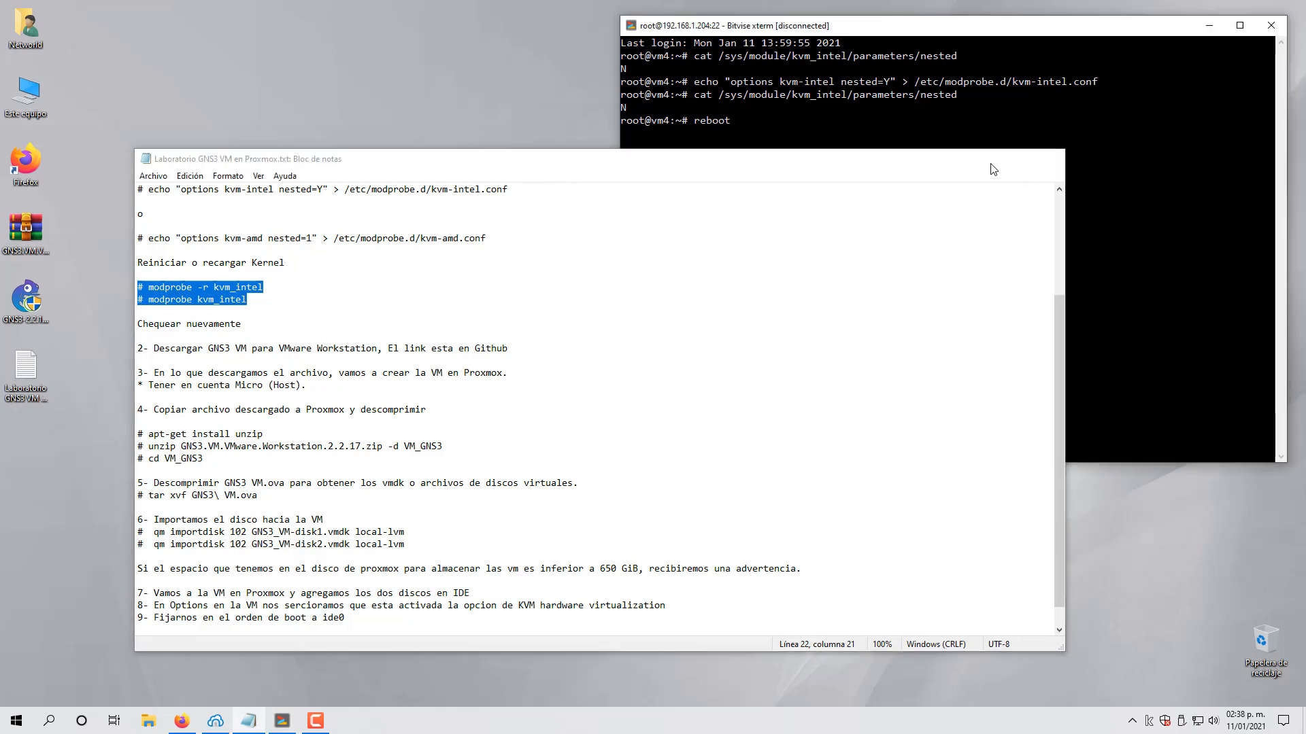
click(993, 167)
click(27, 304)
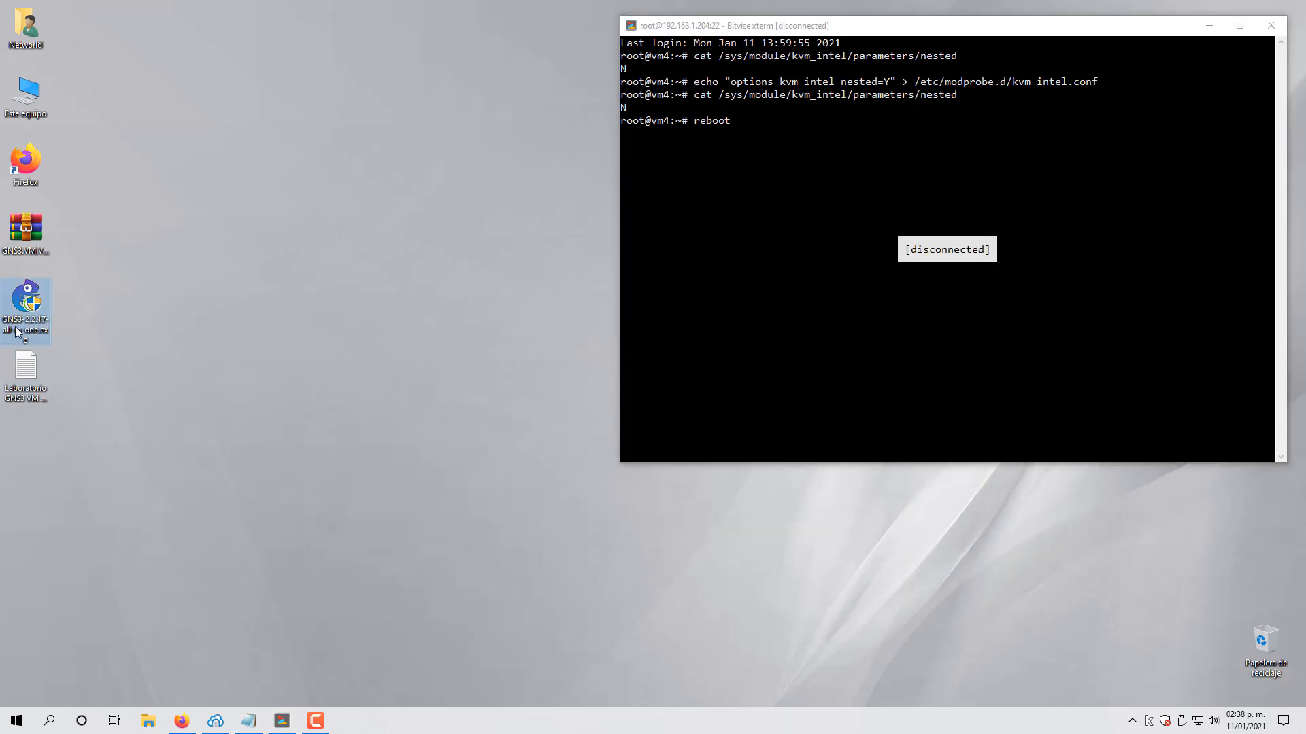
drag(93, 227, 4, 320)
click(84, 233)
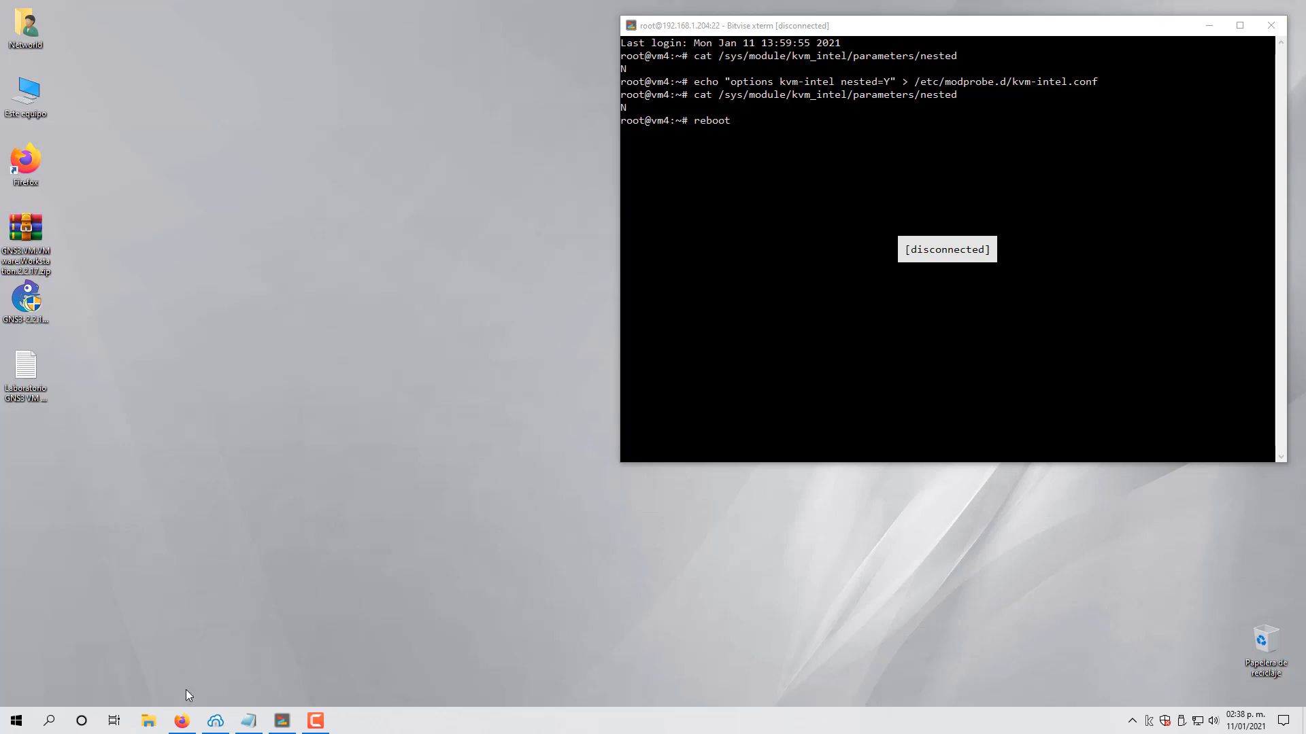
click(182, 721)
Step: Search Google (google.com.cu) for GNS3 in a new tab
click(71, 34)
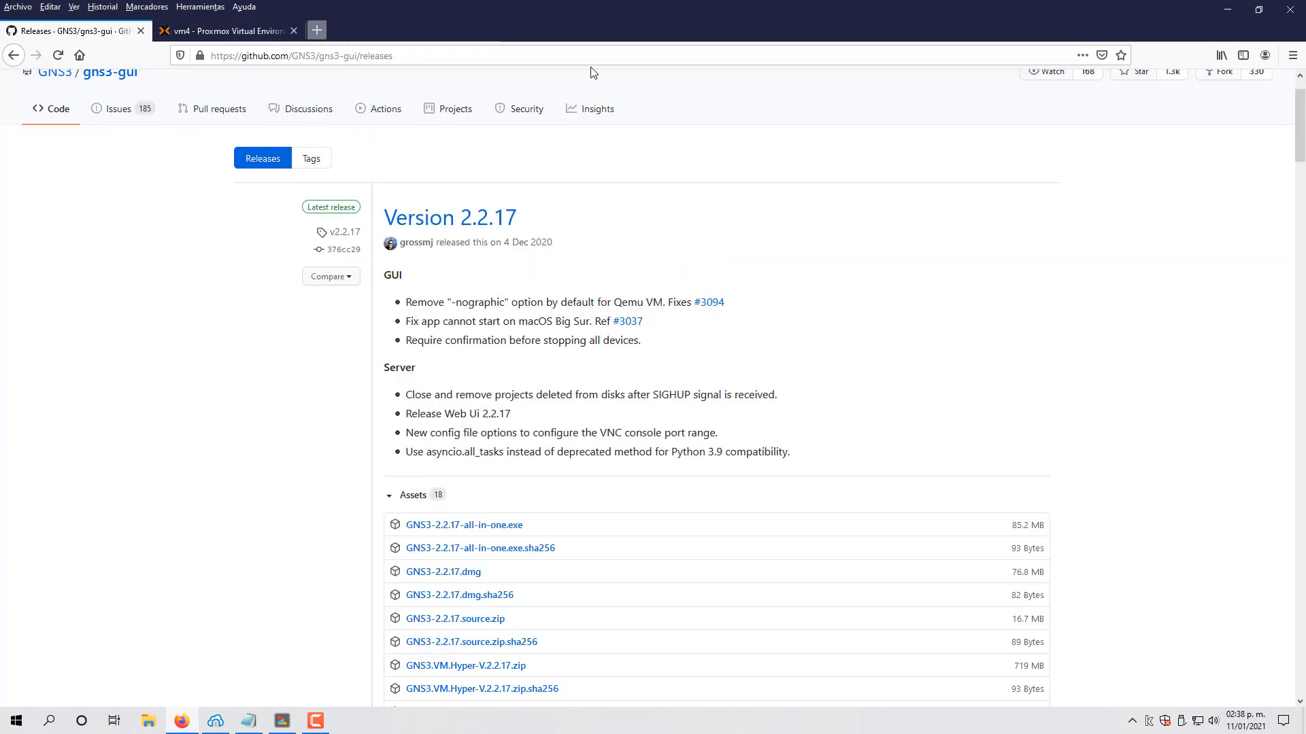
key(ctrl+t)
text(go)
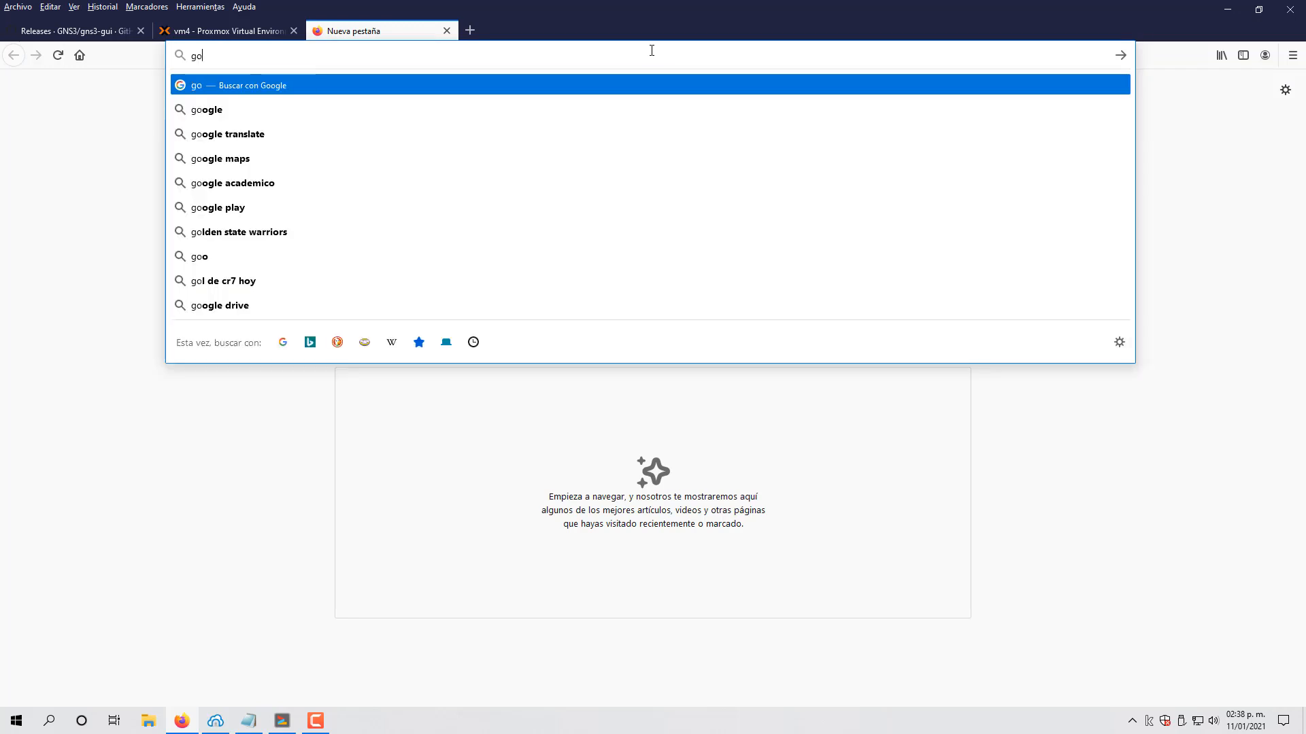
text(ogle.com.cu)
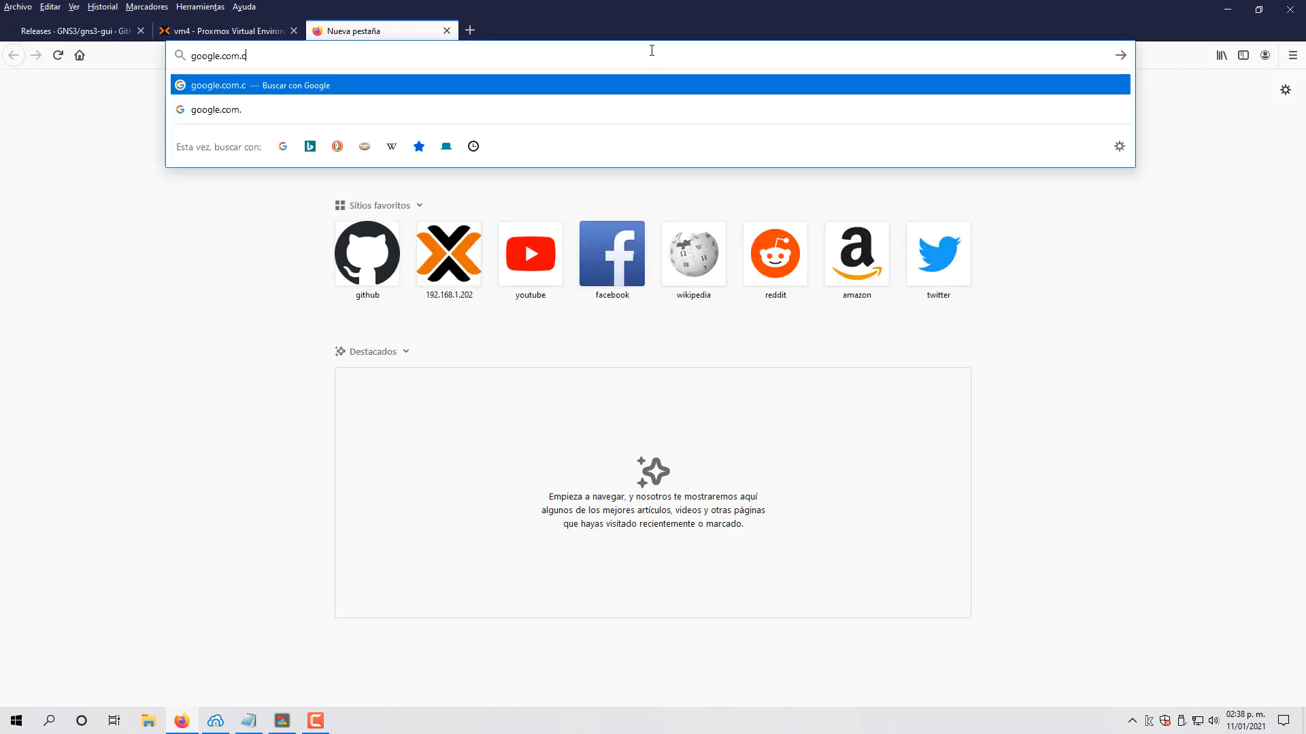
key(Return)
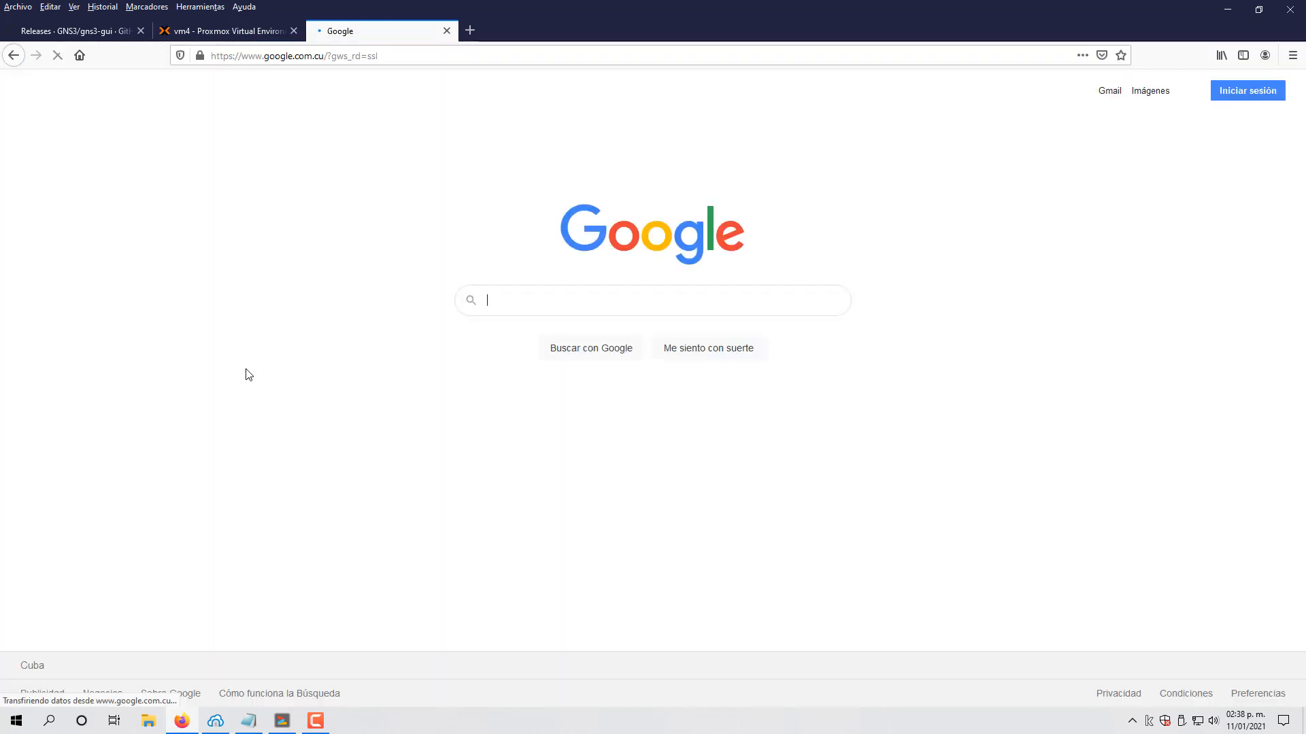
text(GNS3)
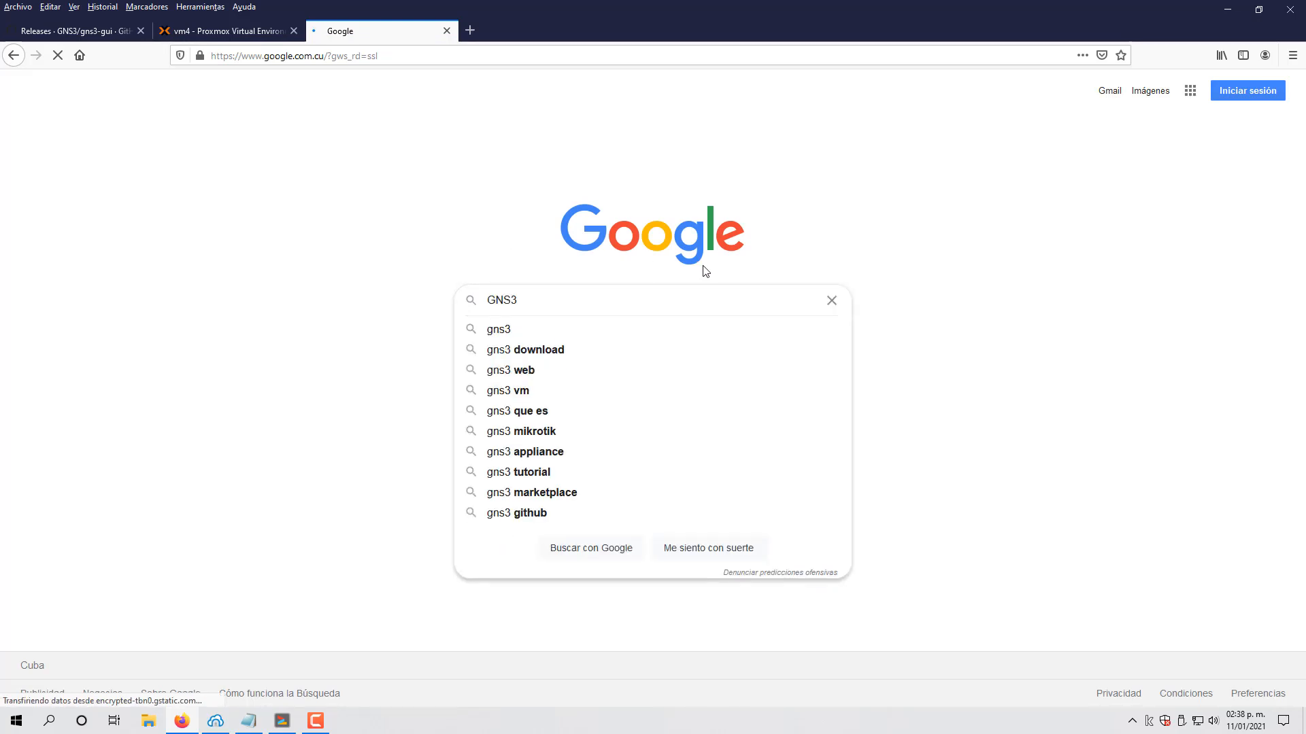
key(Return)
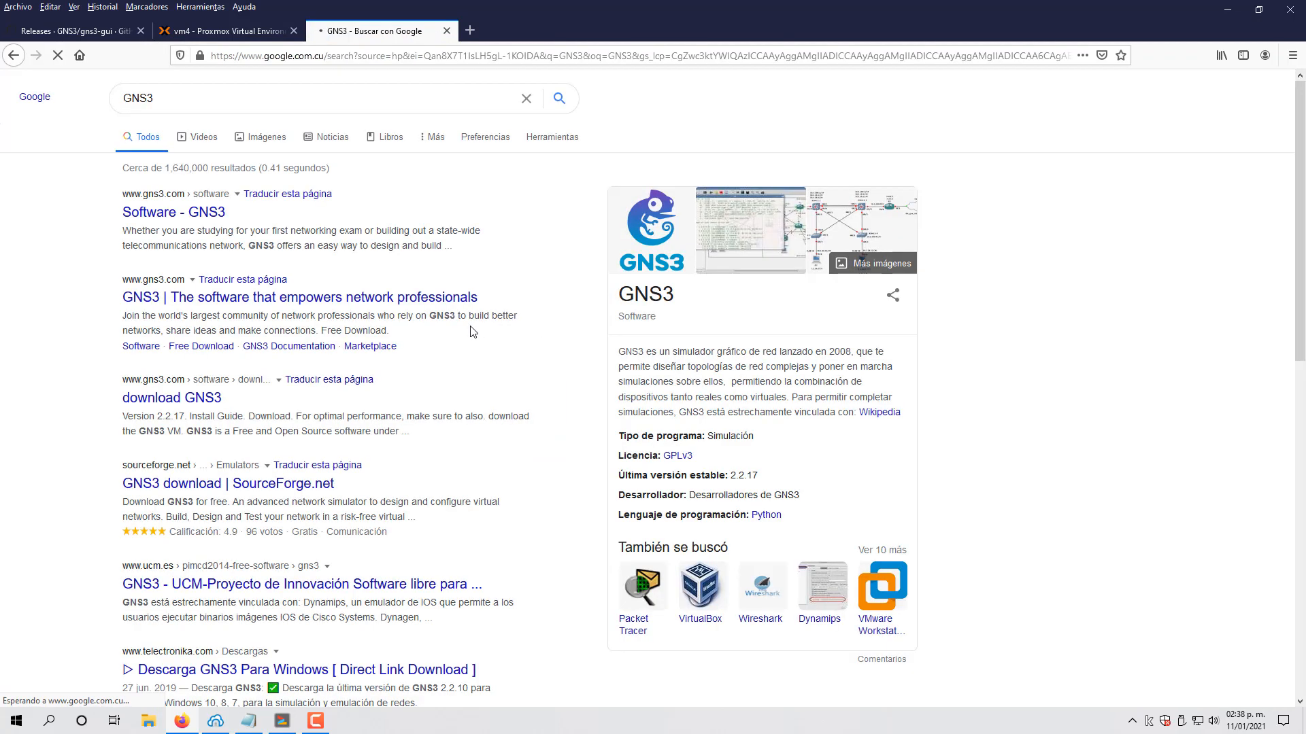
Step: Open the gns3.com software result, close its Error 1020 tab, and return to GitHub releases
click(182, 213)
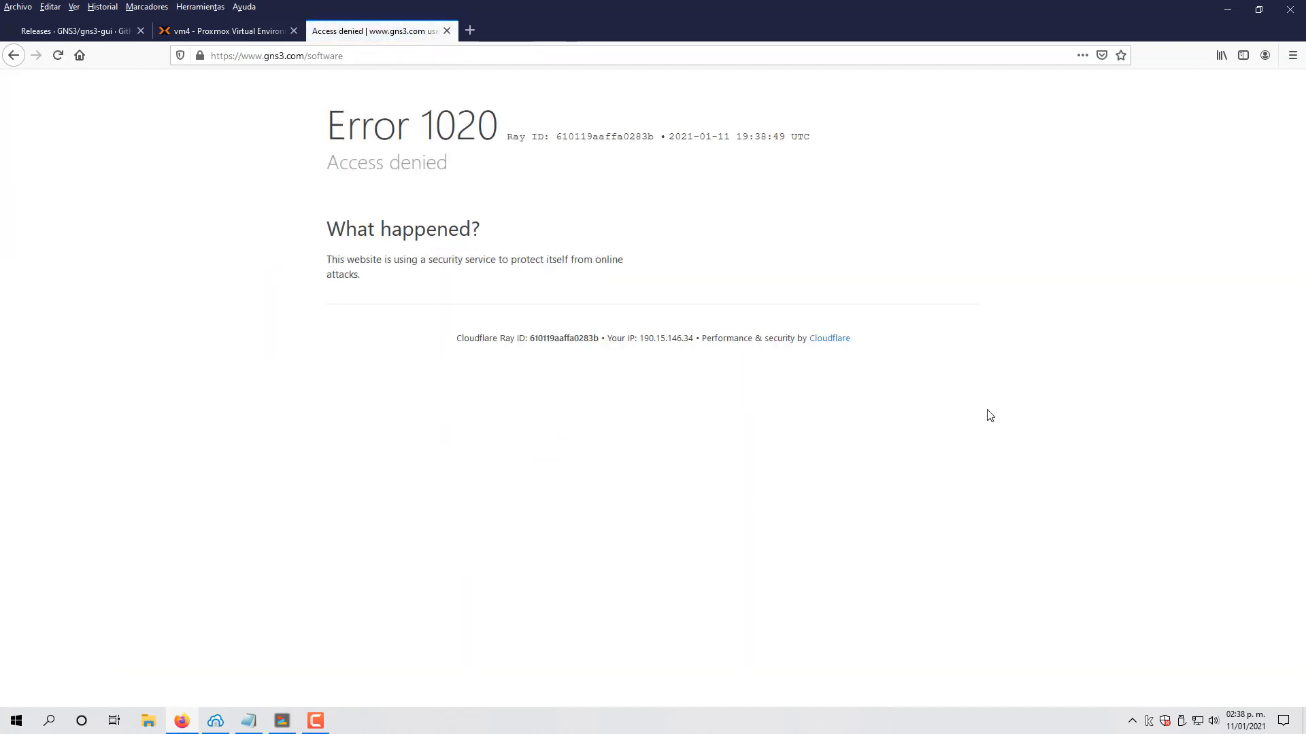
click(446, 31)
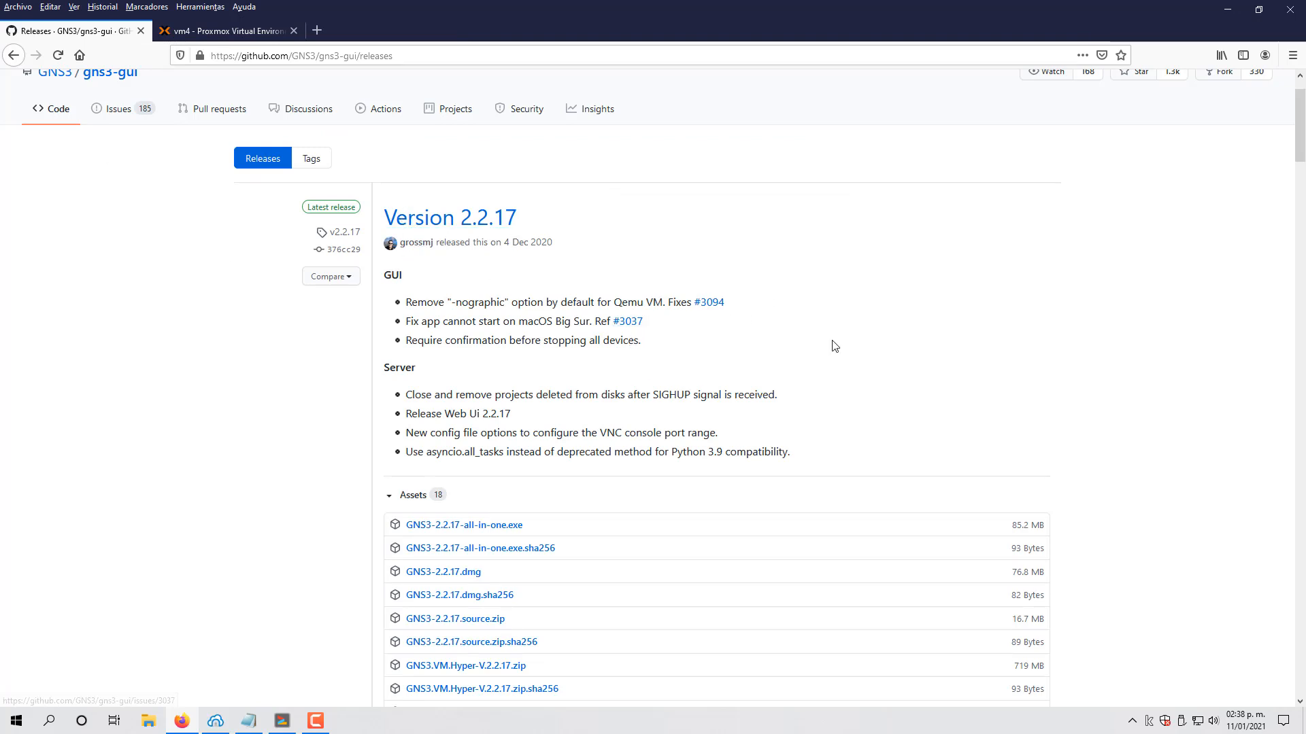
scroll(731, 293, up, 2)
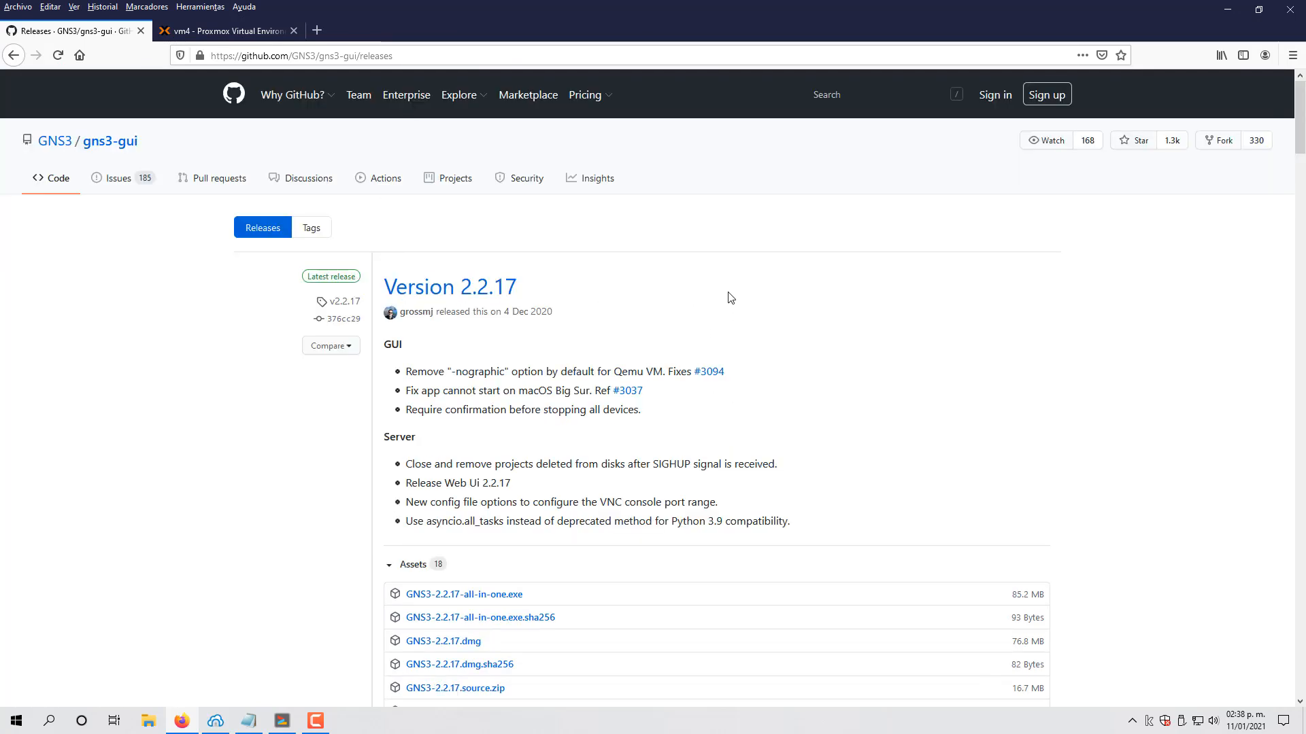
scroll(855, 320, down, 2)
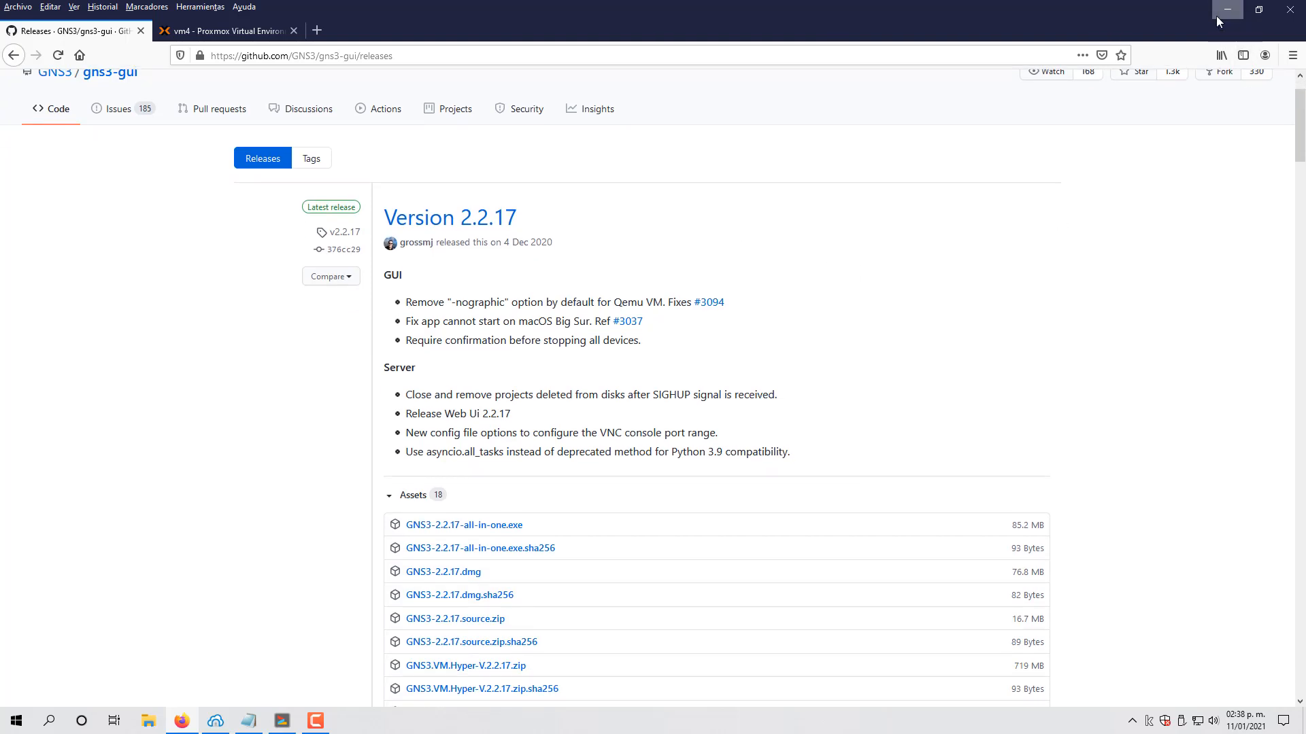
Step: Compare the 2.2.17 assets, including the 85.2 MB all-in-one installer, with the desktop GNS3 files
click(1217, 17)
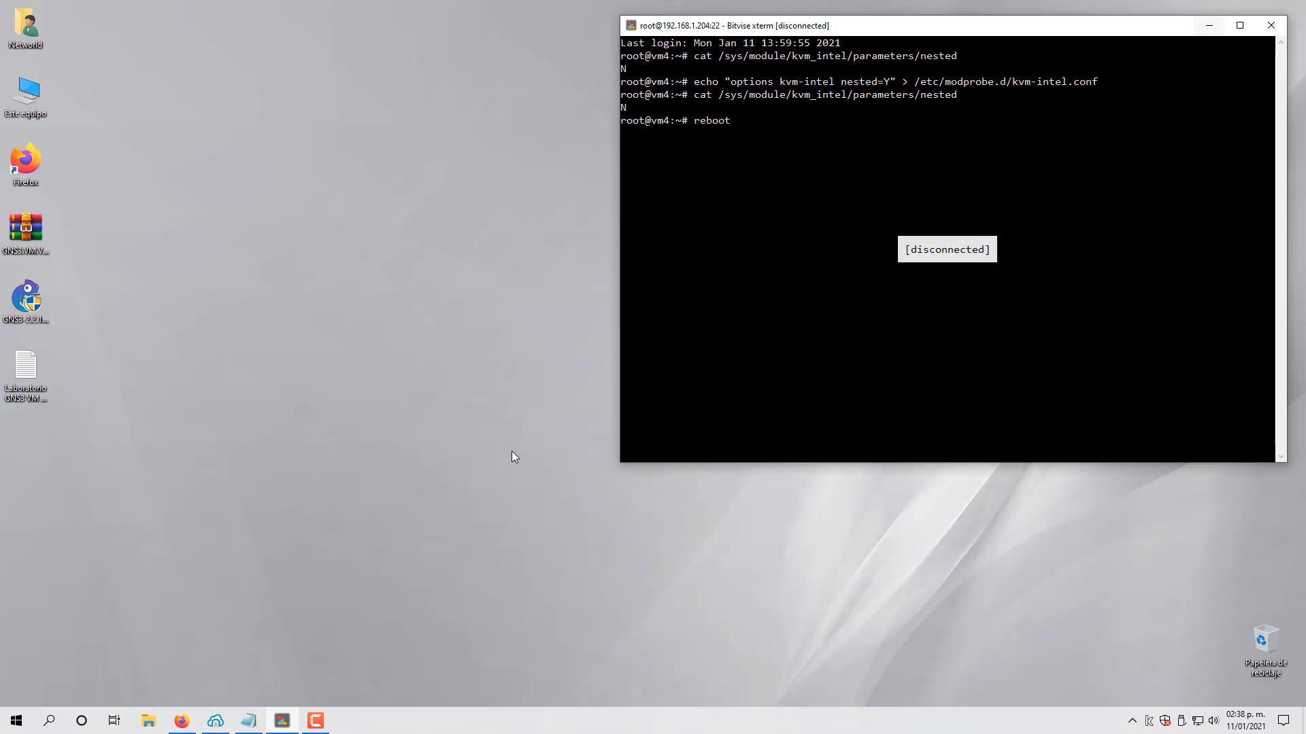
click(20, 255)
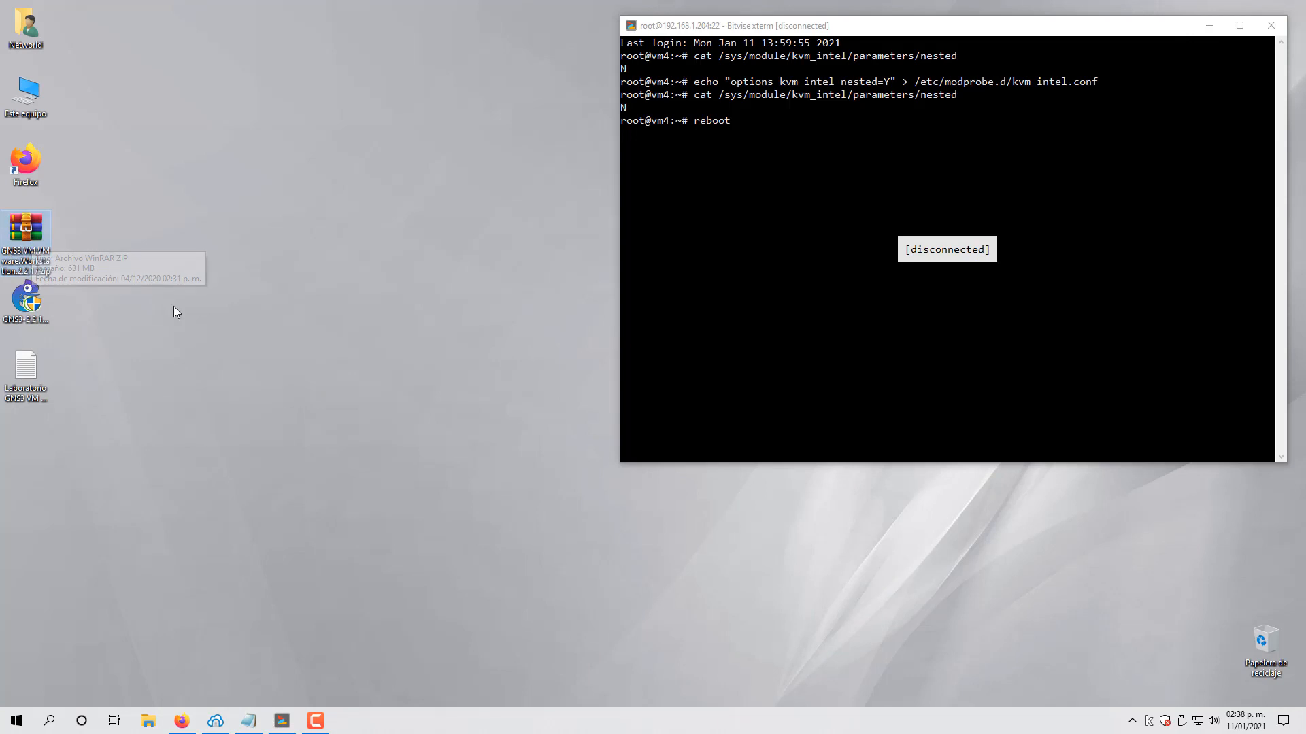
click(182, 721)
scroll(766, 510, down, 5)
scroll(767, 471, down, 1)
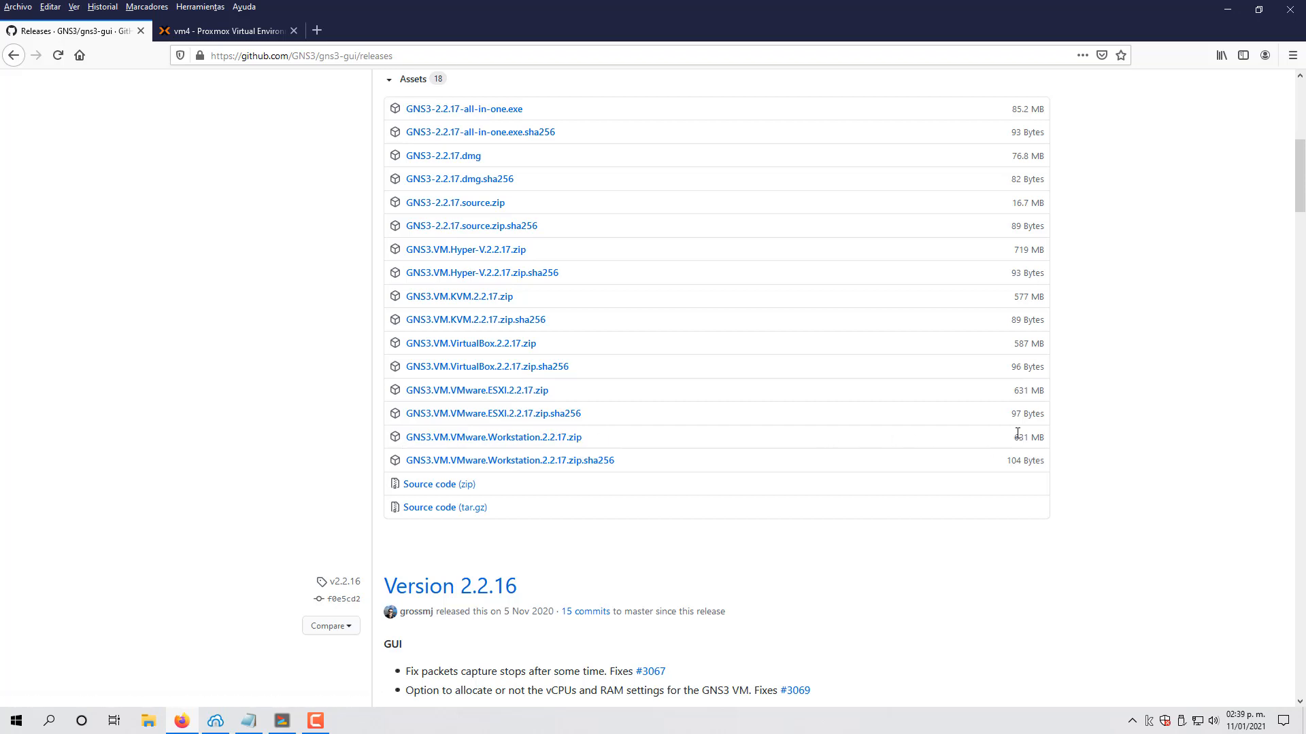
click(188, 722)
click(28, 229)
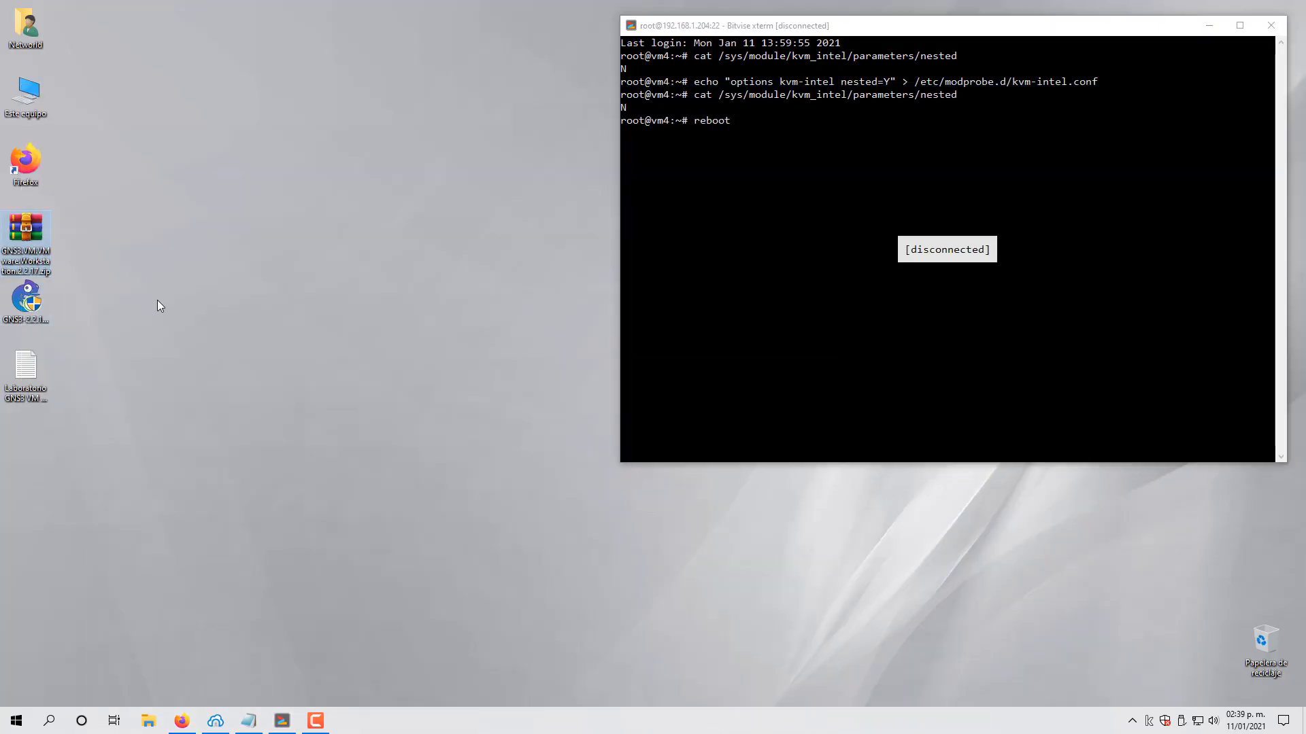
click(182, 721)
scroll(781, 344, up, 3)
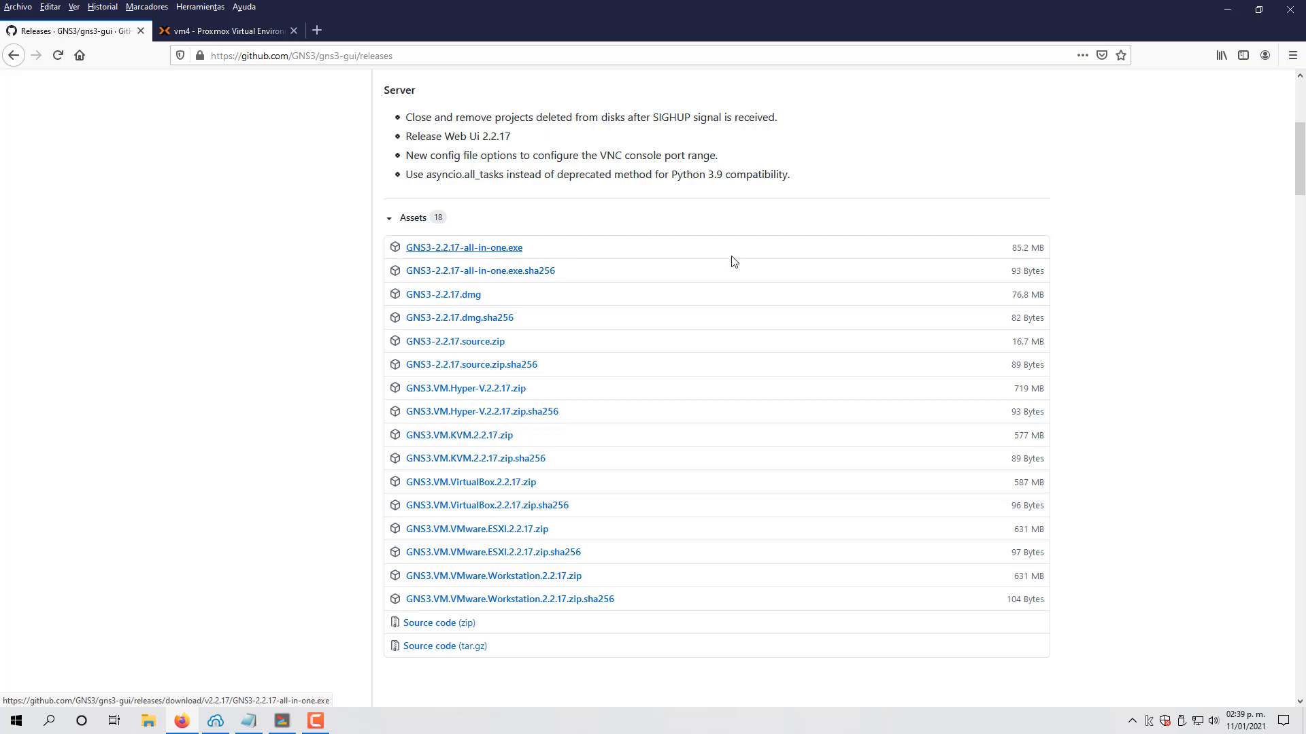
double_click(1018, 248)
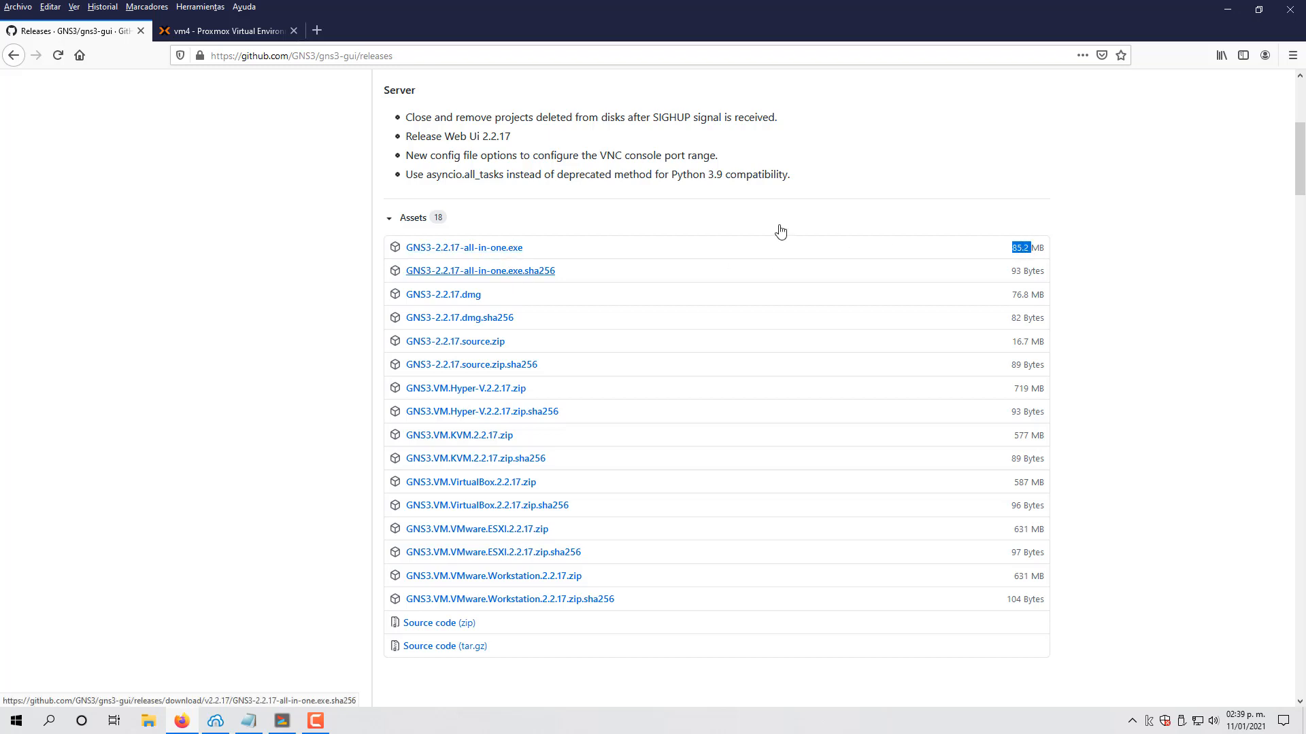
click(1236, 9)
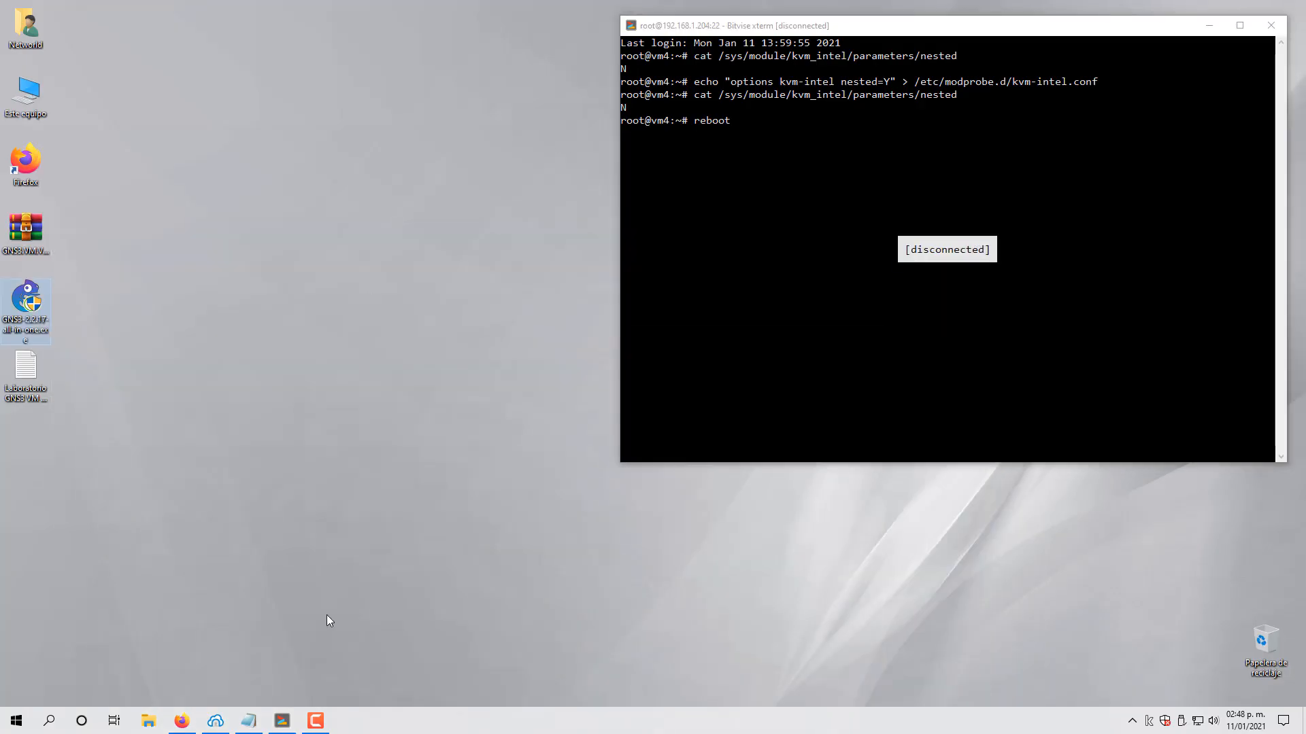
Step: Move the disconnected xterm window and check the desktop GNS3 installer and 631 MB VM zip
click(926, 24)
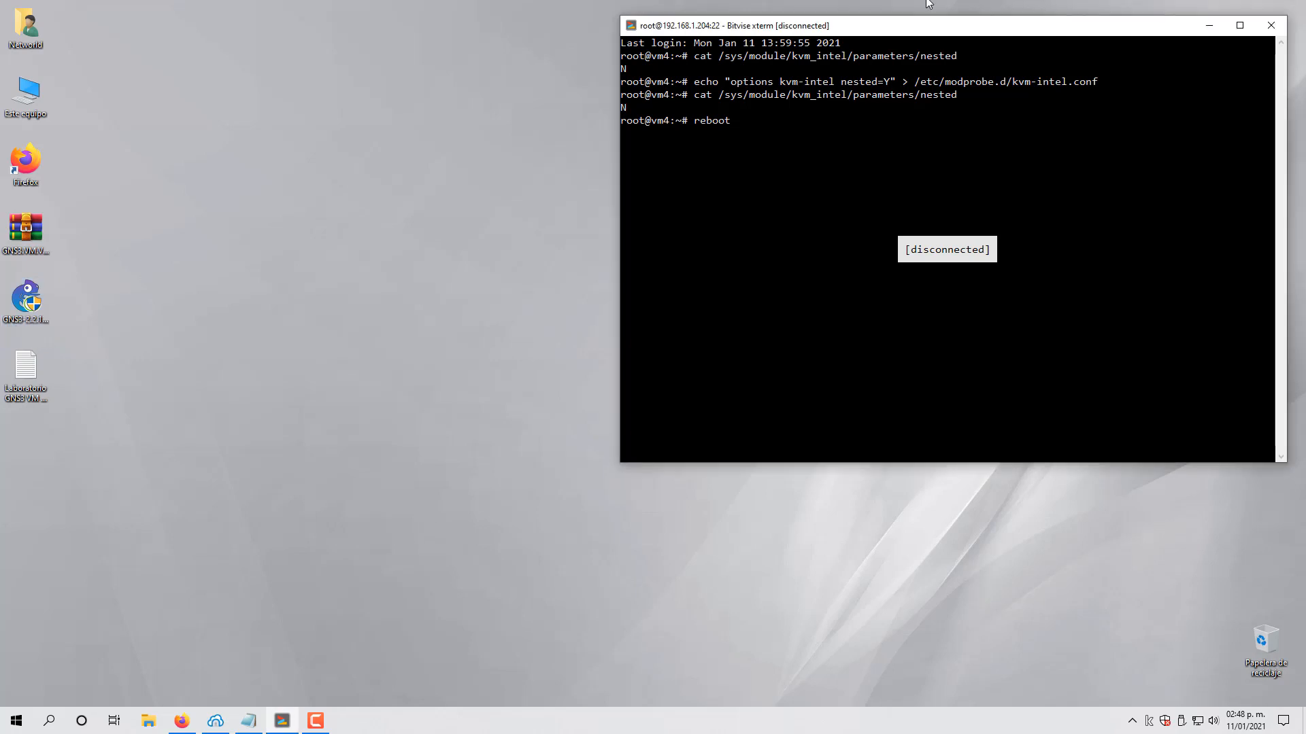
drag(919, 31, 918, 47)
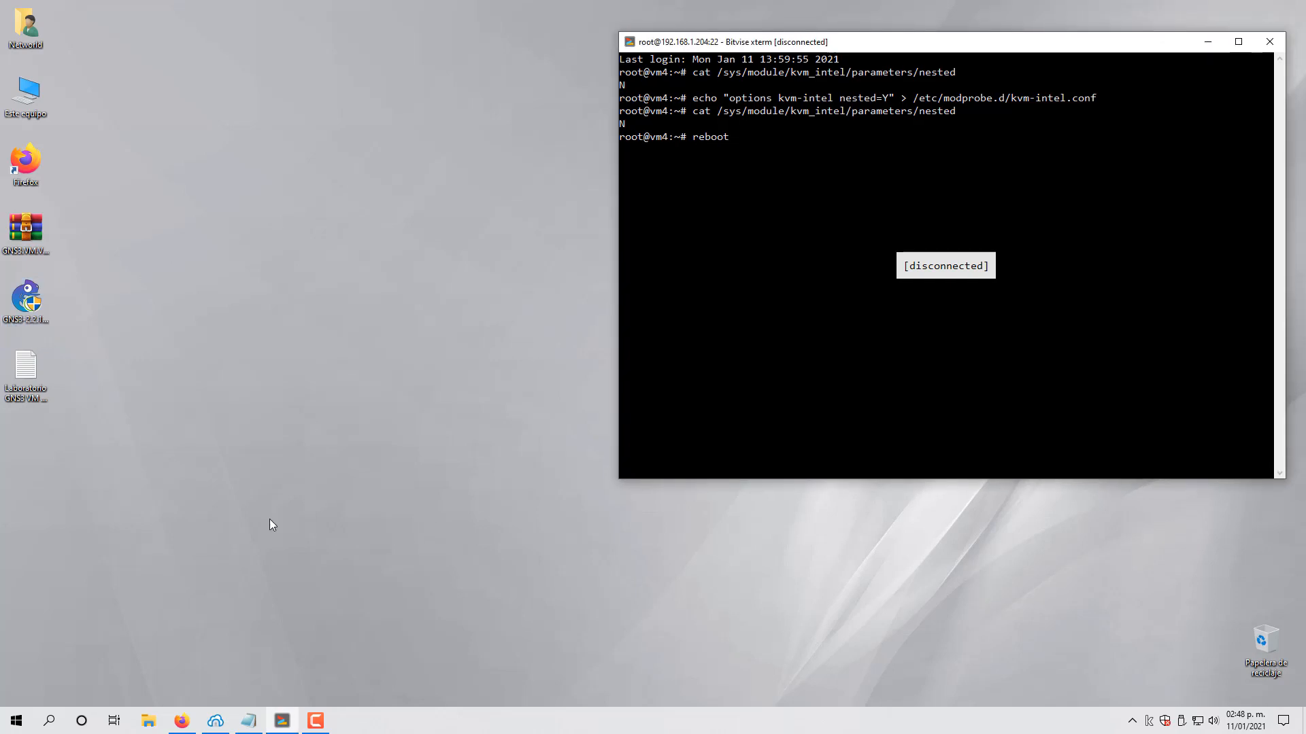
click(25, 303)
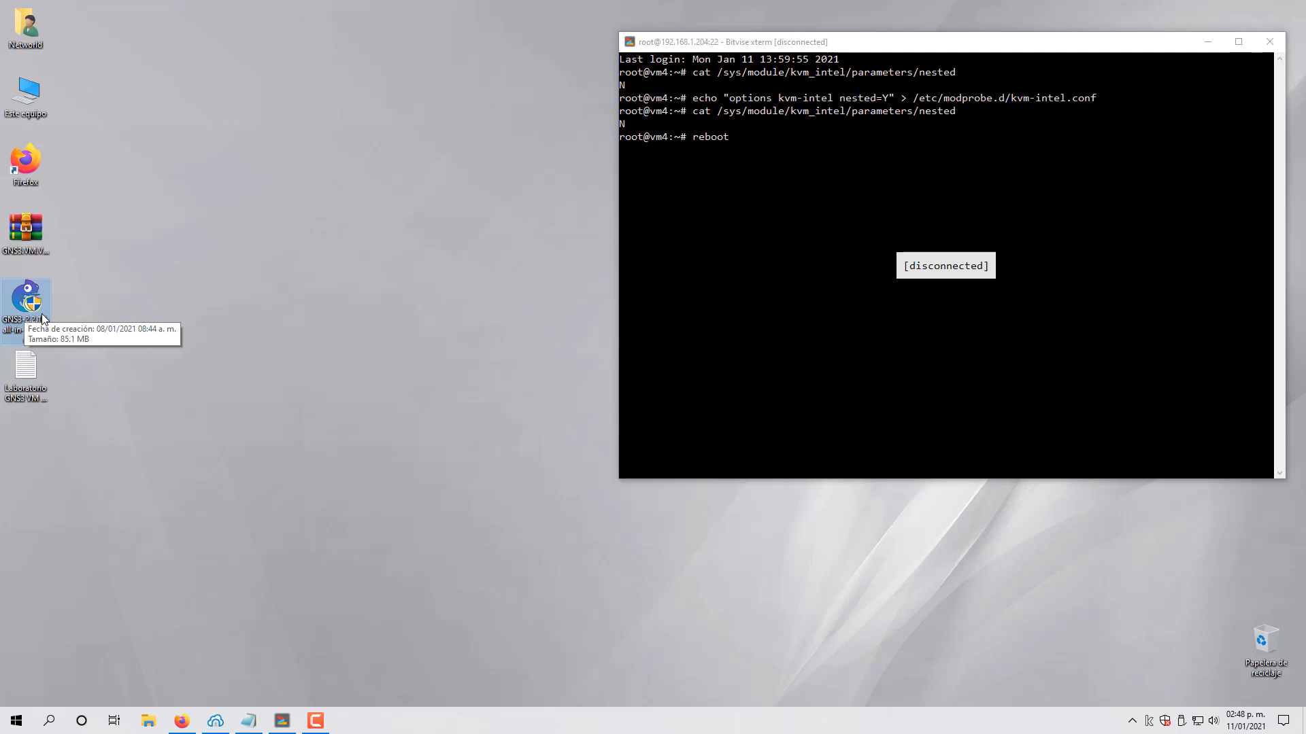
click(38, 308)
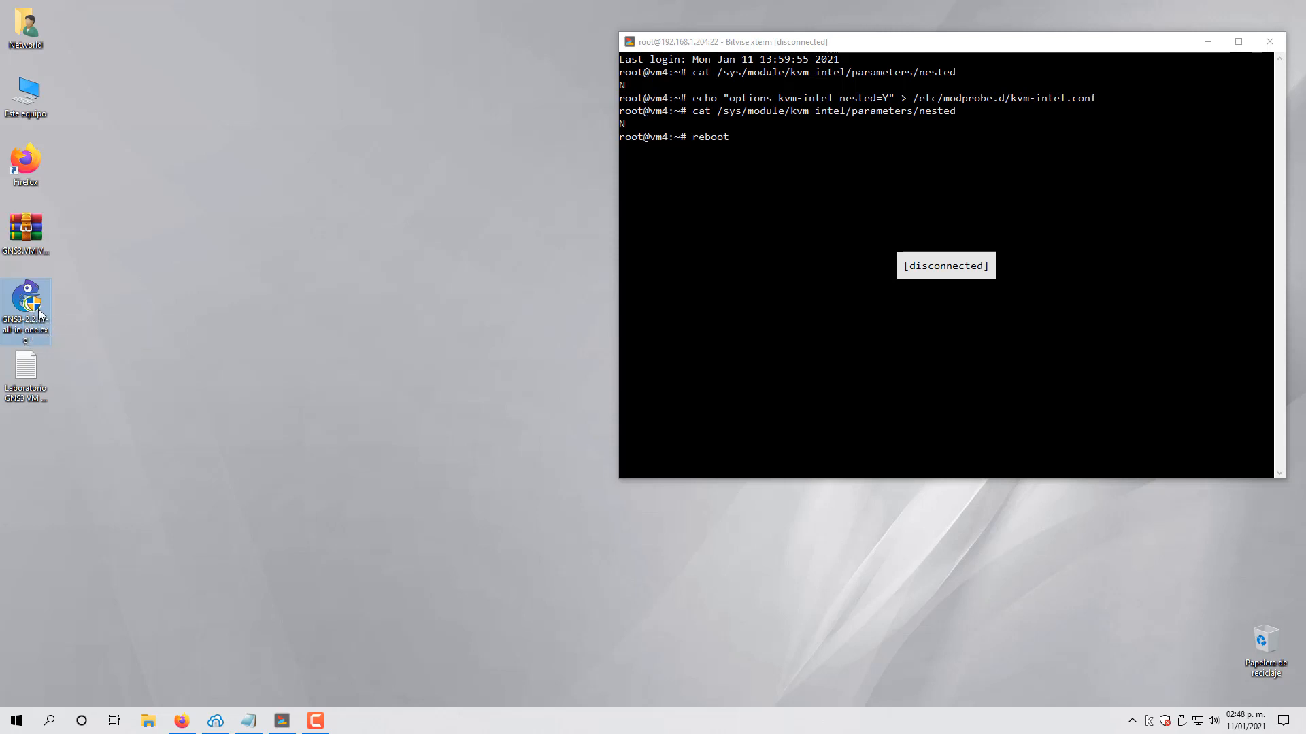
click(179, 350)
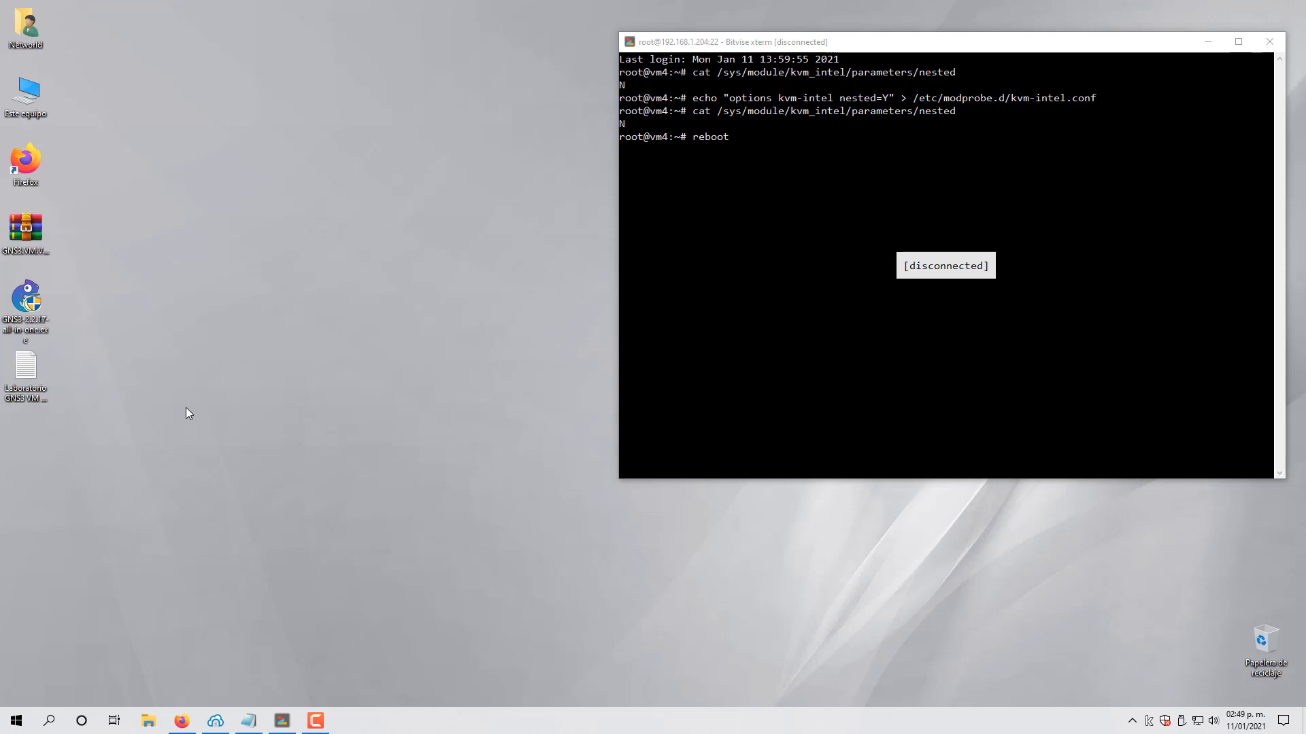
click(29, 327)
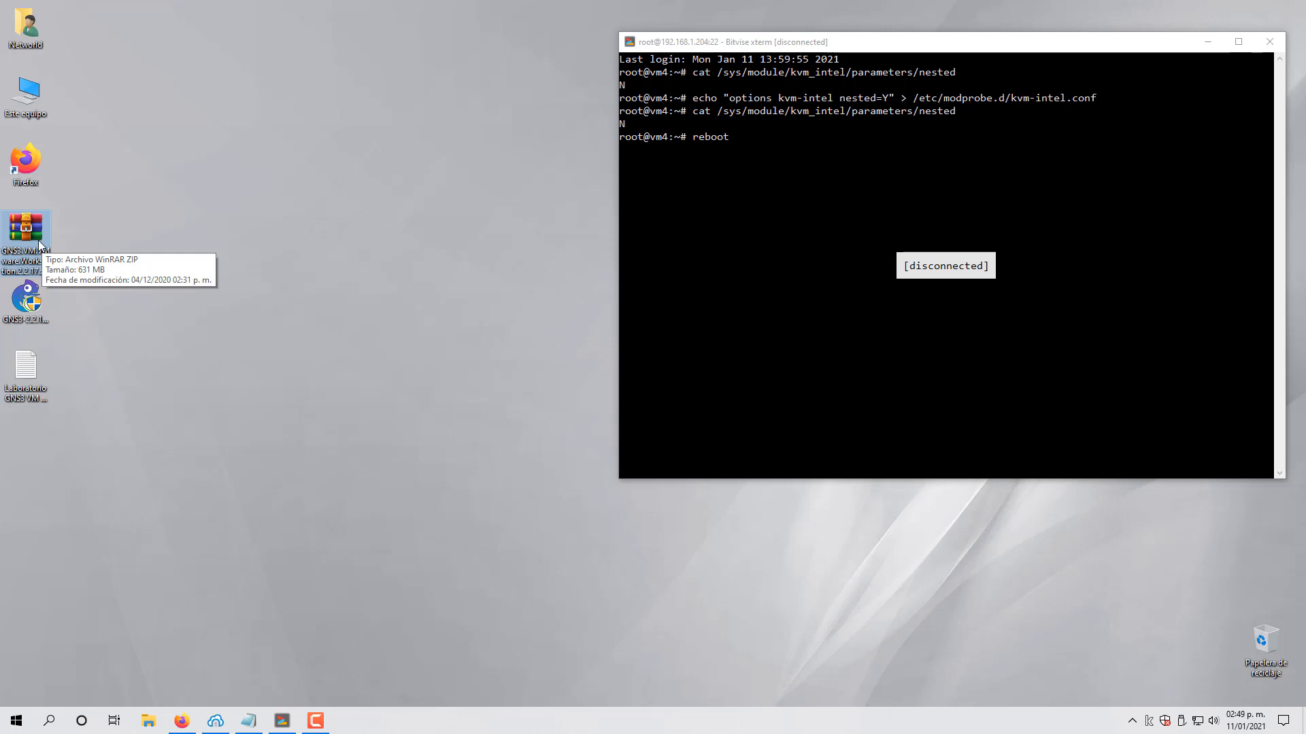
click(687, 276)
click(22, 237)
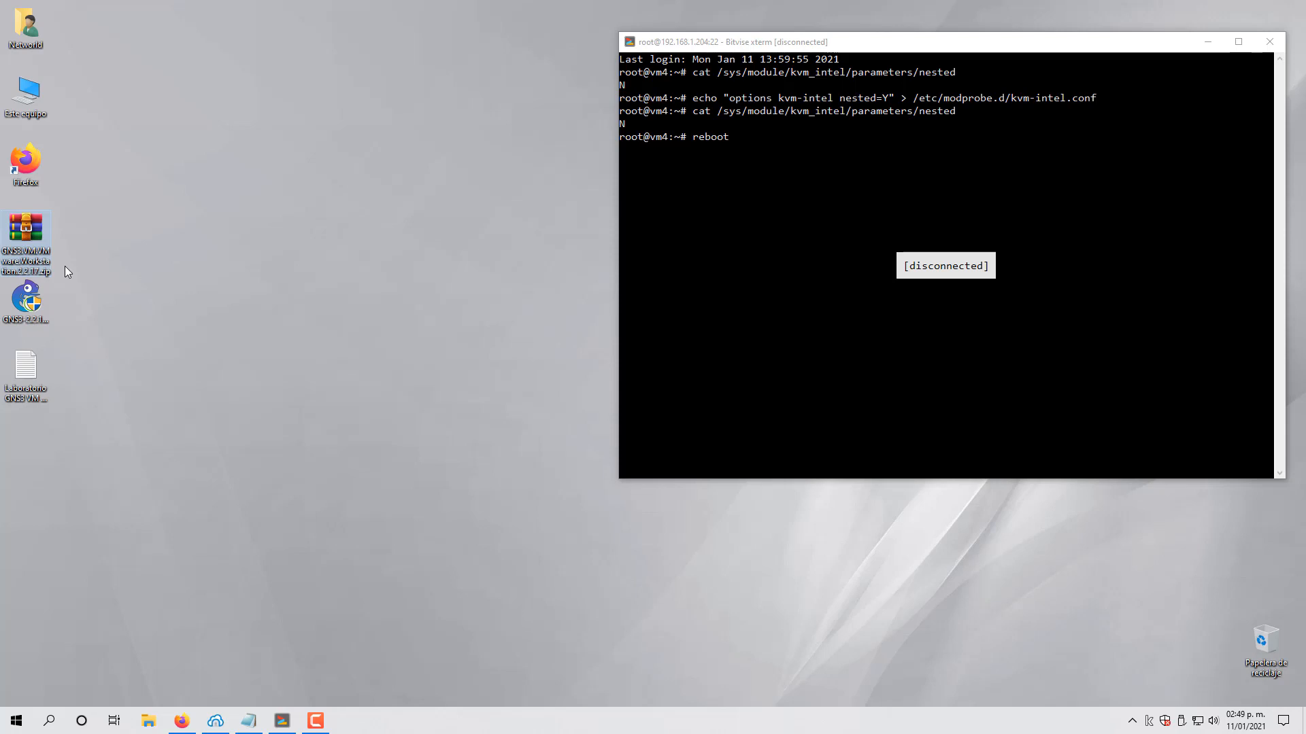
Step: Close the disconnected session and open a new terminal console to the Proxmox host
click(1269, 41)
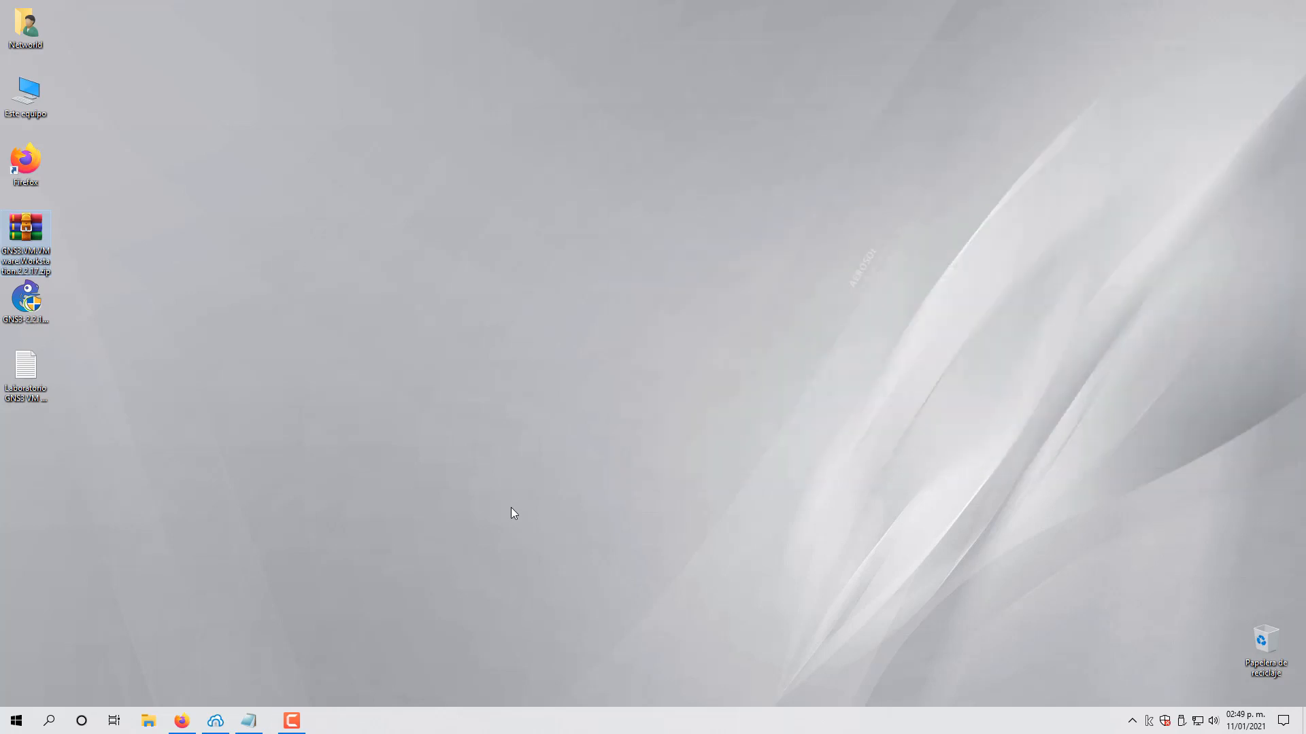
click(214, 721)
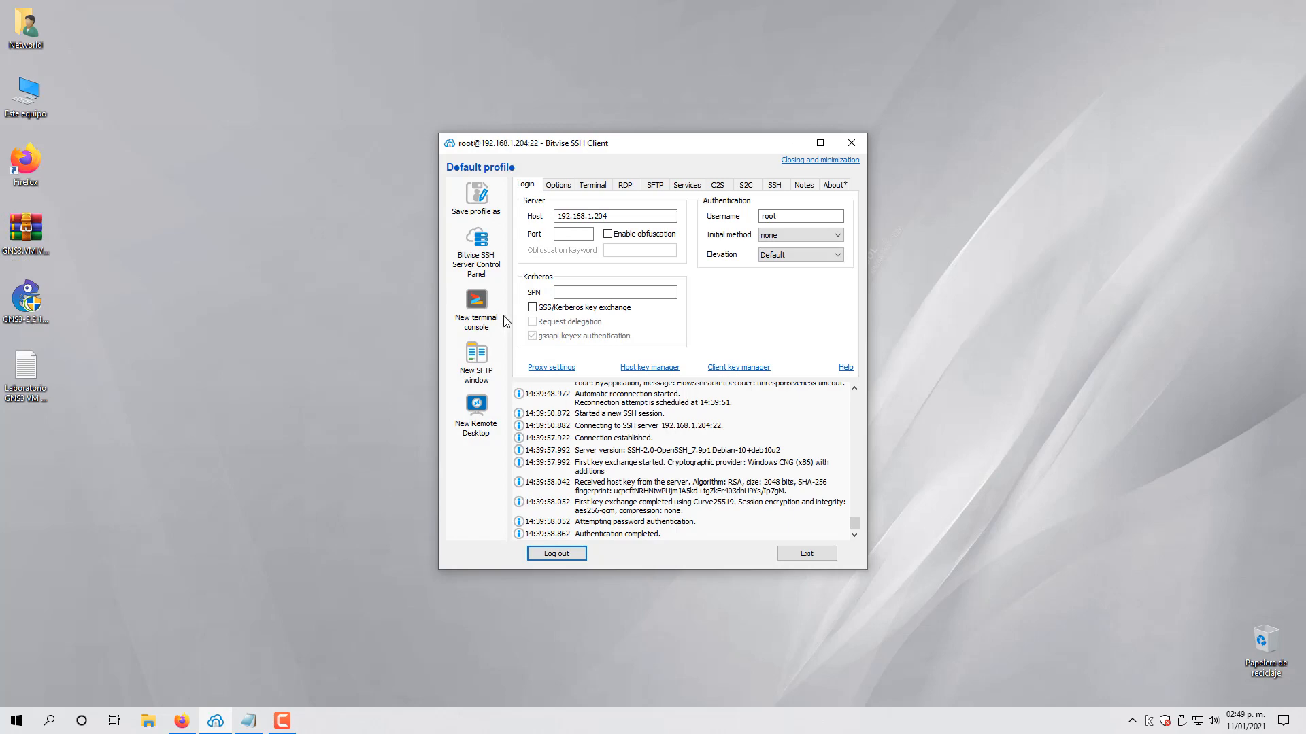
click(493, 316)
drag(746, 143, 528, 221)
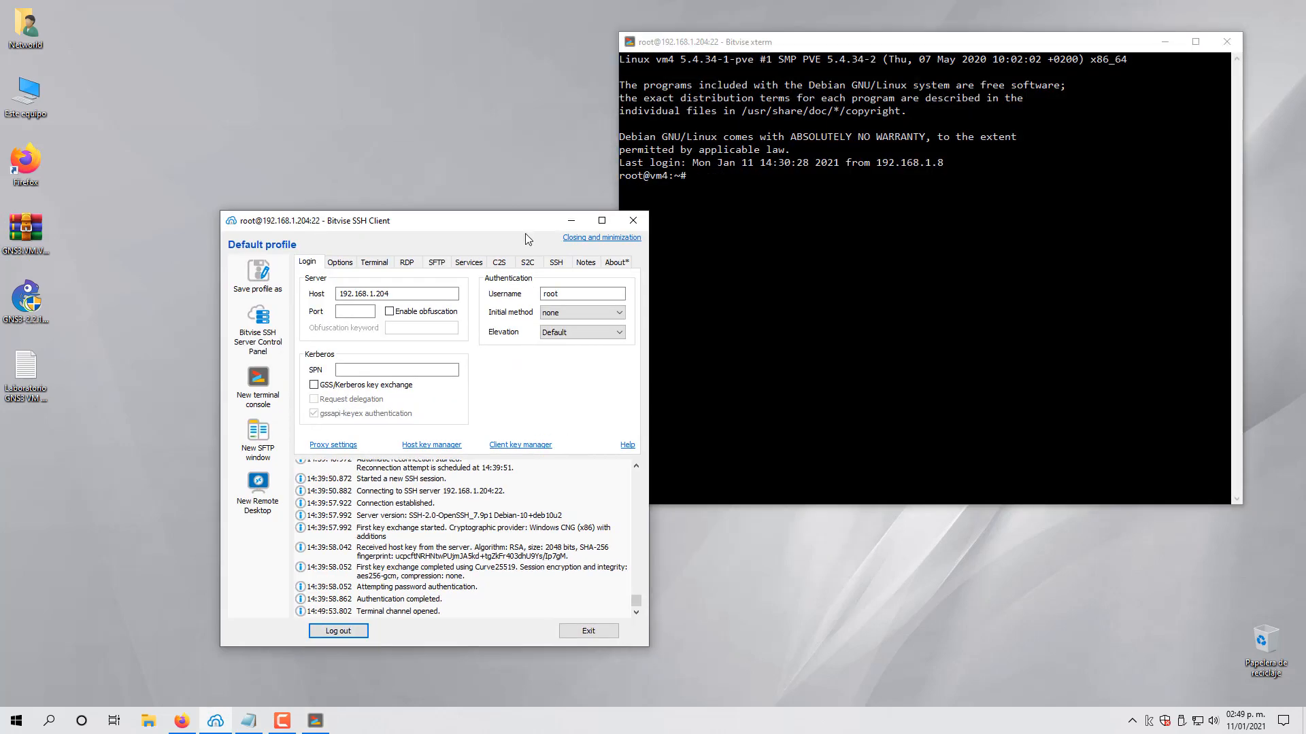
click(571, 220)
Step: Rerun the kvm_intel nested check, now returning Y, and enlarge the terminal window
text(reboot)
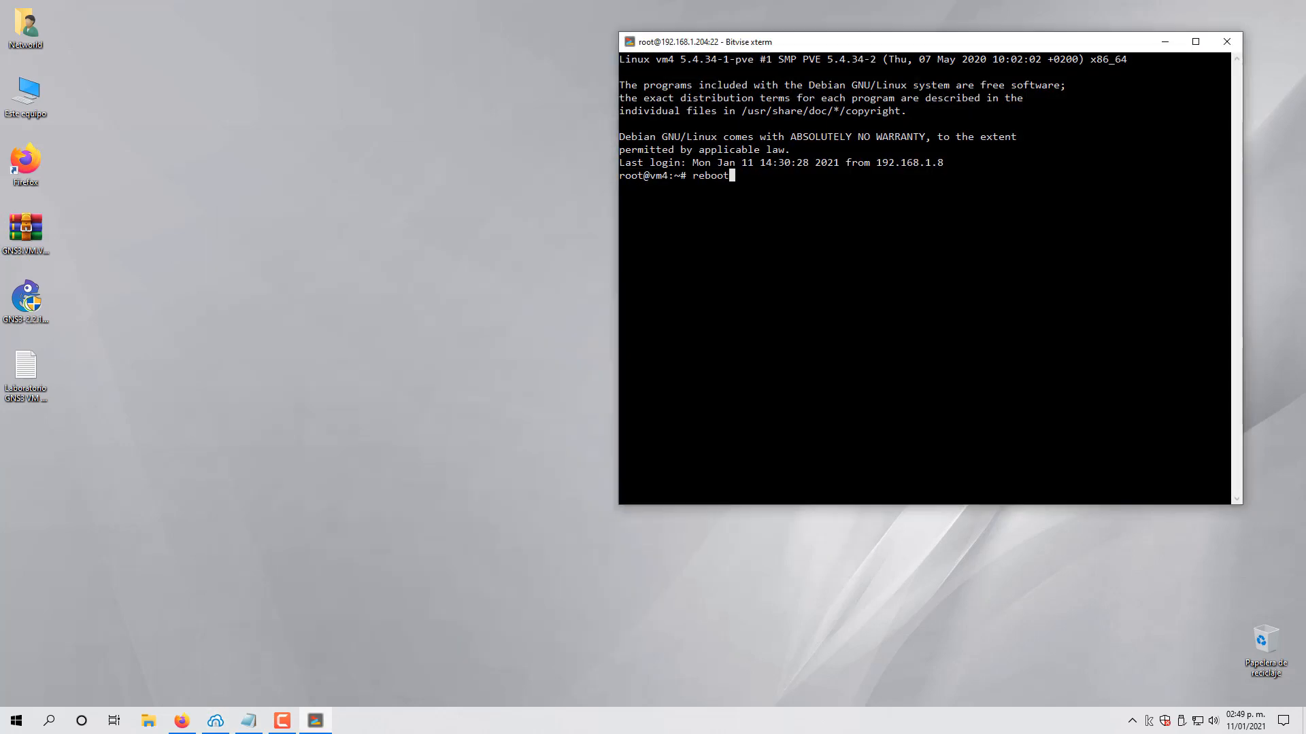
key(Up)
key(Return)
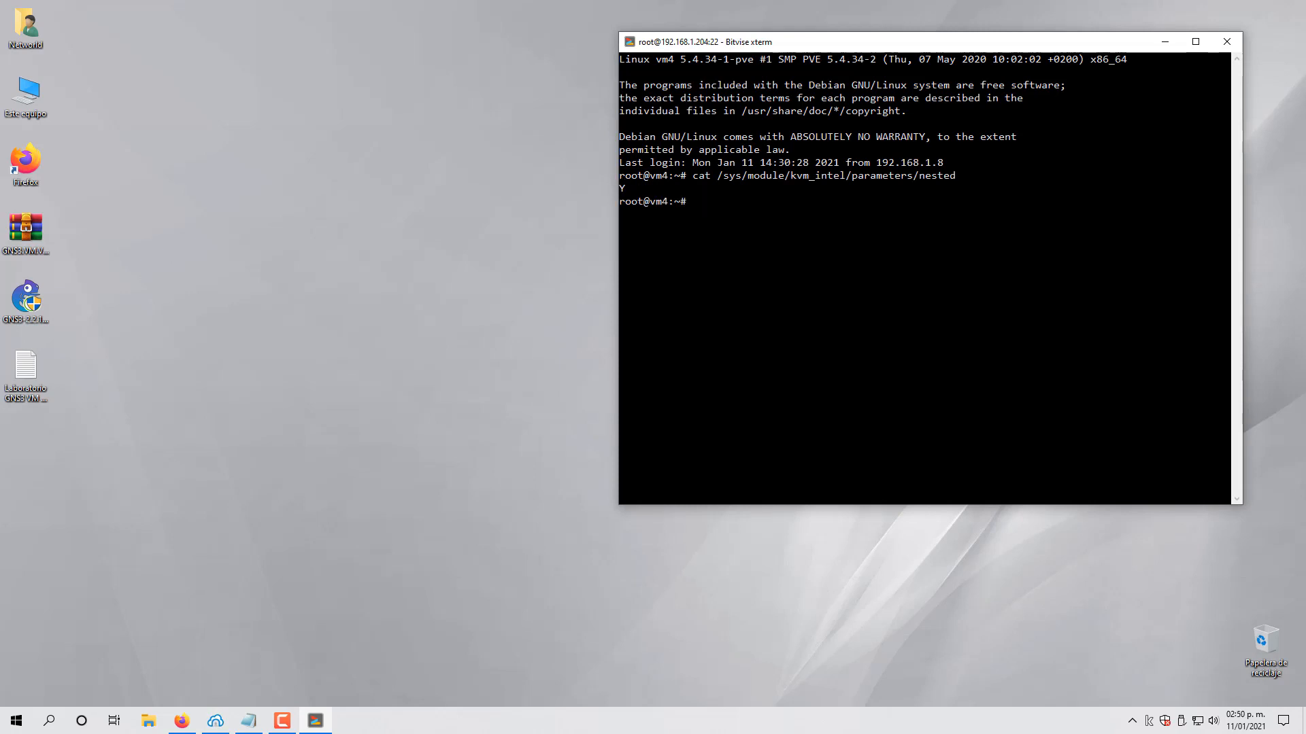
drag(644, 42, 268, 84)
drag(385, 100, 537, 107)
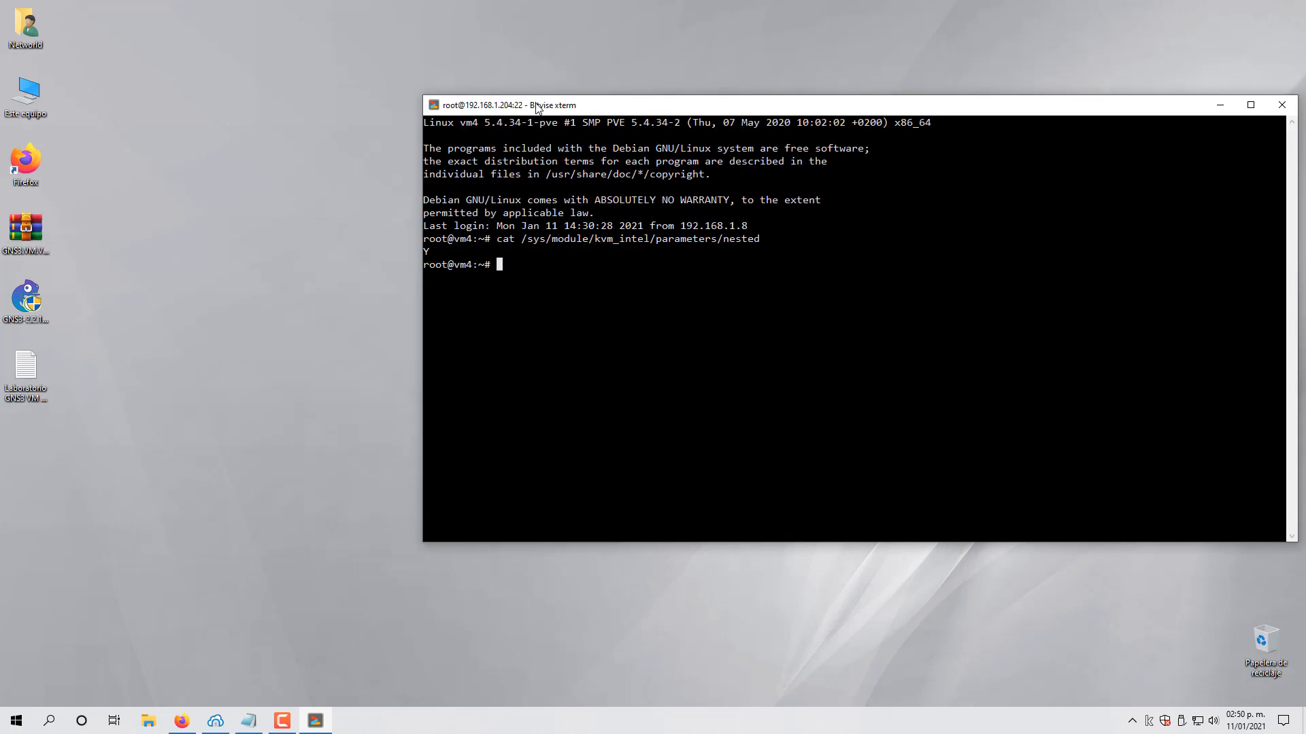
click(22, 235)
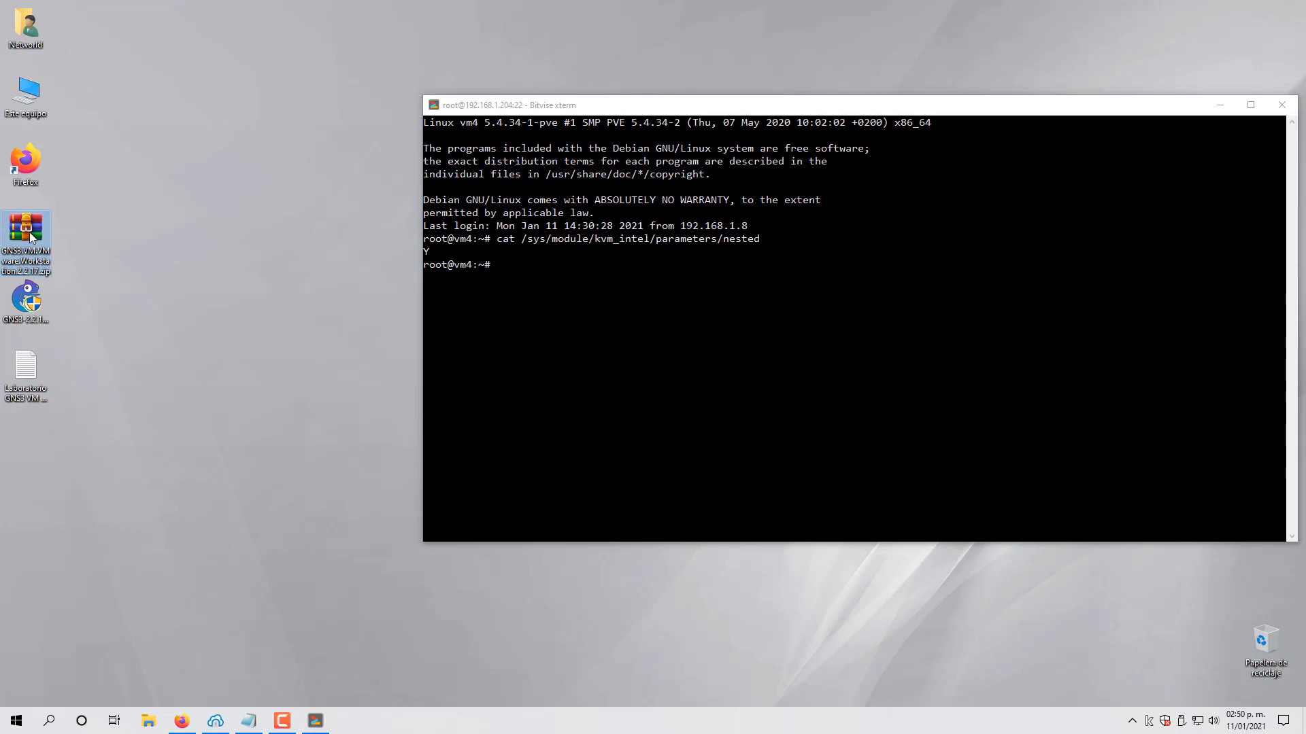
click(557, 299)
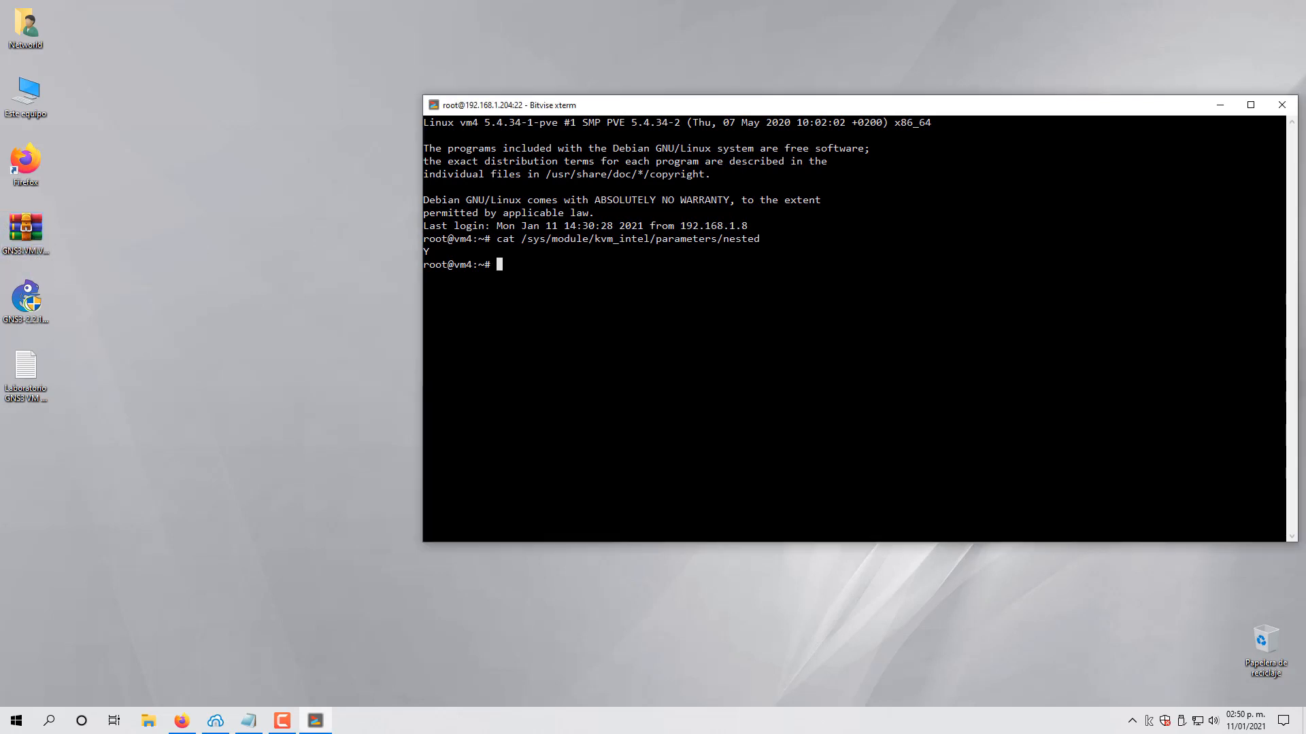
click(249, 721)
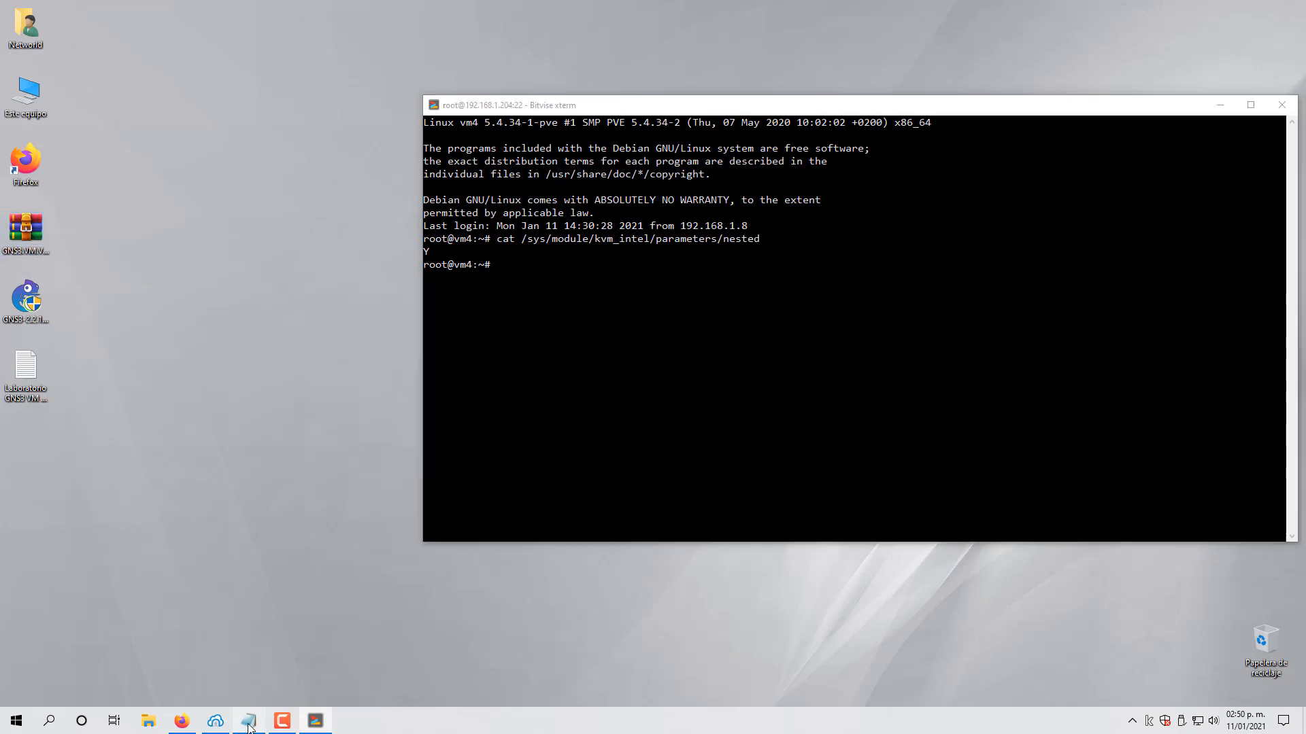
scroll(306, 313, down, 1)
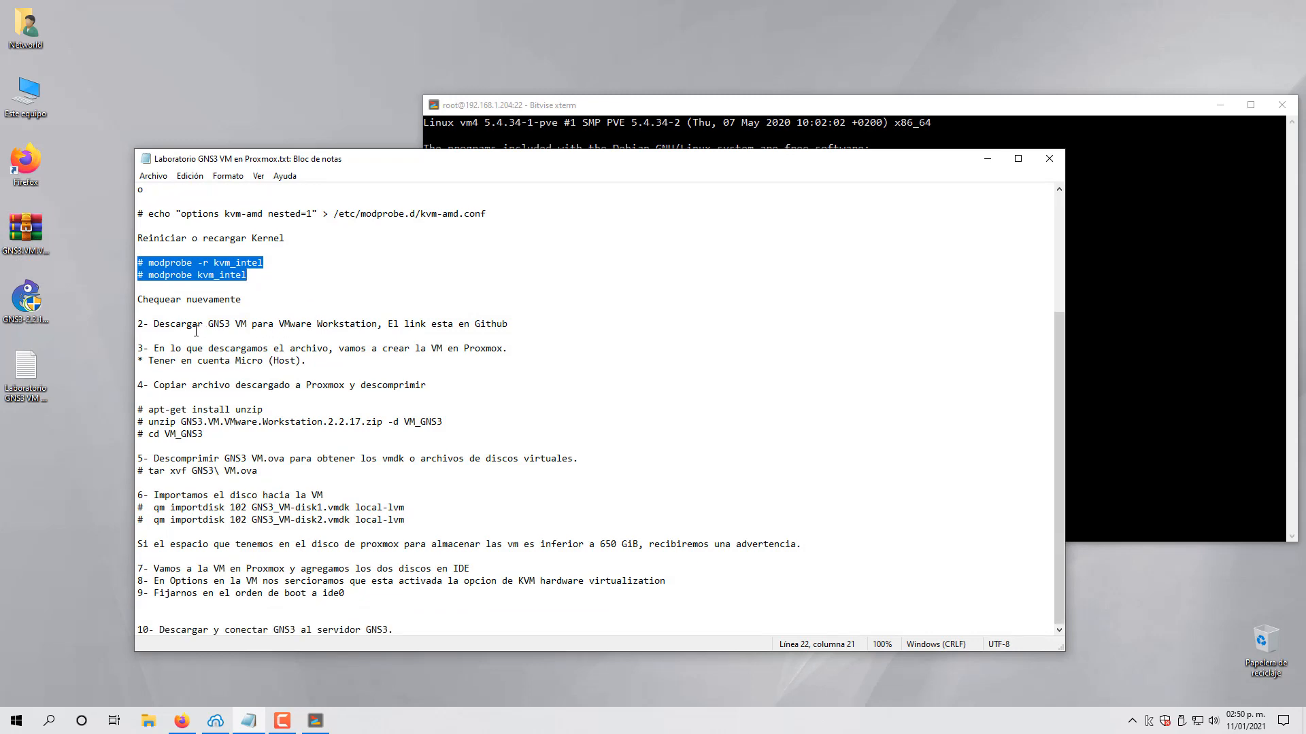
drag(156, 324, 505, 325)
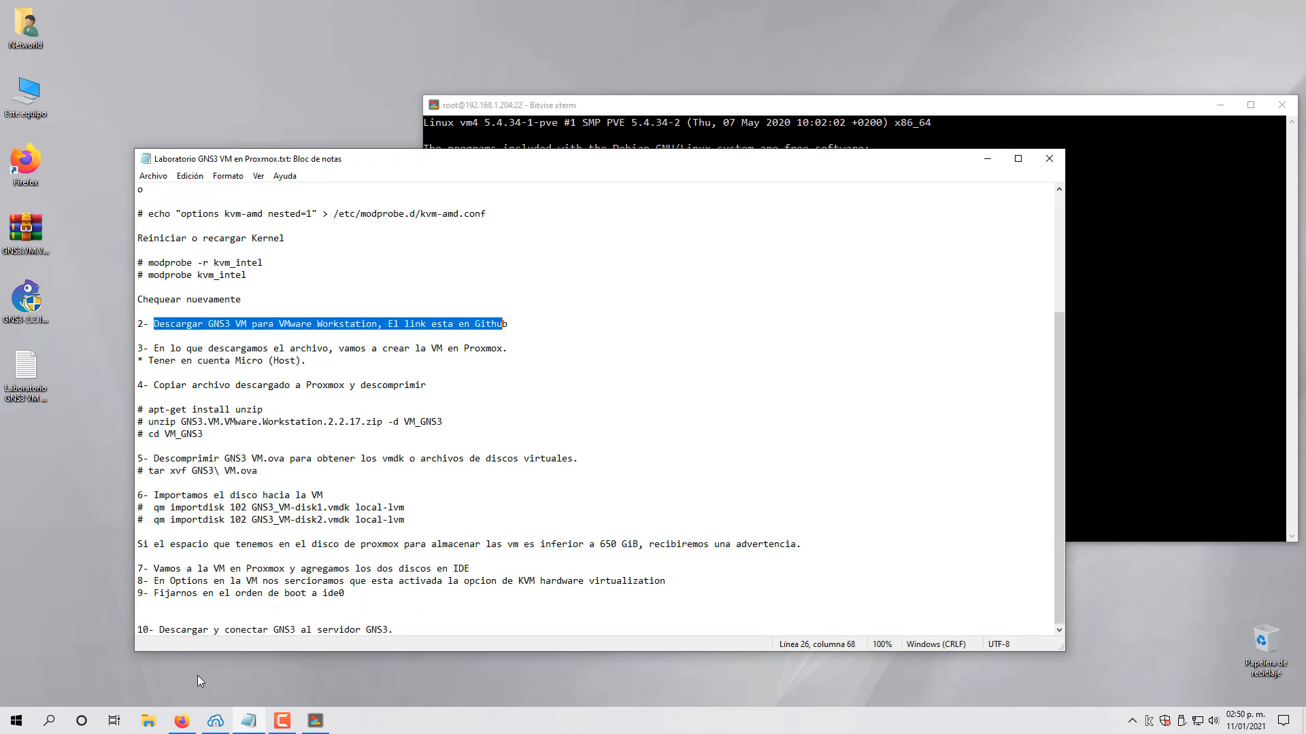
click(181, 721)
scroll(1202, 389, up, 5)
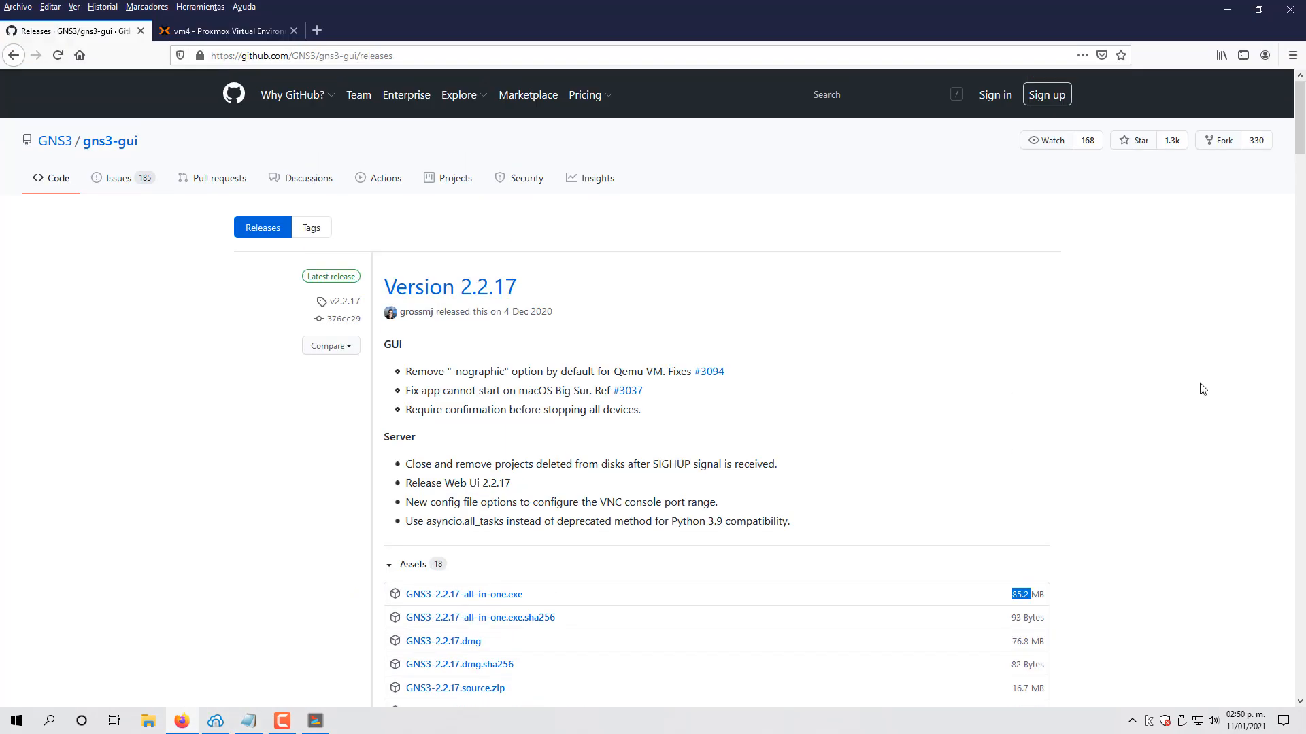
scroll(513, 195, down, 5)
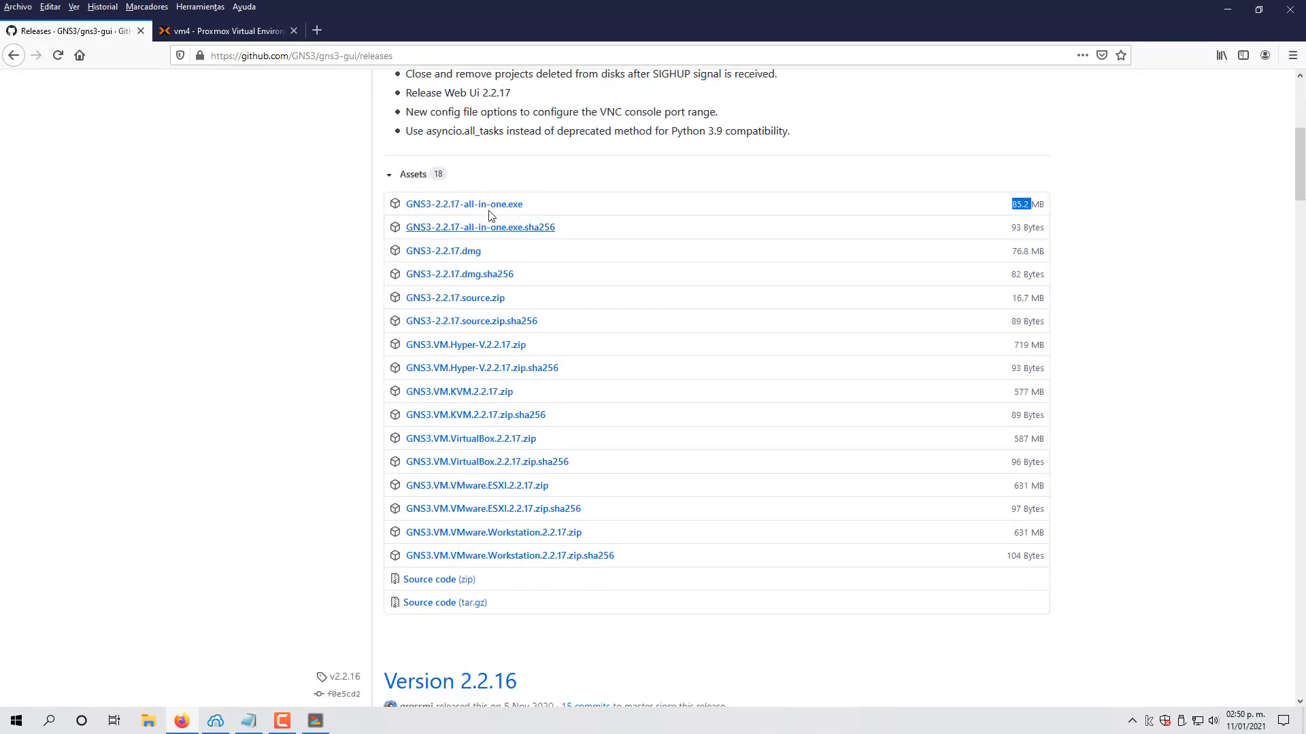
drag(1297, 203, 1298, 243)
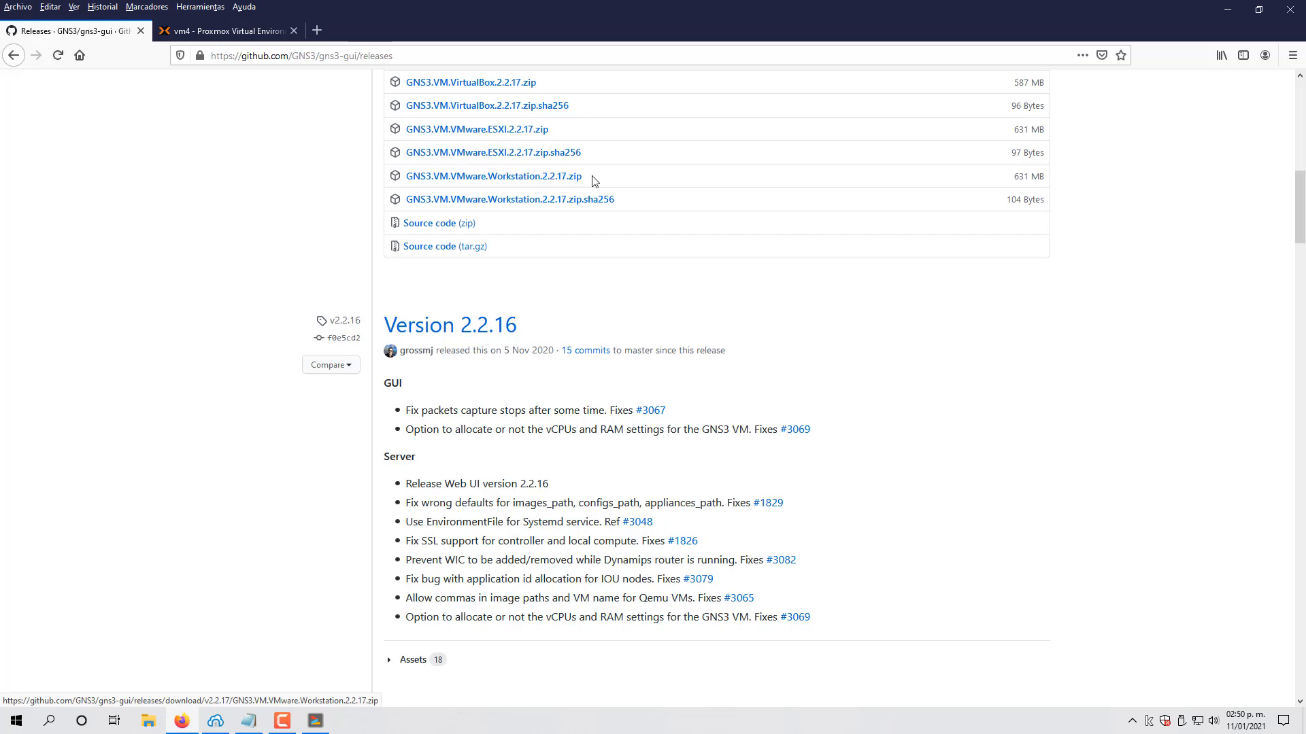
scroll(691, 210, up, 8)
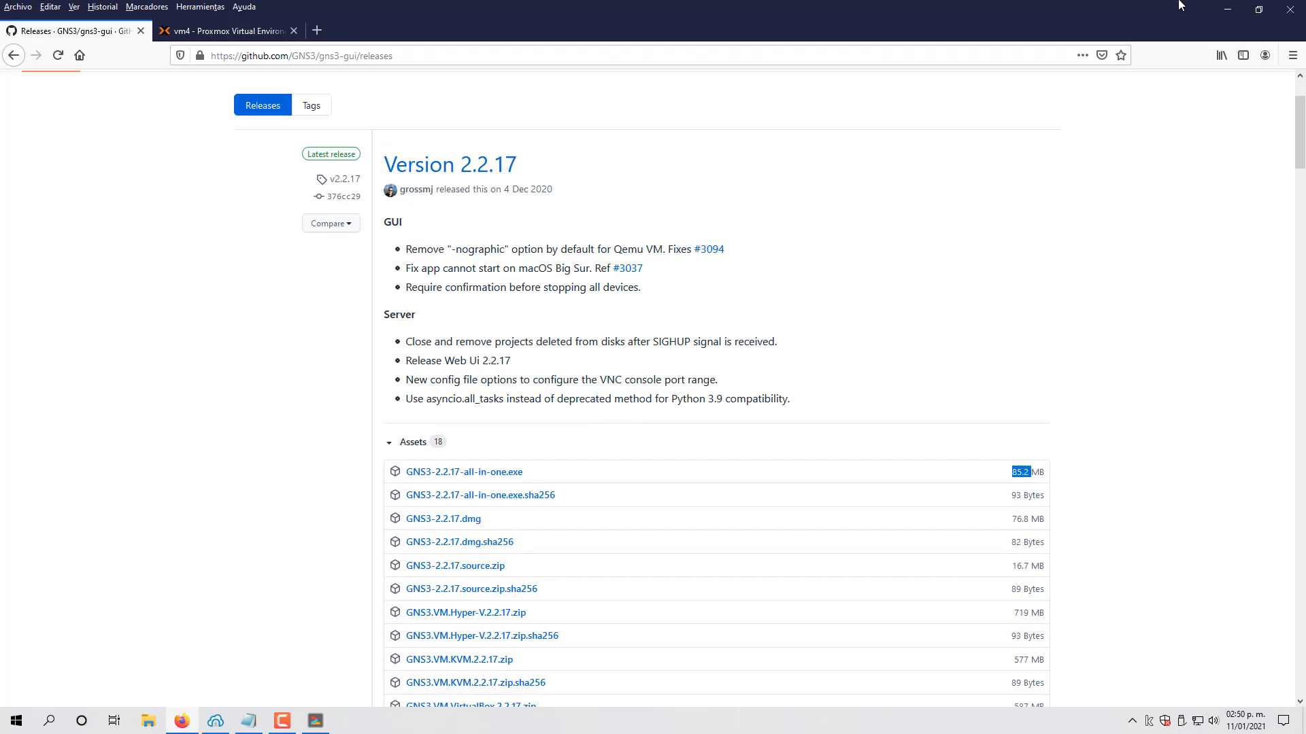
click(1225, 13)
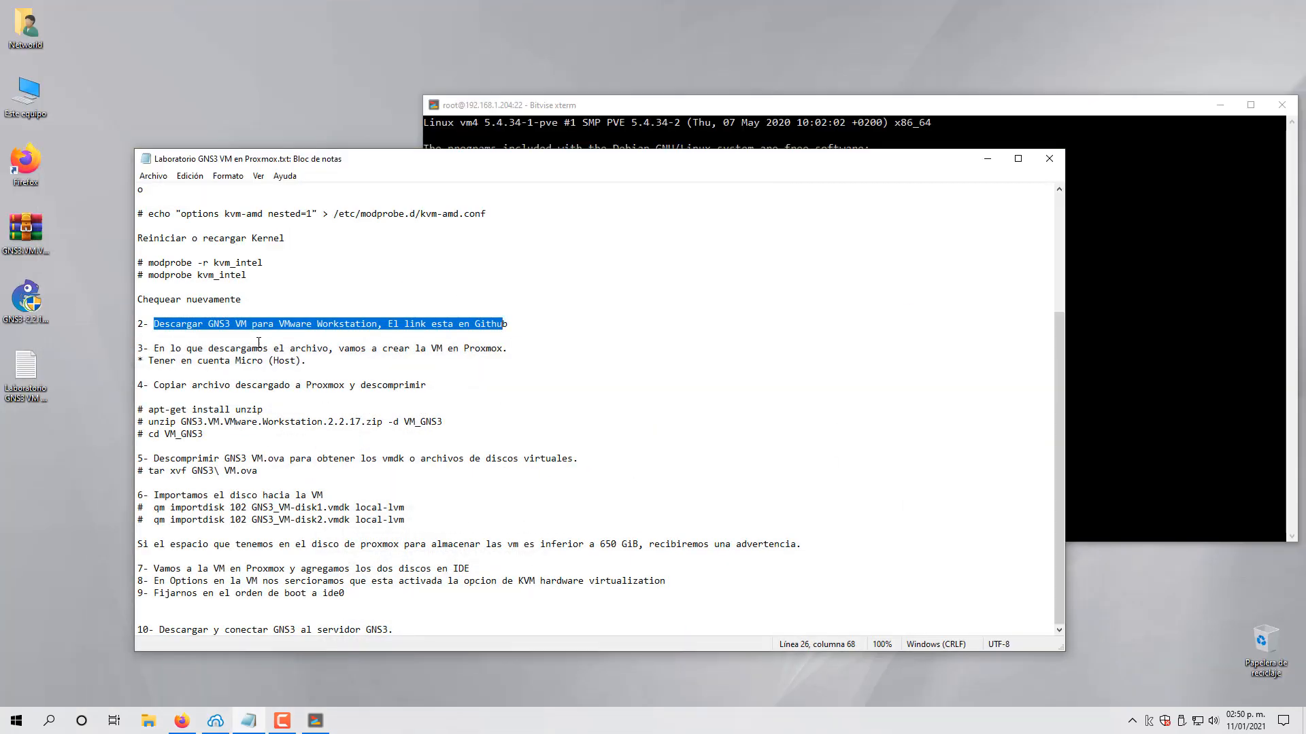
Step: Check the downloaded GNS3 VM zip and all-in-one installer files on the desktop
click(23, 250)
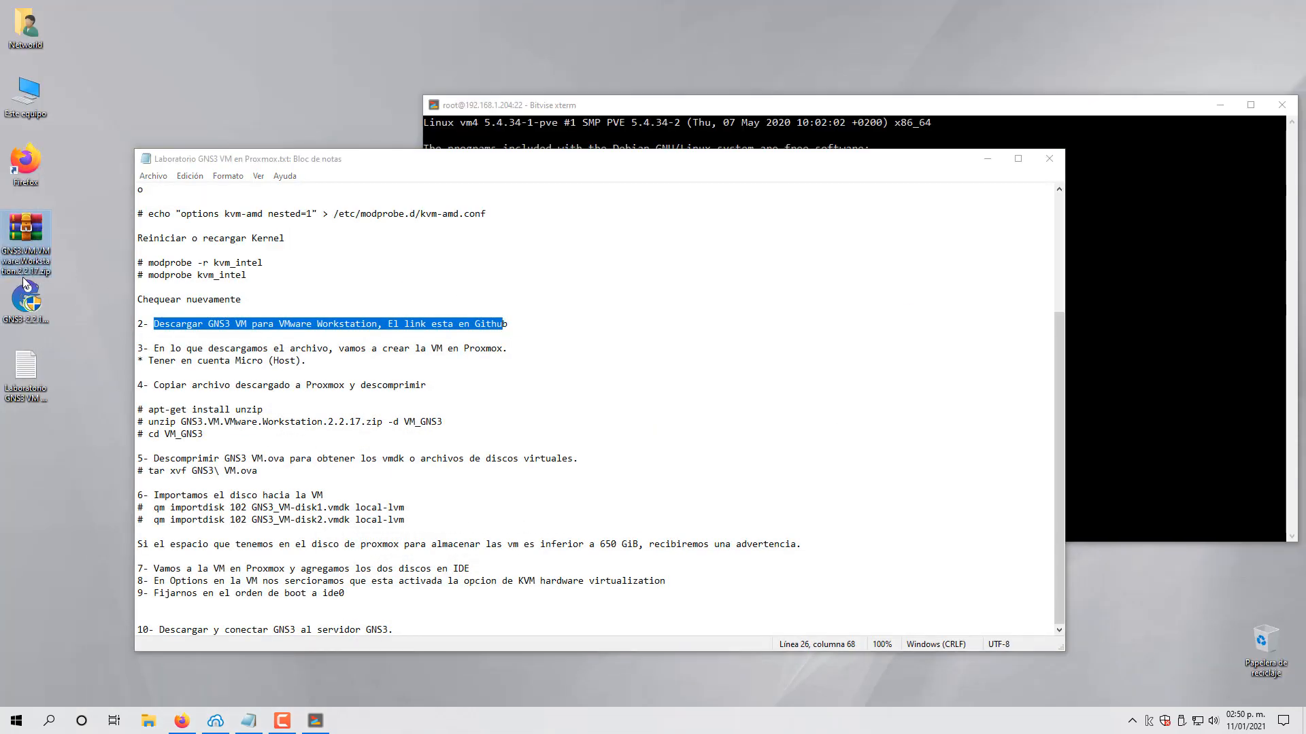
click(37, 303)
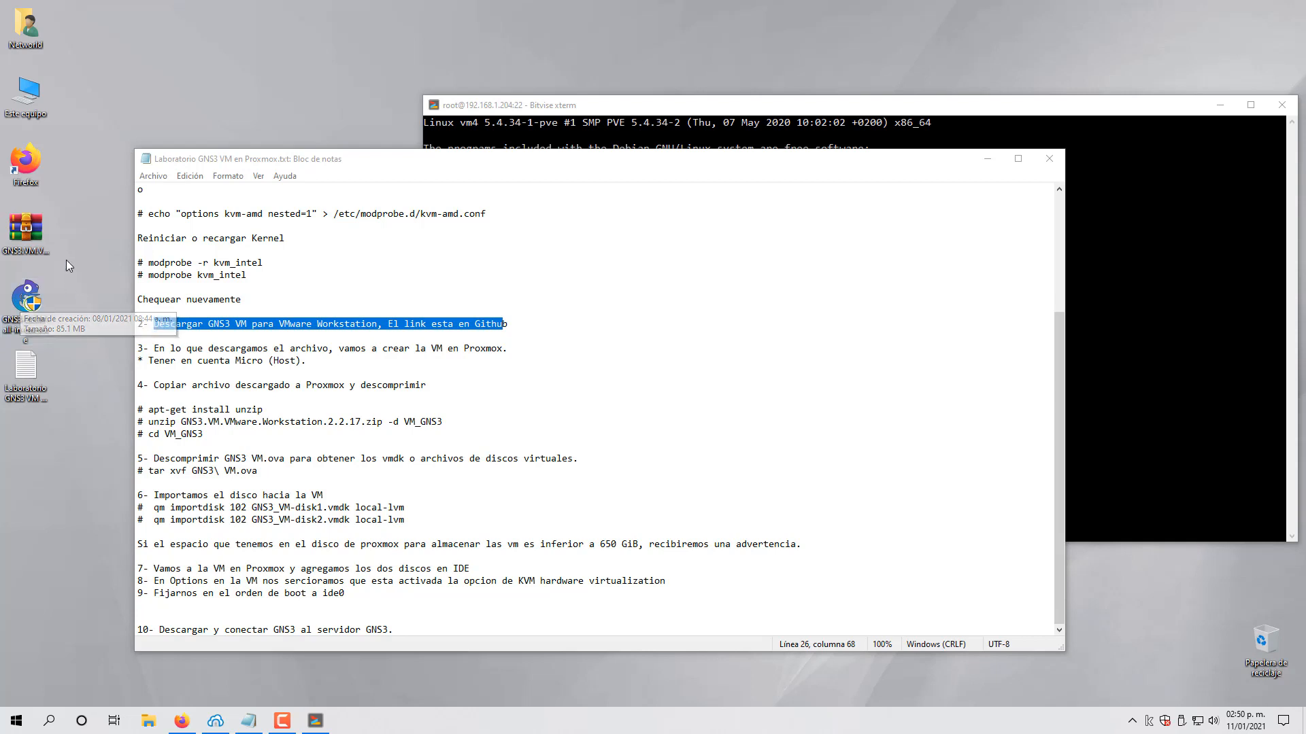
click(22, 253)
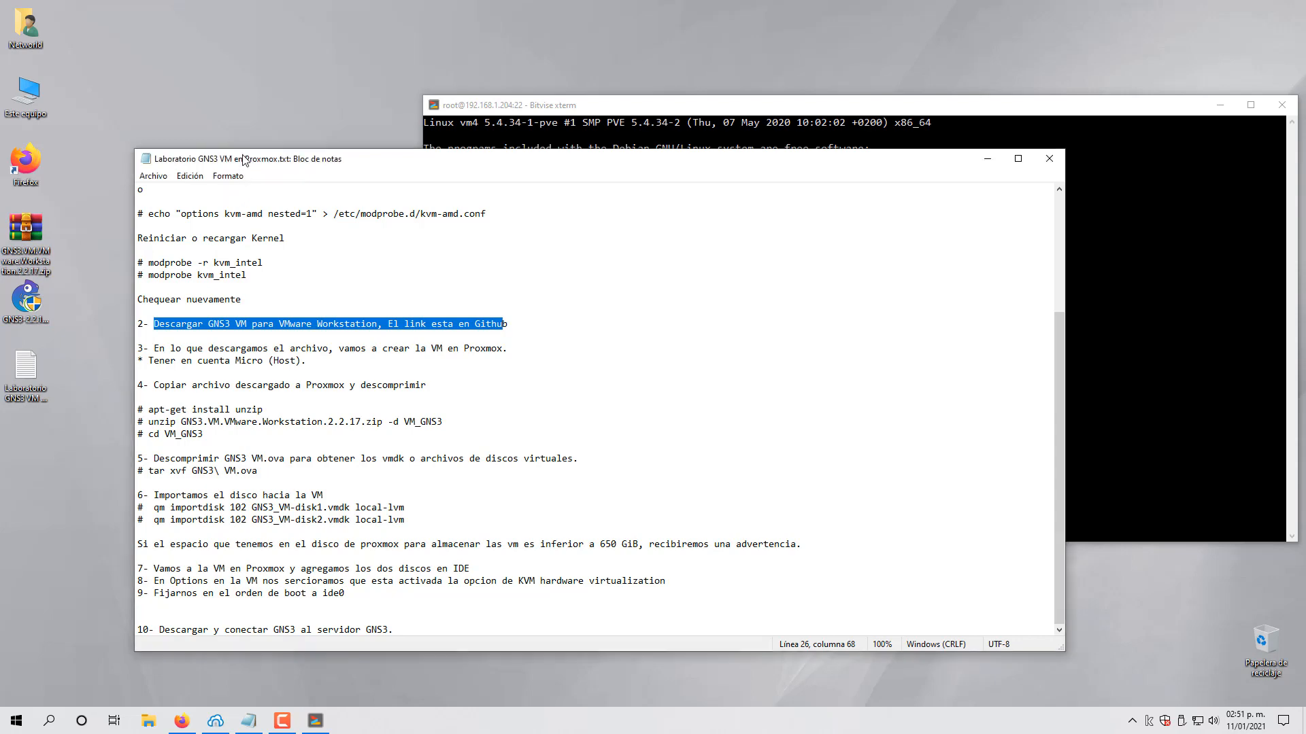
Step: Hide the lab notes and bring Firefox back on the GNS3 2.2.17 releases page
drag(235, 159, 258, 159)
click(635, 114)
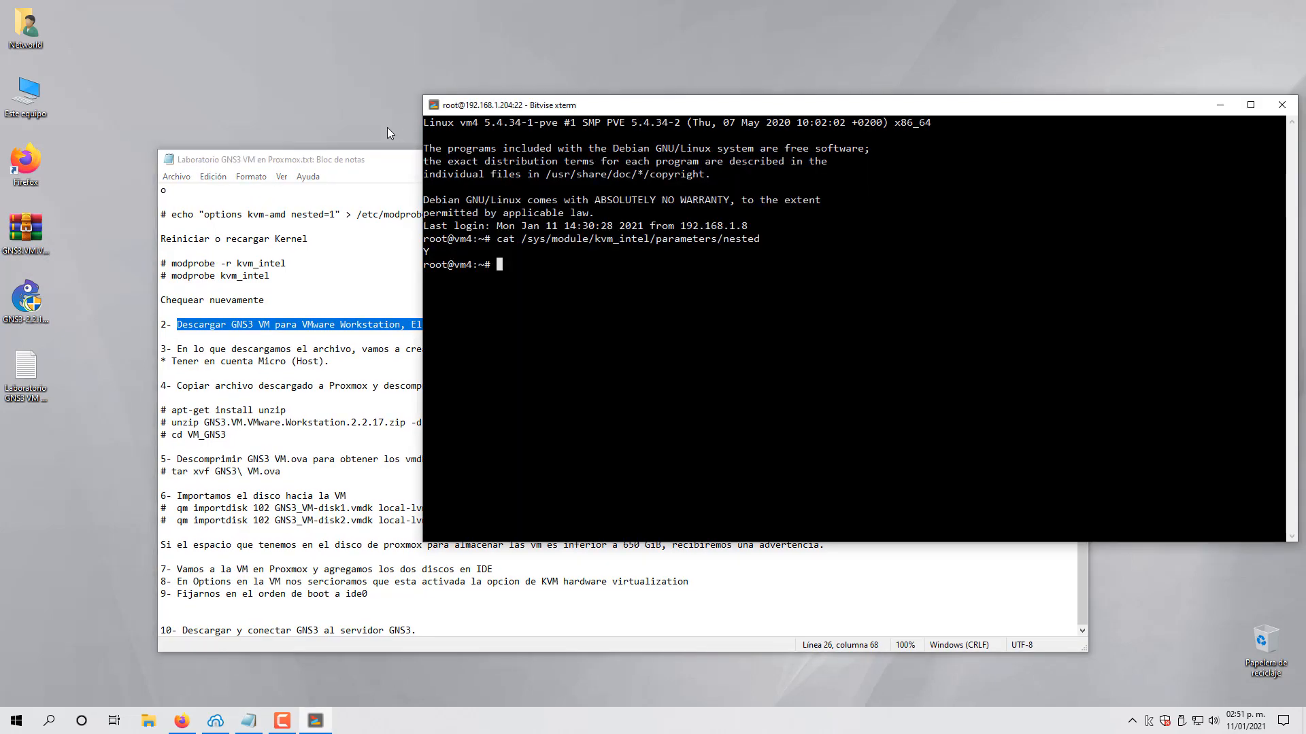
click(346, 170)
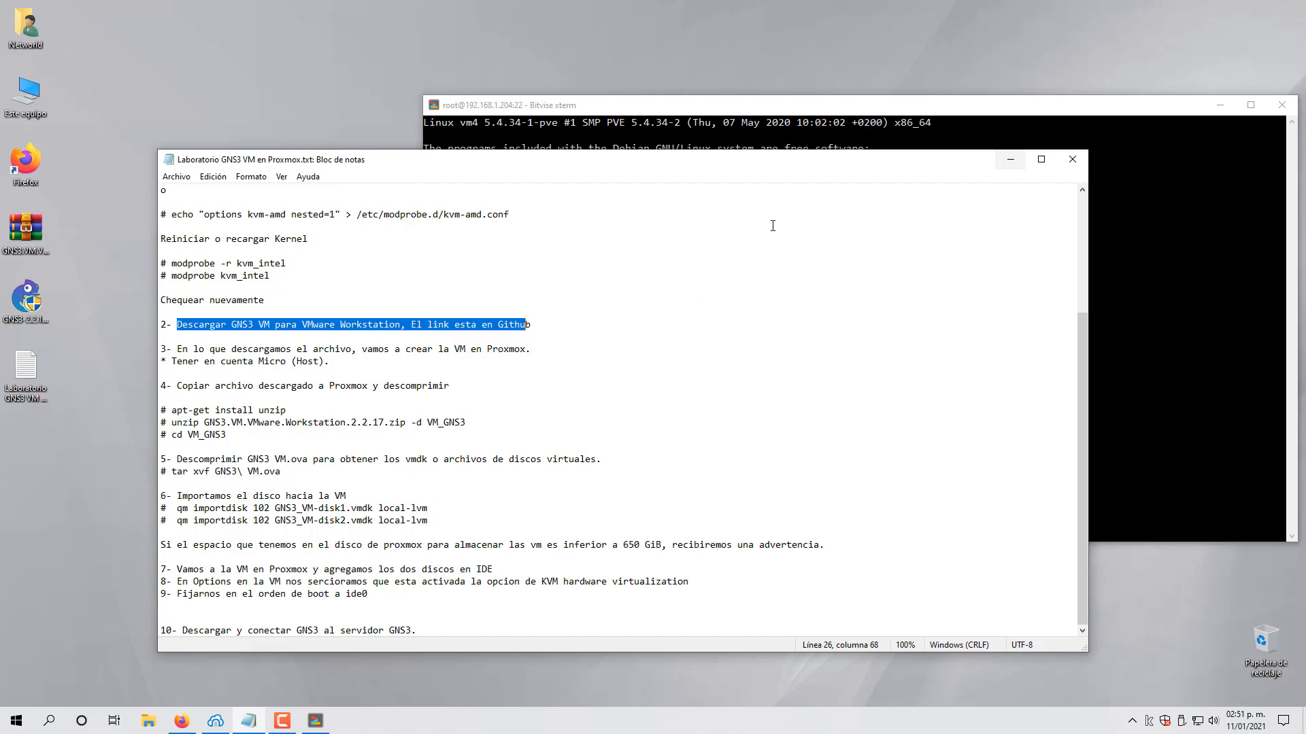
click(1011, 159)
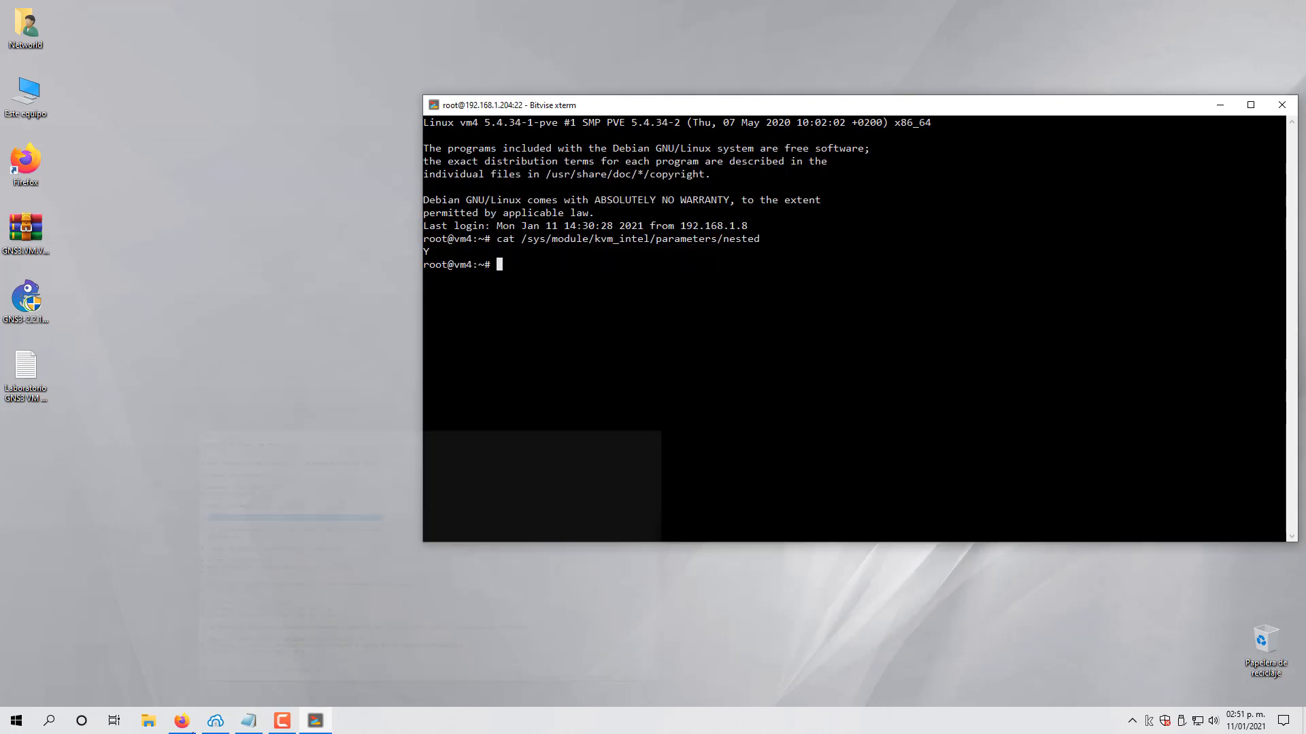
click(181, 721)
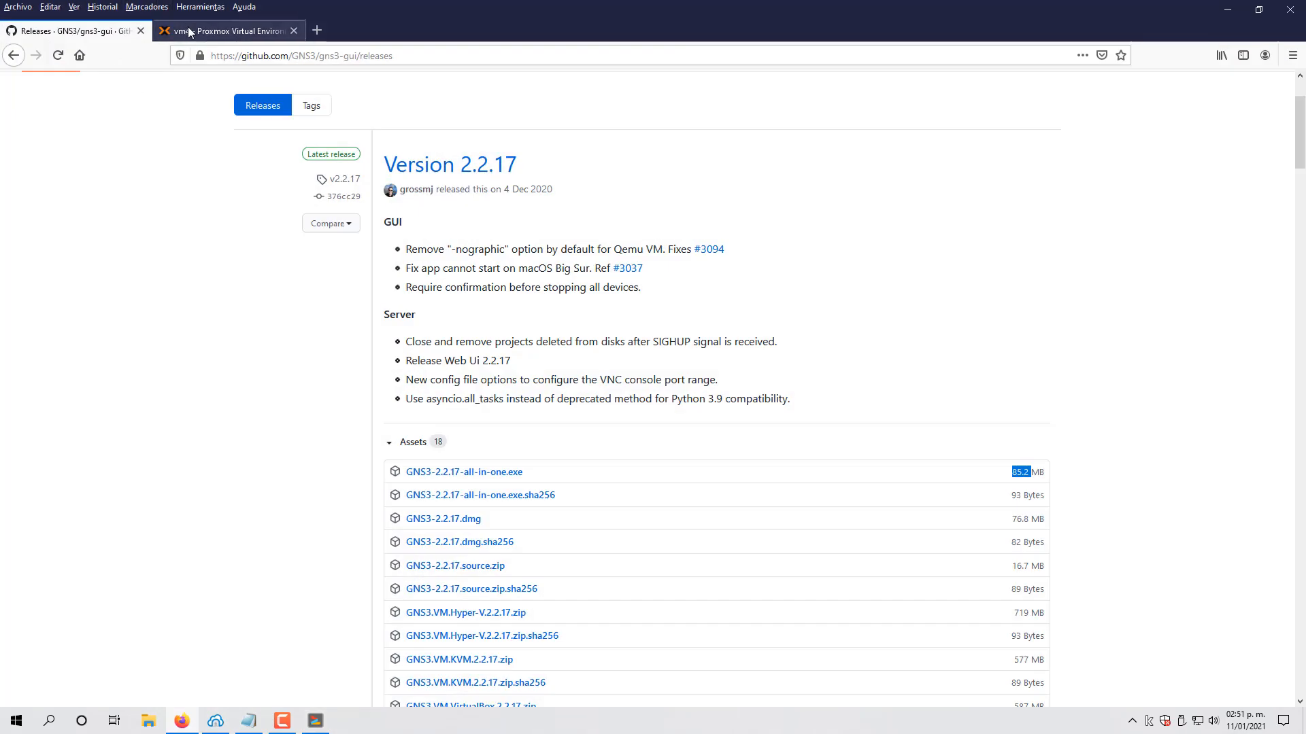
Step: Start a new Proxmox VM with ID 500 named GNS3
click(224, 30)
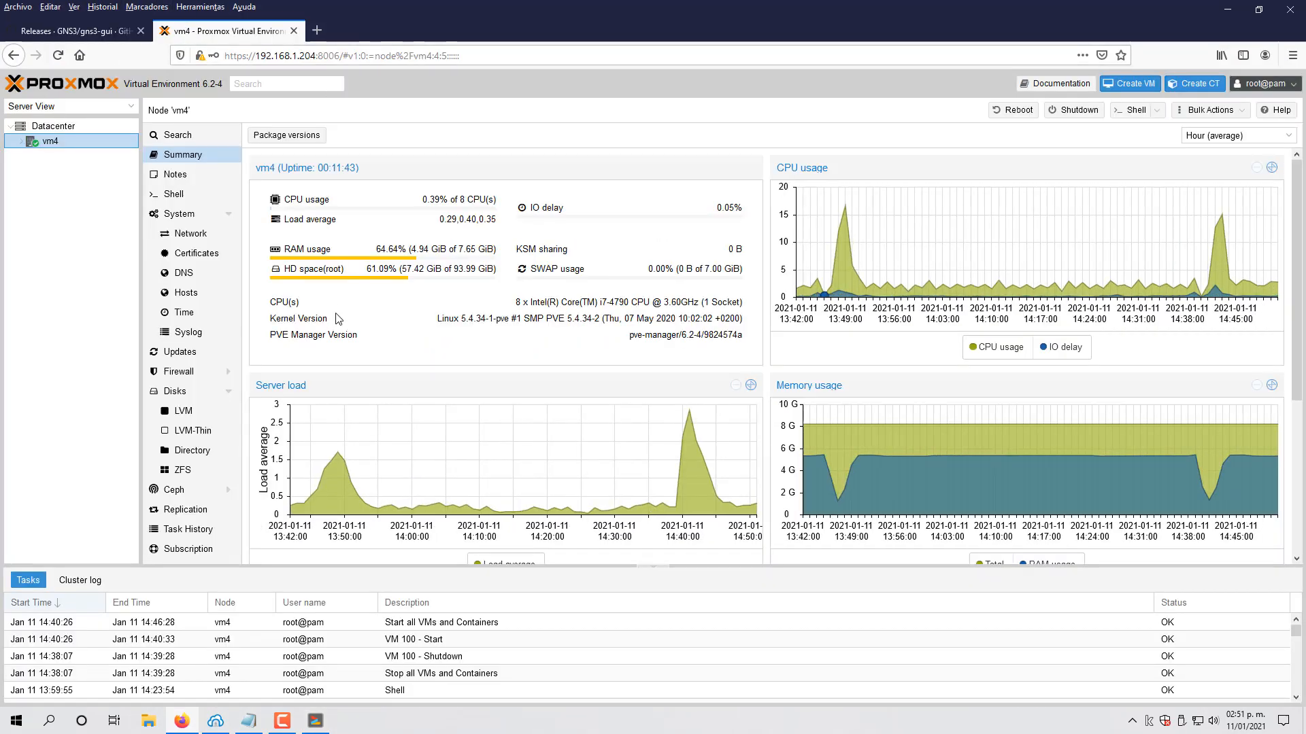
click(1129, 83)
double_click(529, 304)
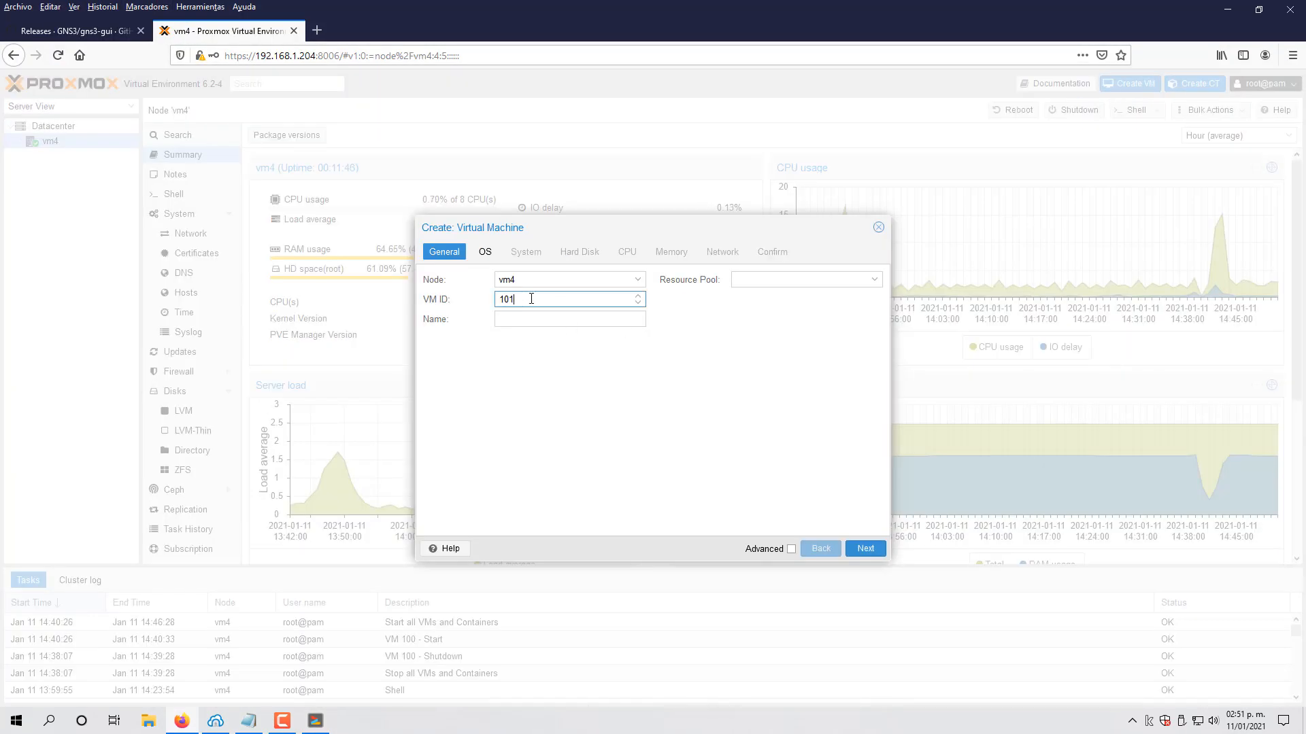
text(500)
click(544, 317)
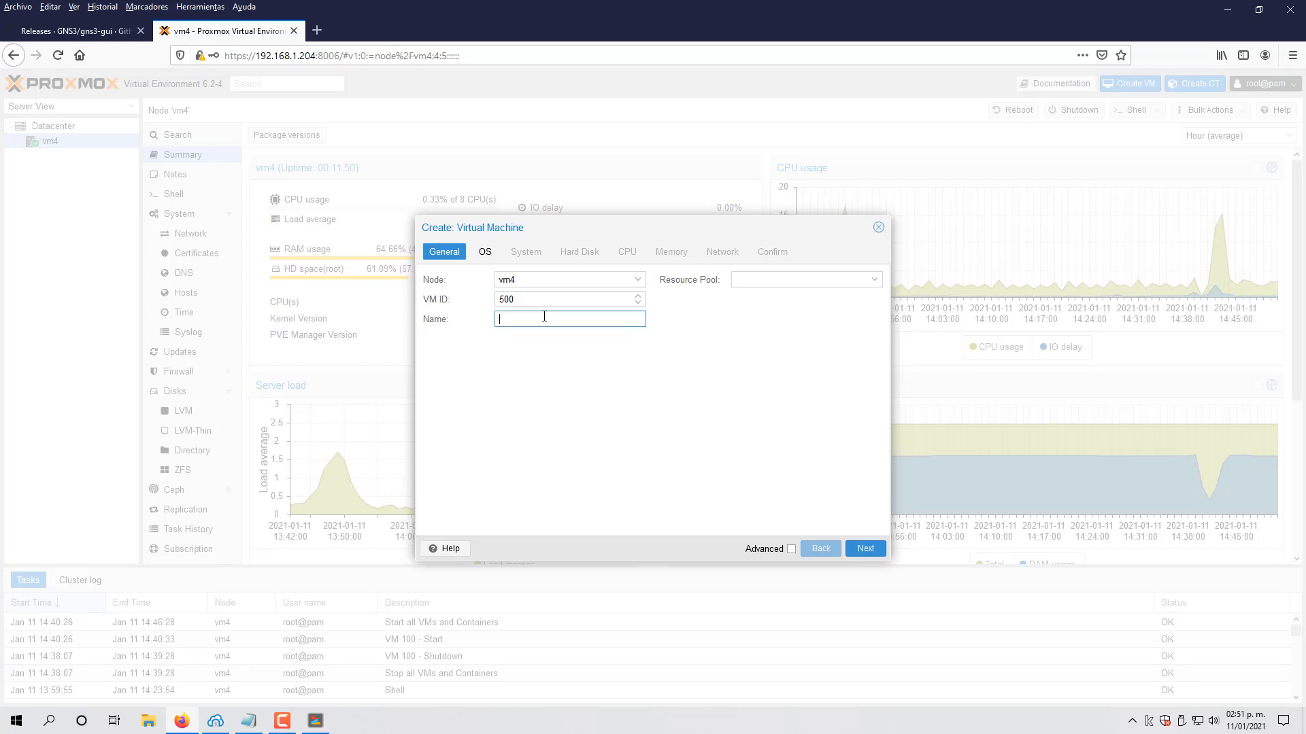
text(GNS3)
click(871, 541)
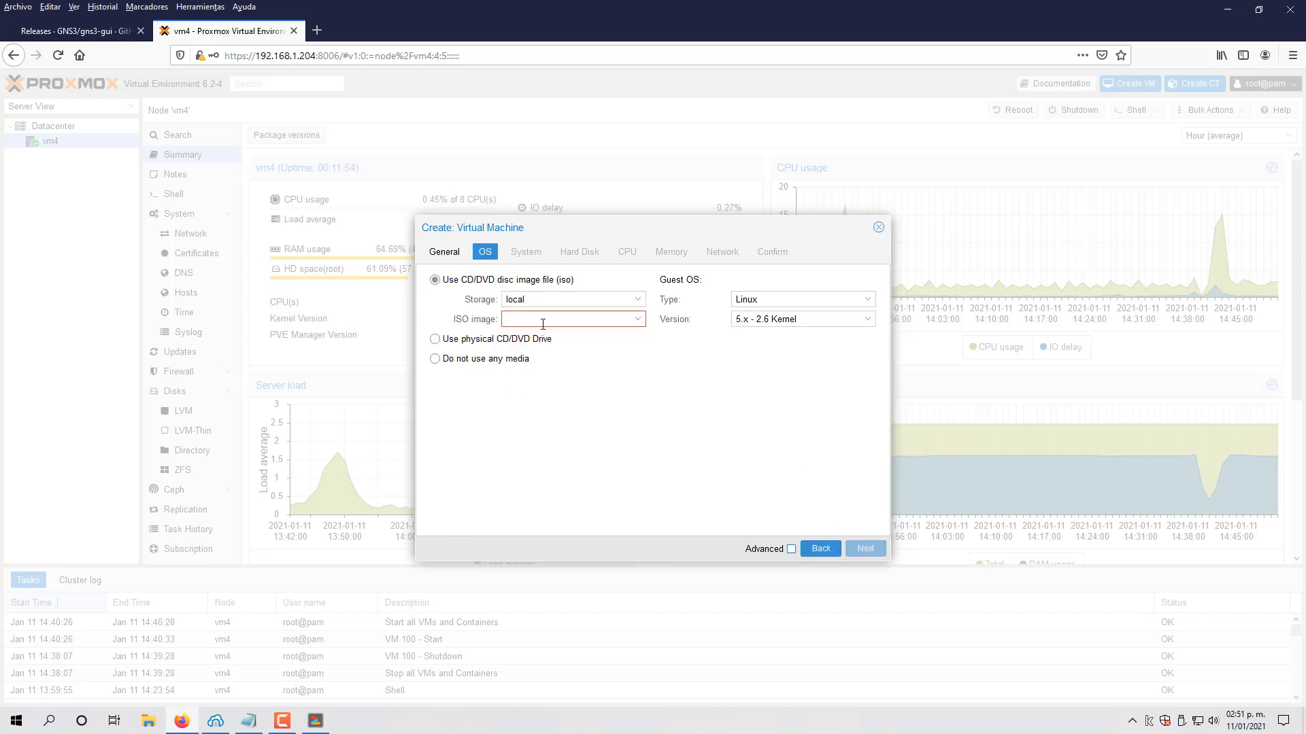
Step: Use no installation media, keep 2048 MiB memory, disable the network firewall, and finish VM 500 under vm4
click(479, 360)
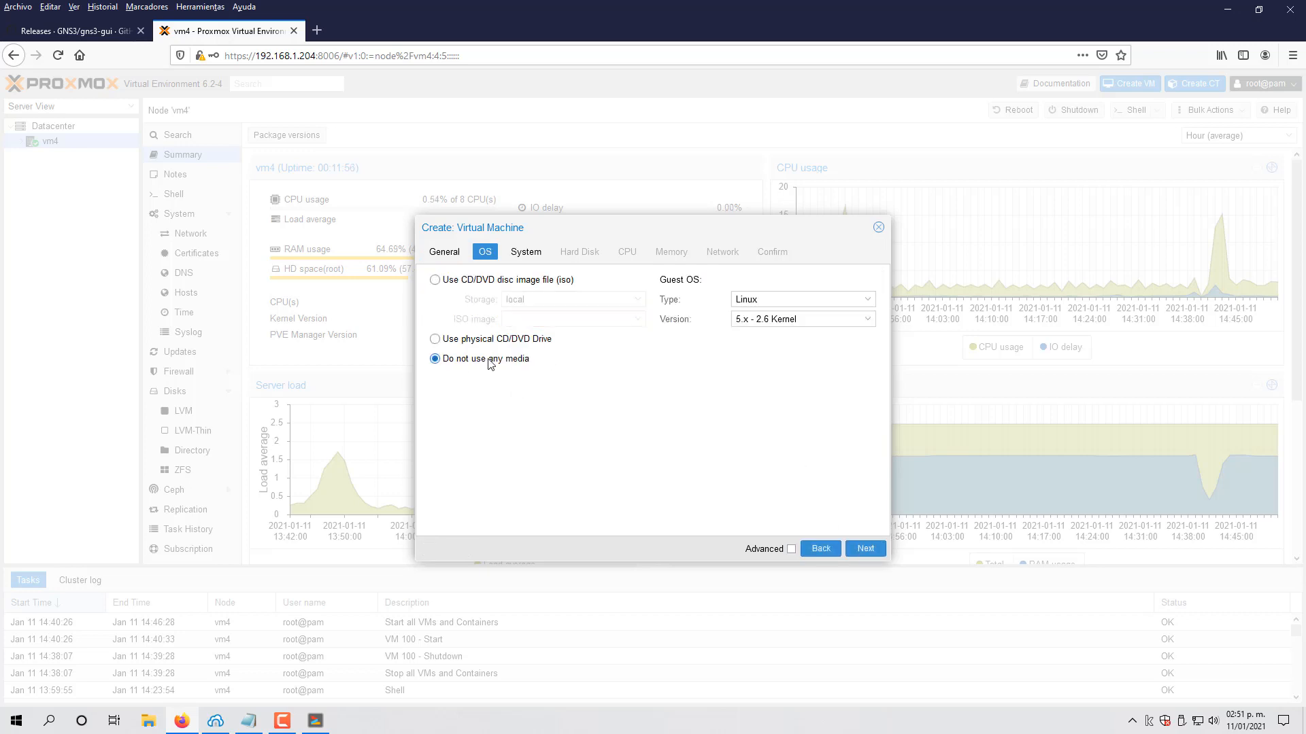
click(872, 548)
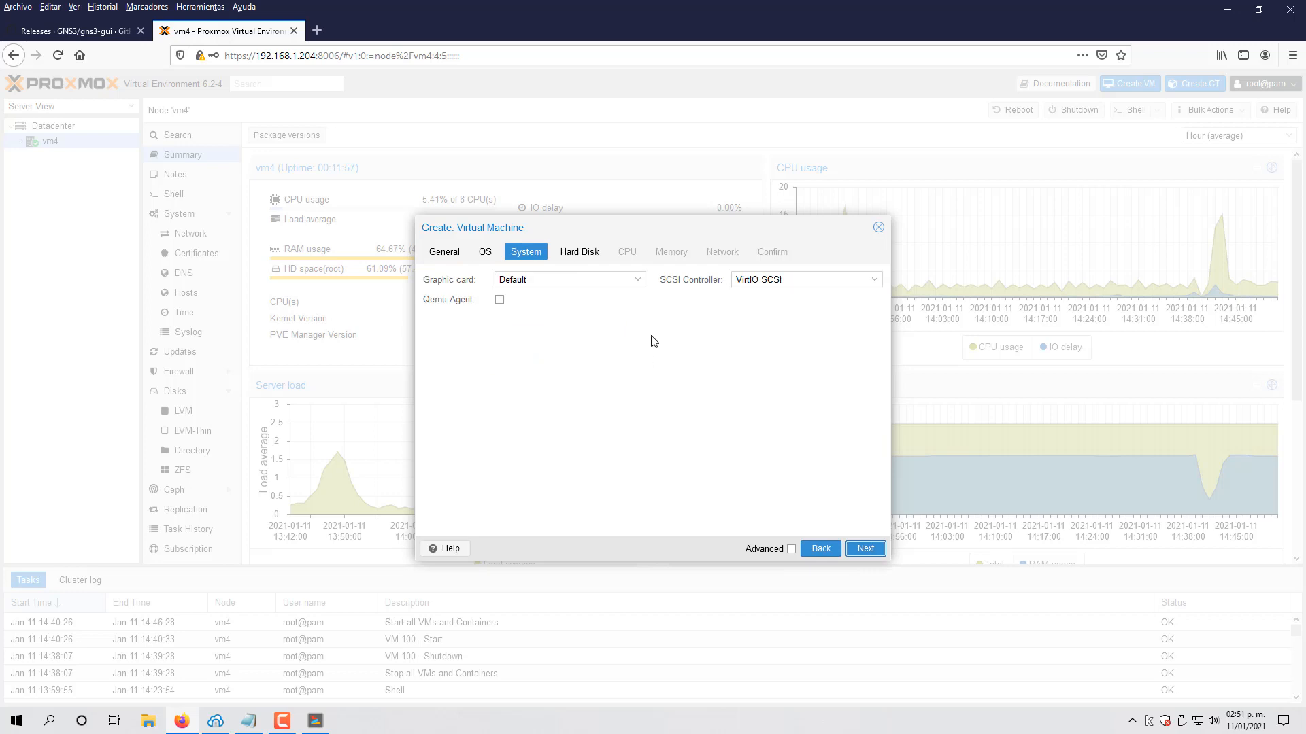
click(864, 547)
click(865, 548)
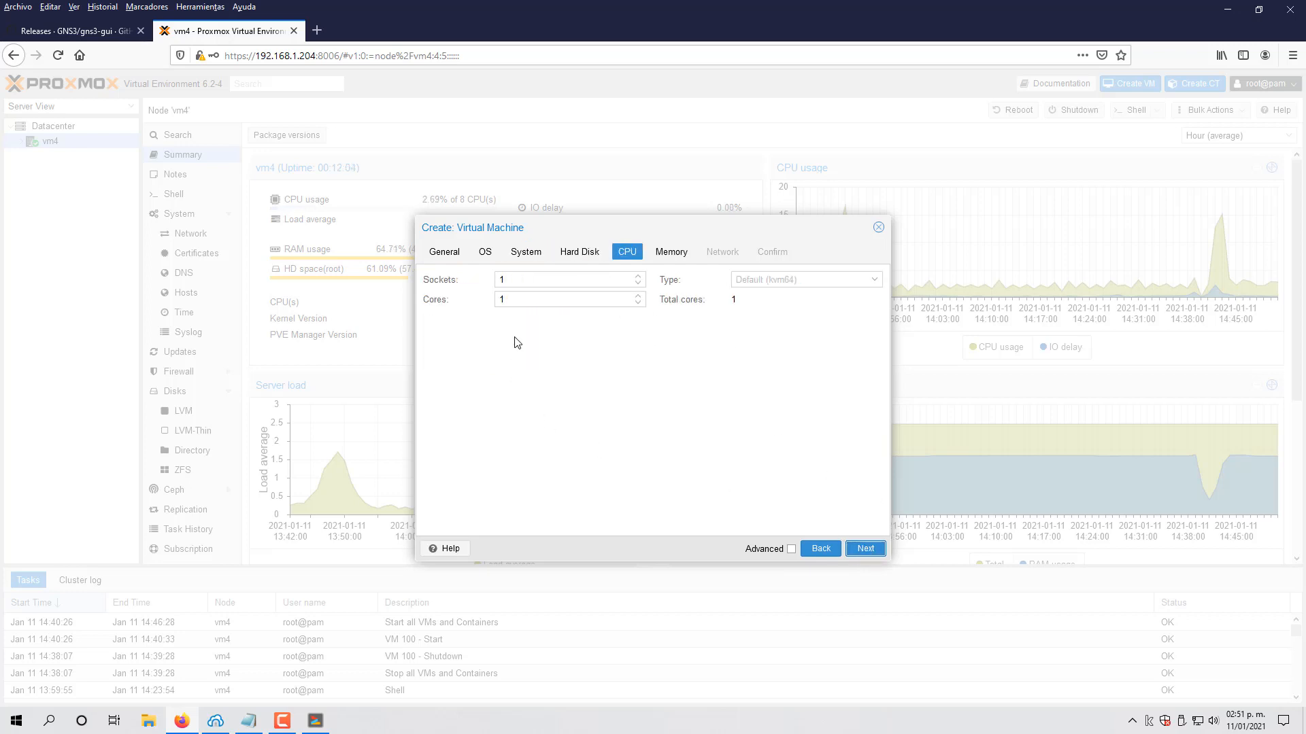
click(866, 548)
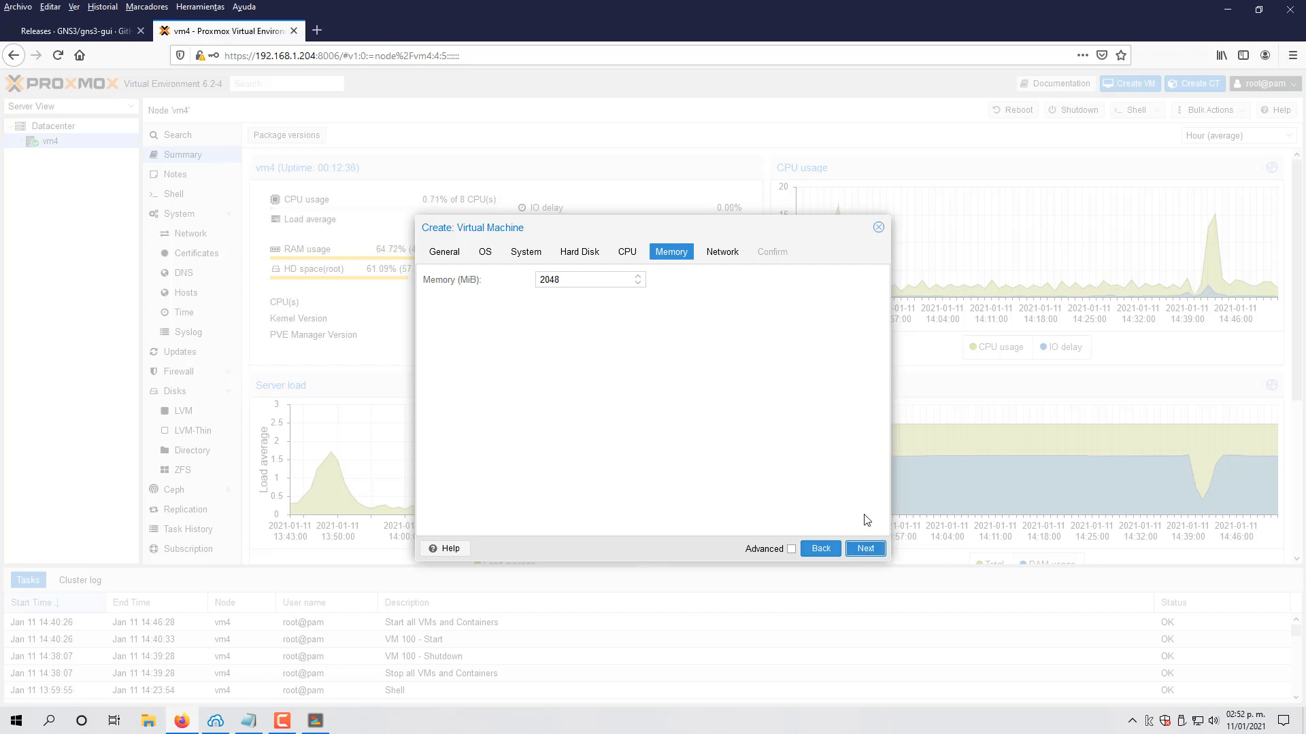
click(873, 551)
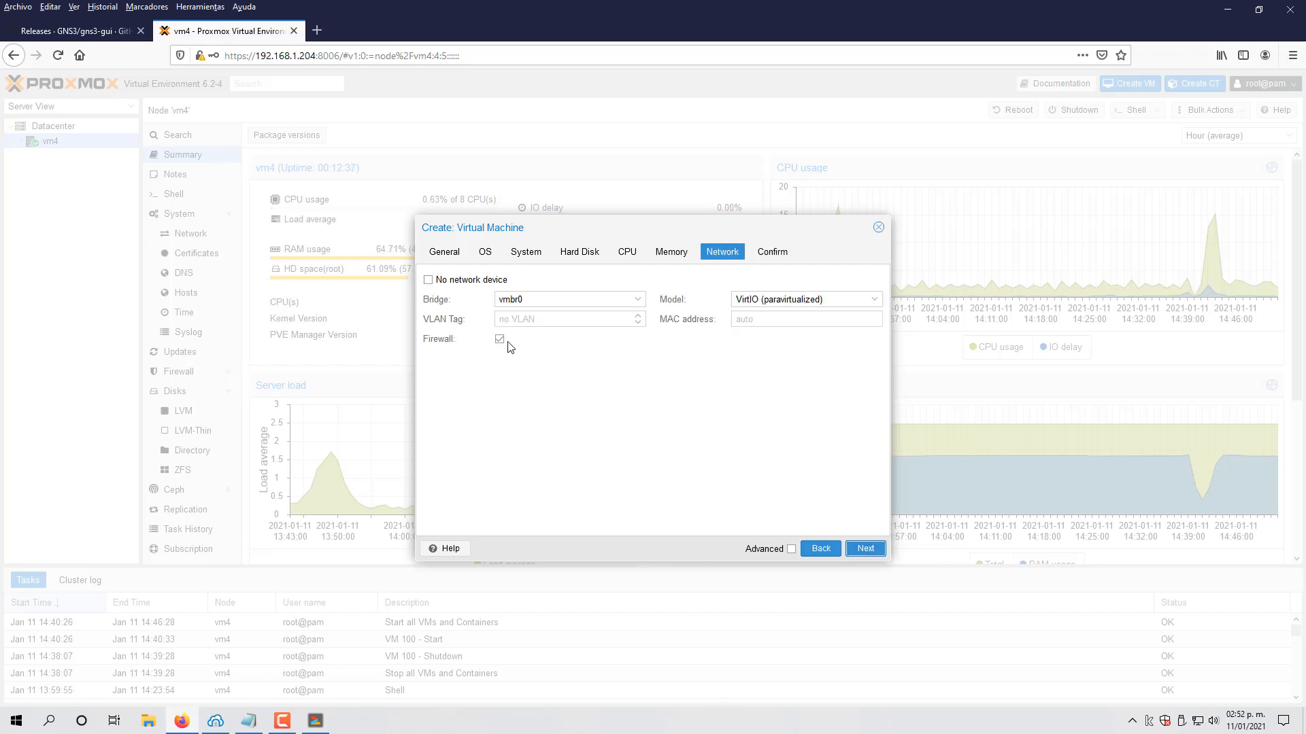
click(502, 340)
click(877, 552)
click(877, 553)
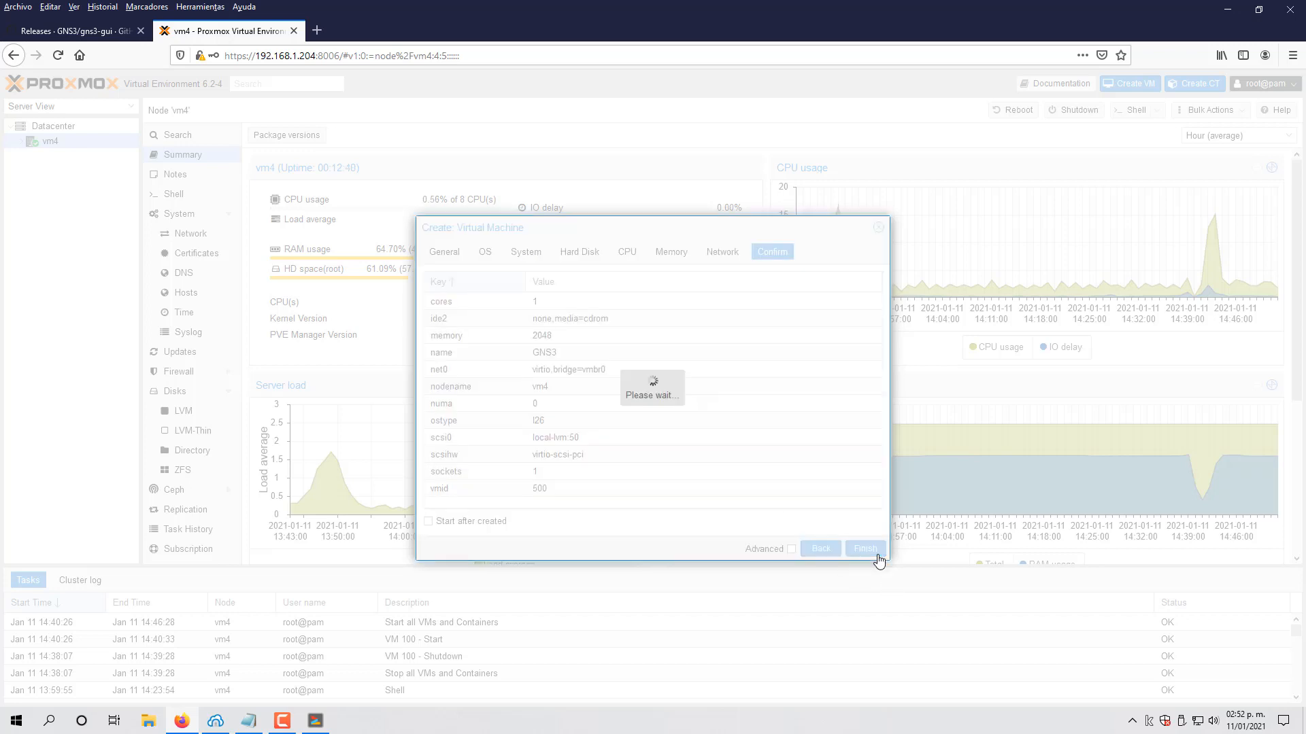
click(20, 141)
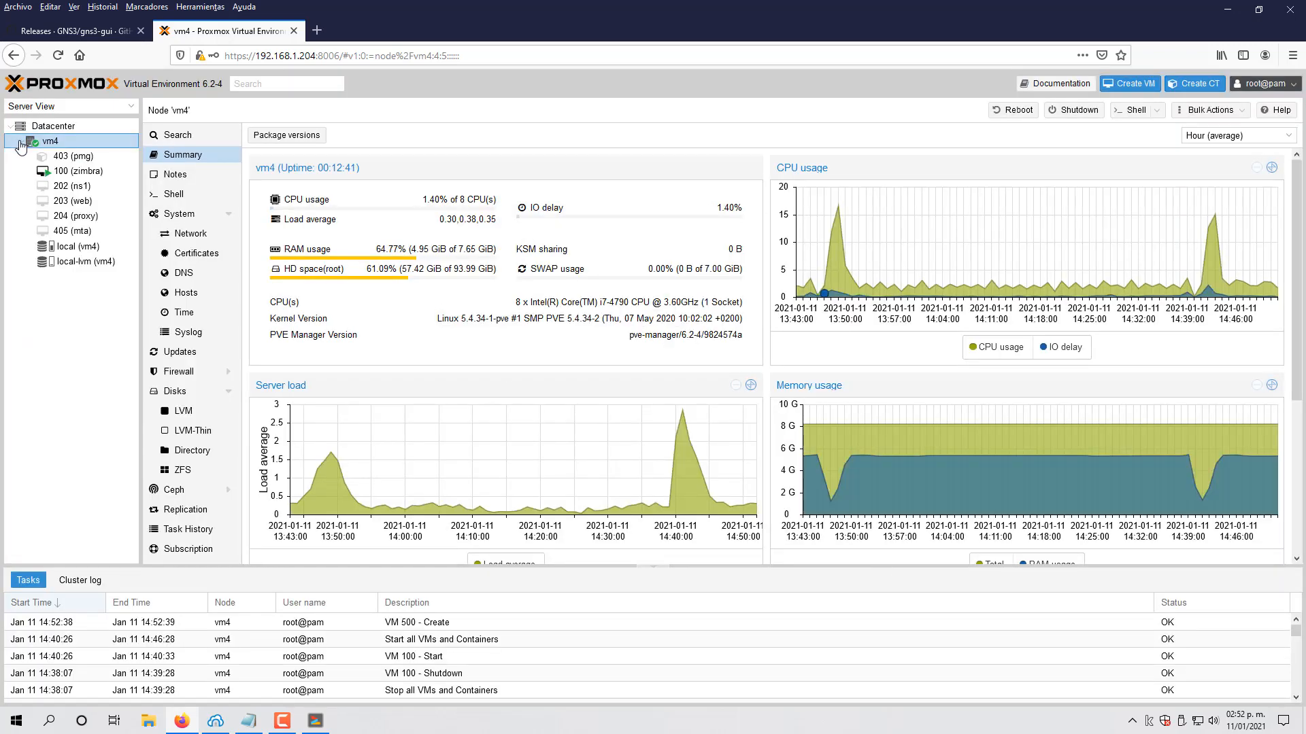
click(1228, 9)
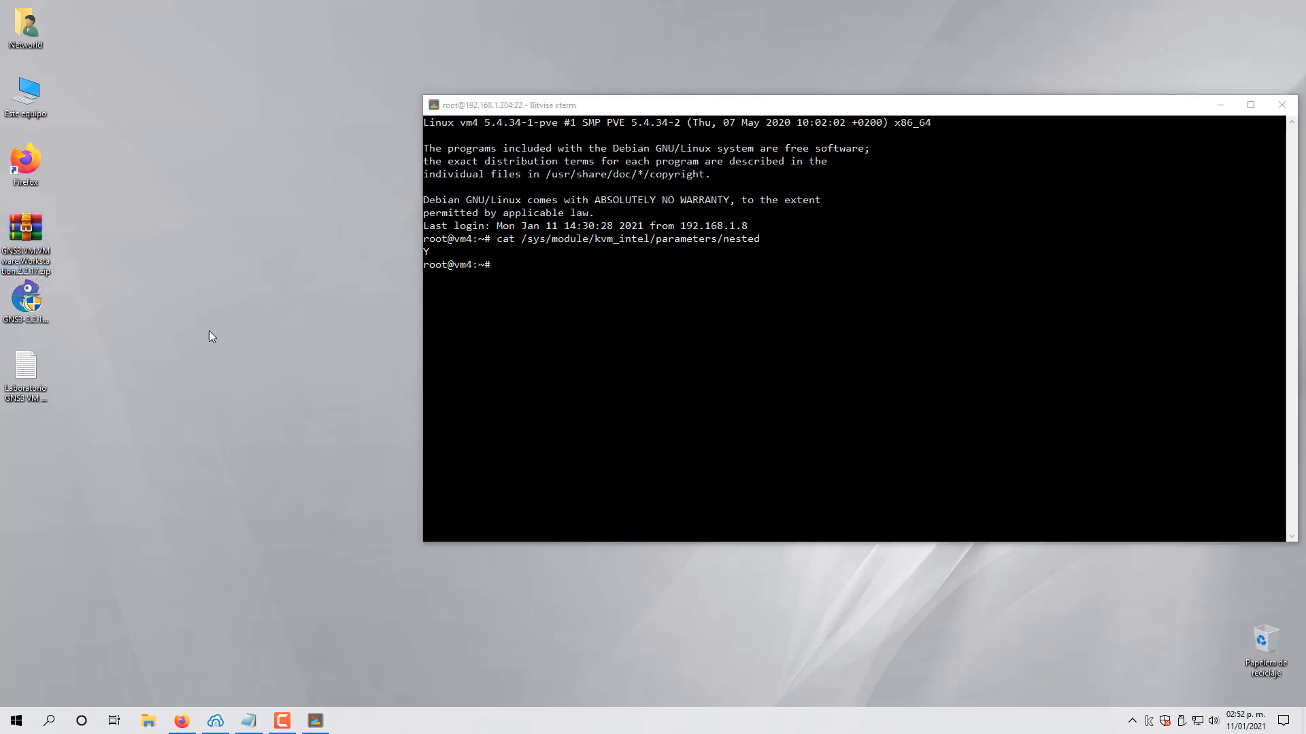
Step: Copy 'apt-get install unzip' from the lab notes and paste it into the SSH terminal
click(248, 721)
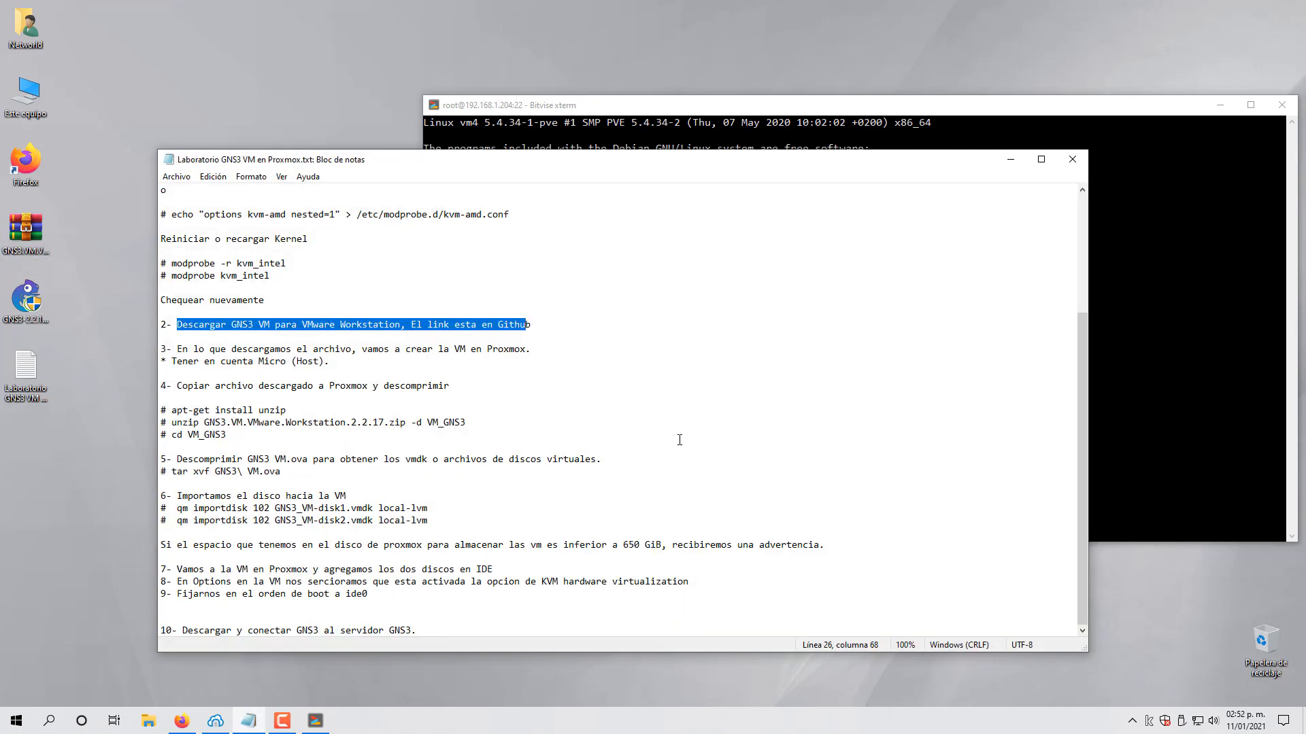
drag(175, 409, 283, 410)
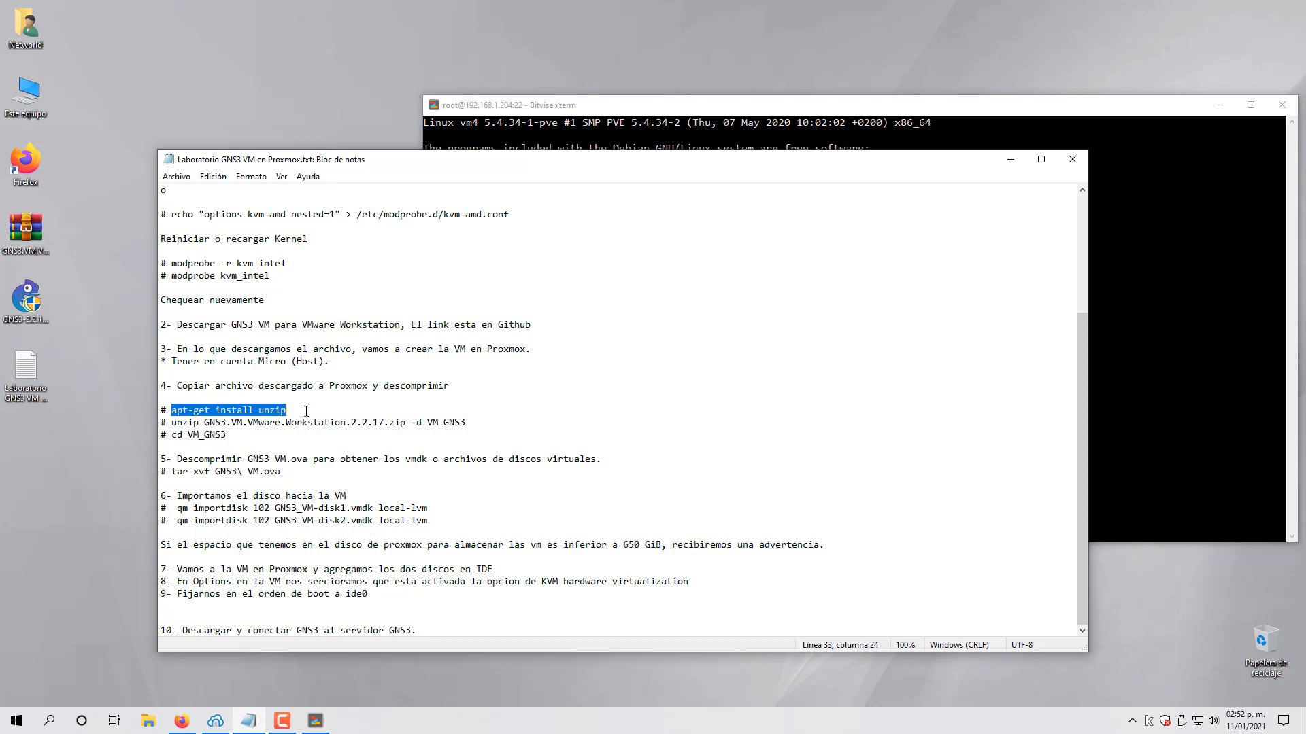
right_click(277, 411)
click(306, 446)
click(315, 720)
key(shift+Insert)
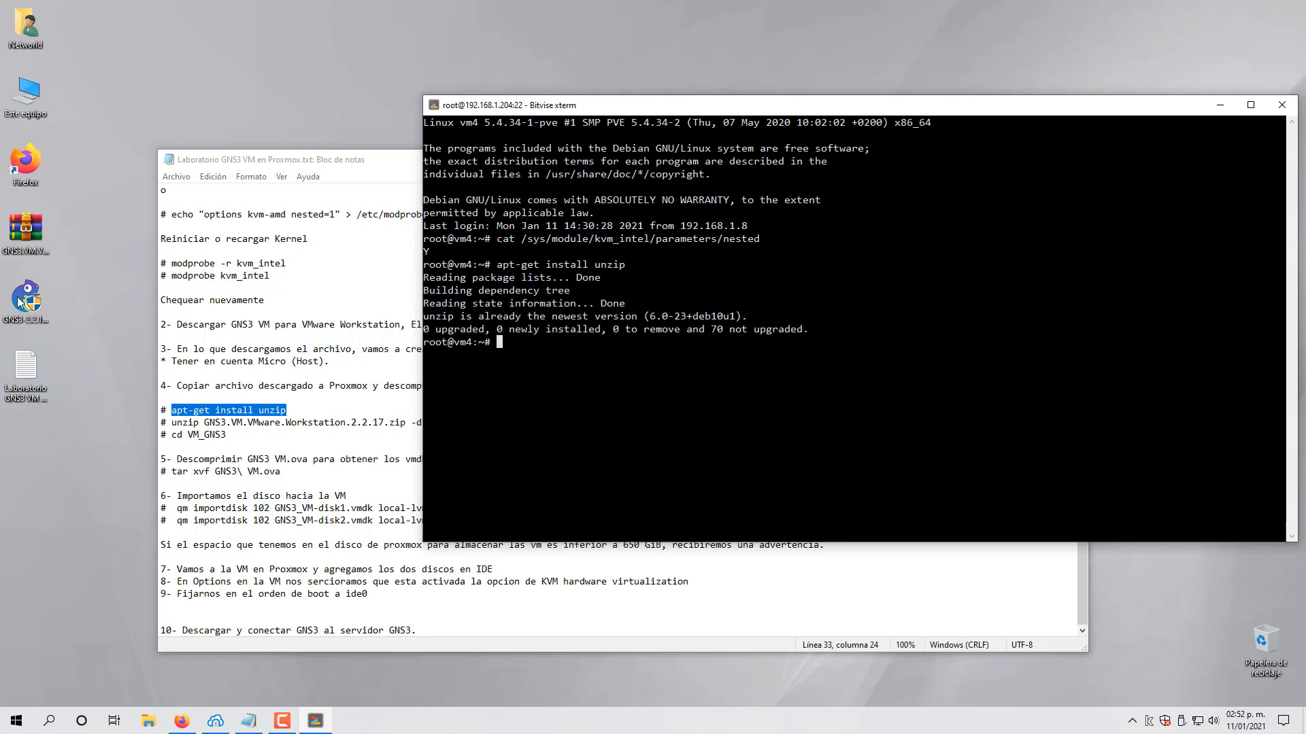
click(25, 232)
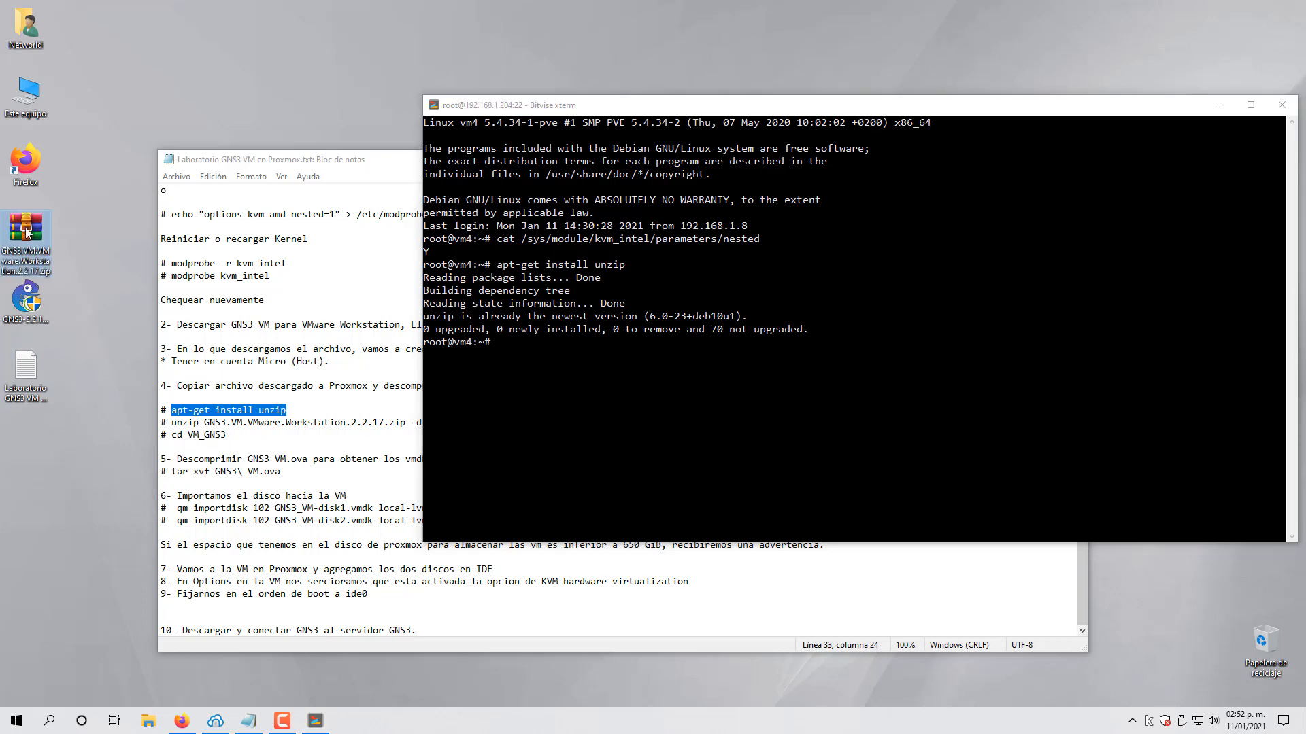
click(215, 721)
Step: Upload GNS3.VM.VMware.Workstation.2.2.17.zip from the desktop to /root, then return to the Proxmox page
click(258, 438)
drag(25, 232, 807, 427)
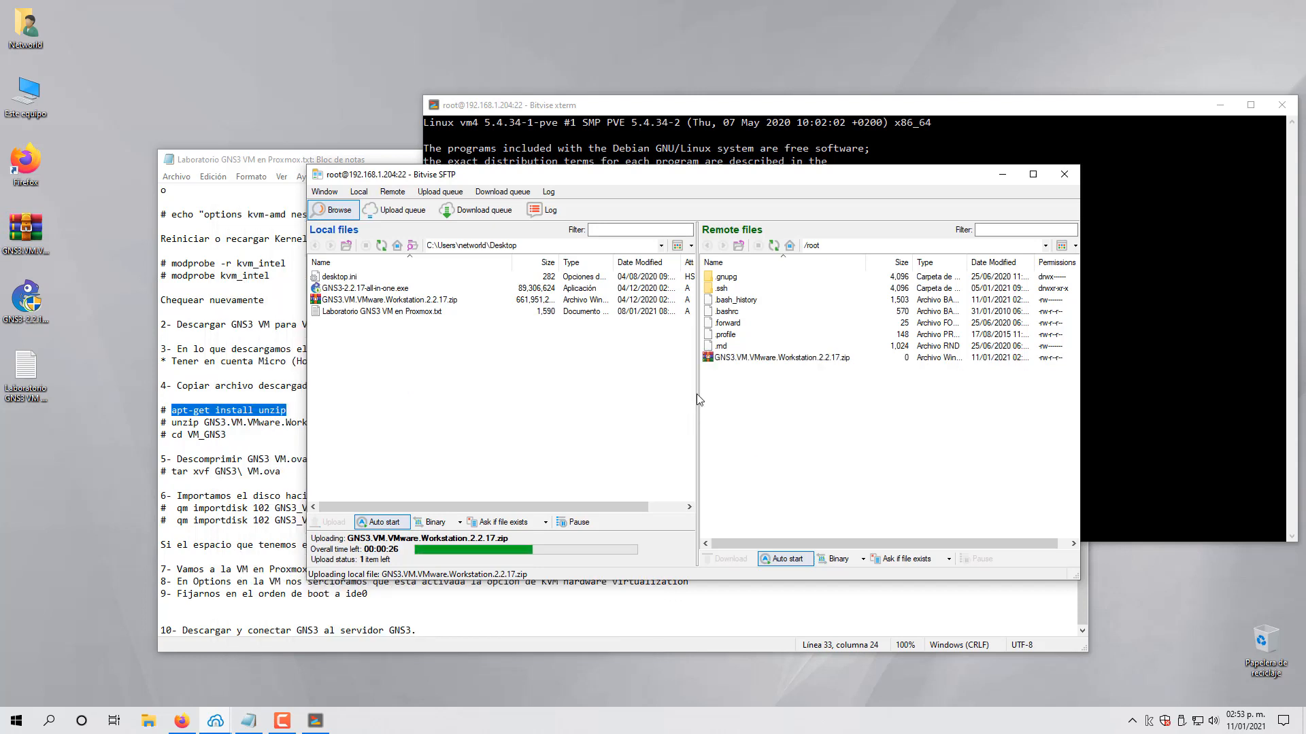
mouse_move(189, 721)
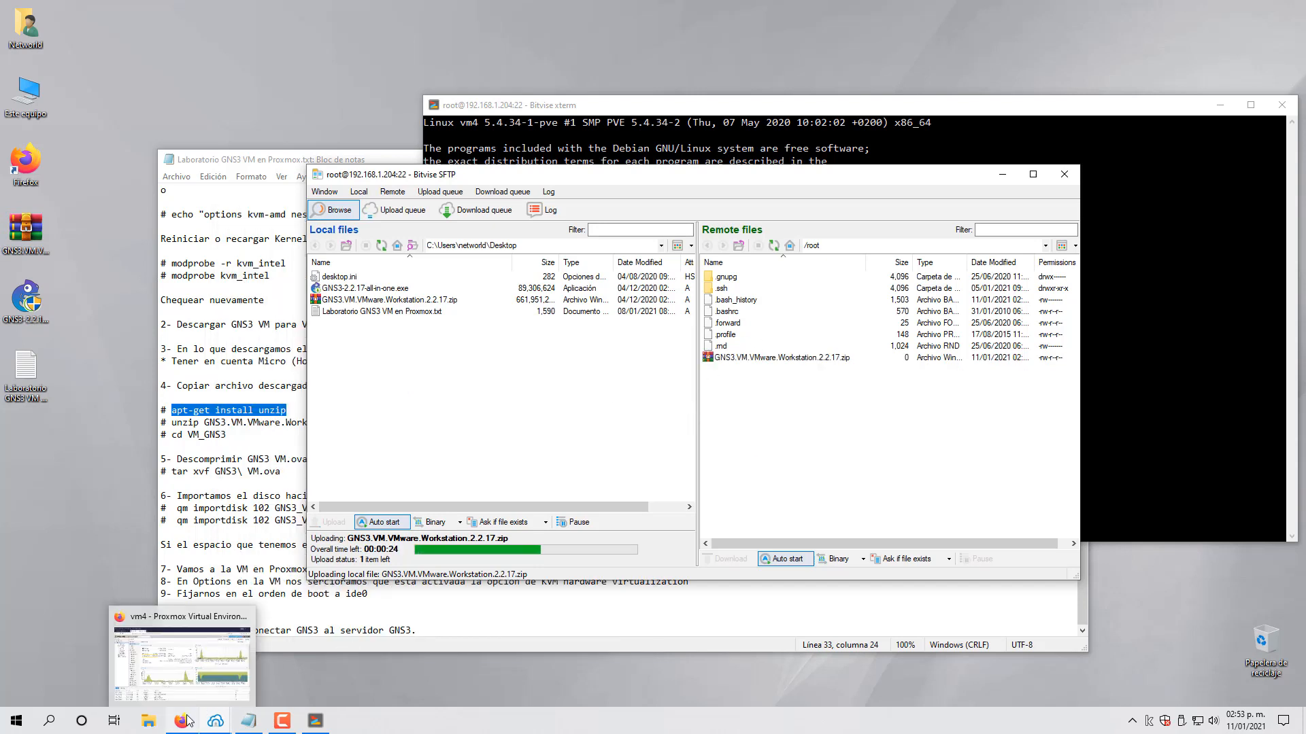
click(190, 721)
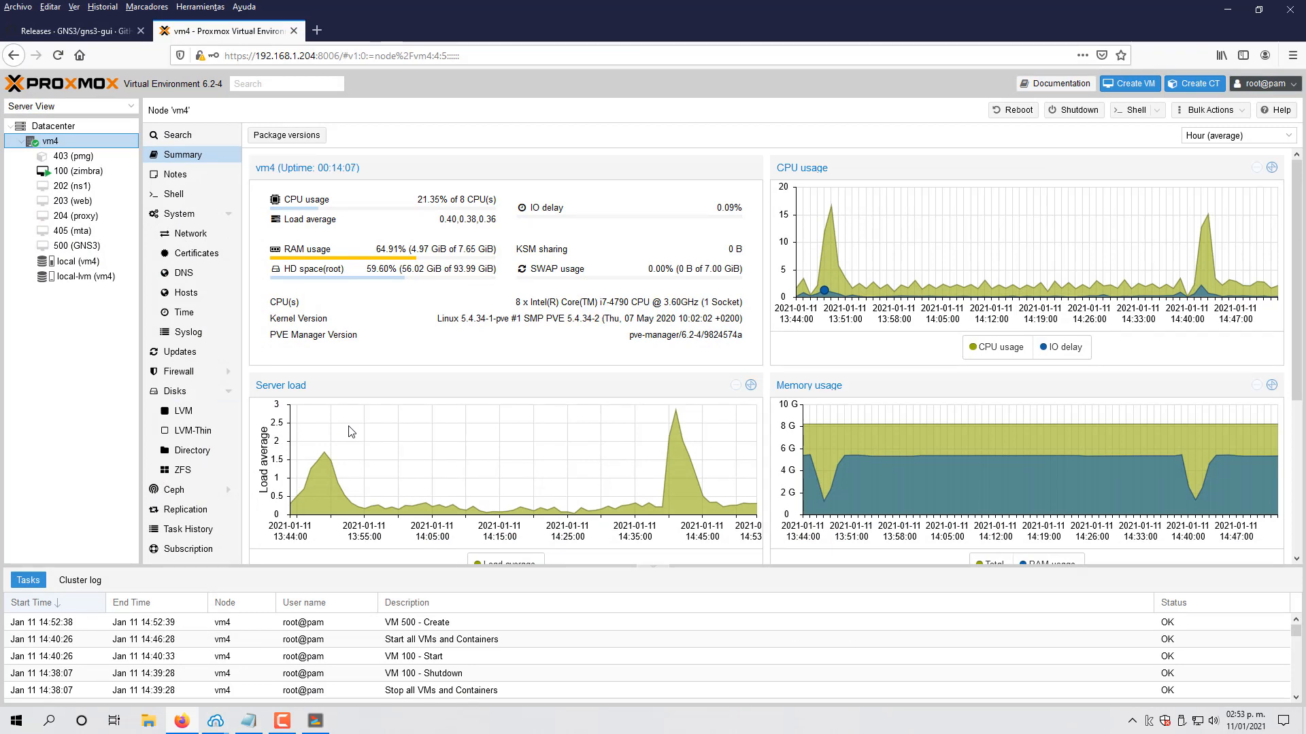
Step: Change VM 500's processor type to host in its Hardware settings
click(76, 247)
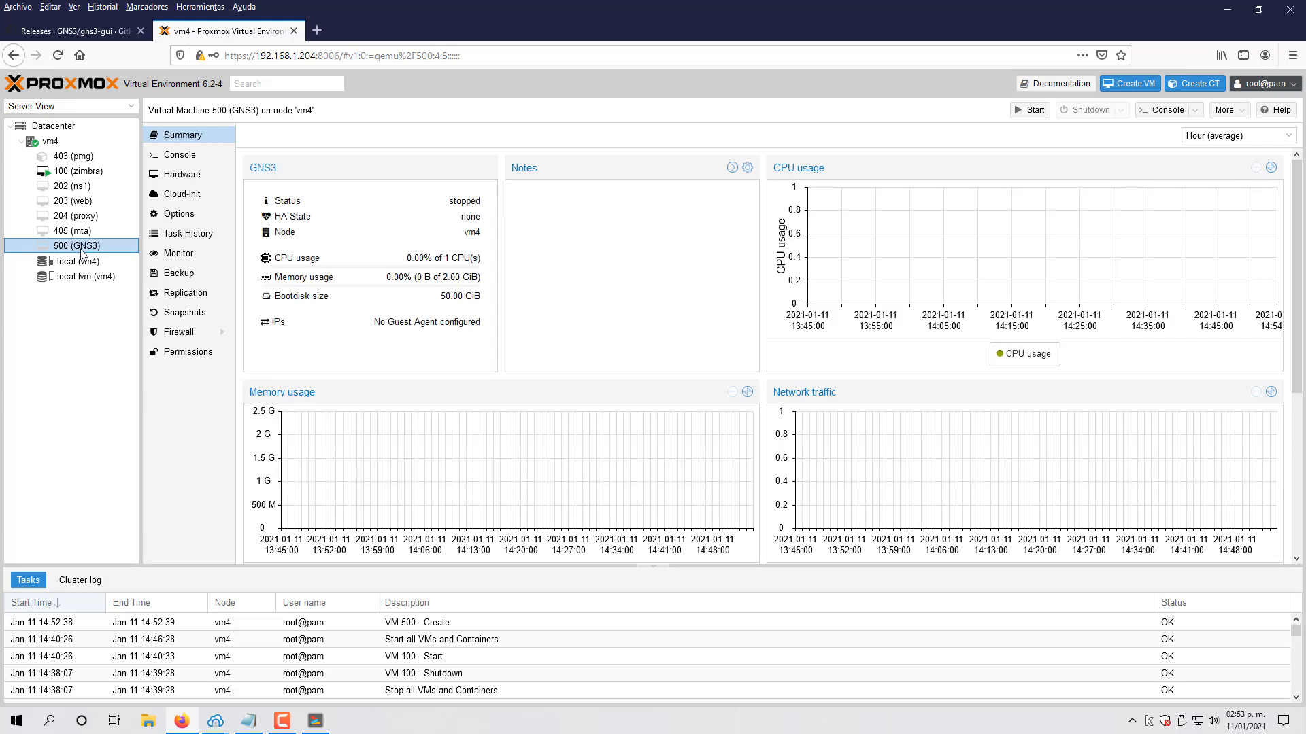
click(205, 175)
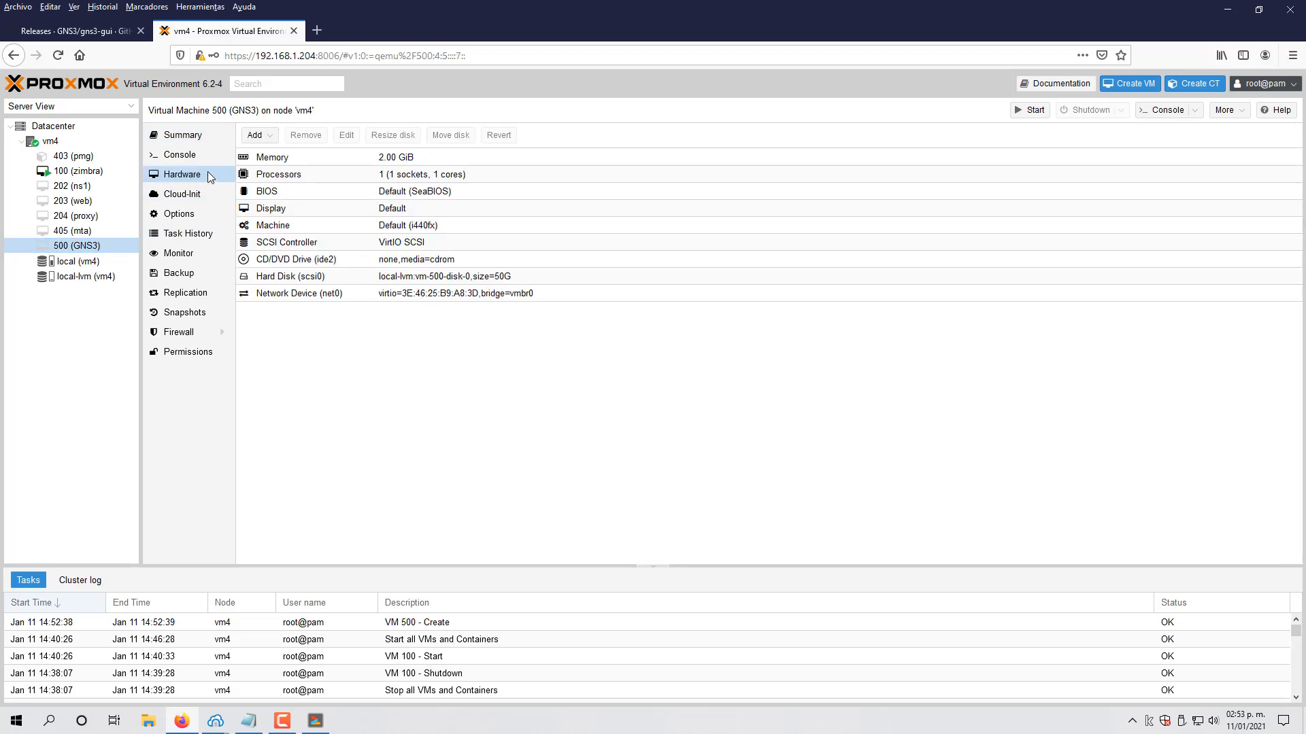
click(401, 178)
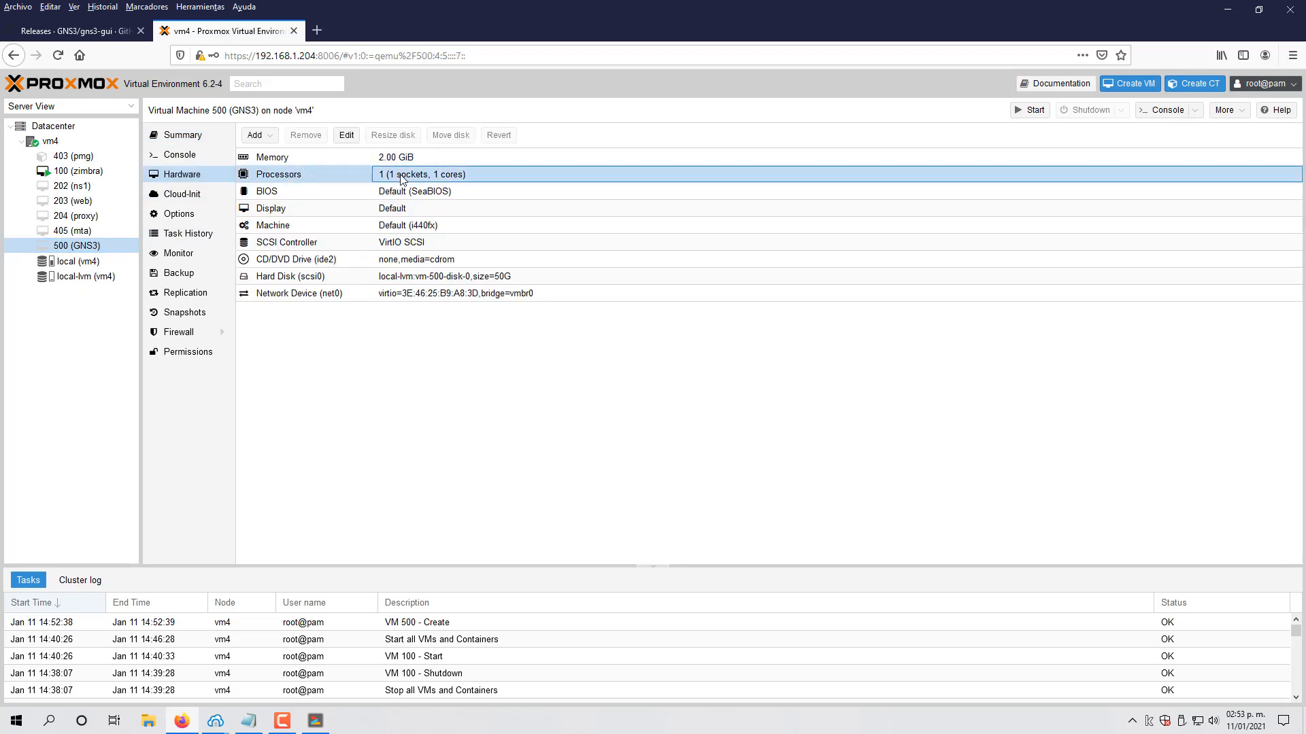
double_click(401, 177)
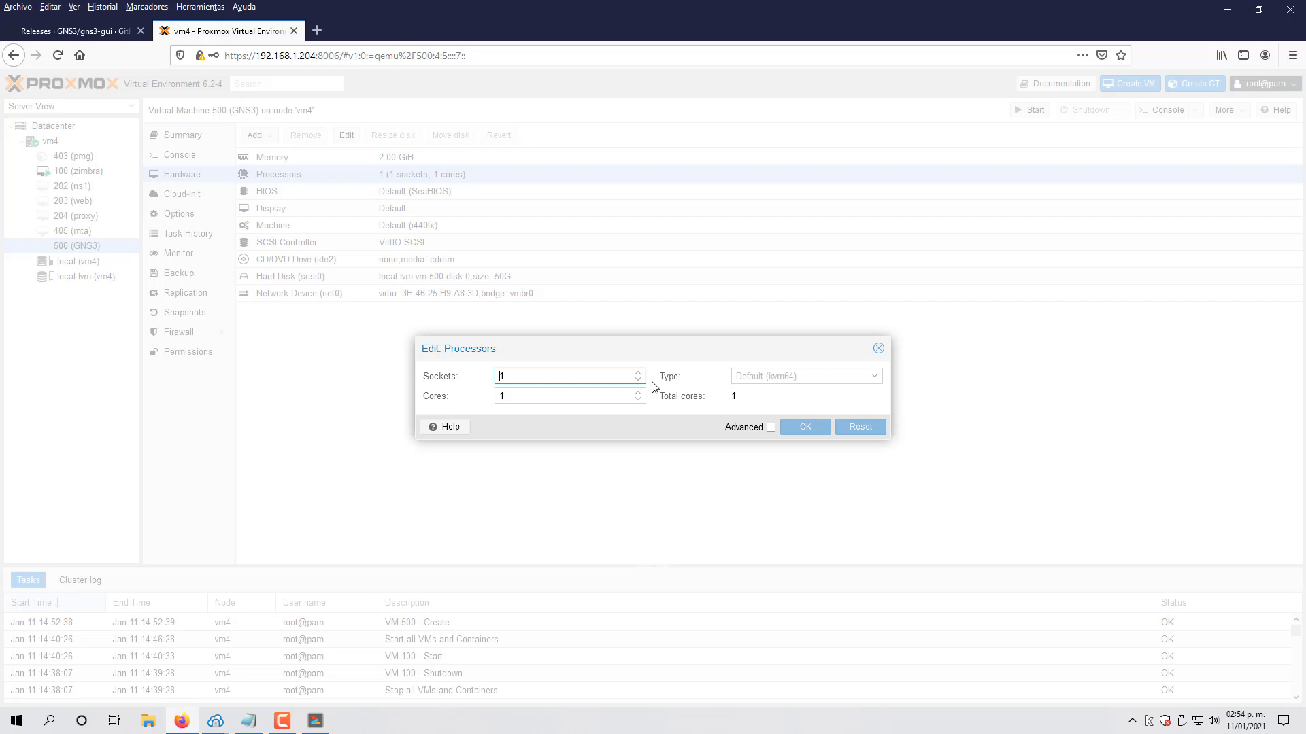
click(873, 379)
scroll(841, 439, down, 5)
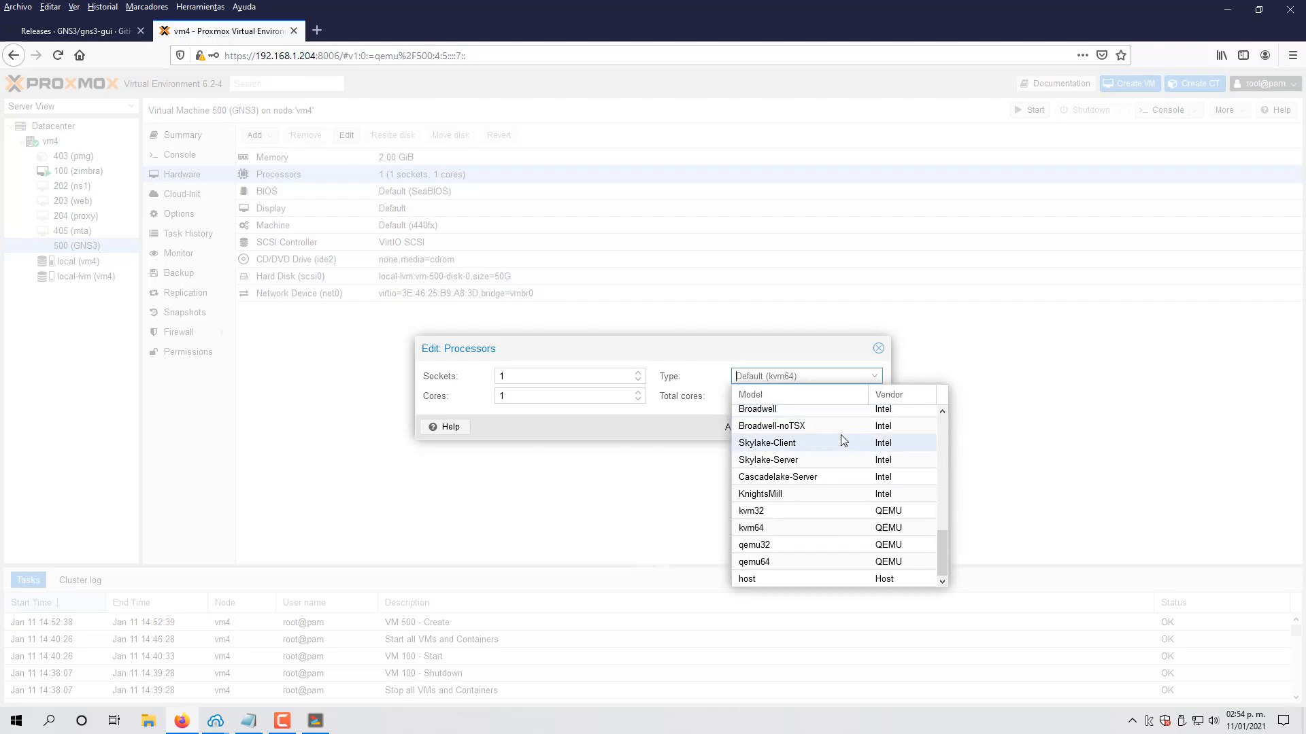
click(750, 581)
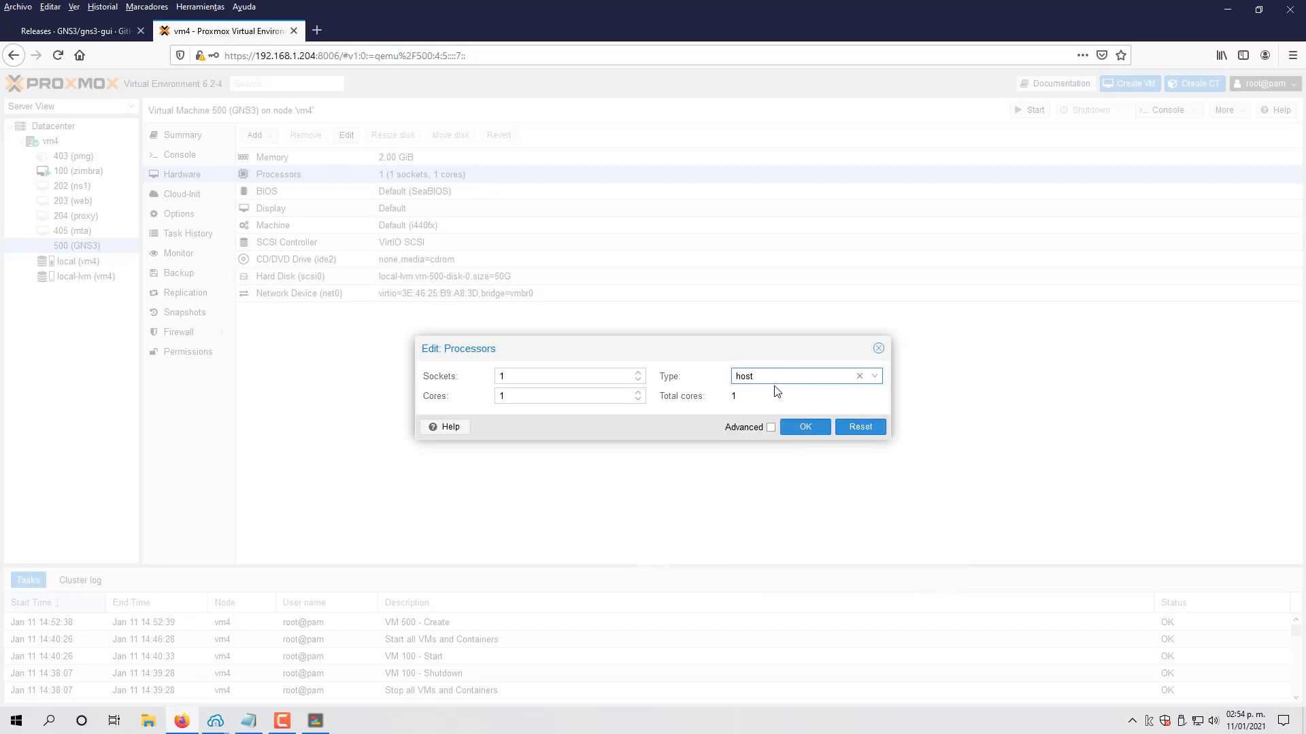
click(811, 435)
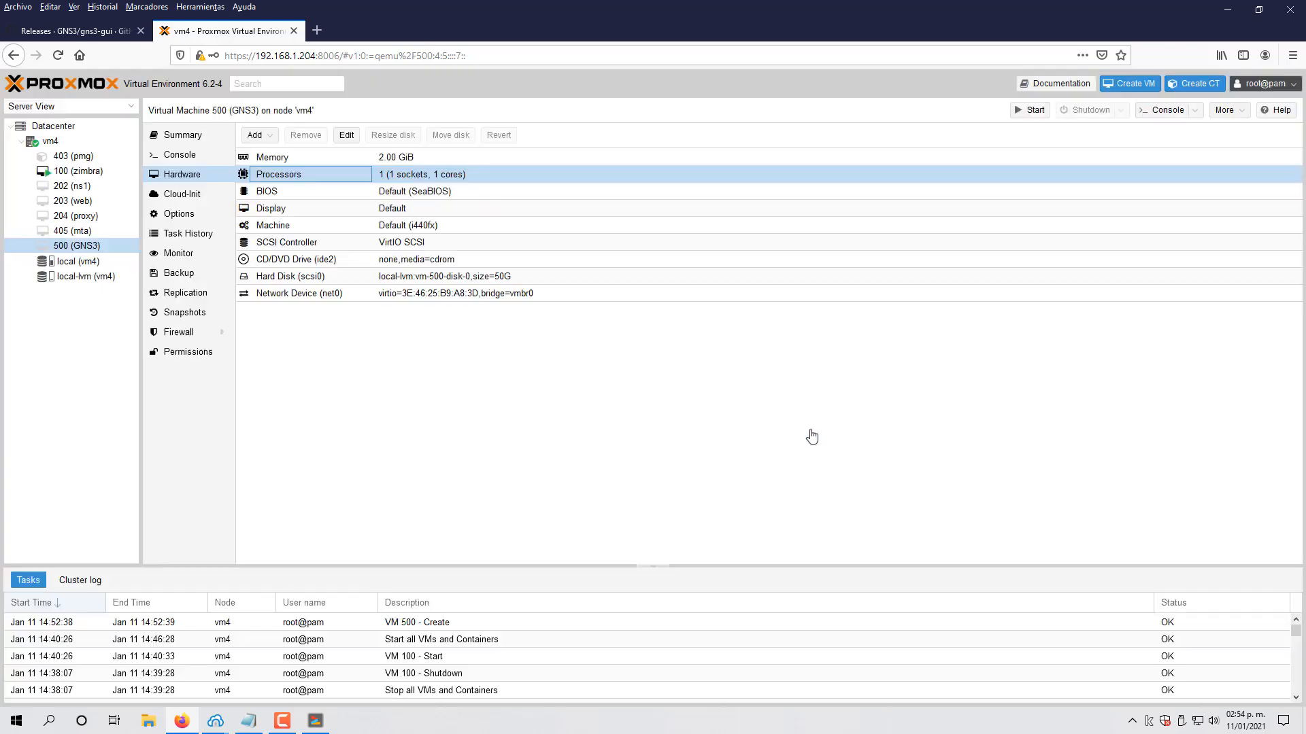
click(185, 134)
Step: Run 'unzip GNS3.VM.VMware.Workstation.2.2.17.zip -d VM_GNS3', copied from the lab notes
click(1229, 11)
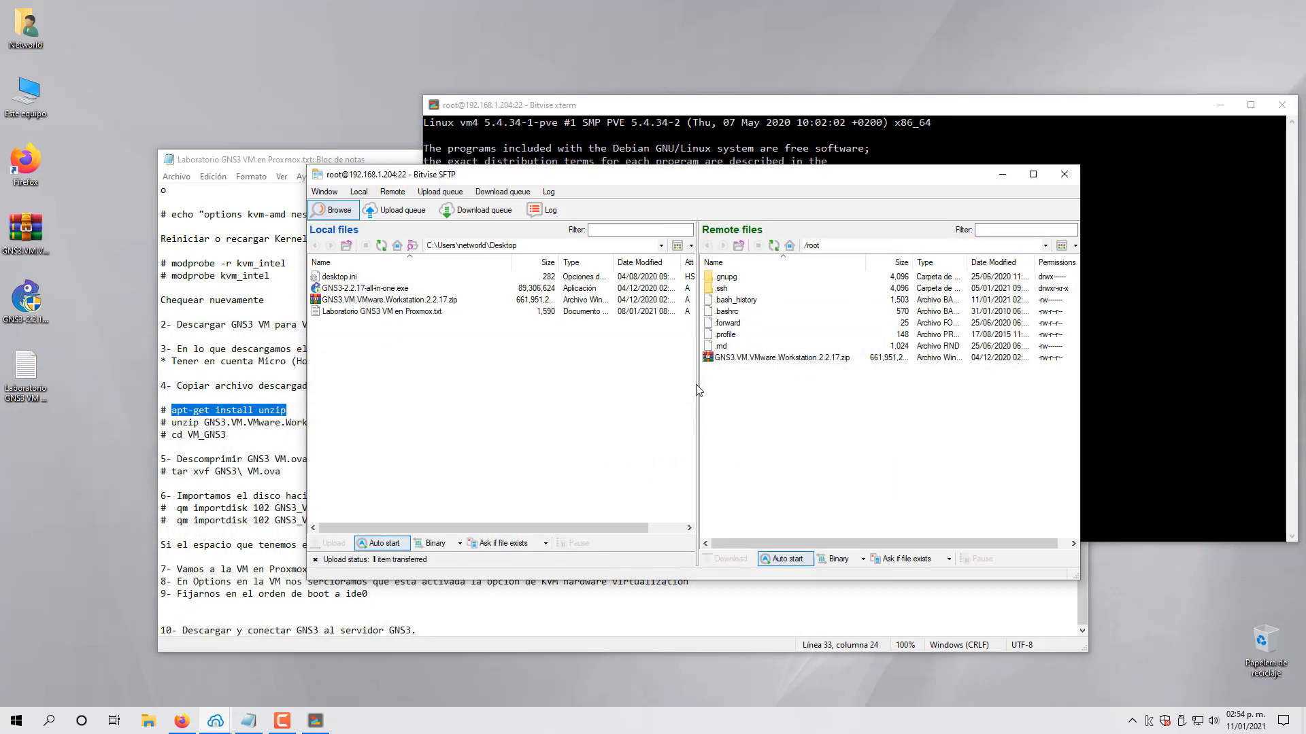
click(187, 434)
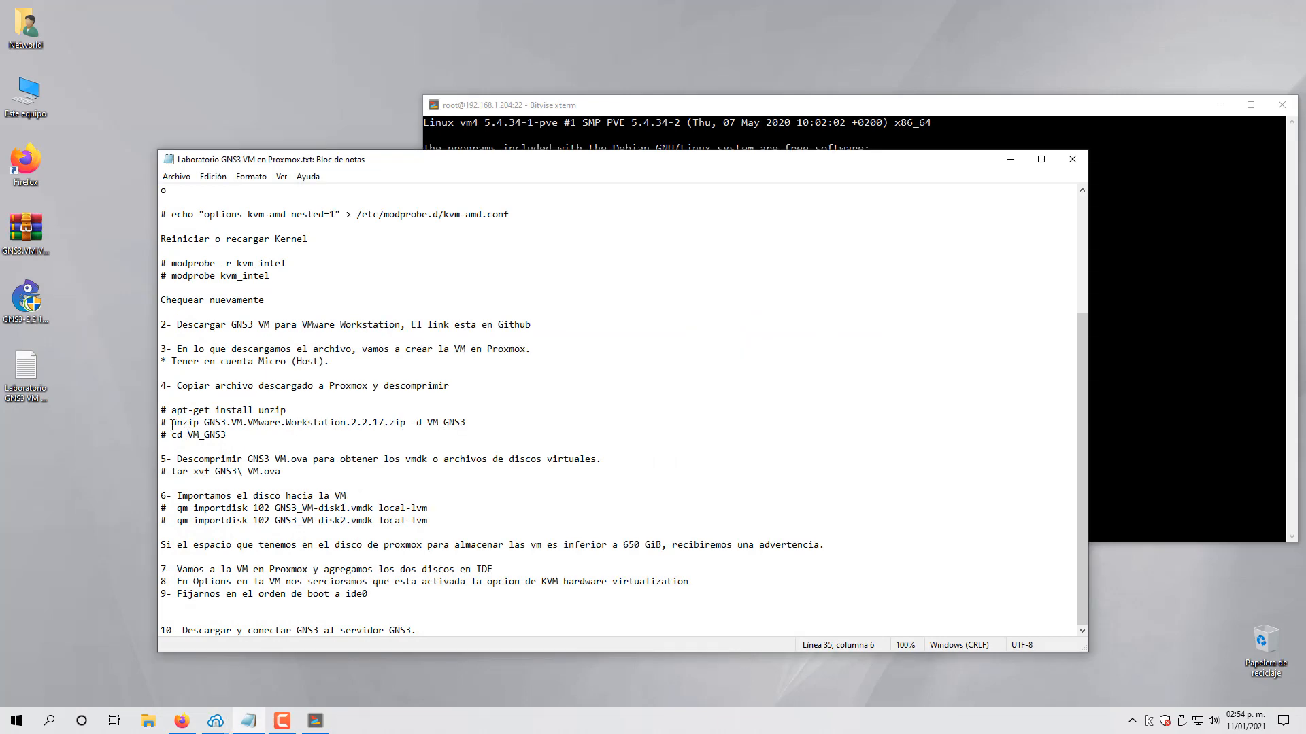
drag(170, 423, 465, 422)
right_click(460, 426)
click(512, 469)
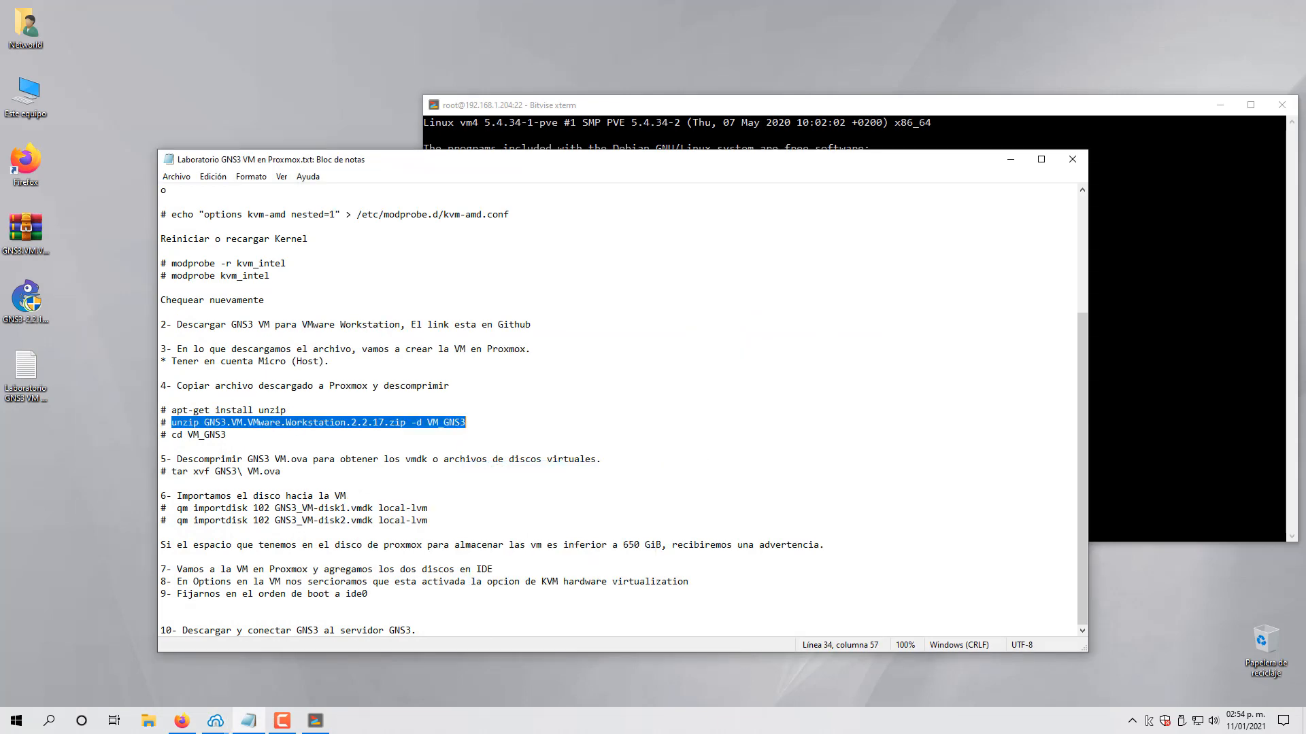
click(1156, 353)
right_click(1156, 354)
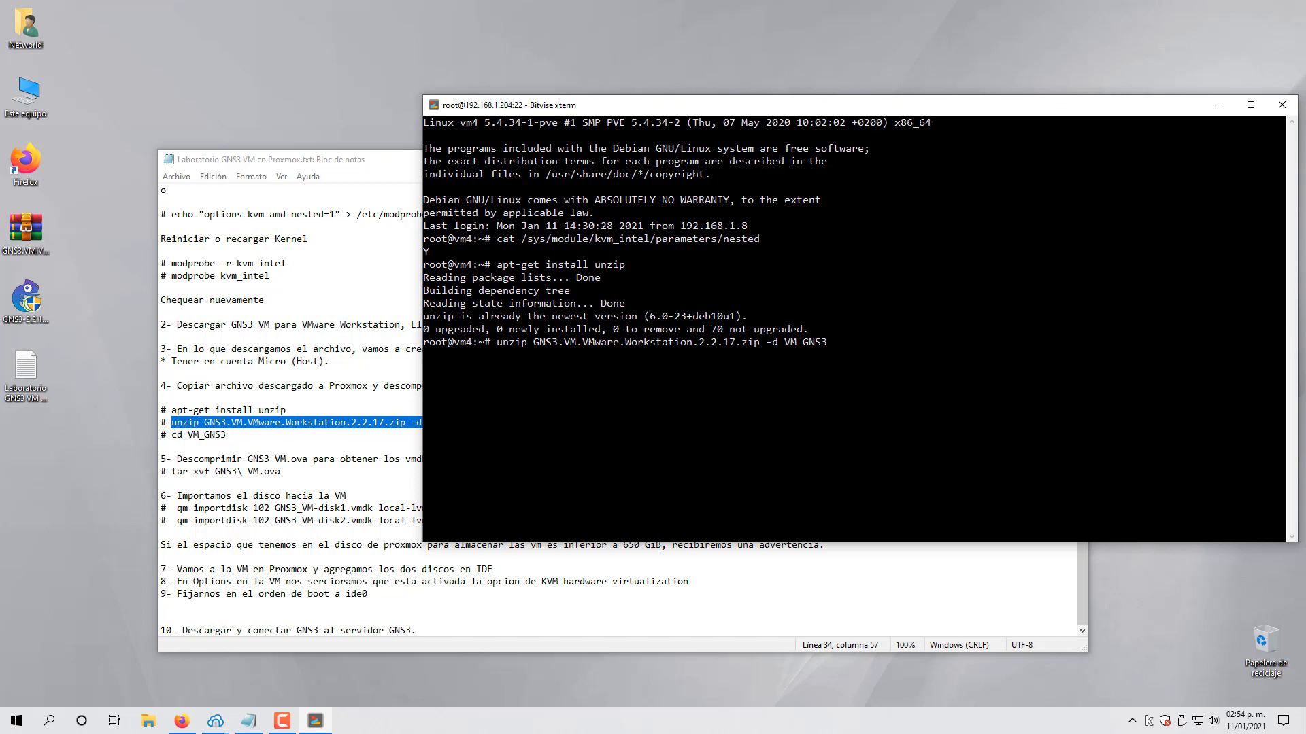
key(Return)
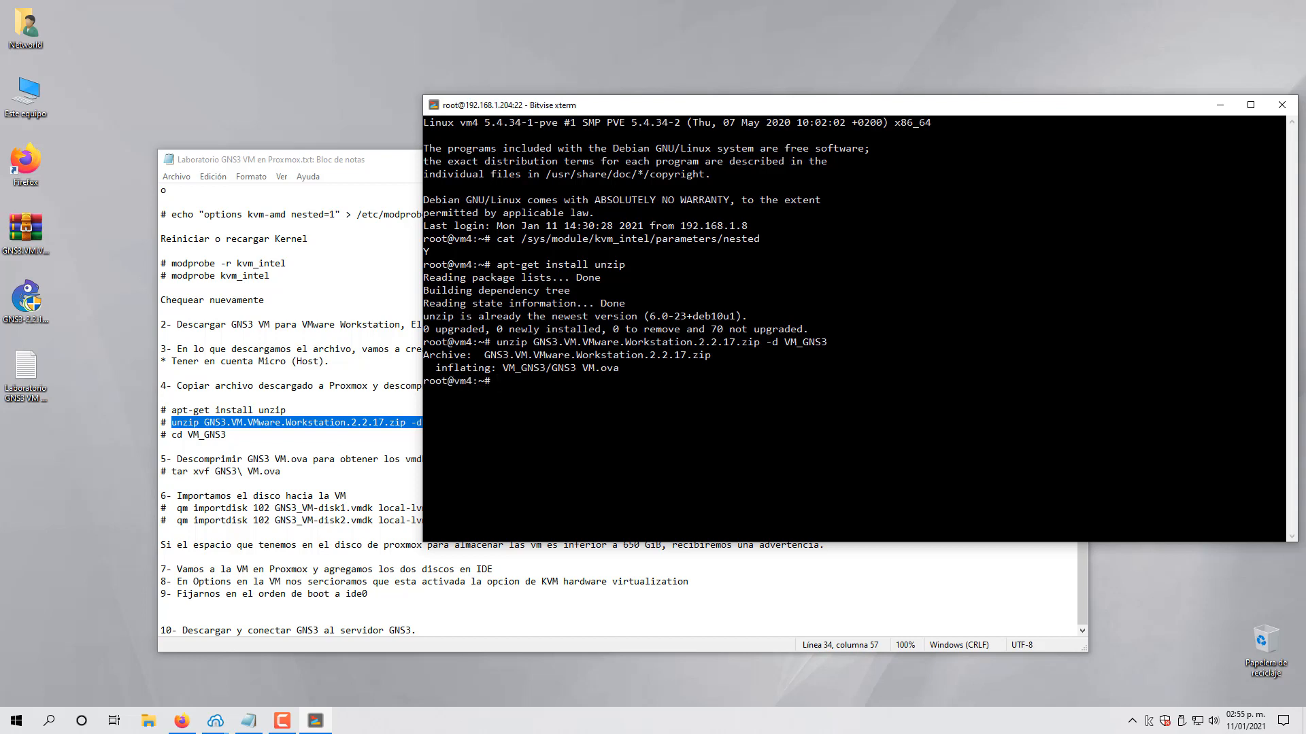
Step: Delete the GNS3 VM zip with rm -f, listing the home folder before and after
text(ls)
key(Return)
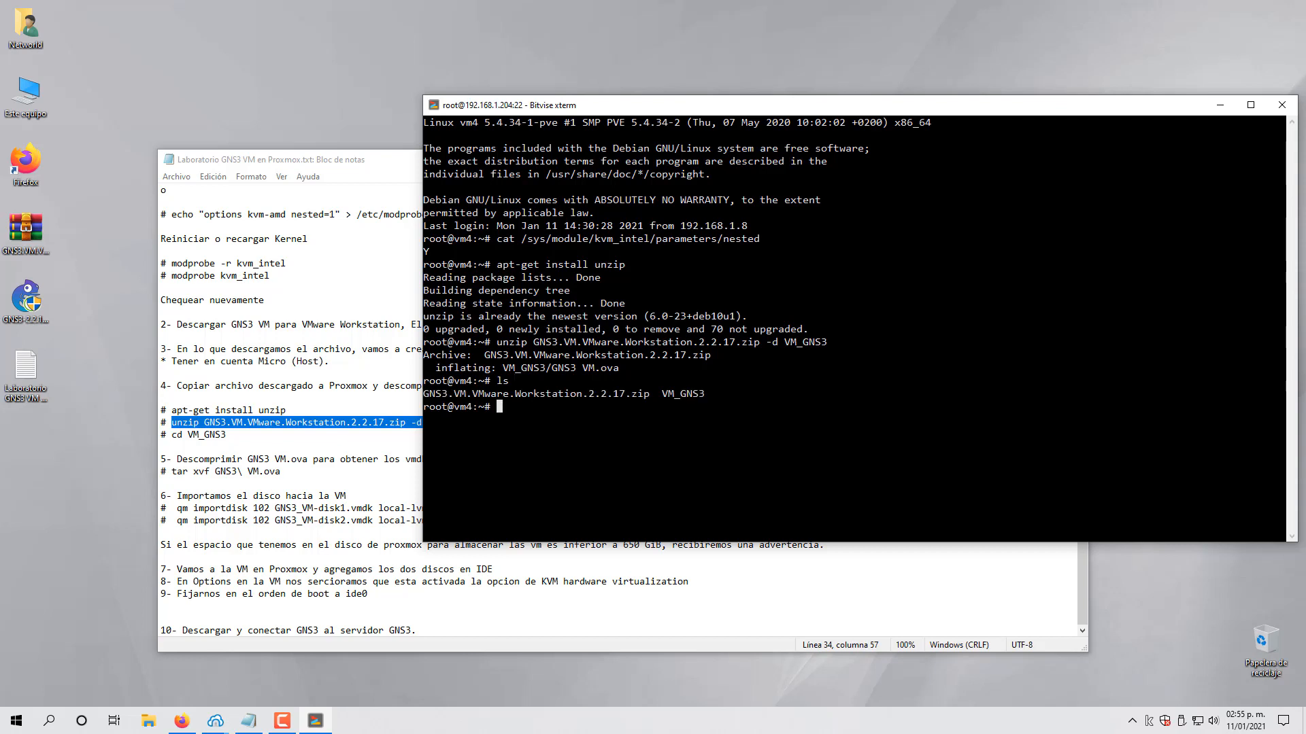
text(rm -f GN)
key(Tab)
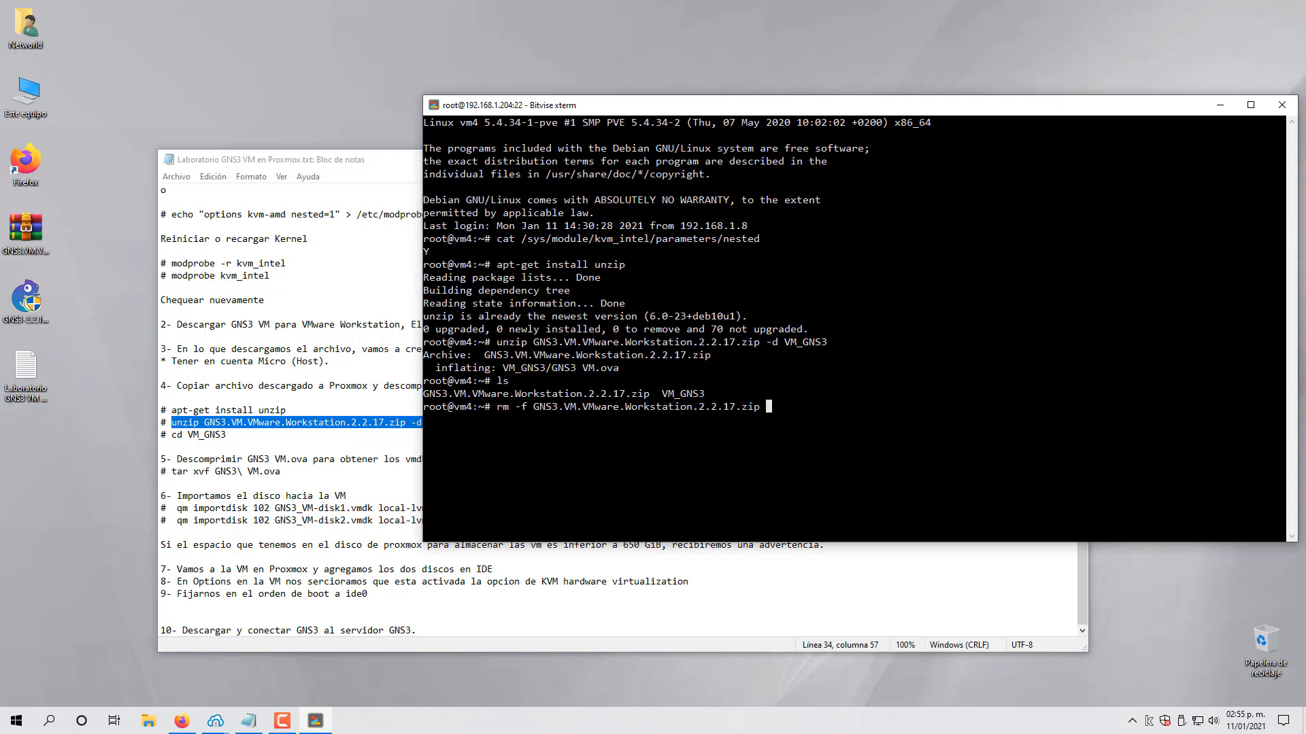
key(Return)
text(ls)
key(Return)
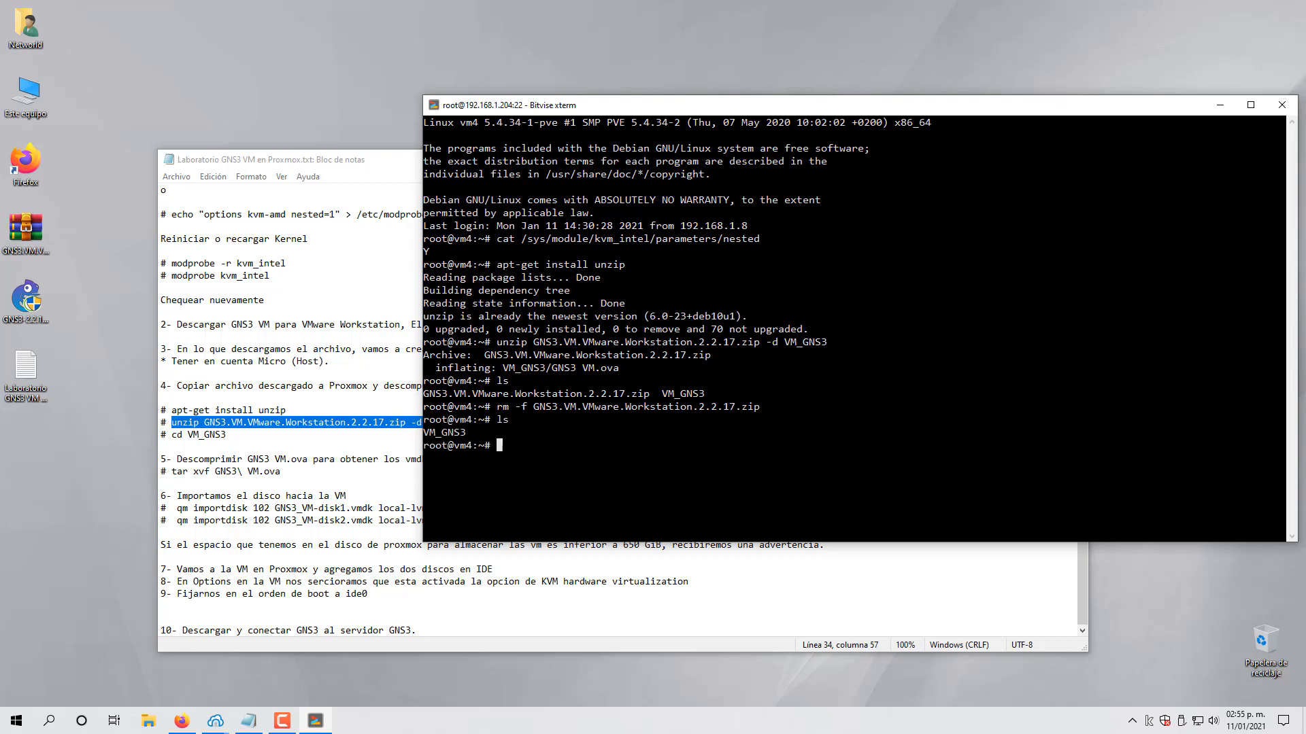
Step: Enter VM_GNS3 and list its contents, showing GNS3 VM.ova
text(cd )
text(VM)
key(Tab)
key(Return)
text(ls)
key(Return)
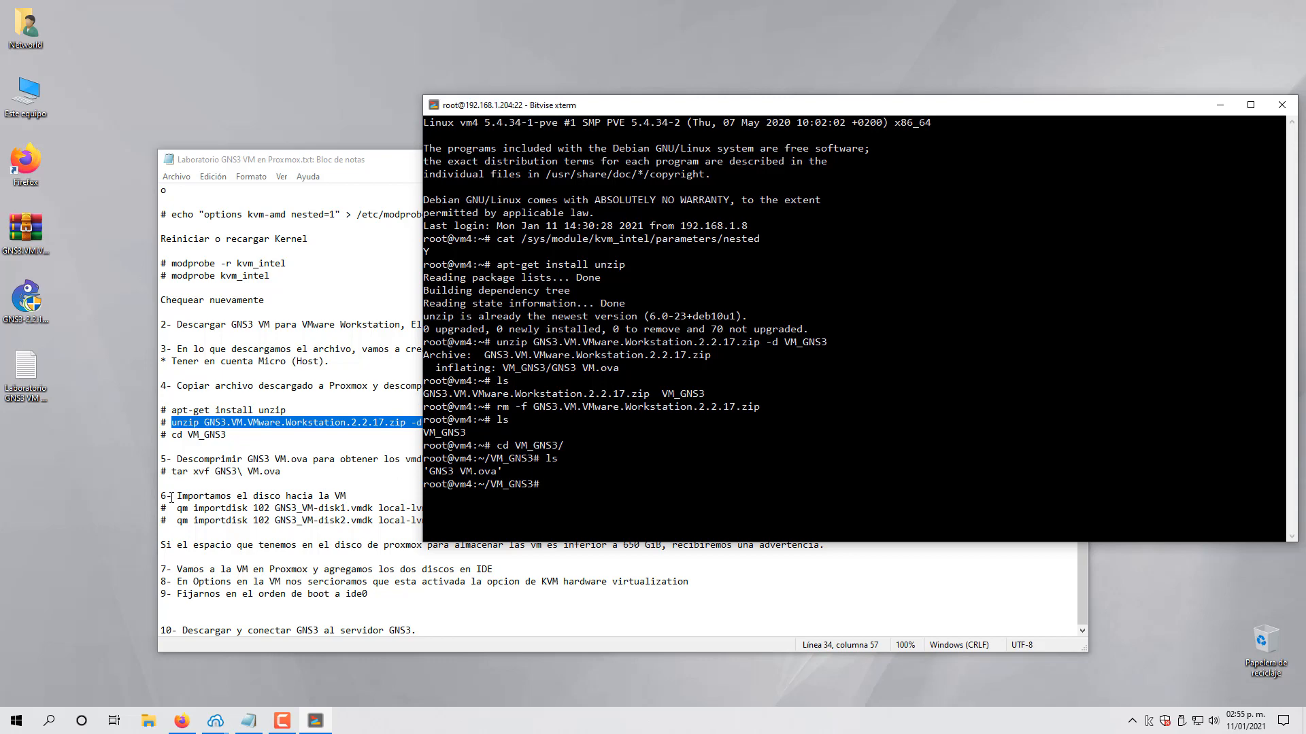
drag(174, 472, 280, 472)
Step: Run 'tar xvf GNS3\ VM.ova' and list the extracted ovf, mf and two vmdk disks
right_click(271, 478)
click(328, 525)
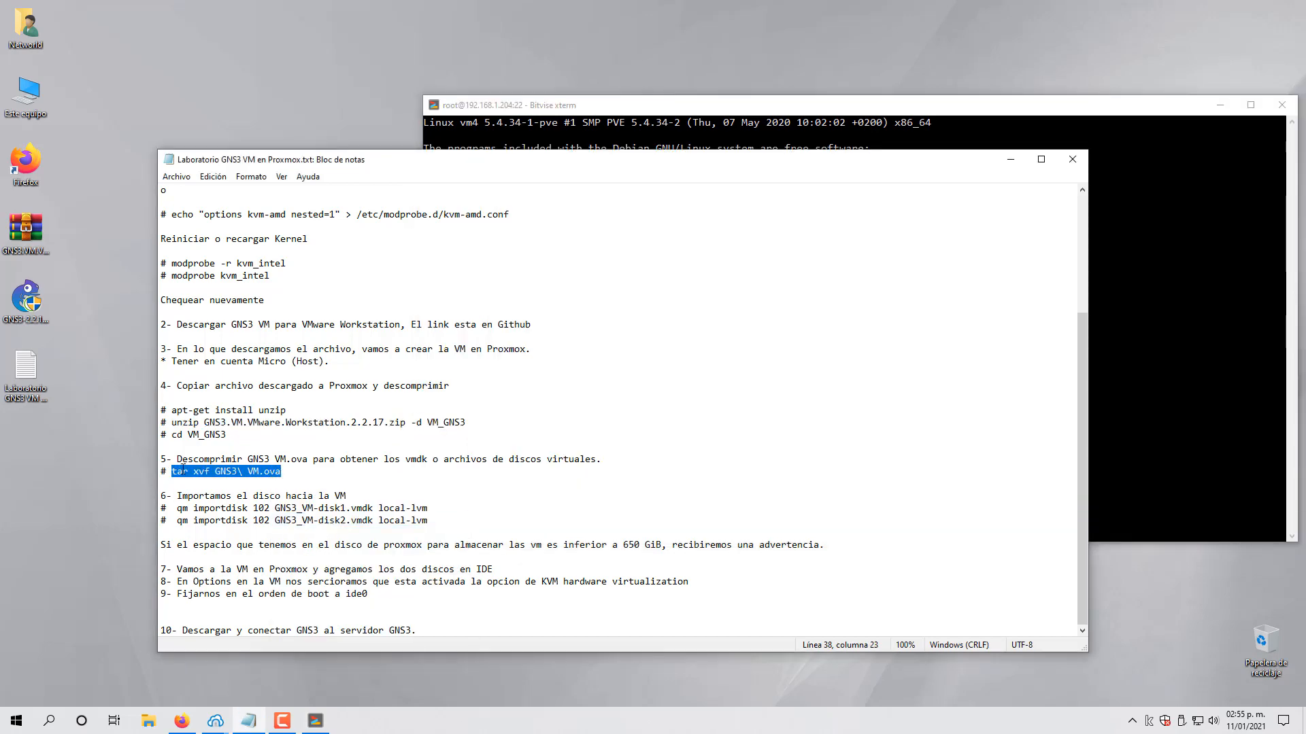
key(alt+Tab)
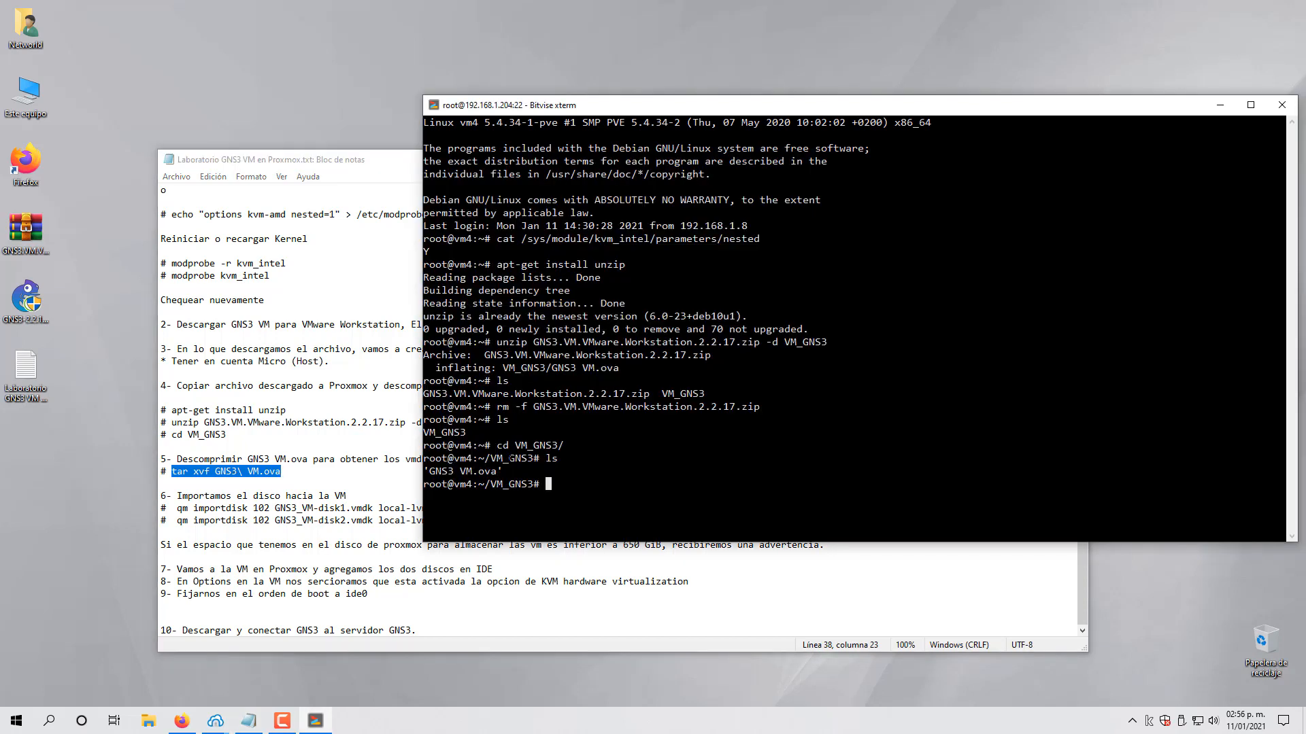
key(shift+Insert)
key(Return)
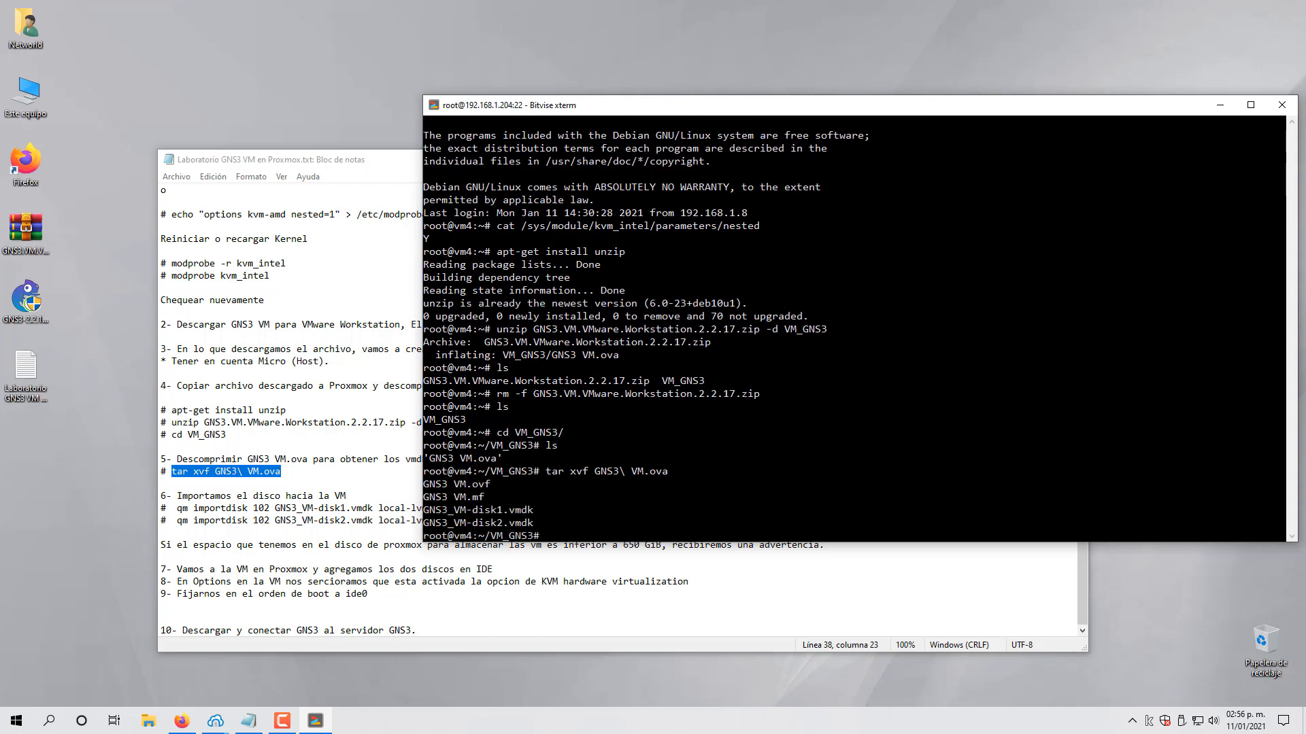
text(ls)
key(Return)
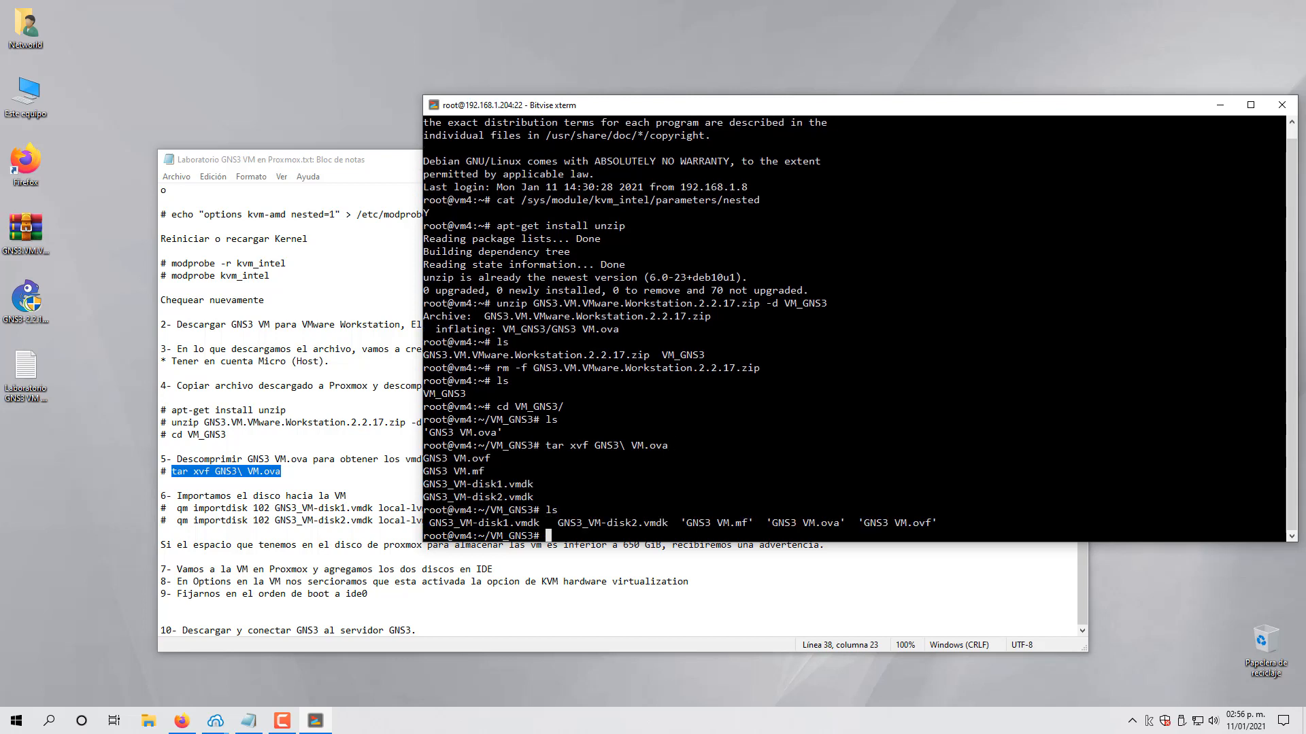
key(Return)
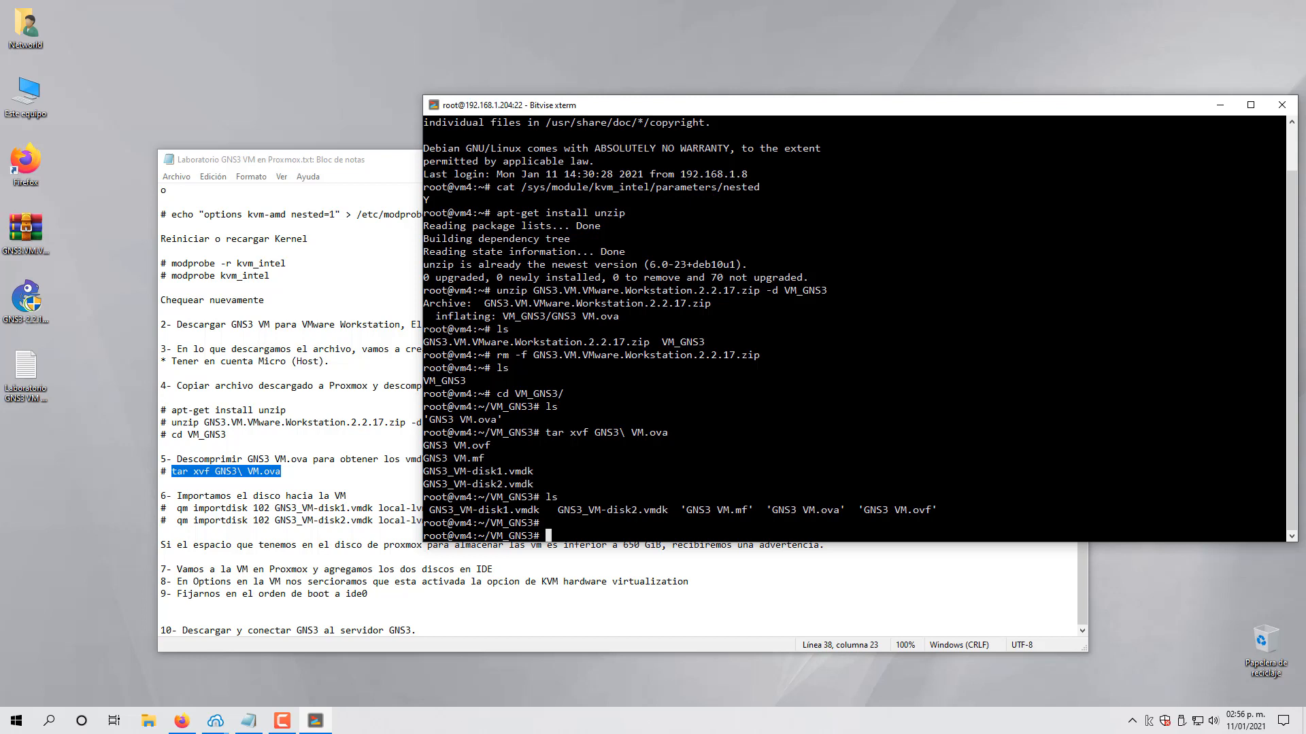
Step: Paste the qm importdisk command for GNS3_VM-disk1.vmdk from the notes into the terminal
click(179, 510)
drag(177, 510, 428, 511)
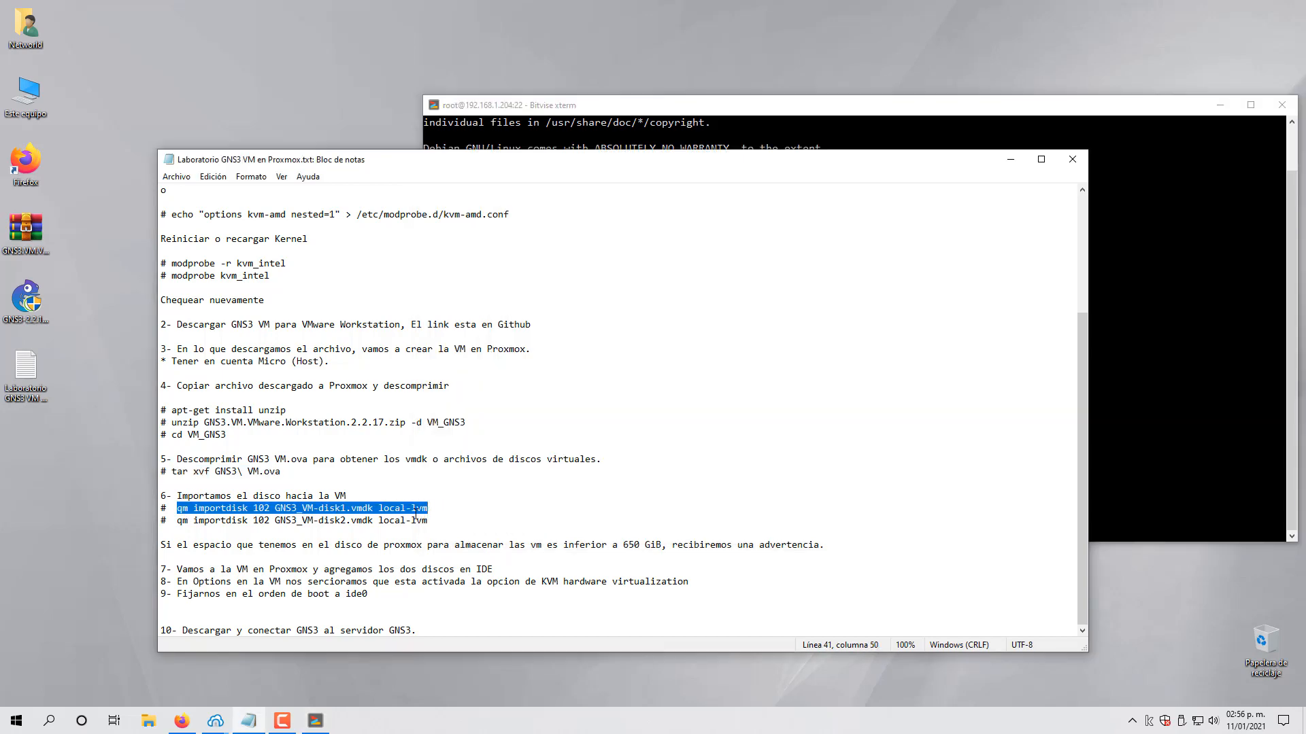
right_click(414, 511)
click(452, 350)
click(1169, 381)
right_click(1169, 381)
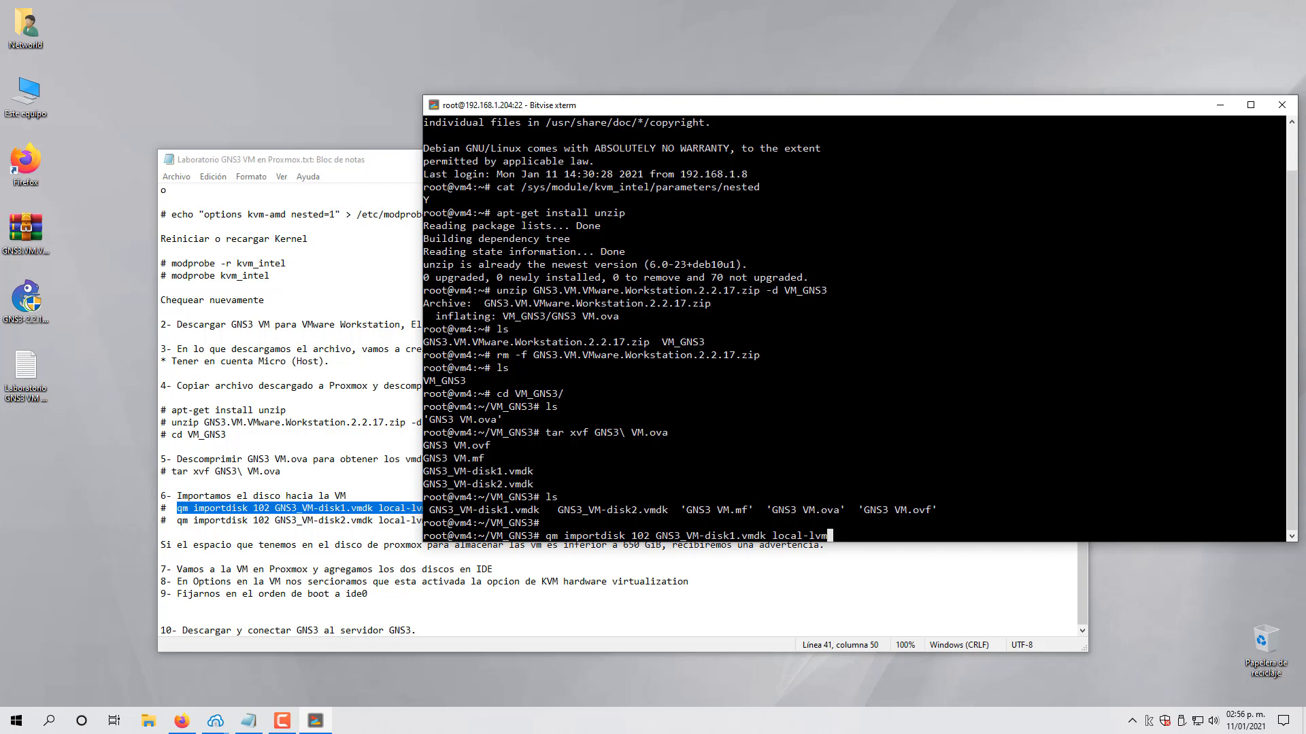
Step: Replace VM id 102 with 500, confirmed in Proxmox, and start importing disk1 to local-lvm
click(181, 721)
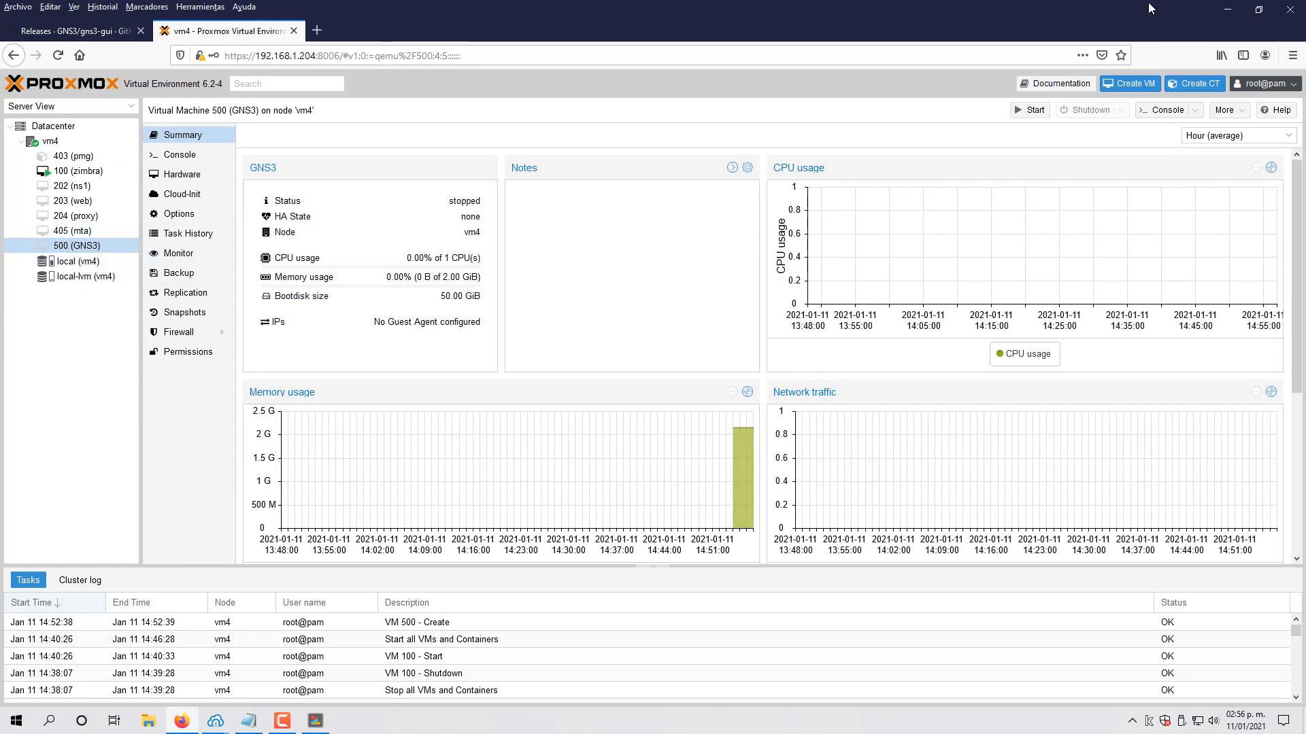
click(1227, 9)
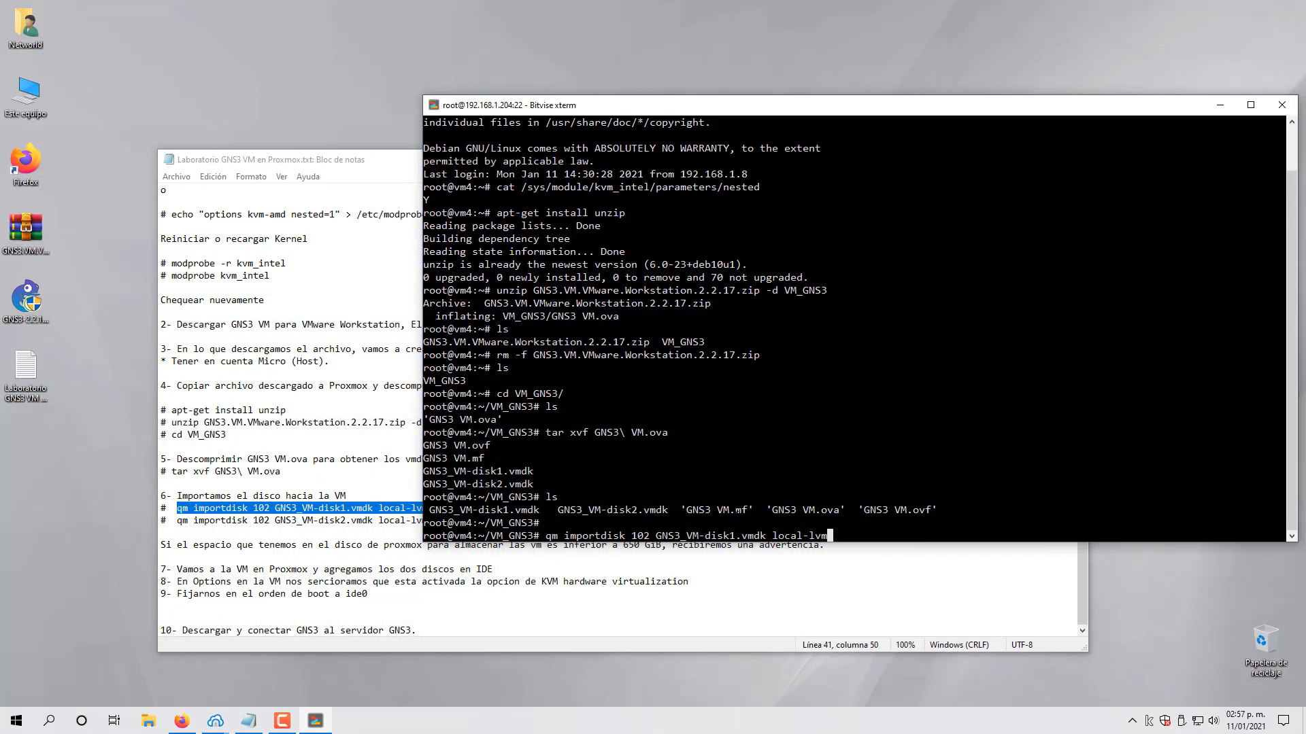
key(Left)
key(Left)
key(Left)
key(Left)
key(Left)
key(Left)
key(Left)
key(Left)
key(Left)
key(Left)
key(Left)
key(Left)
key(Left)
key(Left)
key(Left)
key(Left)
key(Left)
key(Left)
key(Left)
key(Left)
key(Left)
key(BackSpace)
key(BackSpace)
key(BackSpace)
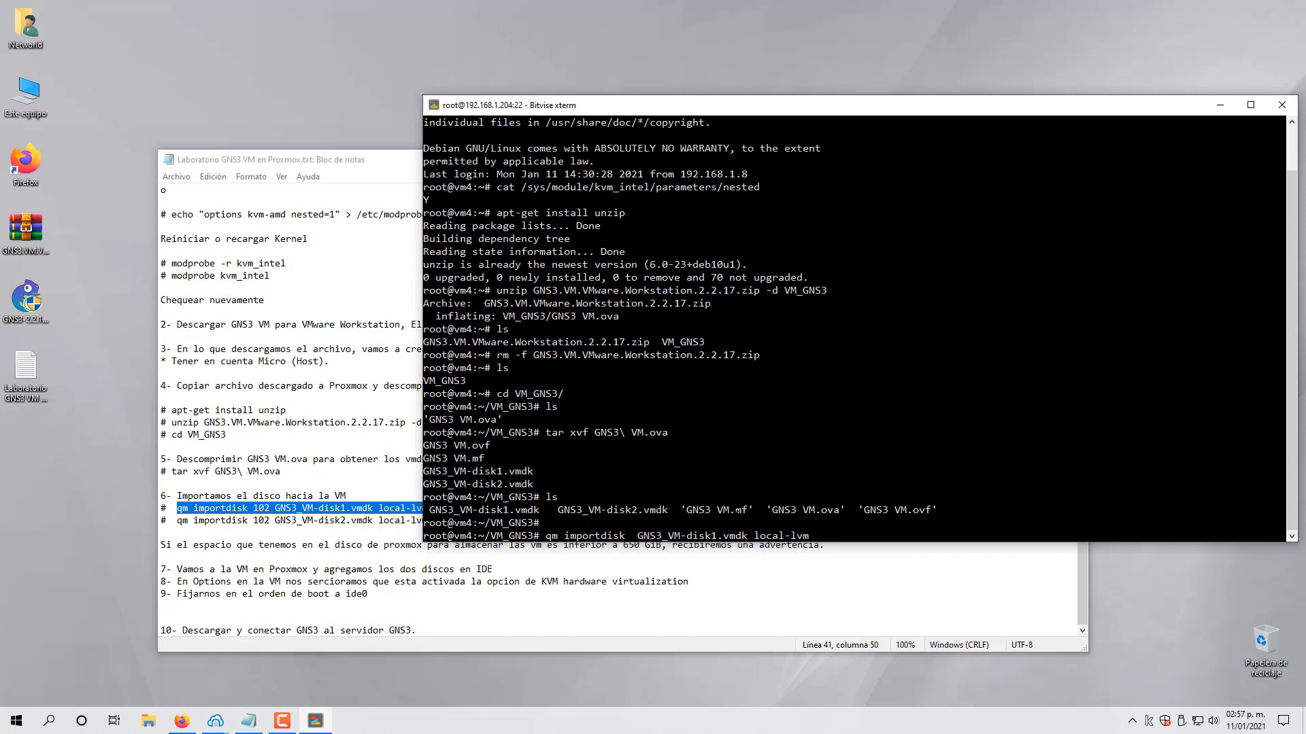
text(500)
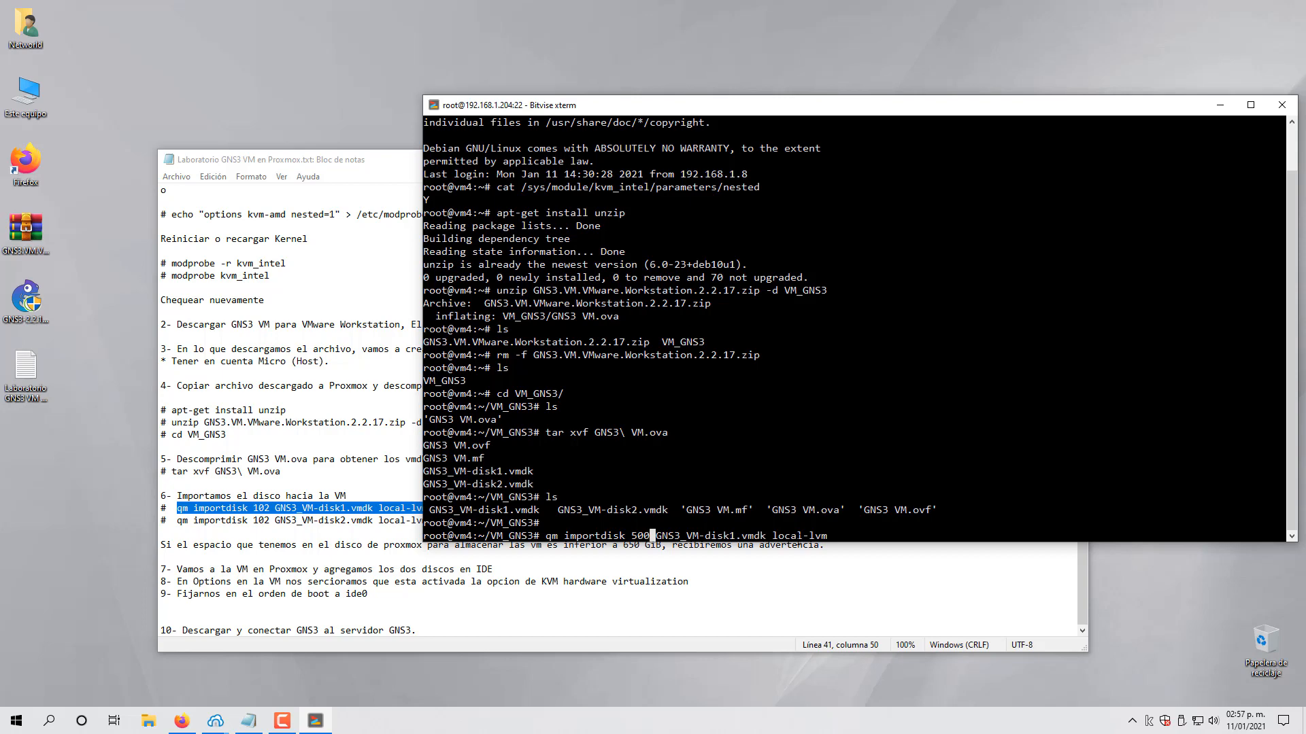
click(182, 721)
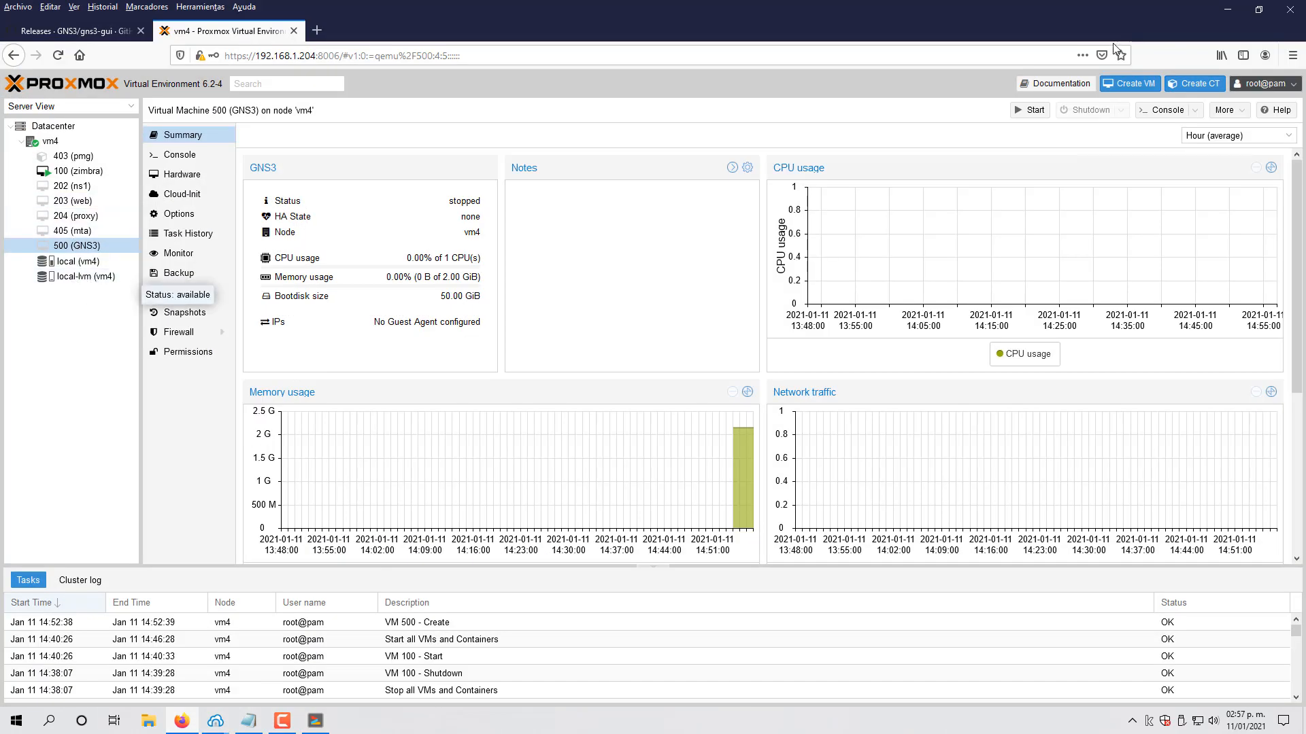
click(1228, 10)
key(Return)
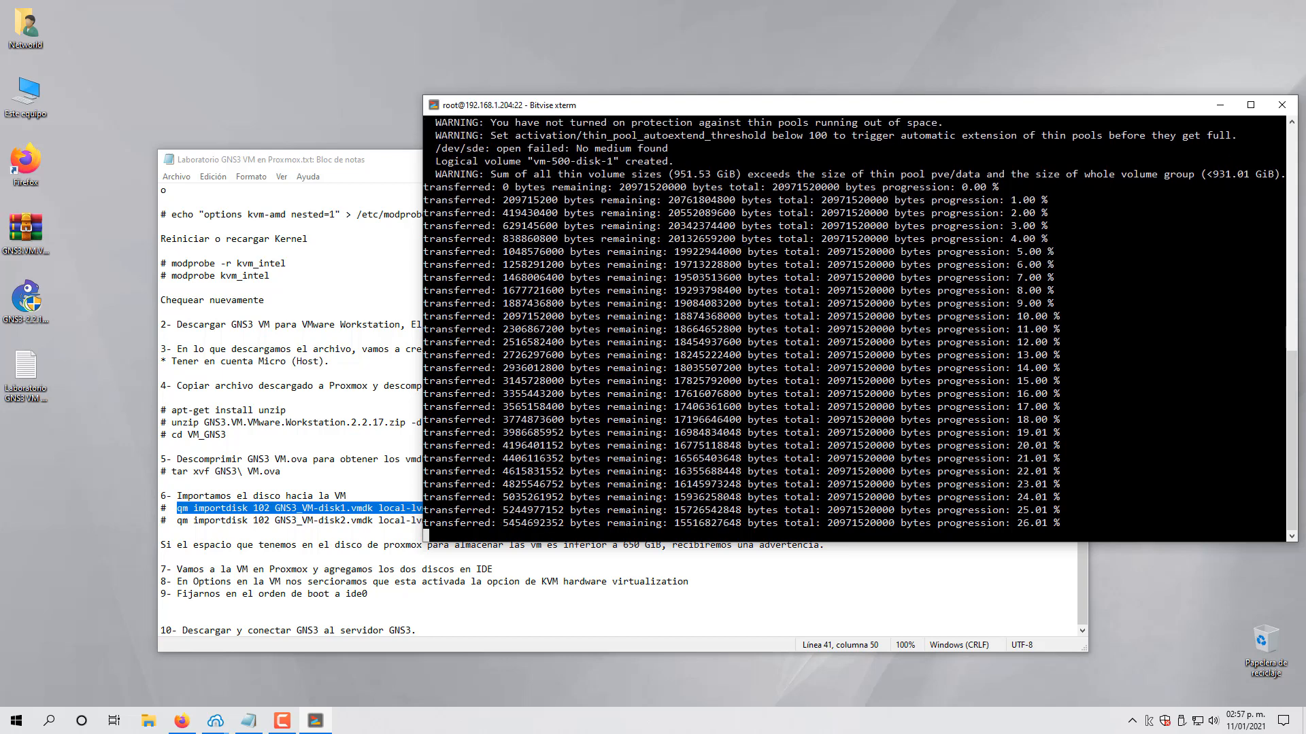
Step: Check the vm4 node summary and local-lvm storage usage while disk1 imports
click(27, 245)
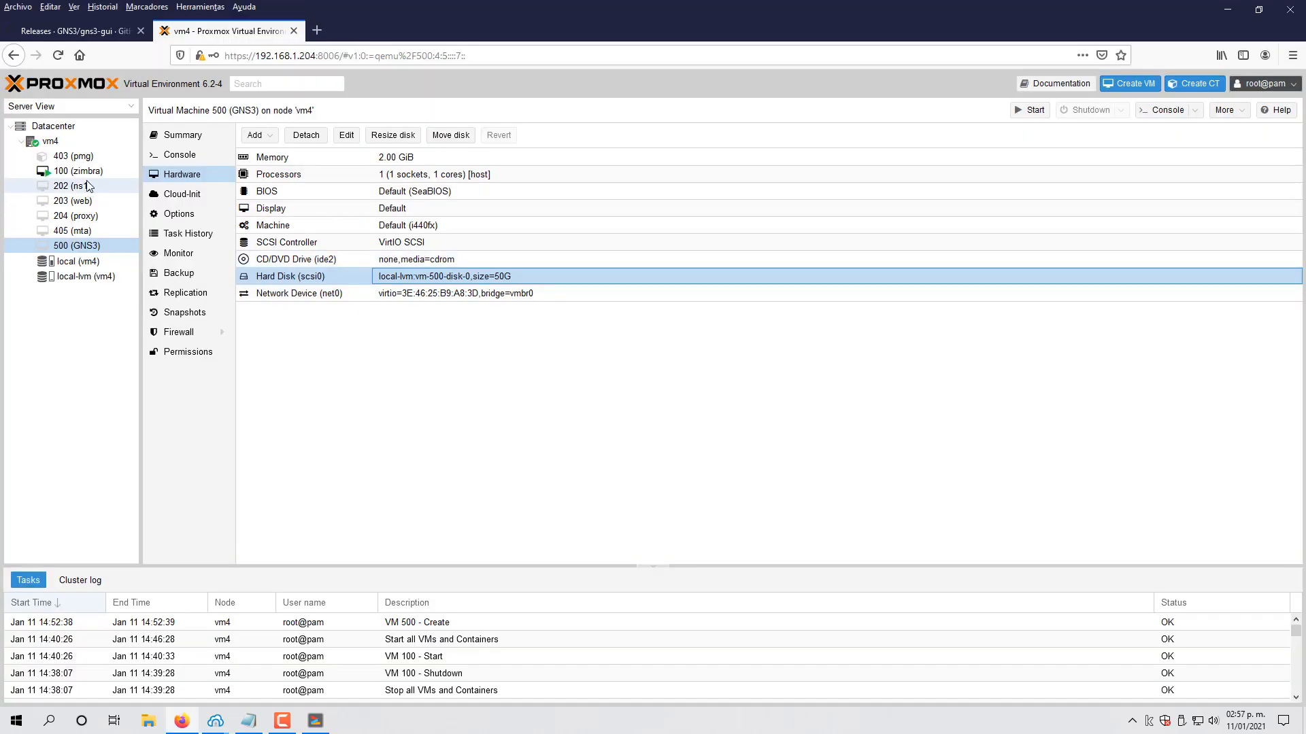
click(51, 141)
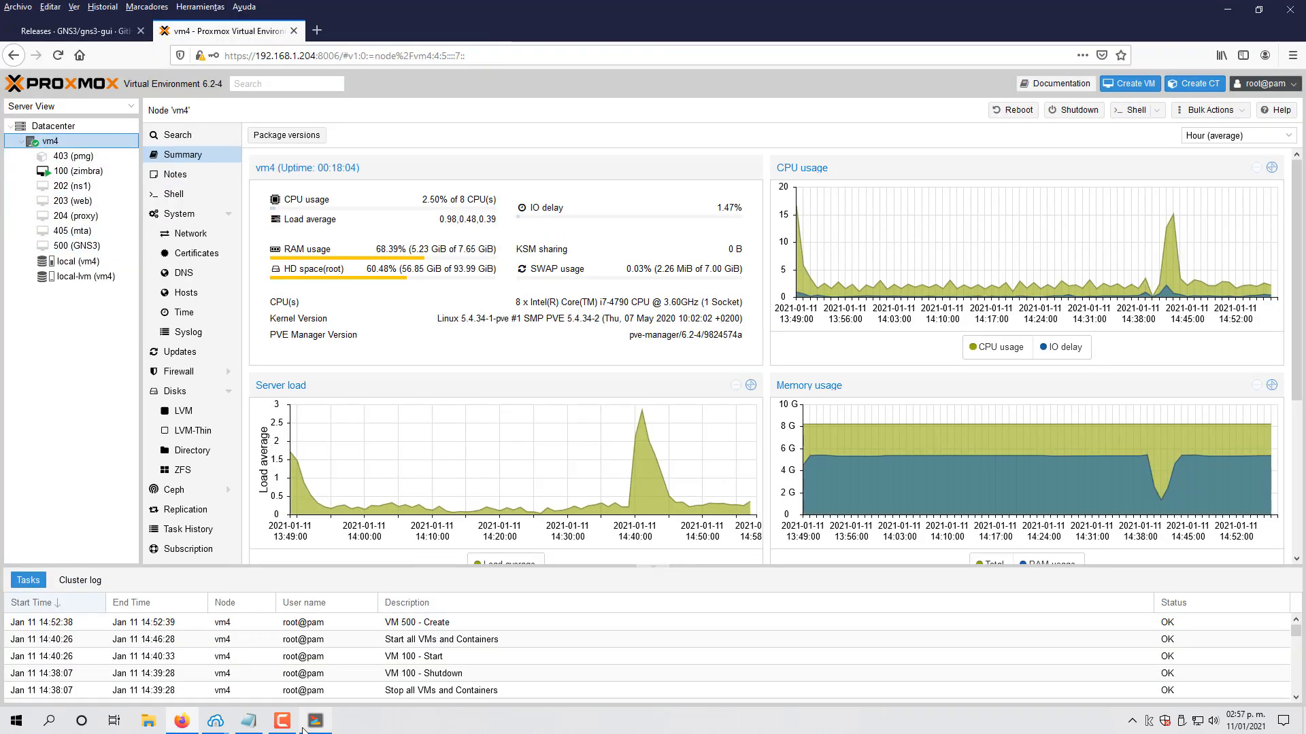
click(315, 721)
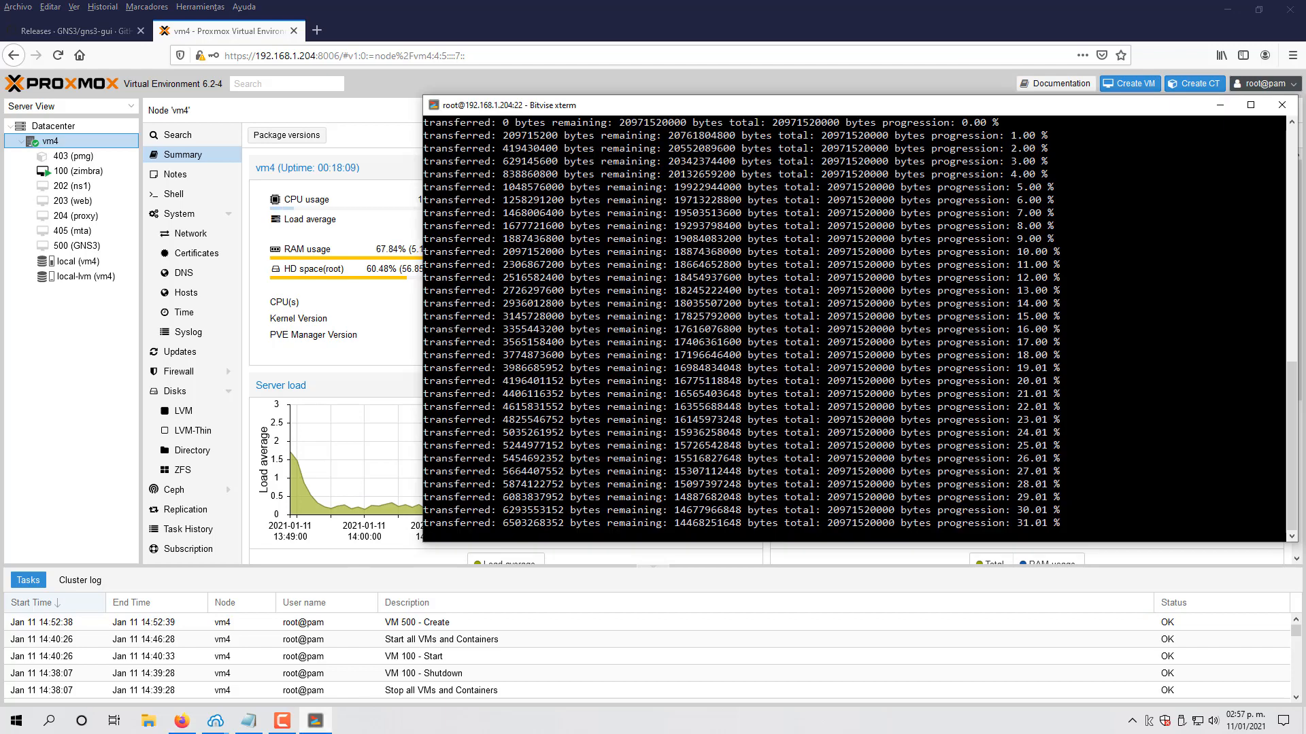
click(69, 278)
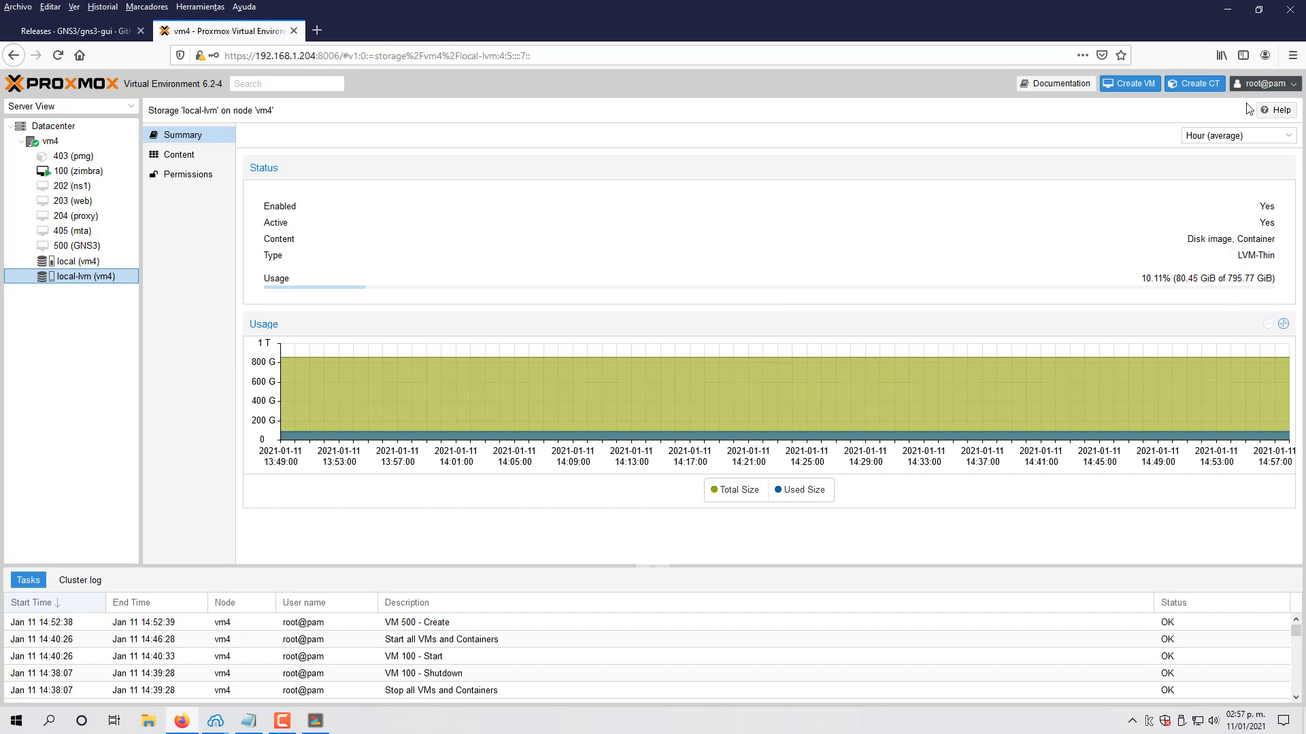
click(1228, 11)
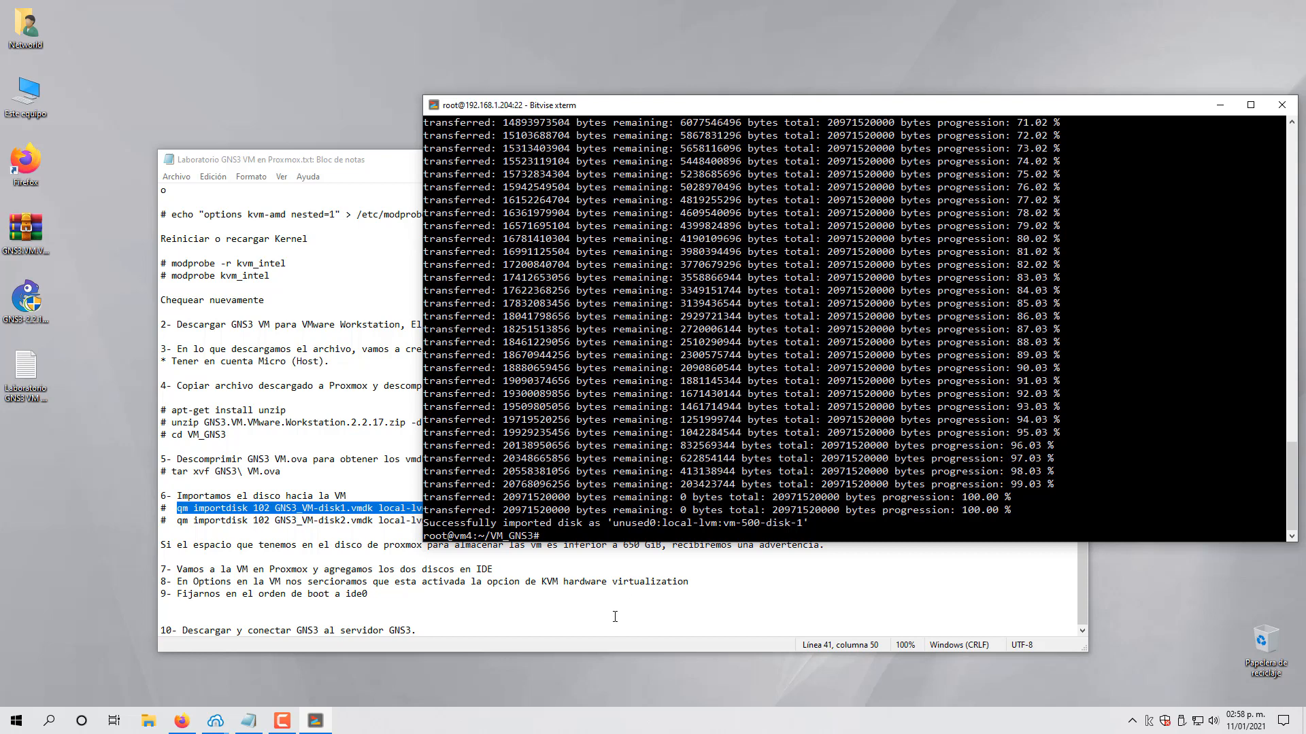
Step: Paste the qm importdisk command for GNS3_VM-disk2.vmdk from the notes into the terminal
drag(178, 522, 429, 519)
right_click(416, 522)
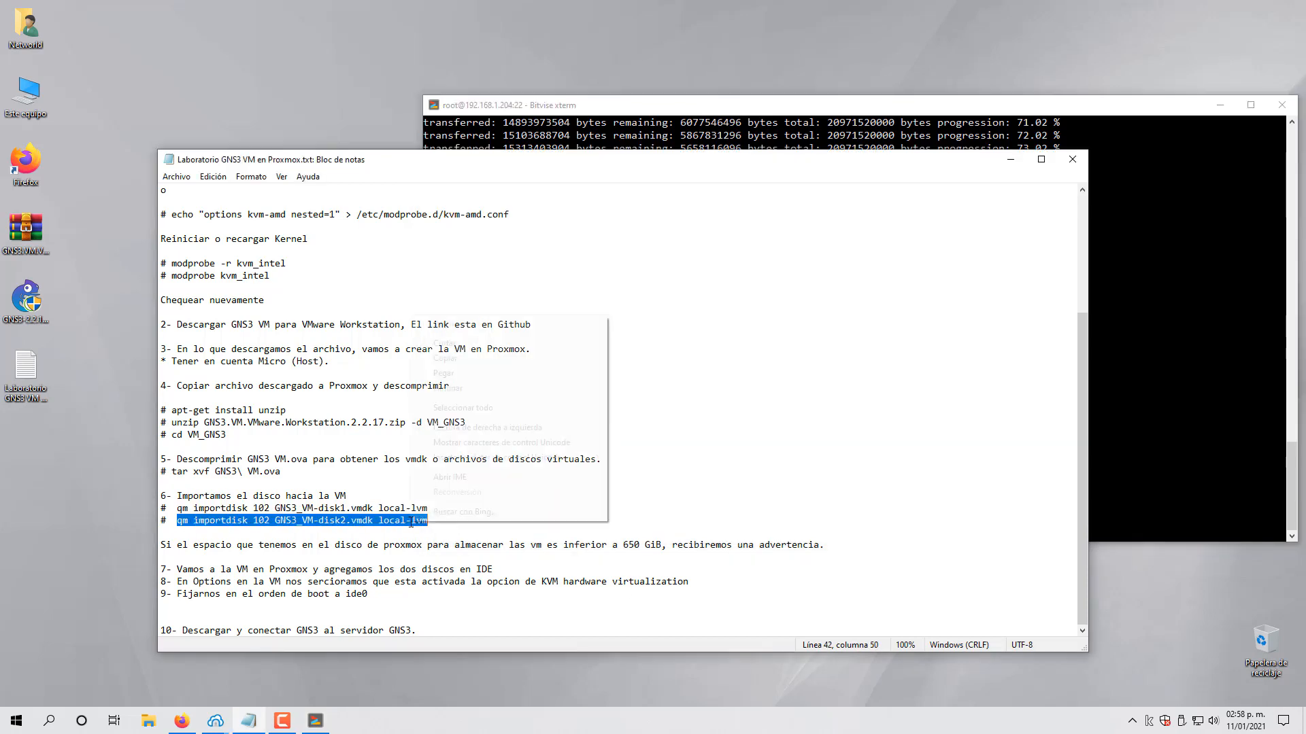
click(439, 358)
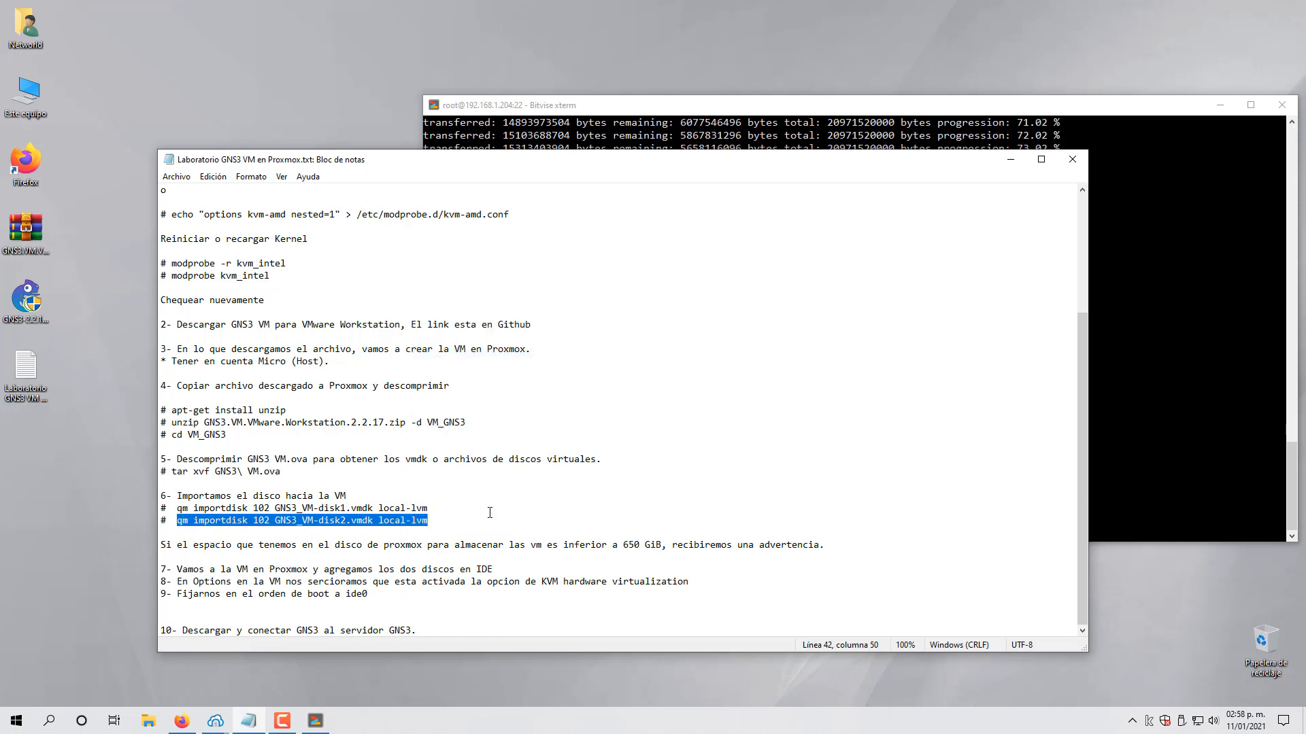
click(1149, 414)
right_click(894, 420)
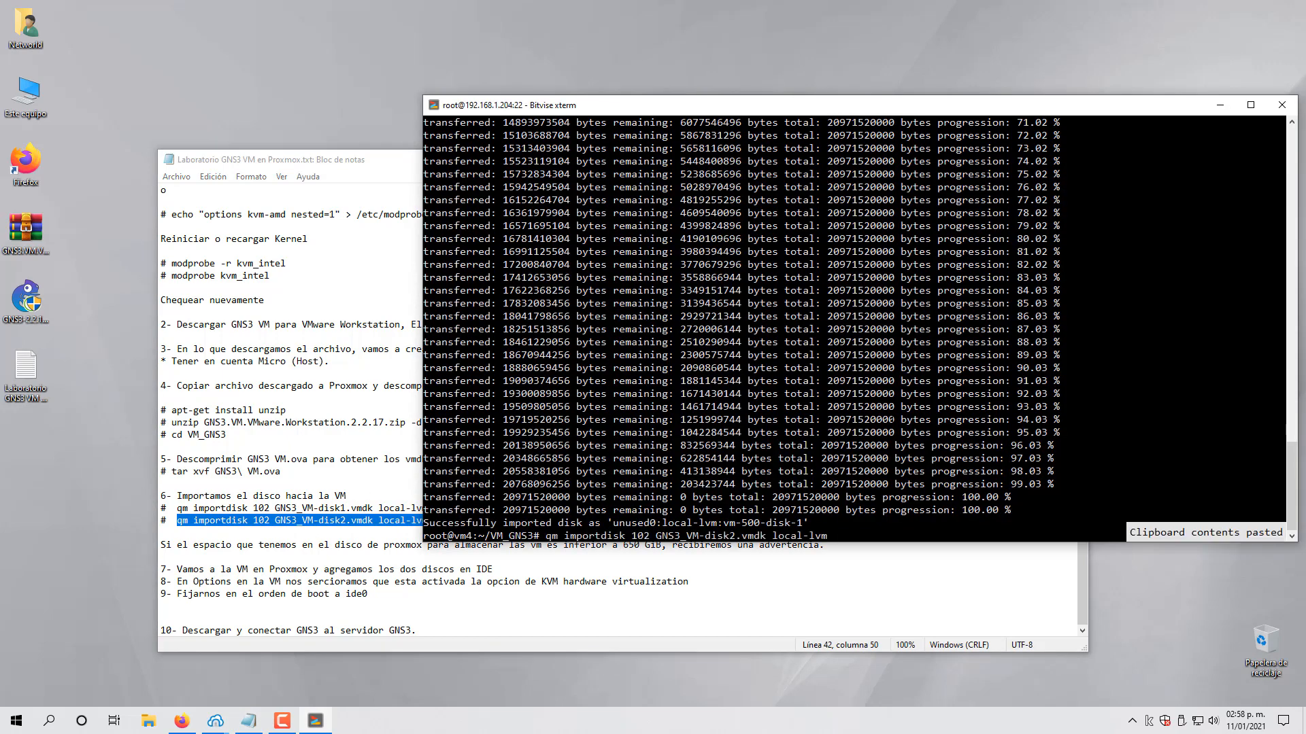
Step: Change the VM id from 102 to 500, run the import, and open VM 500's hardware list
key(Left)
key(Left)
key(Left)
key(Left)
key(Left)
key(Left)
key(Left)
key(Left)
key(Left)
key(Left)
key(Left)
key(Left)
key(Left)
key(Left)
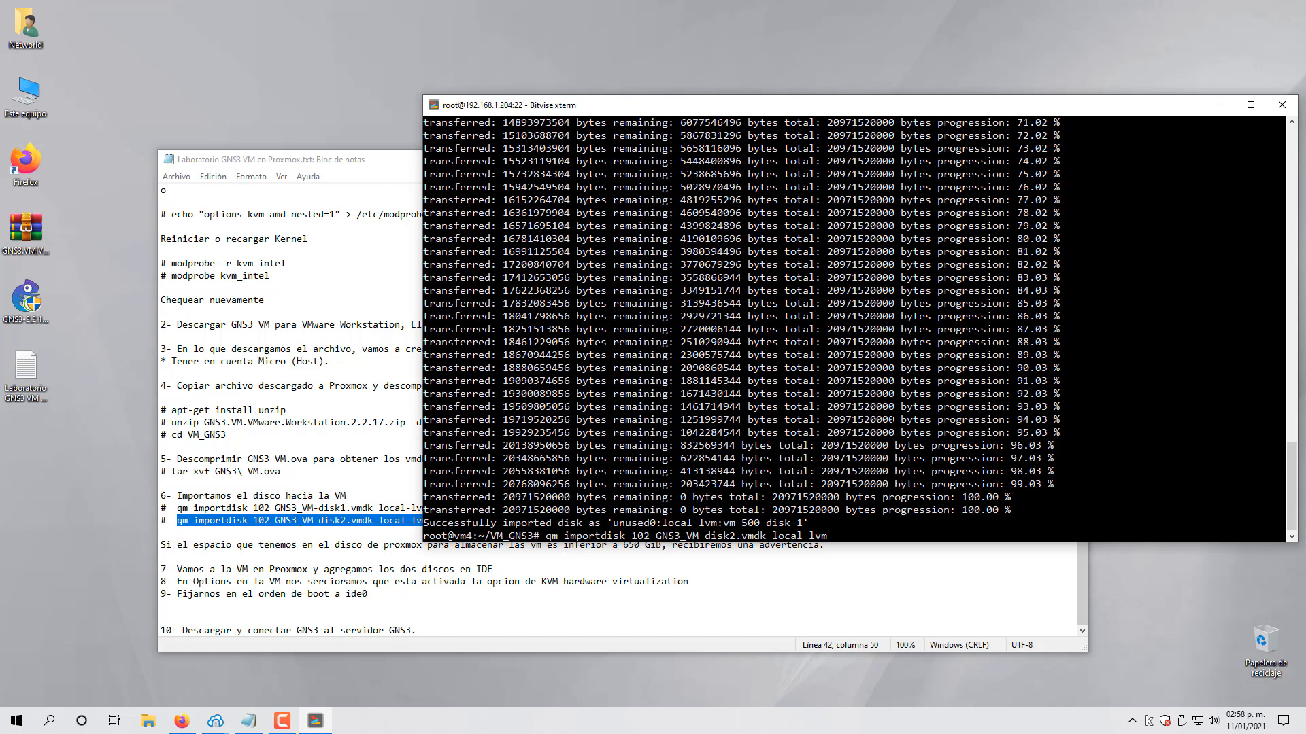
key(Left)
key(Left)
key(Left)
key(Left)
key(BackSpace)
key(BackSpace)
key(BackSpace)
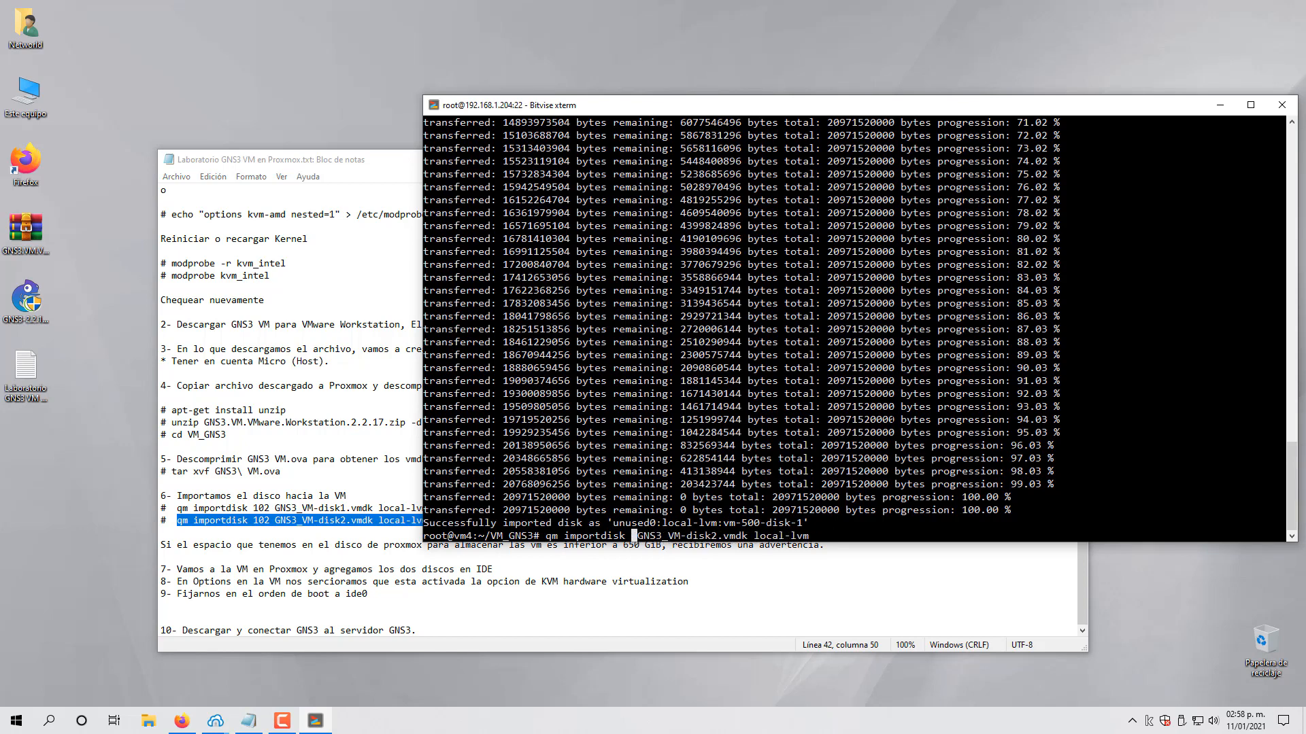
text(500)
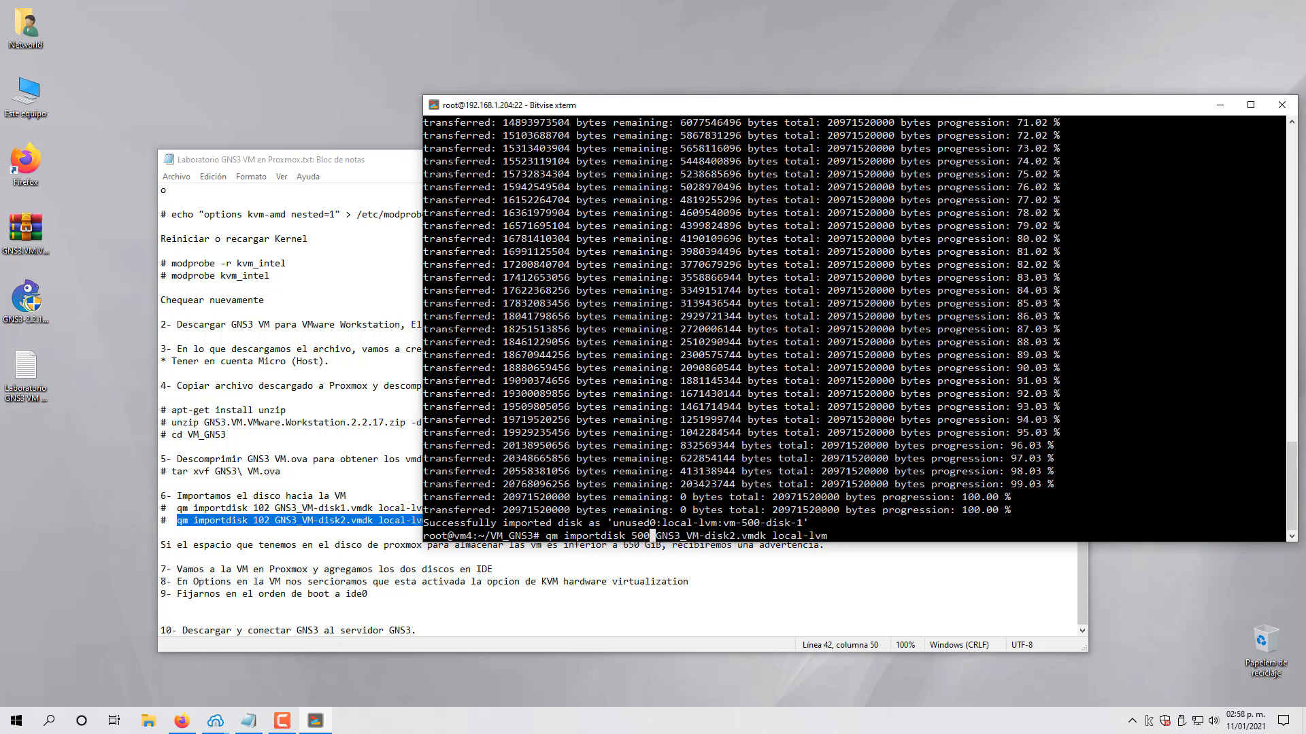
key(Right)
key(Right)
key(Right)
key(Right)
key(Return)
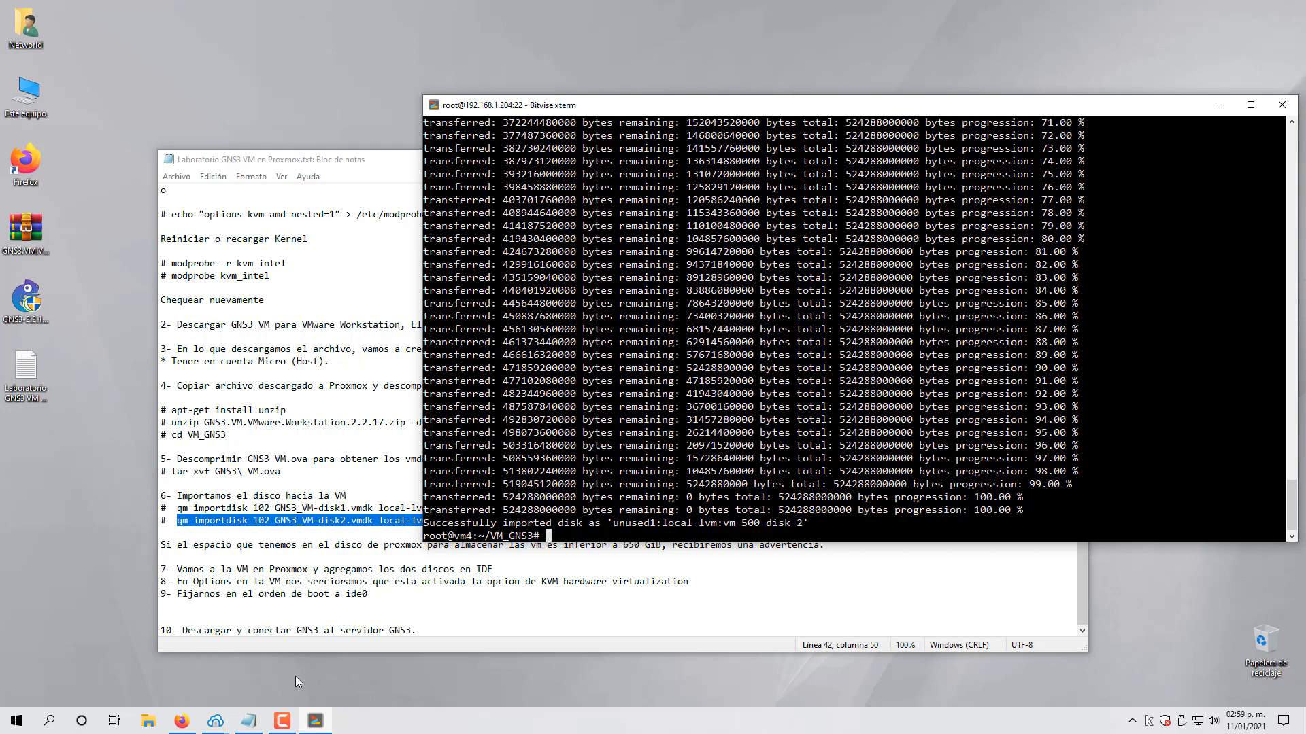
click(184, 721)
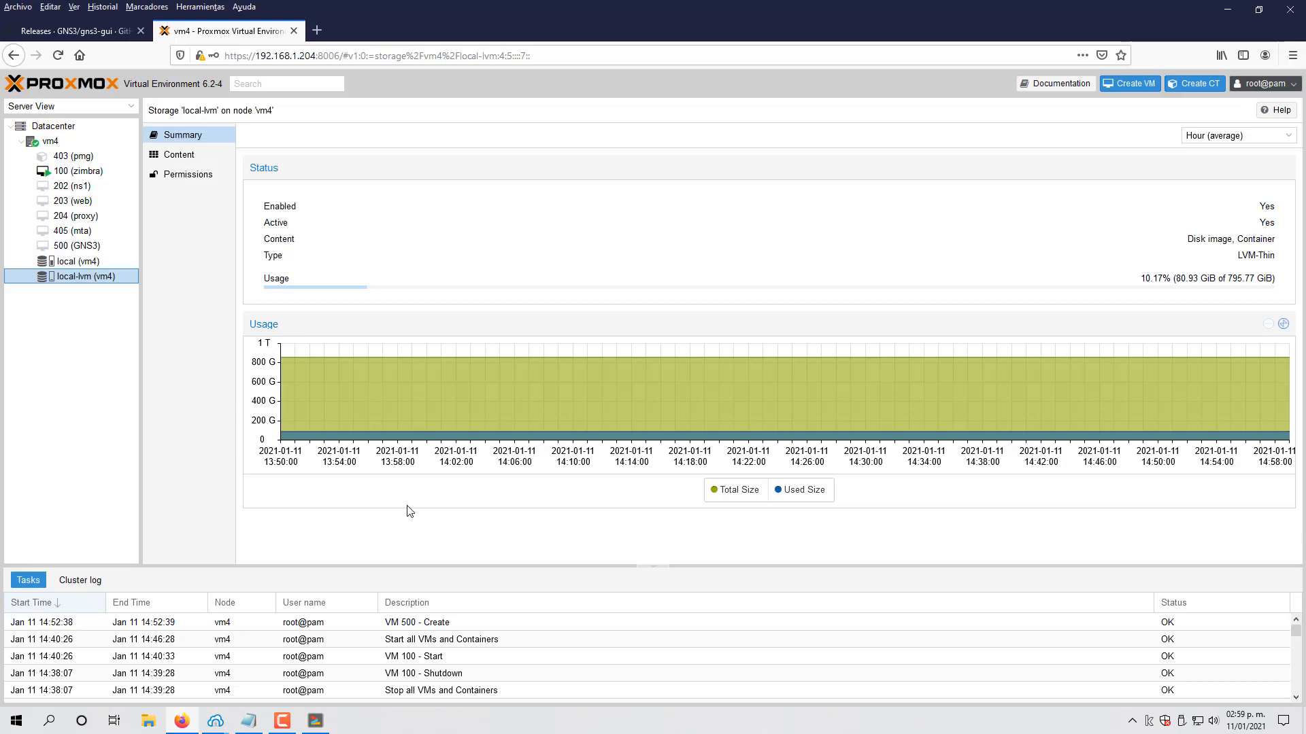
click(75, 246)
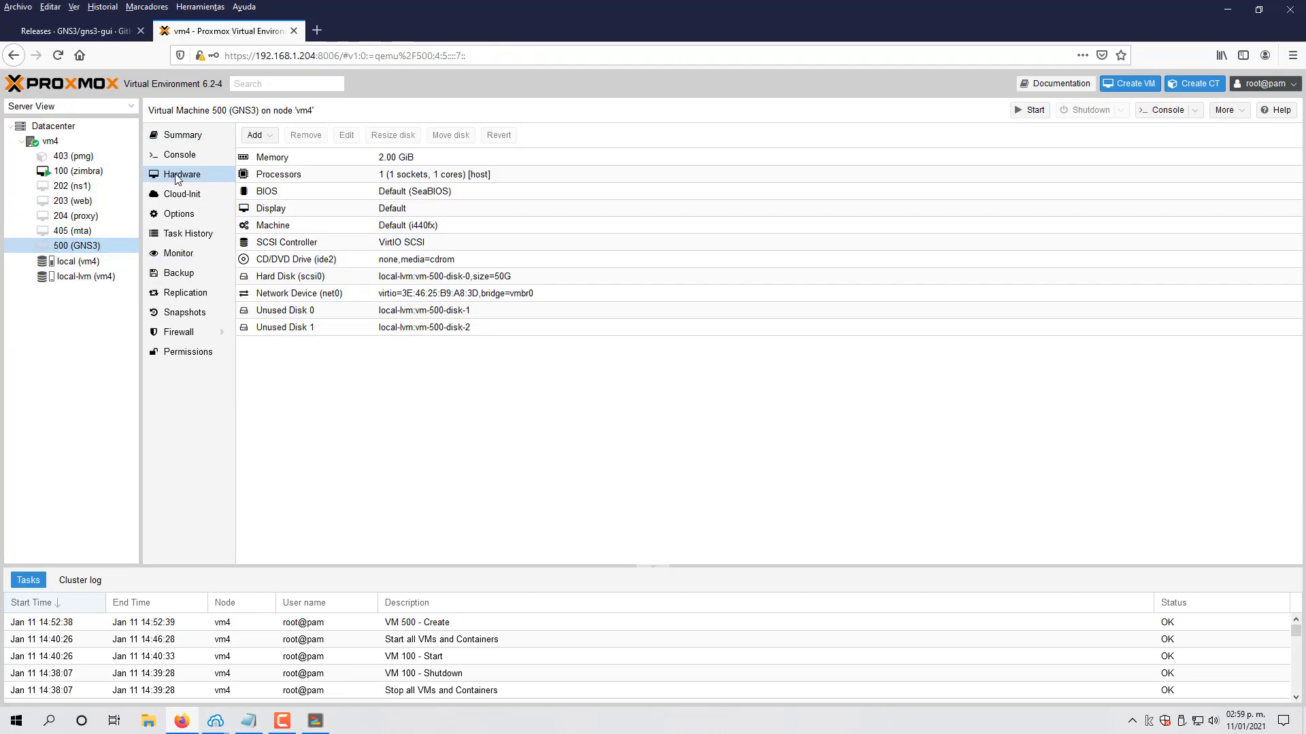
Step: Review VM 500's hardware: the 50G scsi0 disk plus unused vm-500-disk-1 and vm-500-disk-2
click(400, 372)
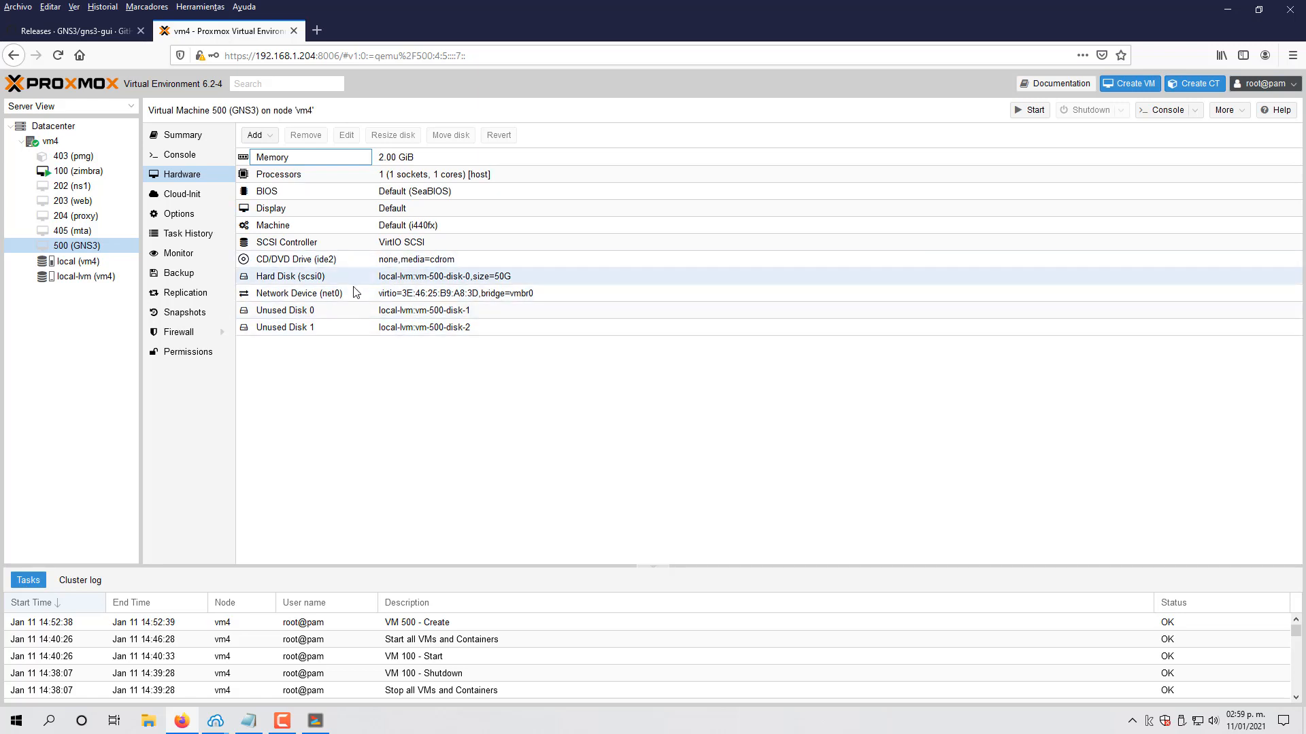
click(302, 281)
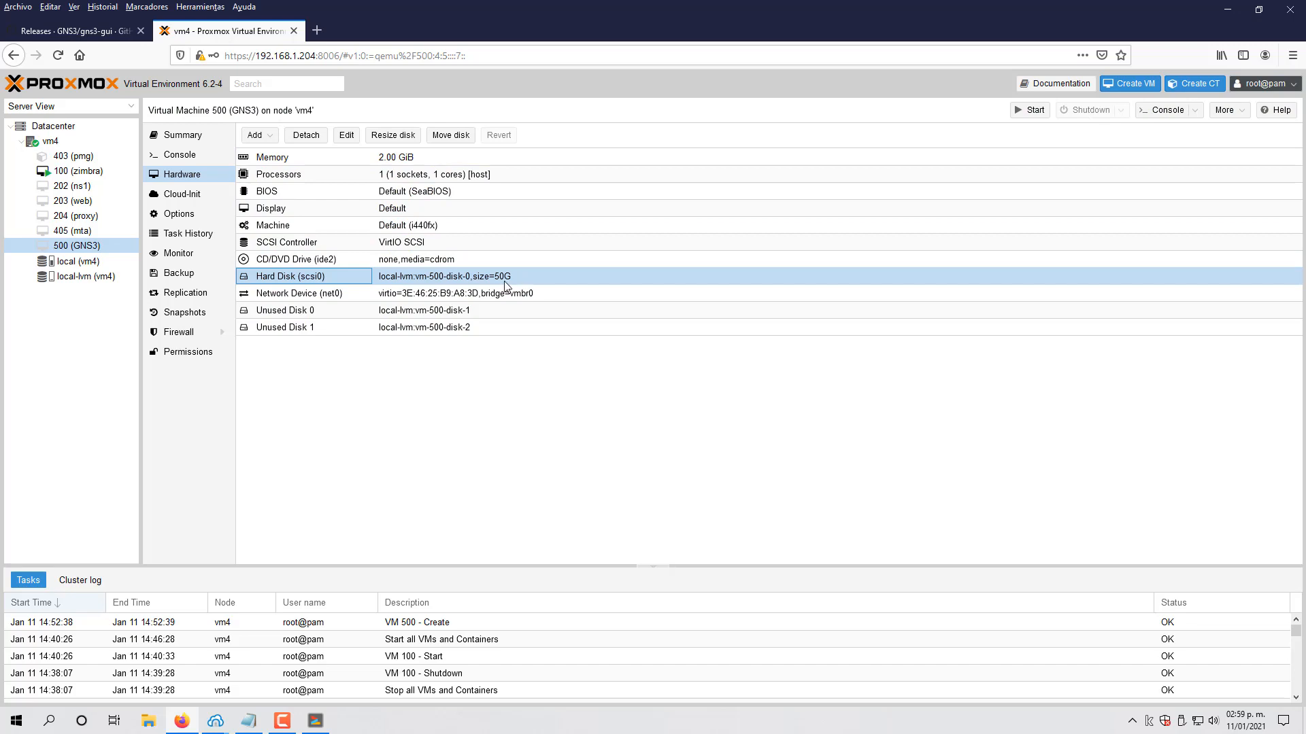
click(320, 722)
click(324, 726)
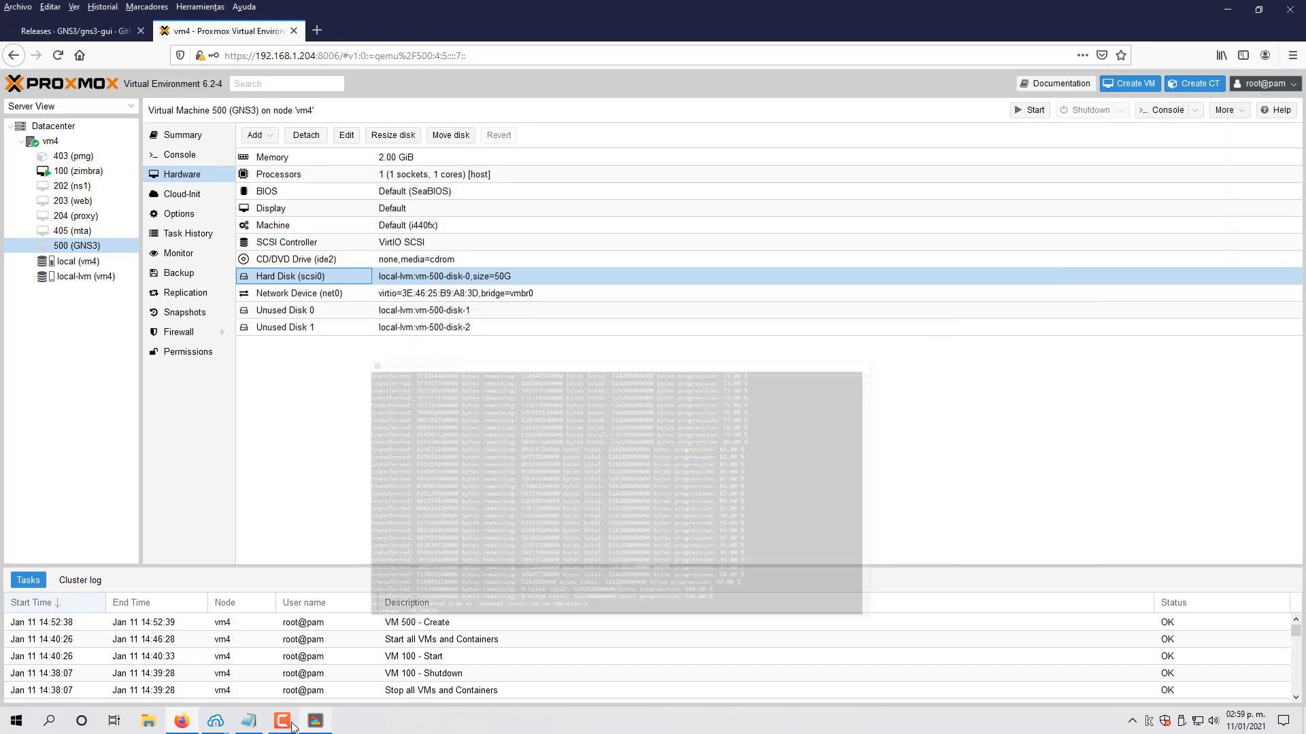
click(248, 721)
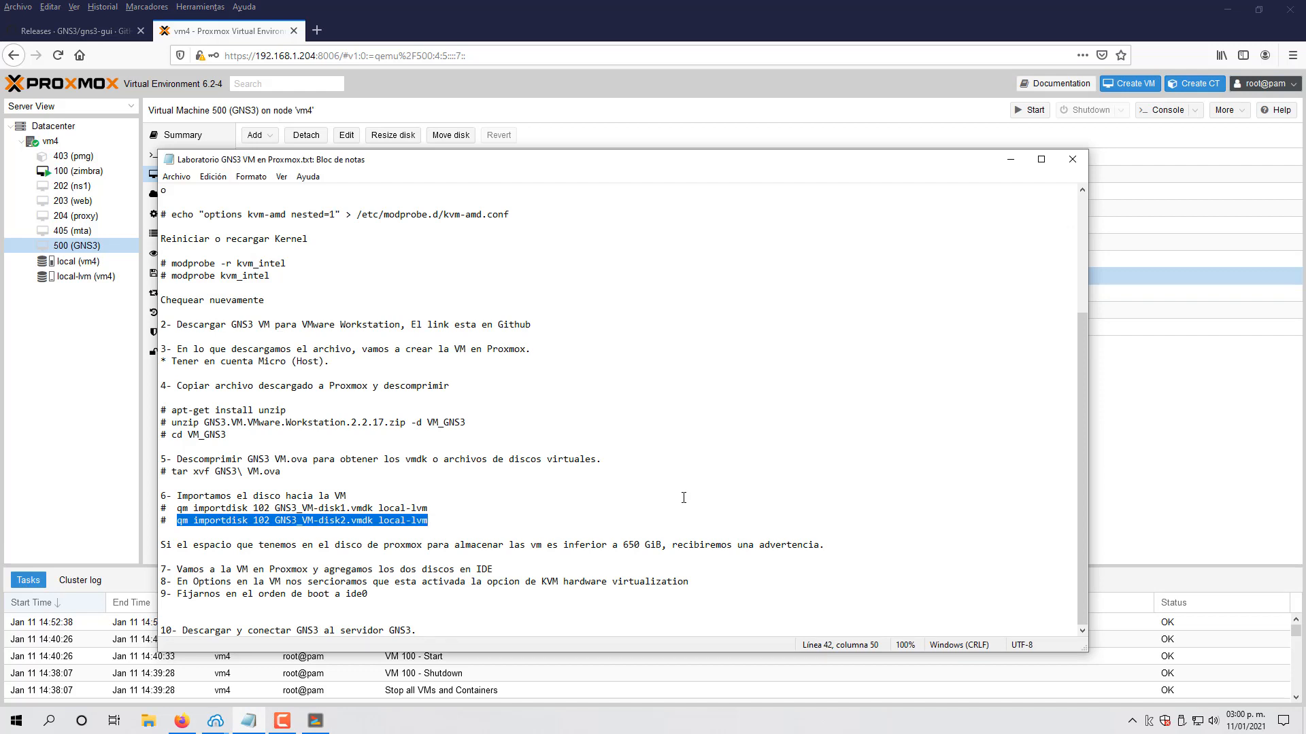
click(506, 6)
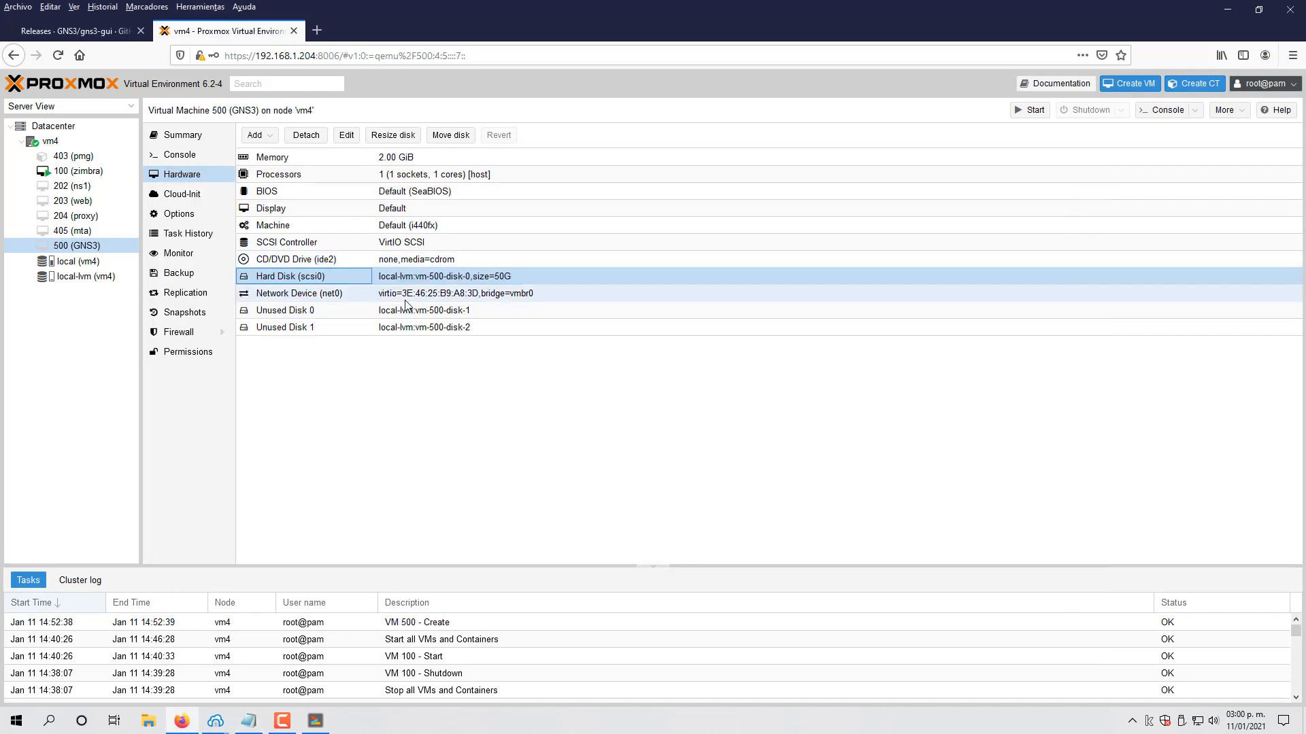
Step: Attach the first unused disk to the VM as IDE hard disk ide1
double_click(310, 312)
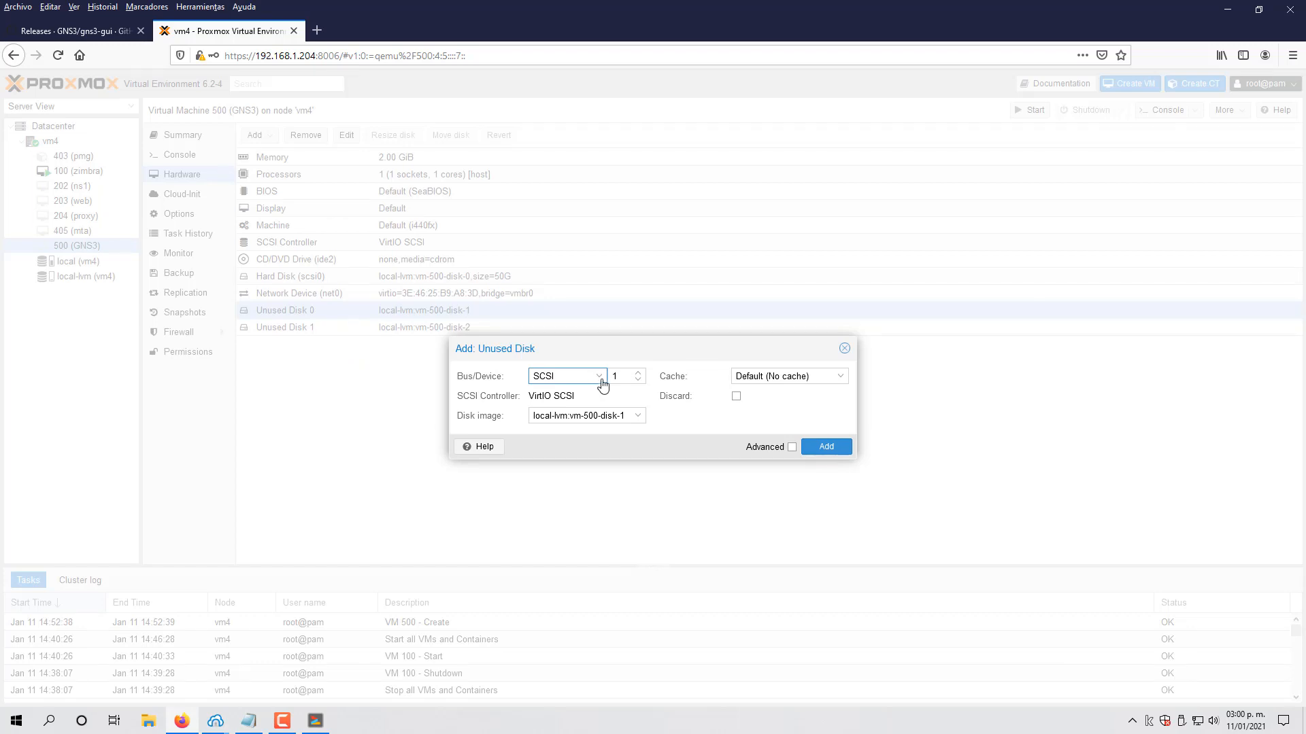
click(602, 382)
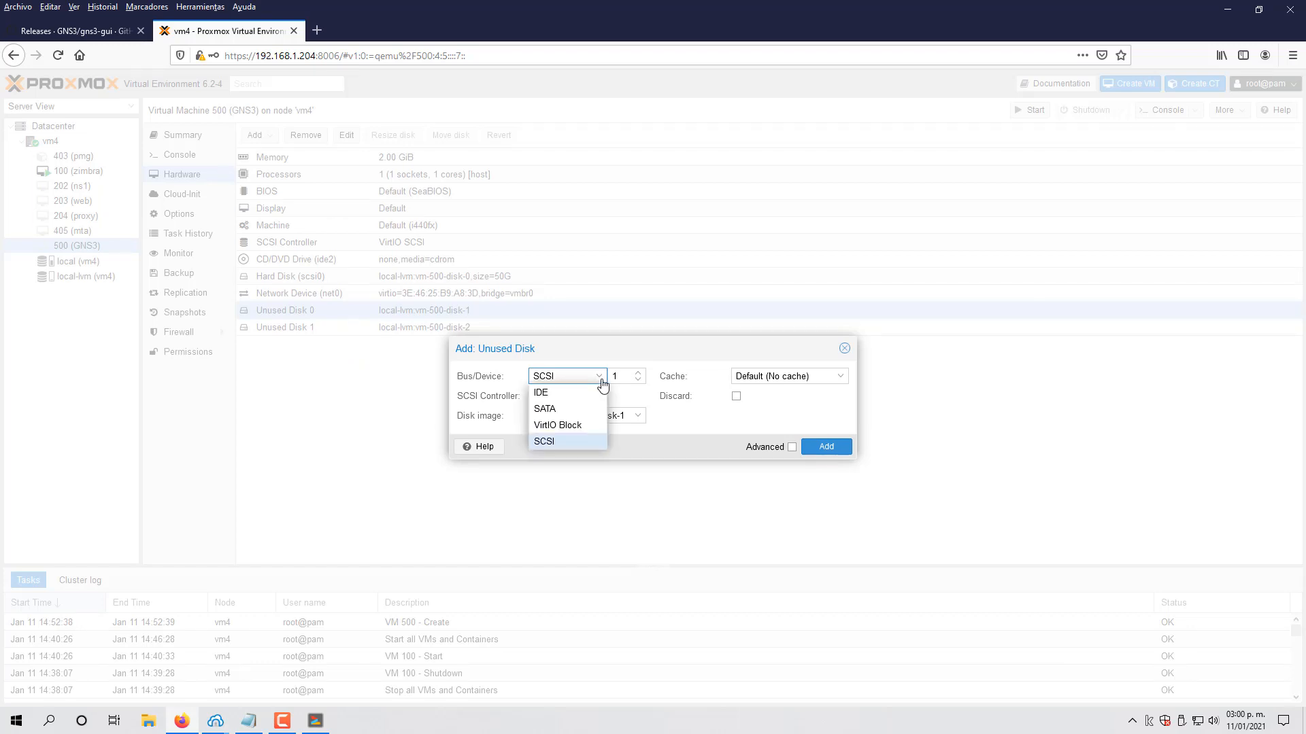
click(550, 391)
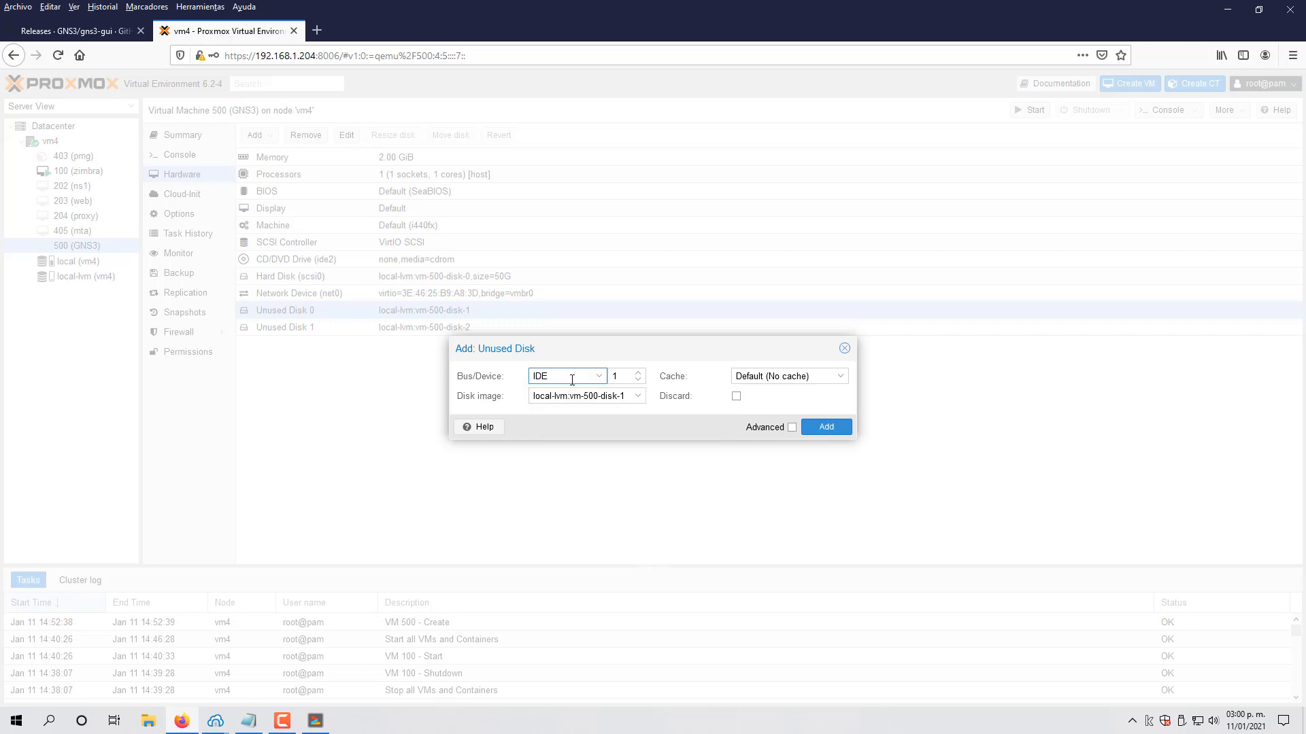
click(828, 426)
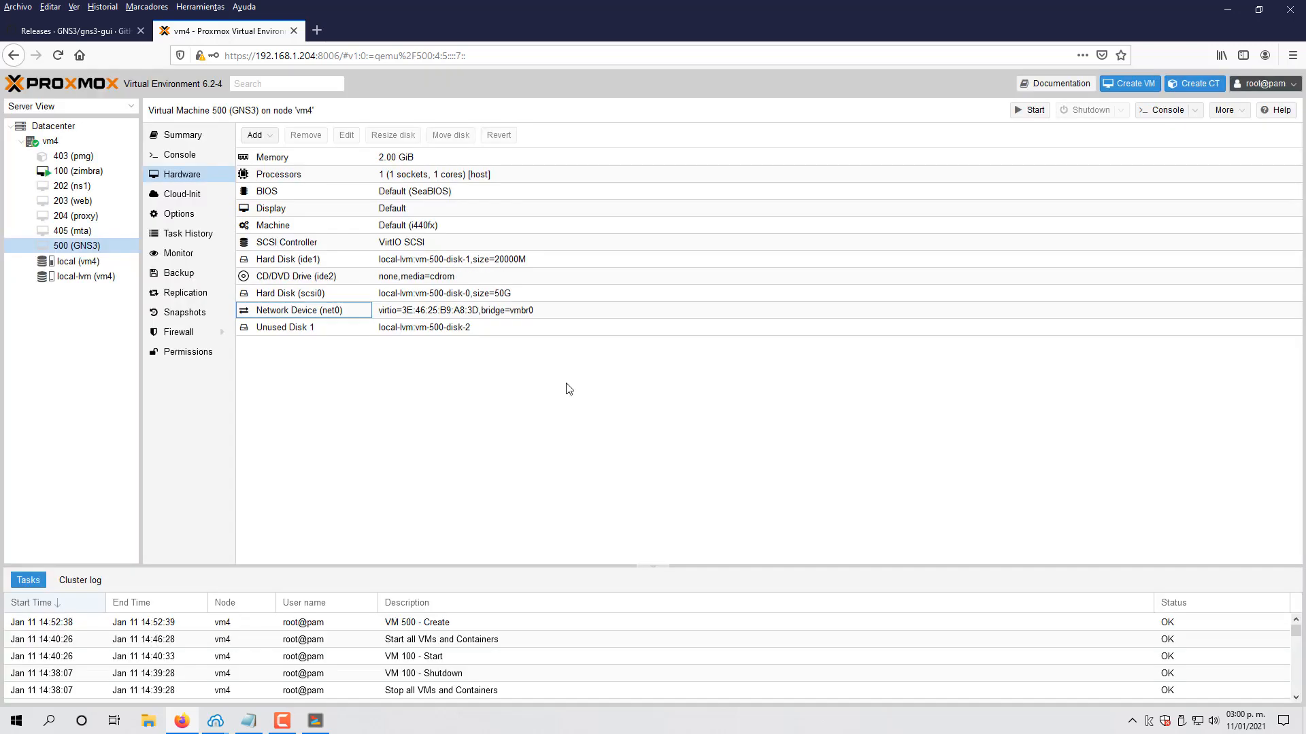
click(310, 263)
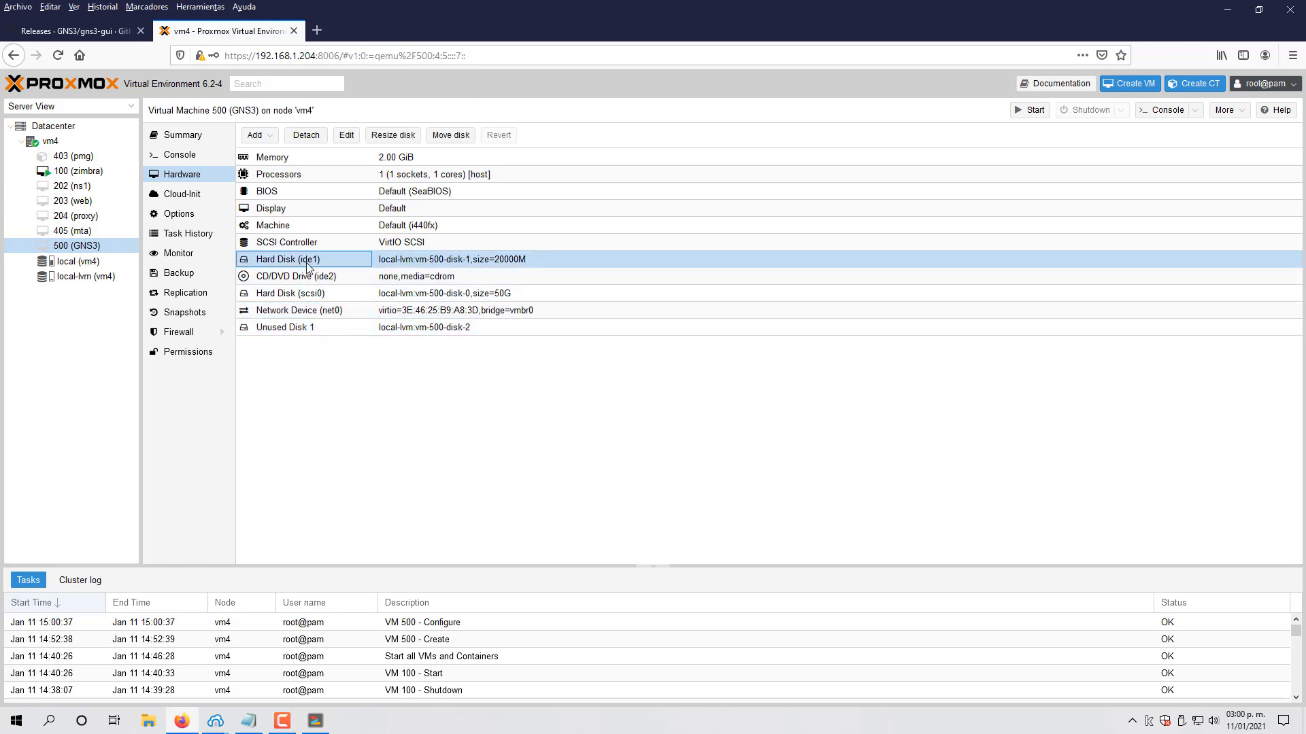
Step: Attach the second unused disk as IDE hard disk ide3
double_click(301, 329)
click(599, 378)
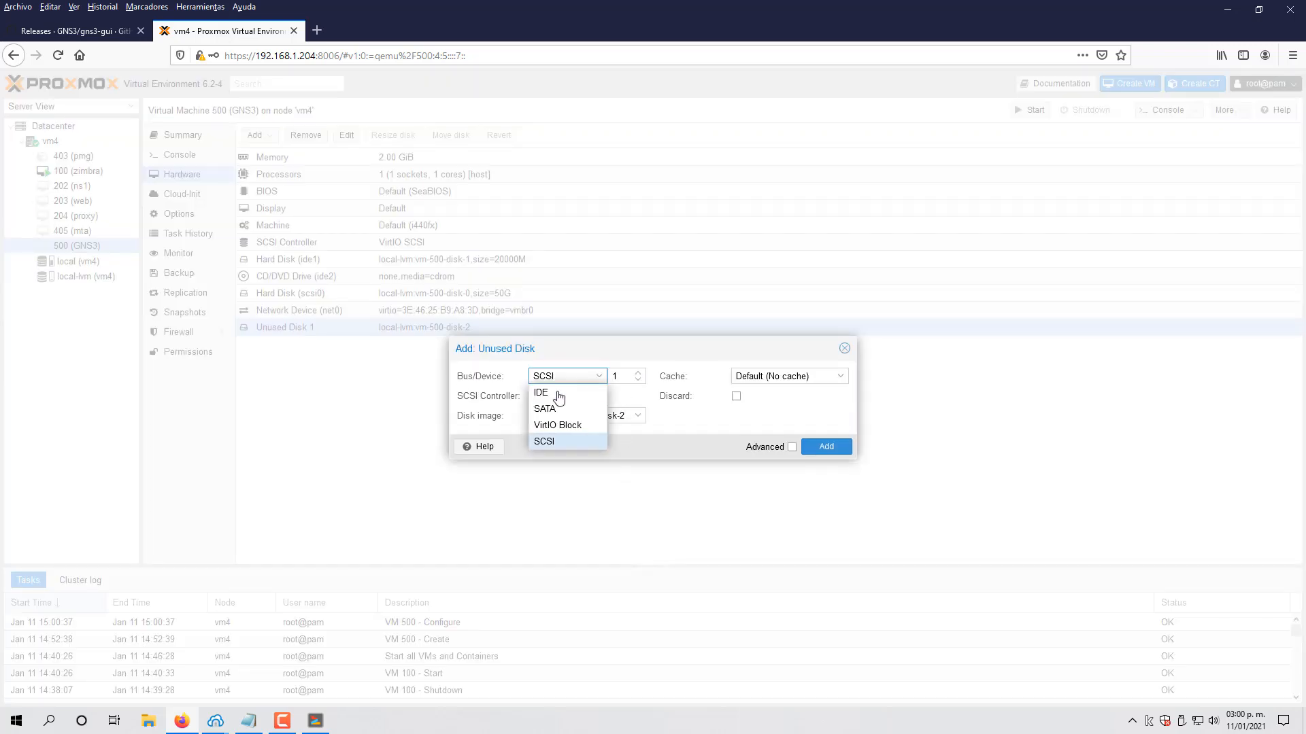
click(545, 390)
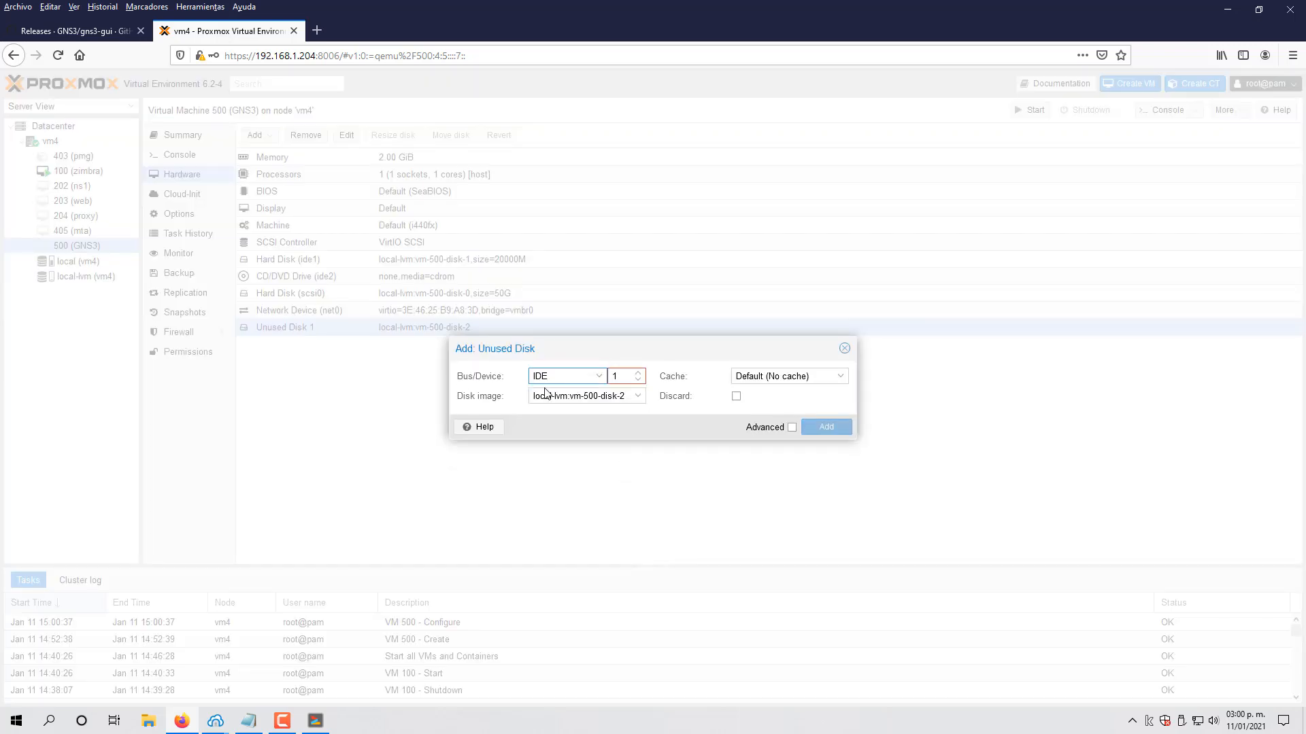
click(638, 373)
click(826, 427)
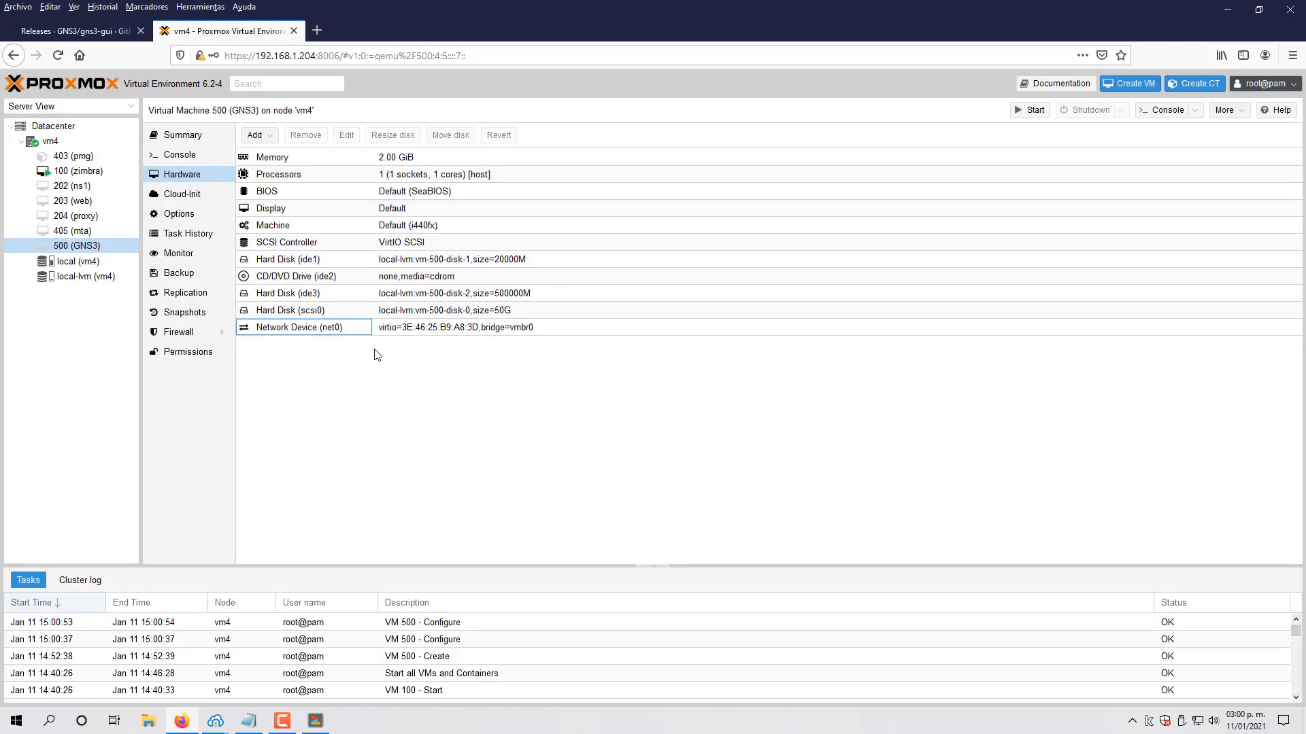
Step: Detach the original 50G scsi0 hard disk from the VM
click(309, 314)
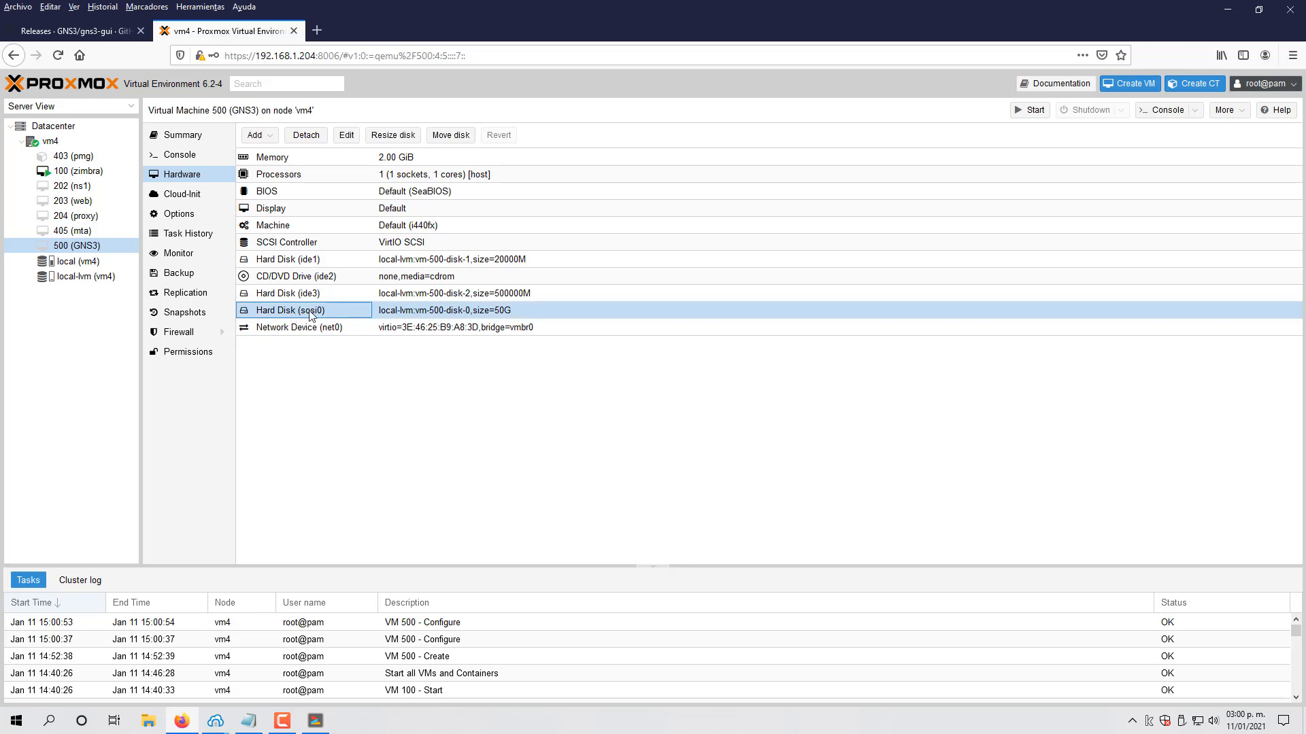
double_click(310, 313)
click(844, 349)
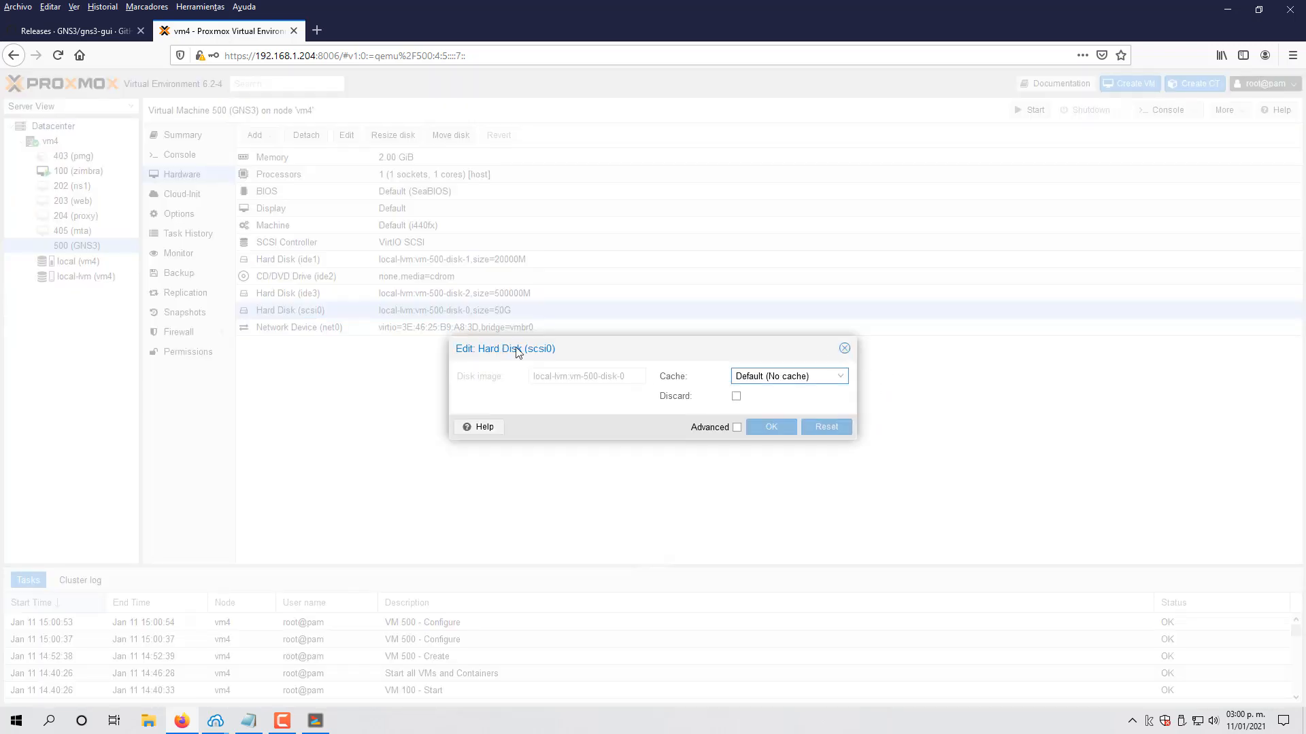
click(309, 135)
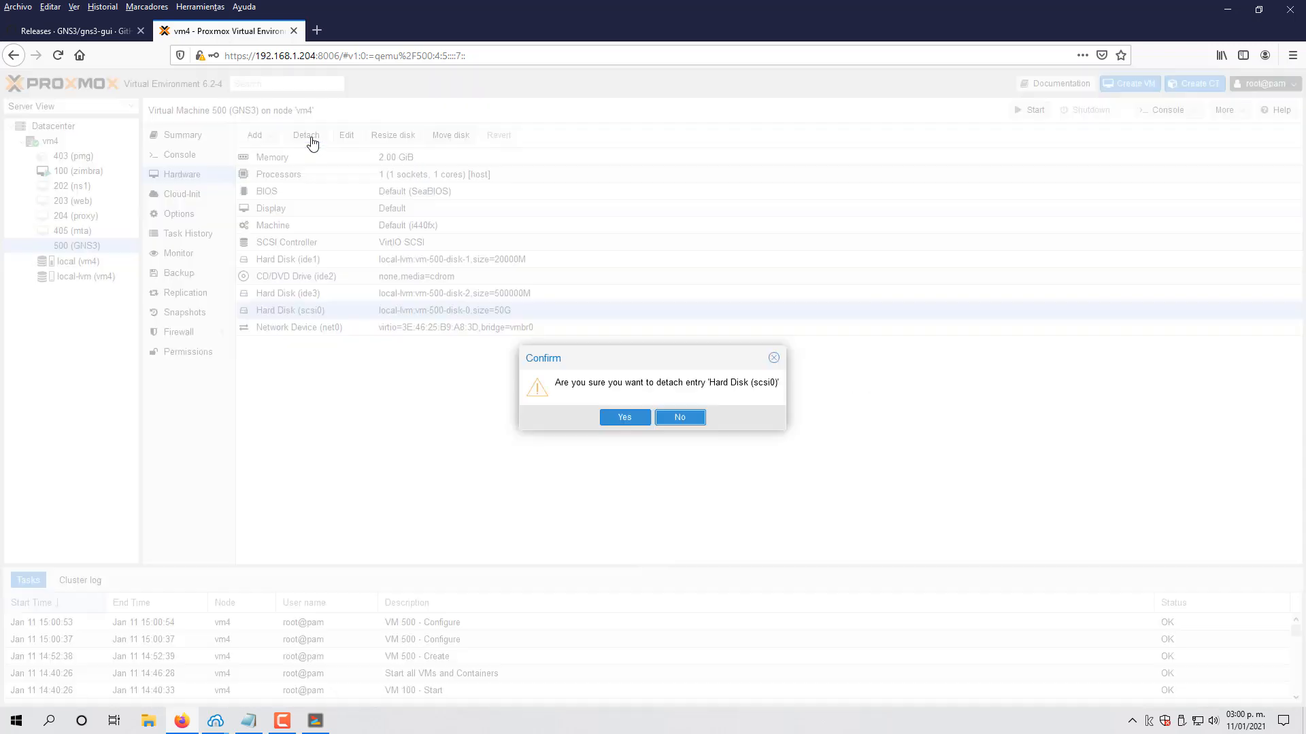
click(625, 417)
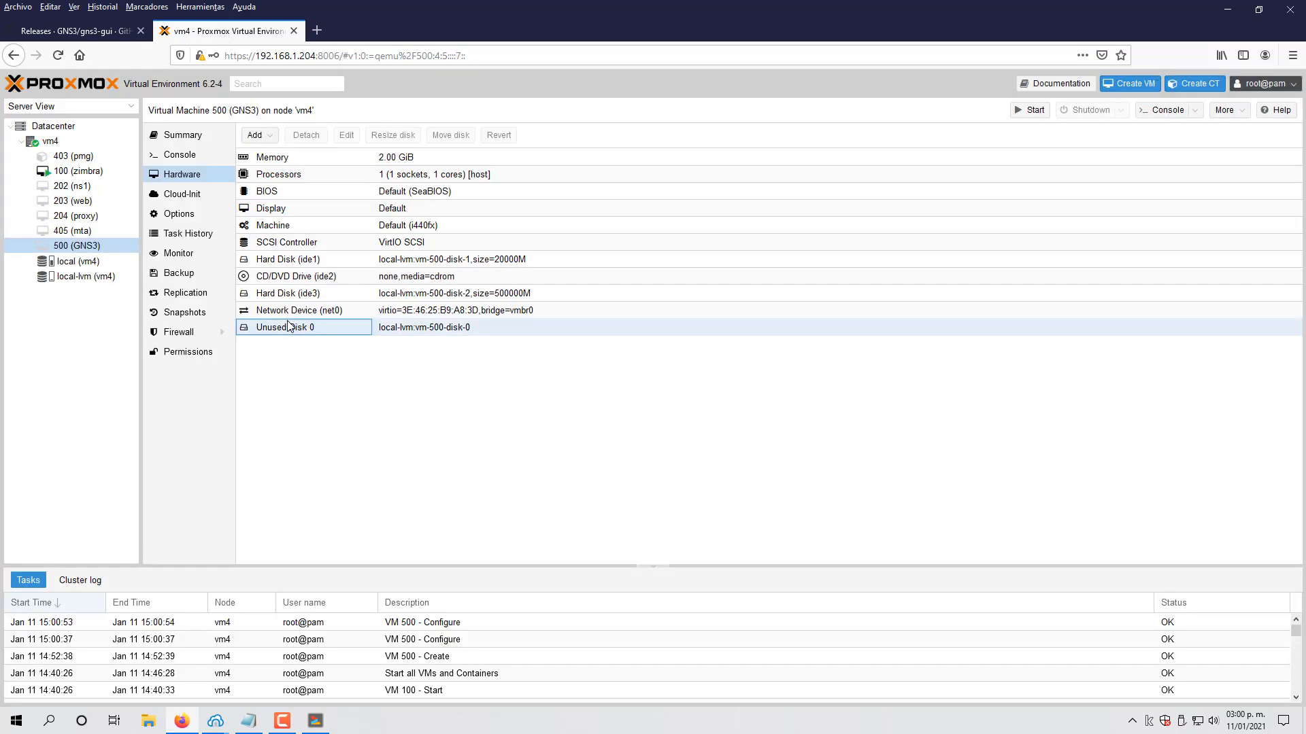
Step: Permanently remove the leftover Unused Disk 0
click(289, 328)
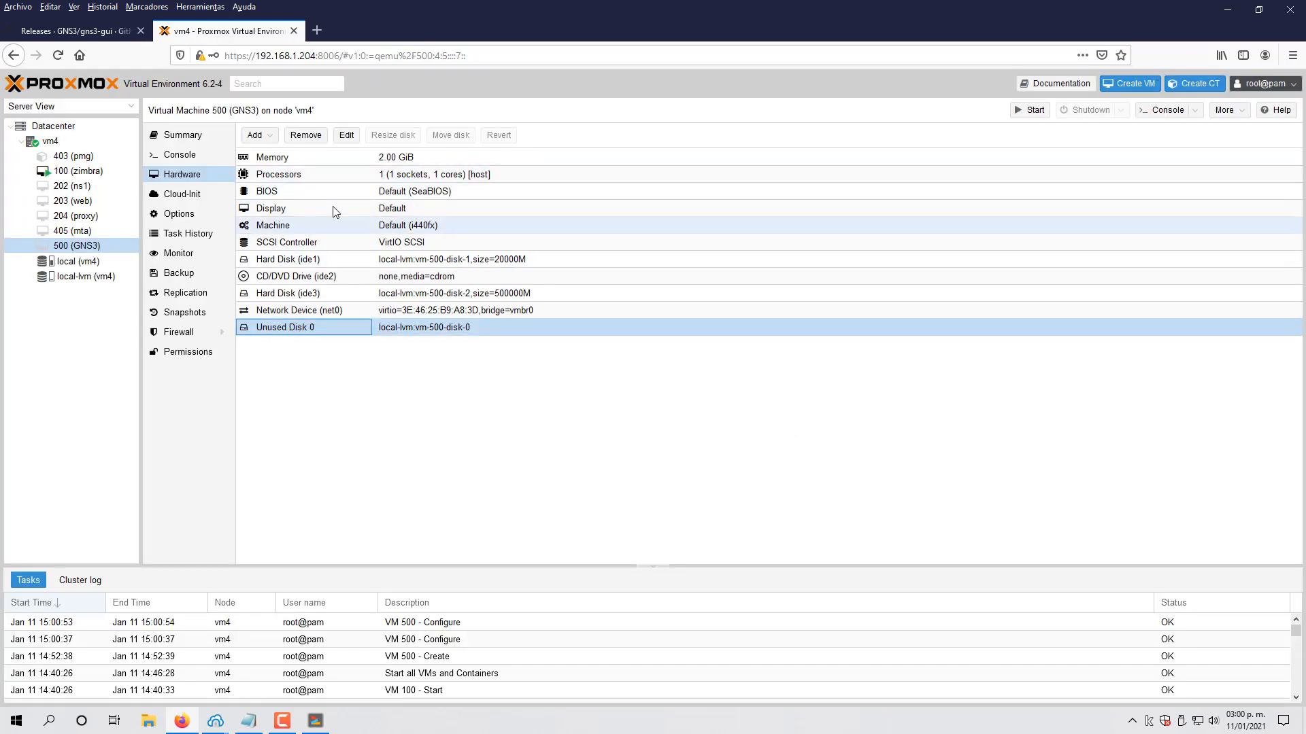
click(319, 135)
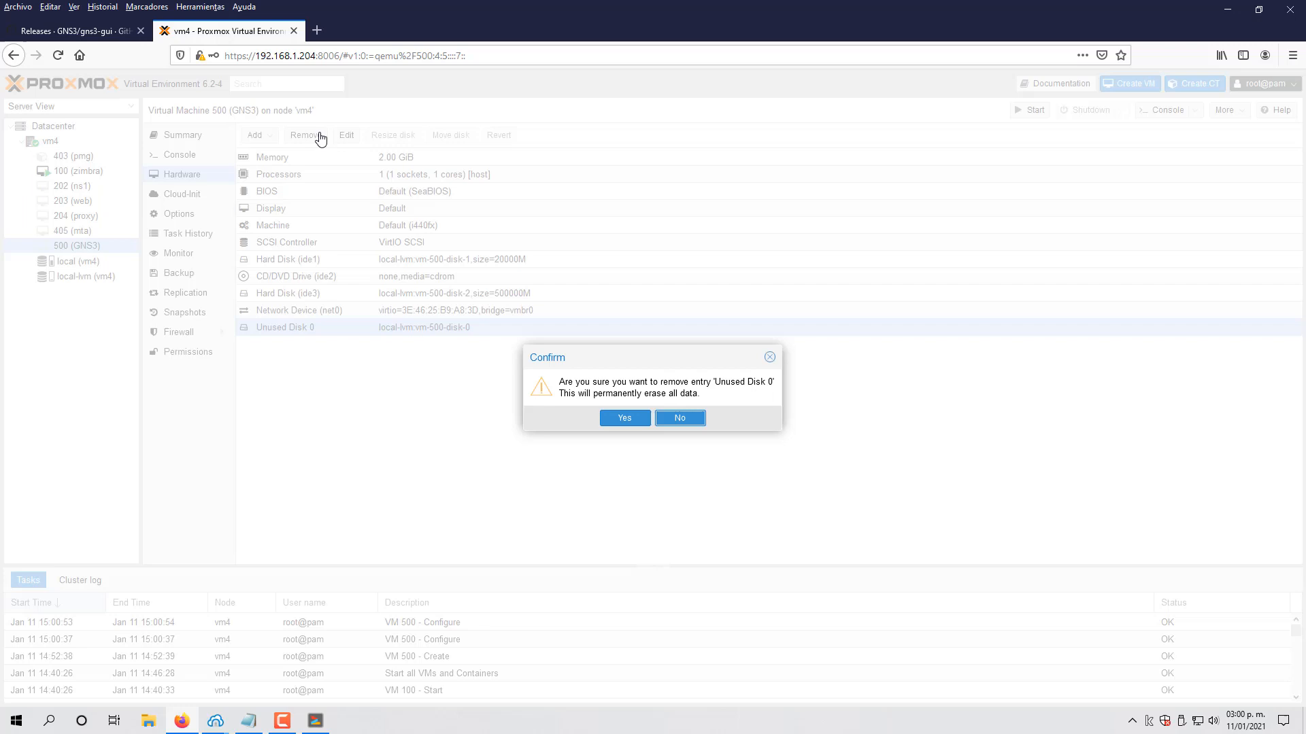
click(617, 417)
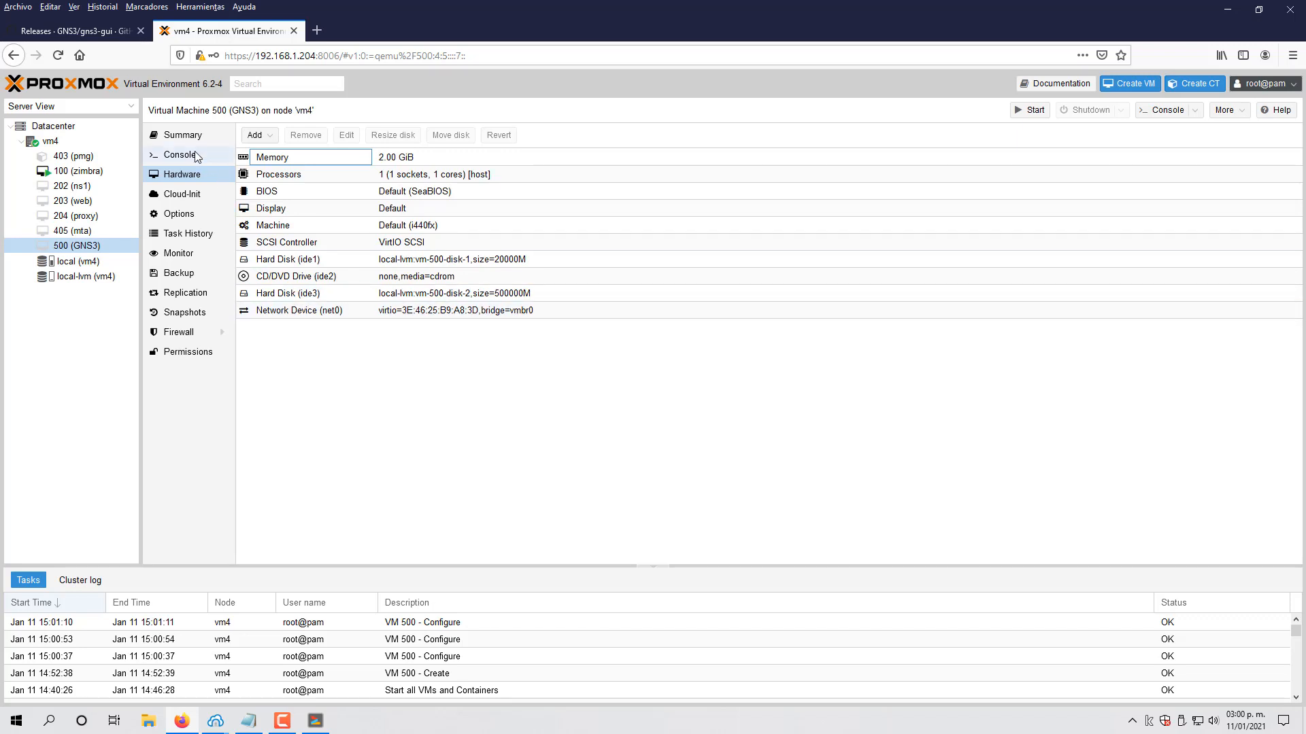
Step: Set Disk 'ide1' as the first boot device in the VM's Boot Order
click(195, 216)
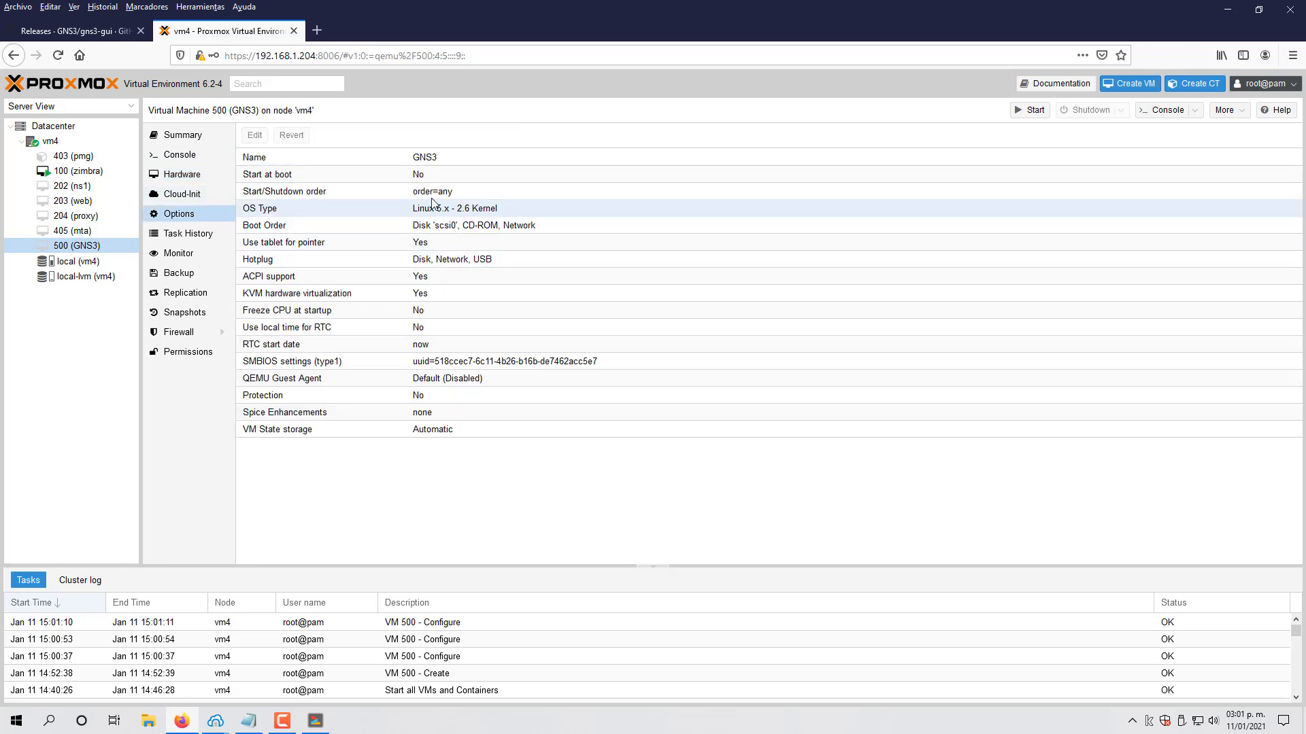
double_click(521, 228)
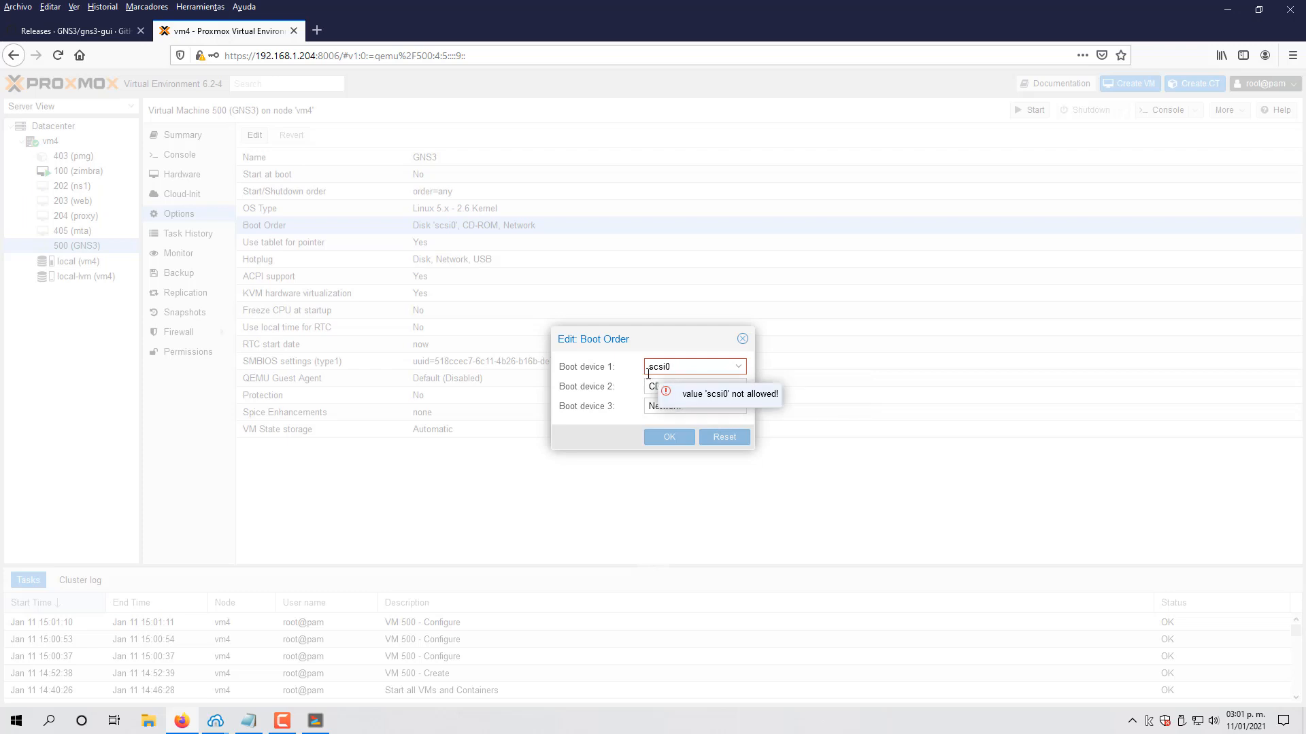
click(738, 366)
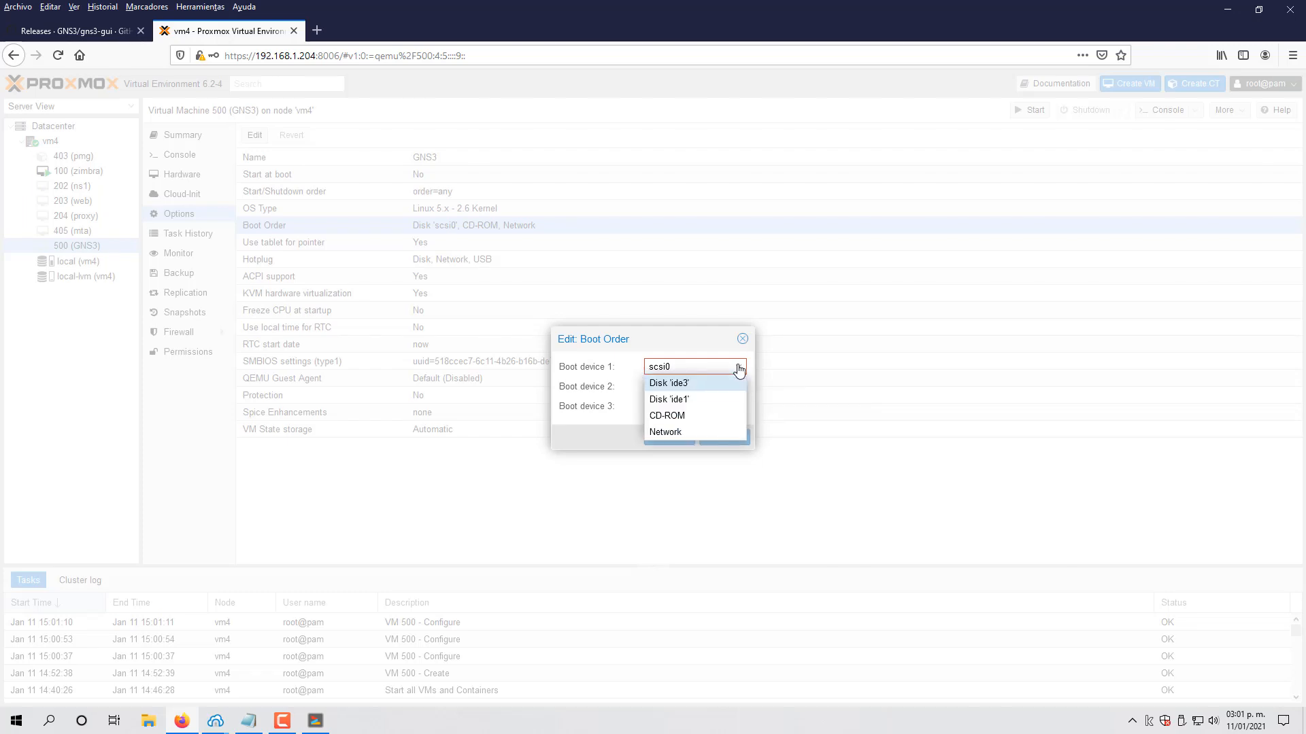
click(685, 403)
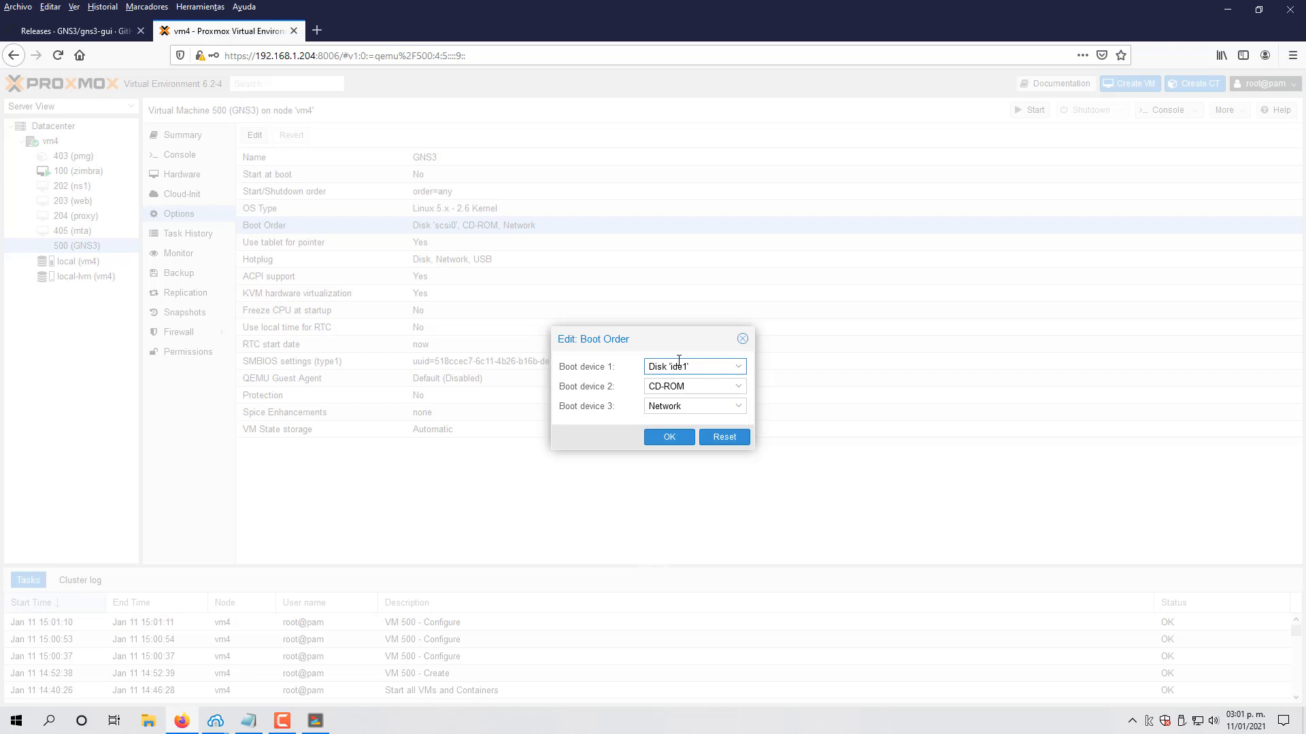
click(669, 437)
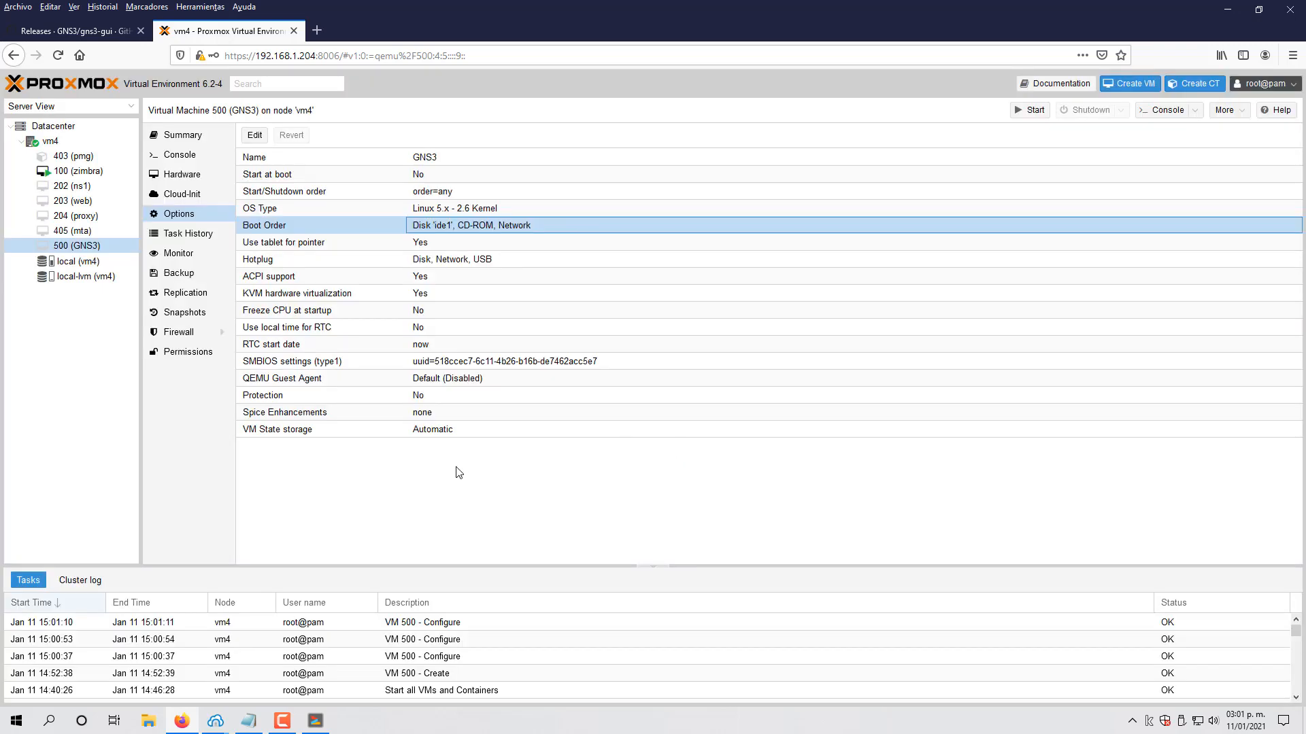
Step: Open the VM summary and check the lab notes' KVM virtualization remark and the disk-import terminal
click(183, 134)
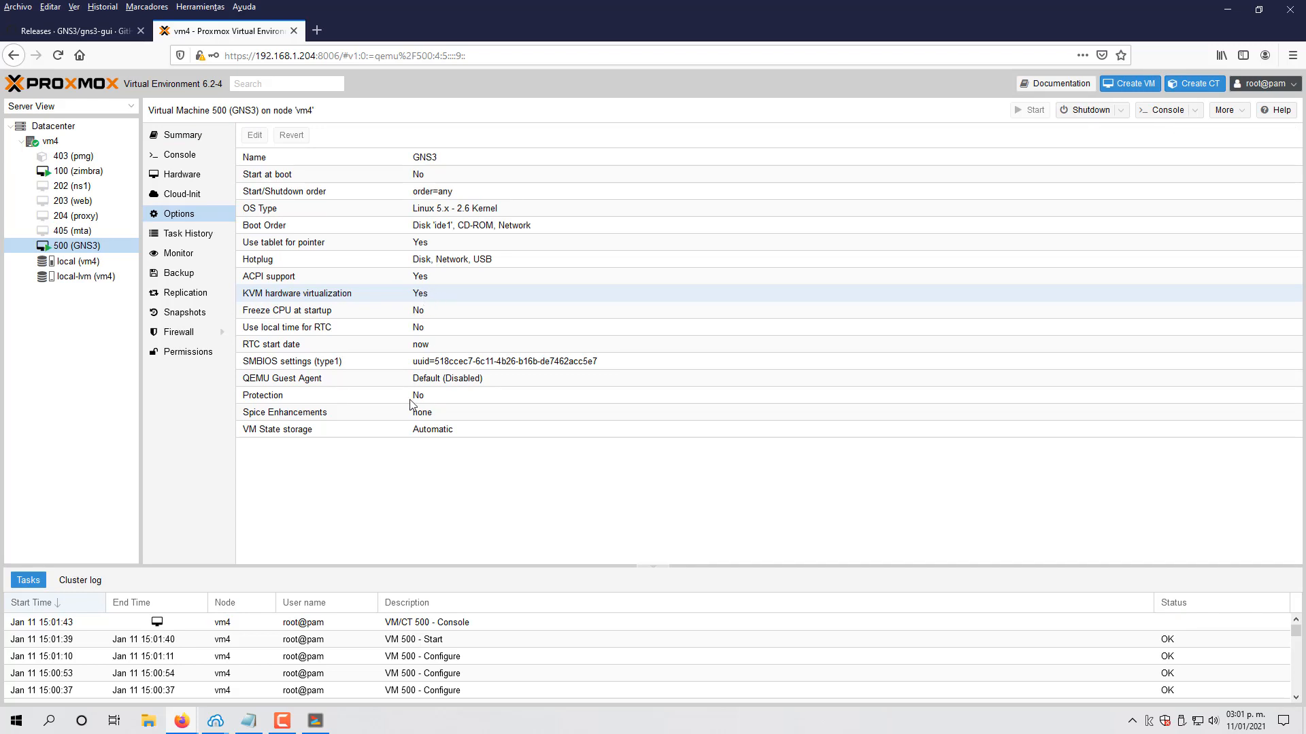
click(257, 719)
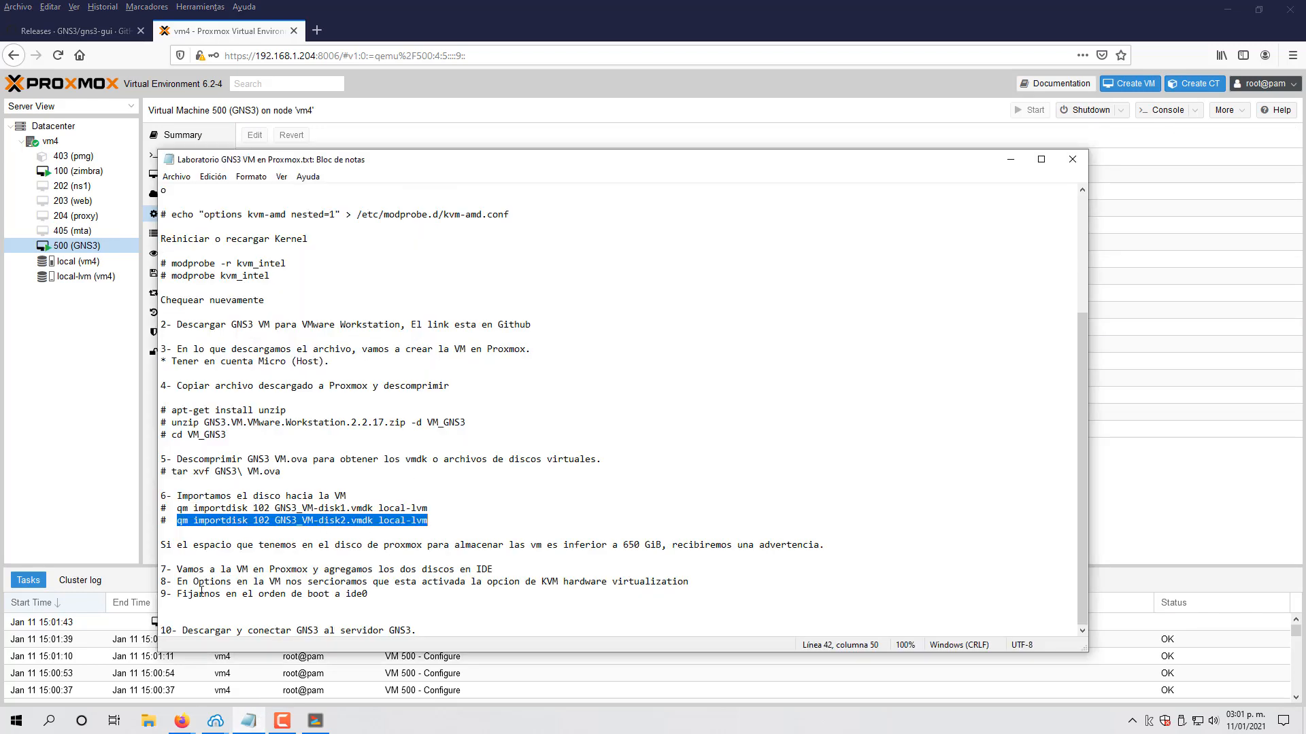
drag(518, 583, 183, 582)
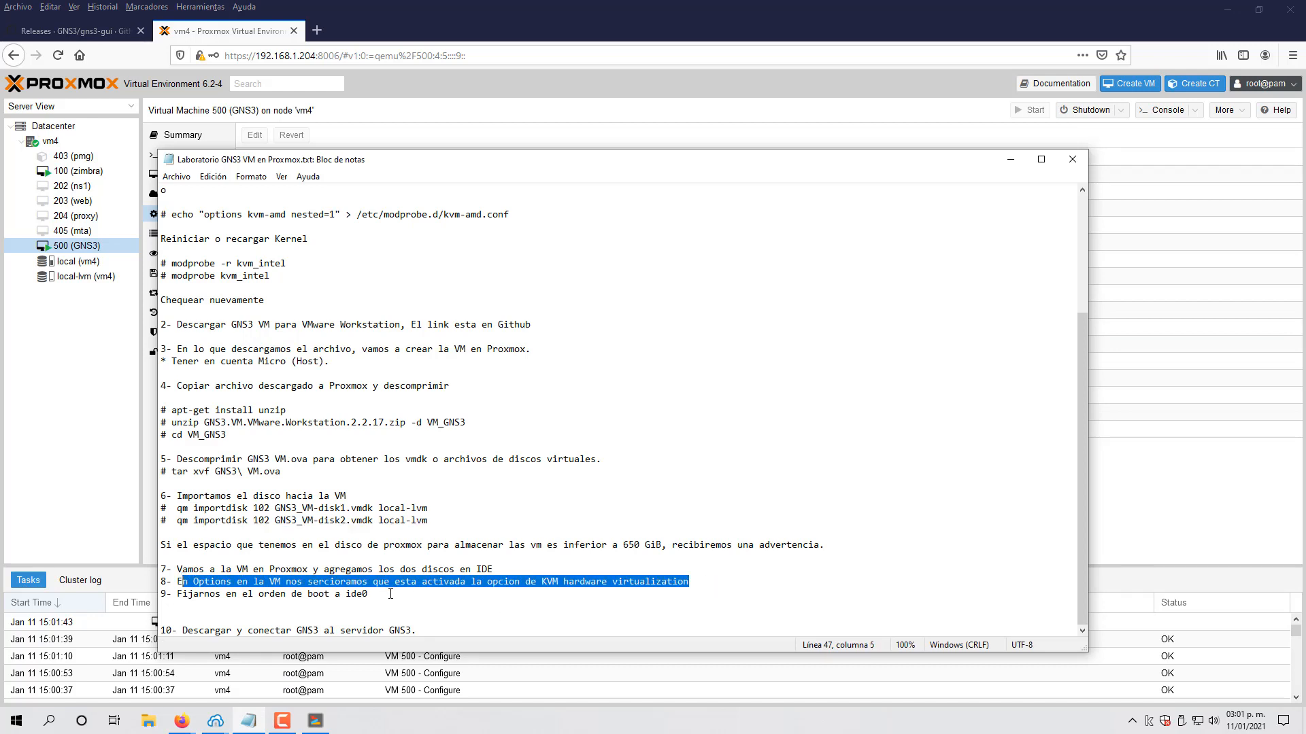
click(1010, 159)
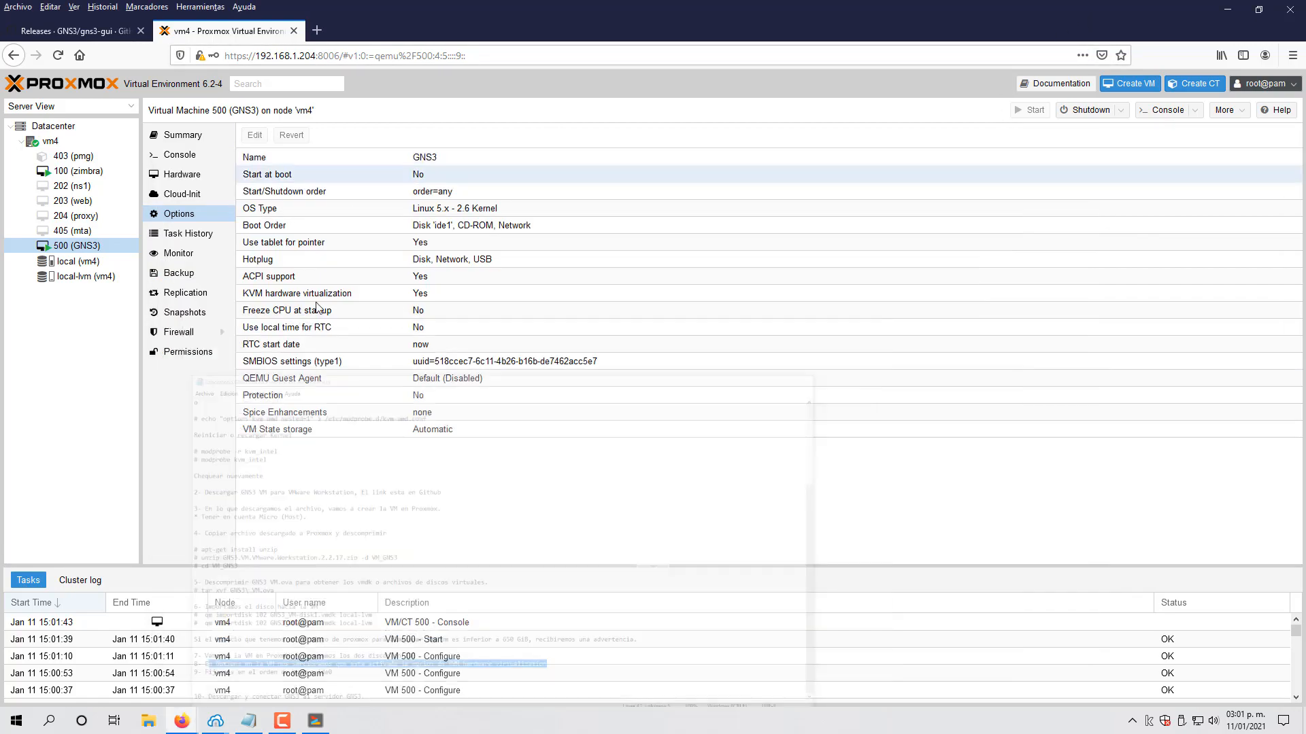
click(315, 721)
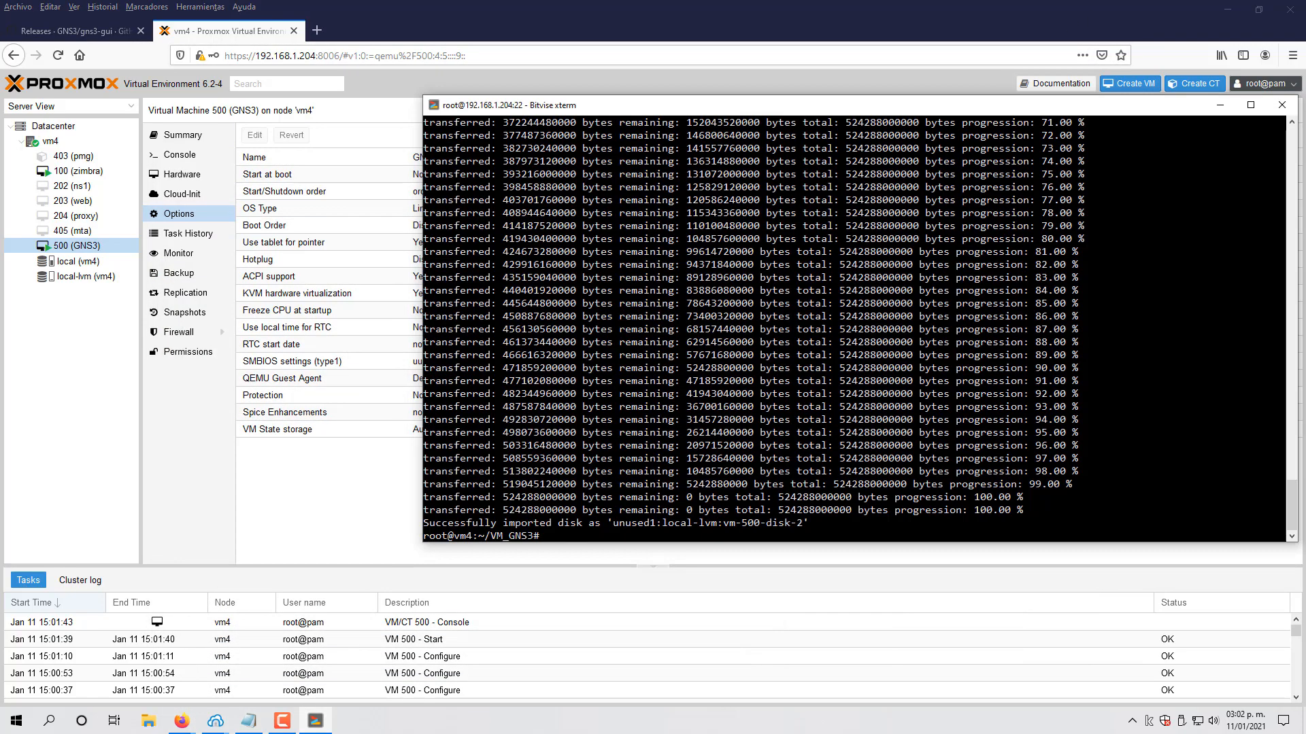
click(1220, 105)
Step: In the VM console, choose Network from the GNS3 menu to open 90_gns3vm_static_netcfg.yaml in nano
mouse_move(181, 720)
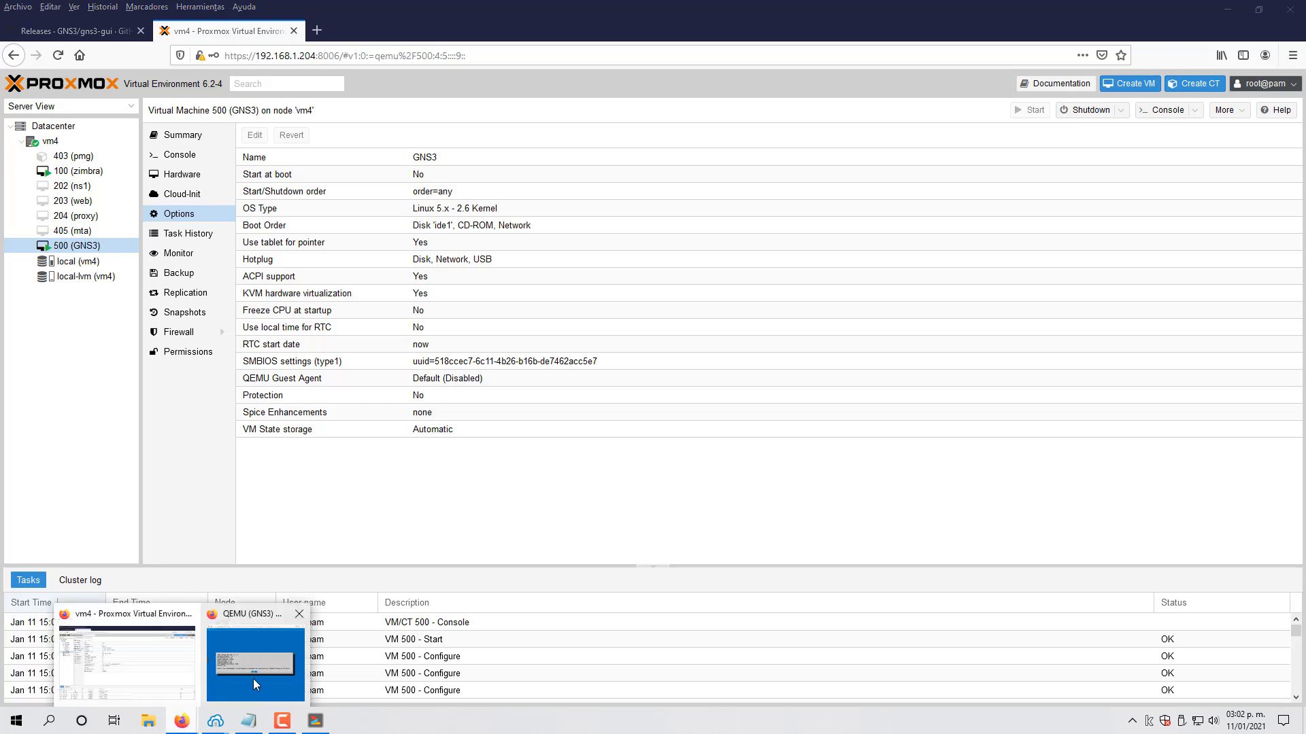
click(256, 684)
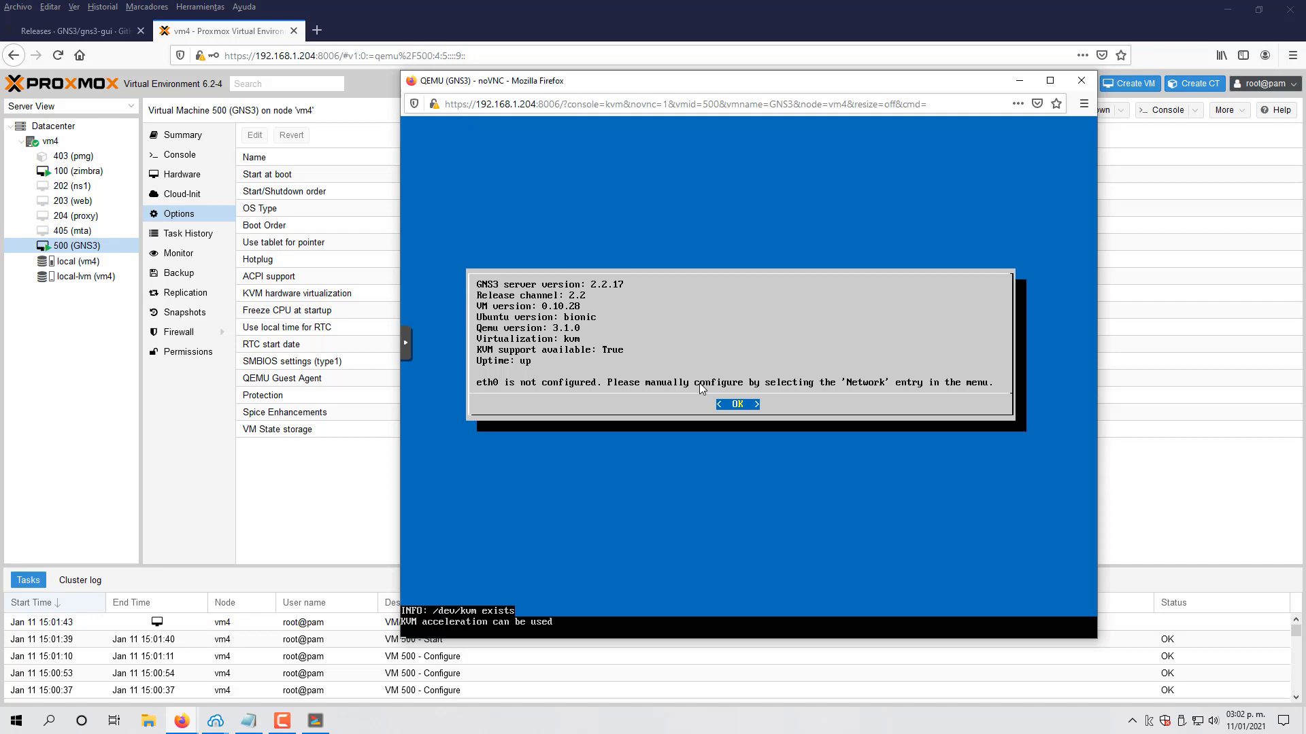
key(Return)
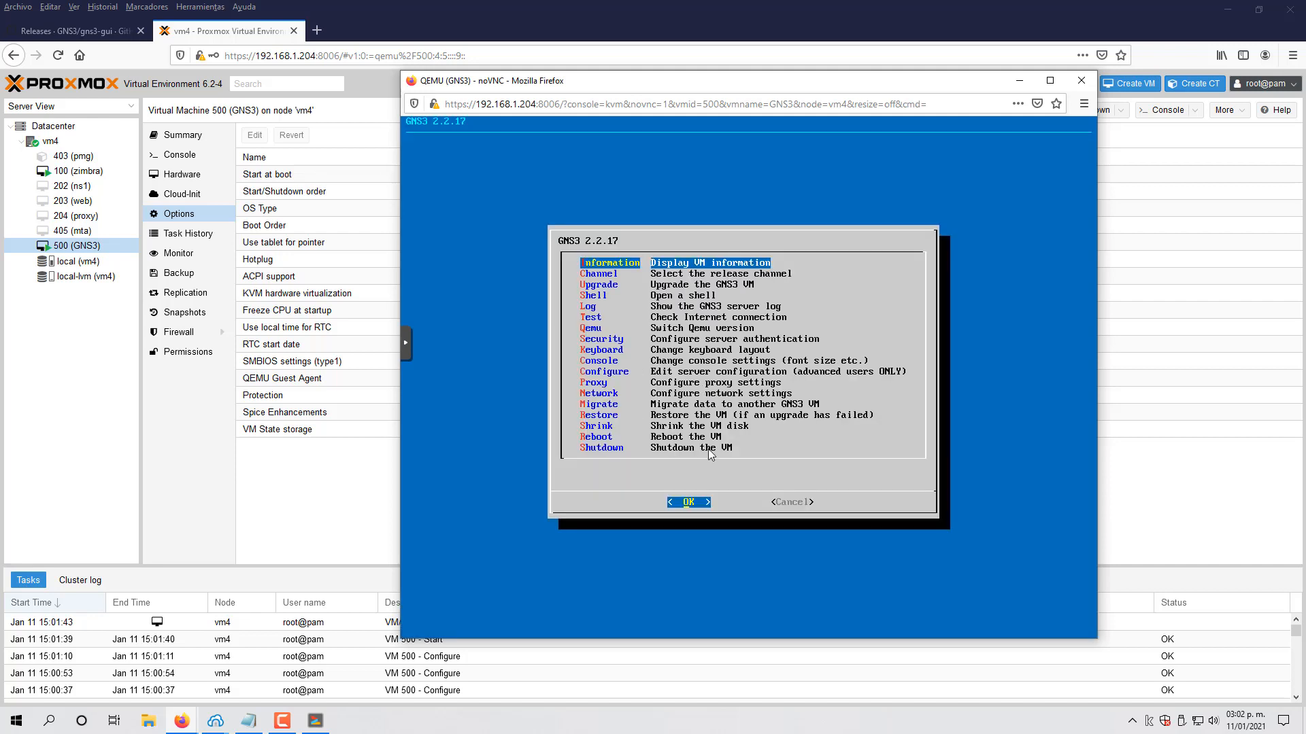
key(Down)
key(Down)
key(Down)
key(Down)
key(Down)
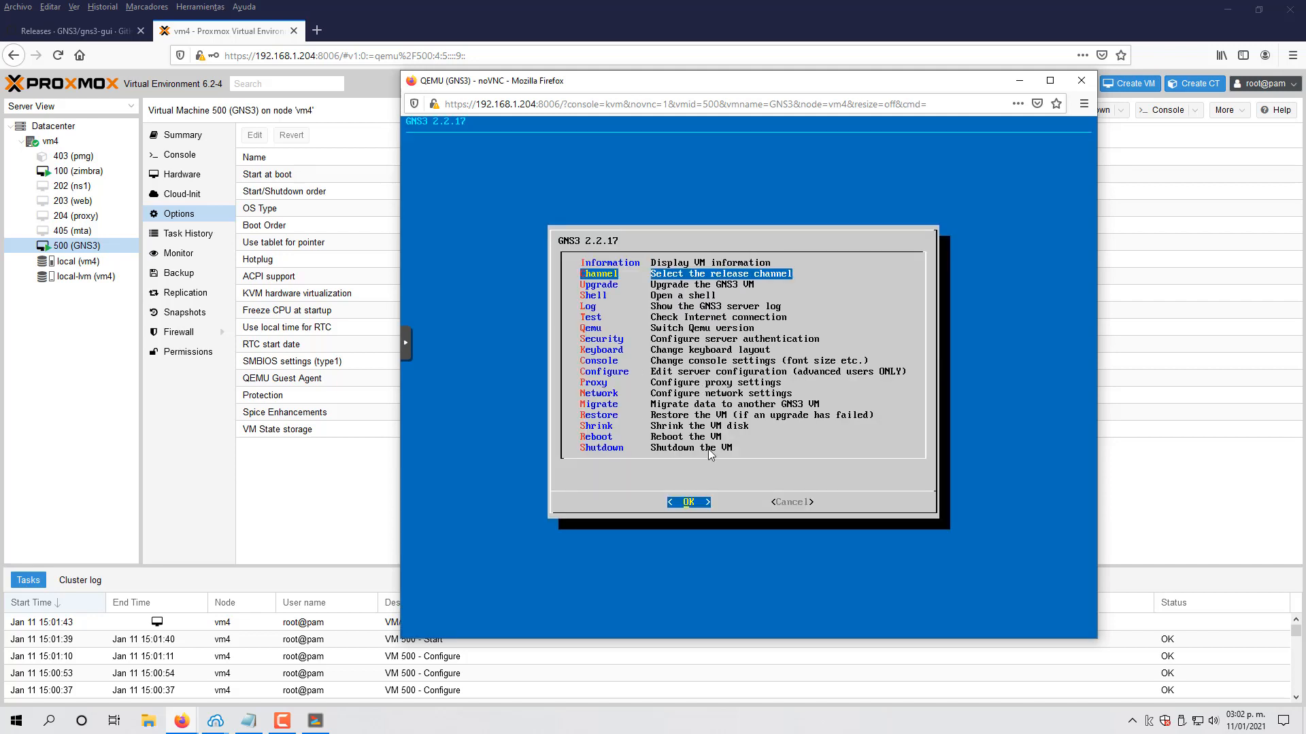
key(Down)
key(Down)
key(Down)
key(Down)
key(Down)
key(Down)
key(Down)
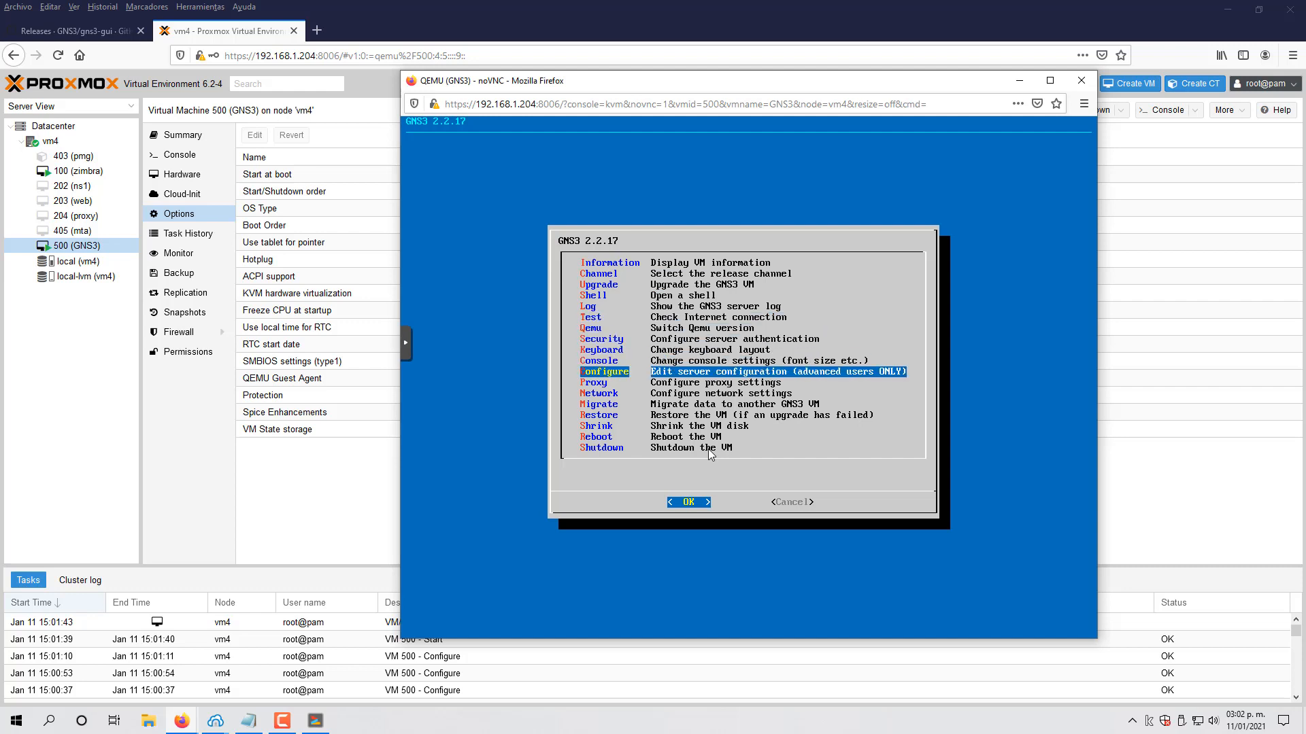
key(Return)
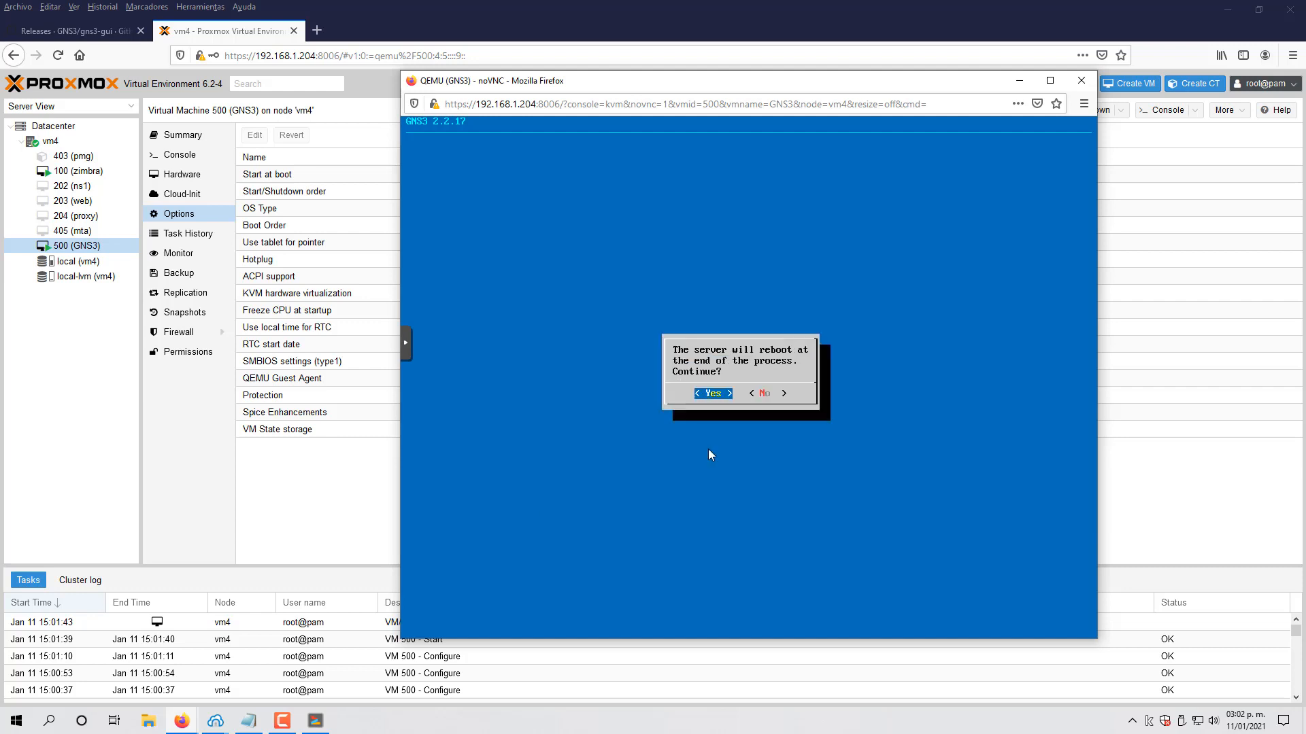
key(Return)
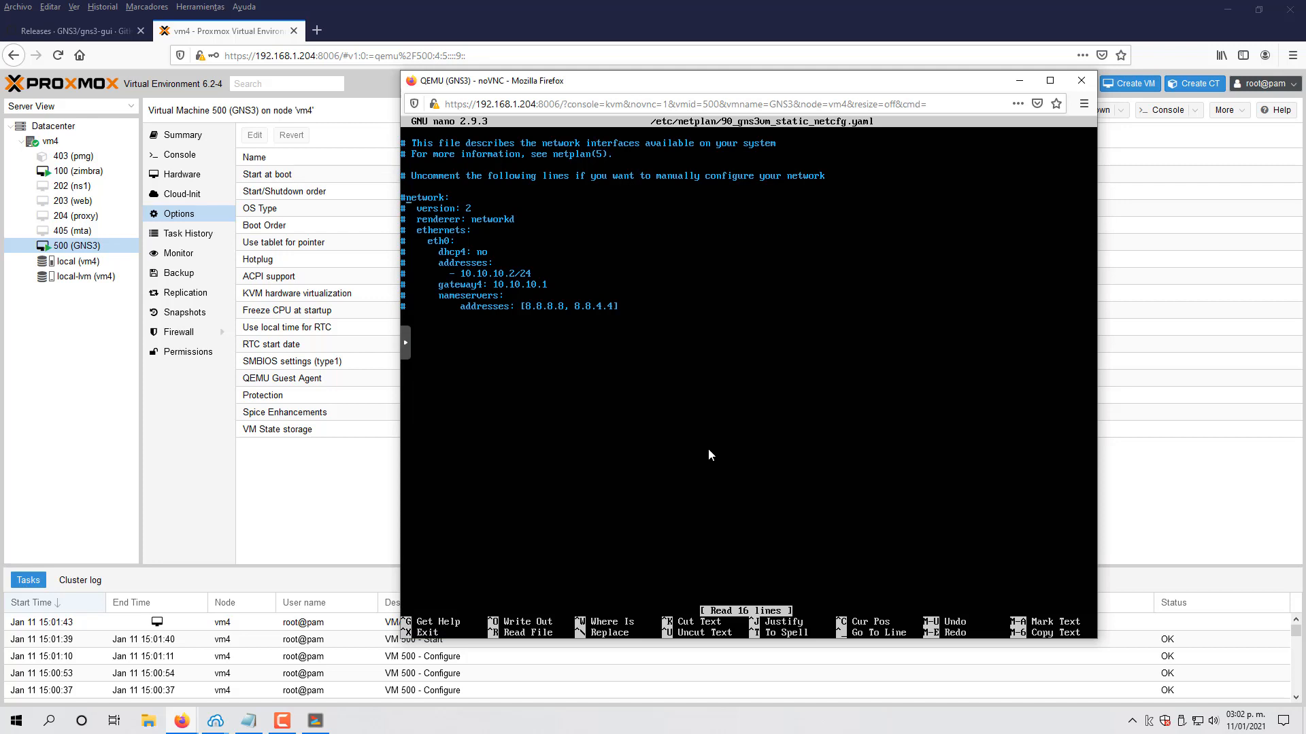
Step: Uncomment the netplan network, ethernets, eth0, dhcp4 and addresses lines
key(Delete)
key(Delete)
key(Down)
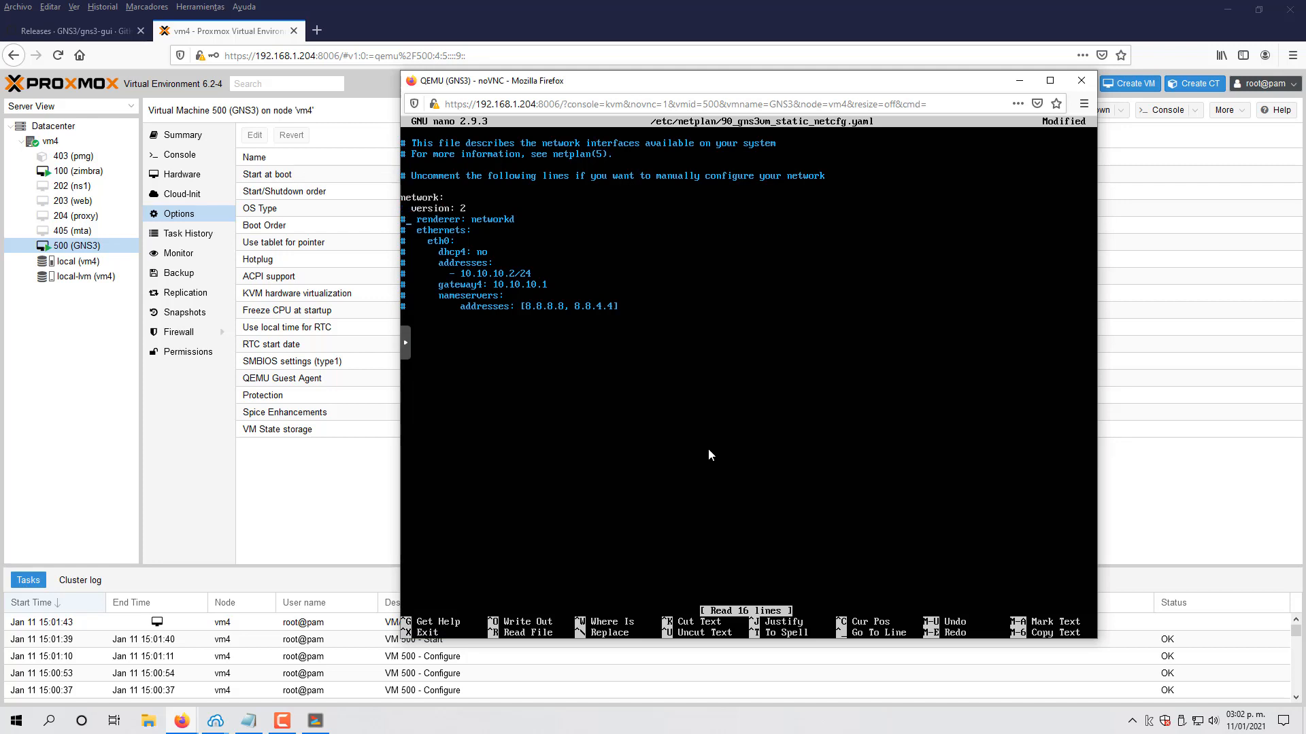
key(Delete)
key(Delete)
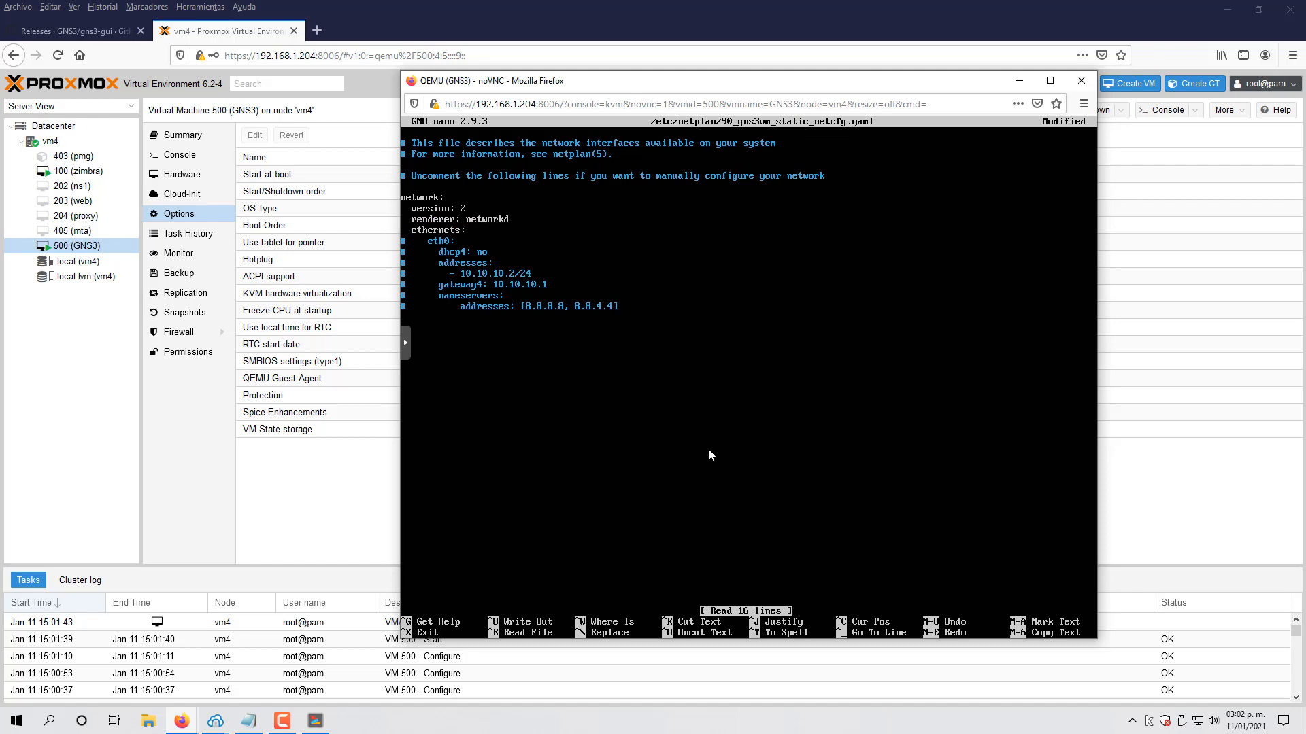
key(Delete)
key(Delete)
key(Down)
key(Delete)
key(Down)
key(Delete)
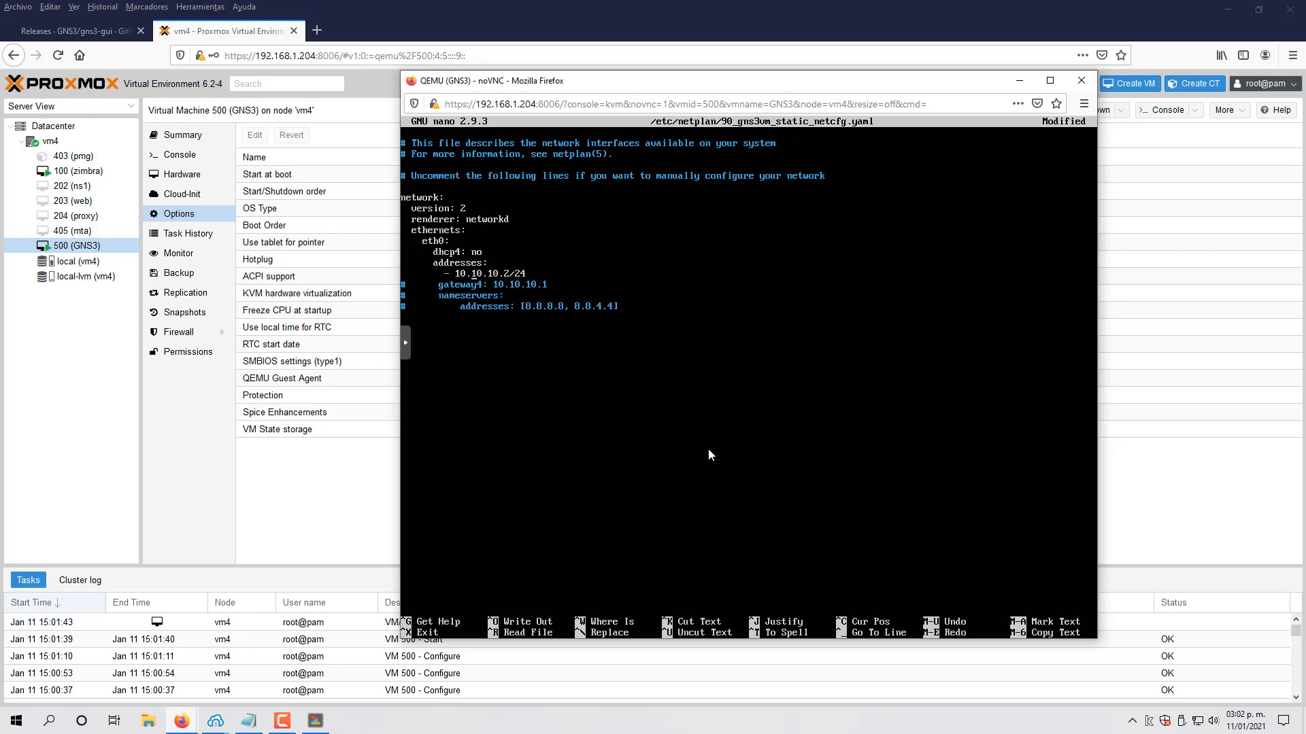
Step: Replace the sample address with 192.168.1.5/24 and the gateway with 192.168.1.1
key(BackSpace)
text(3)
key(BackSpace)
key(BackSpace)
key(BackSpace)
key(BackSpace)
key(BackSpace)
key(BackSpace)
key(BackSpace)
key(BackSpace)
key(BackSpace)
key(BackSpace)
text(192.168.1.5)
key(BackSpace)
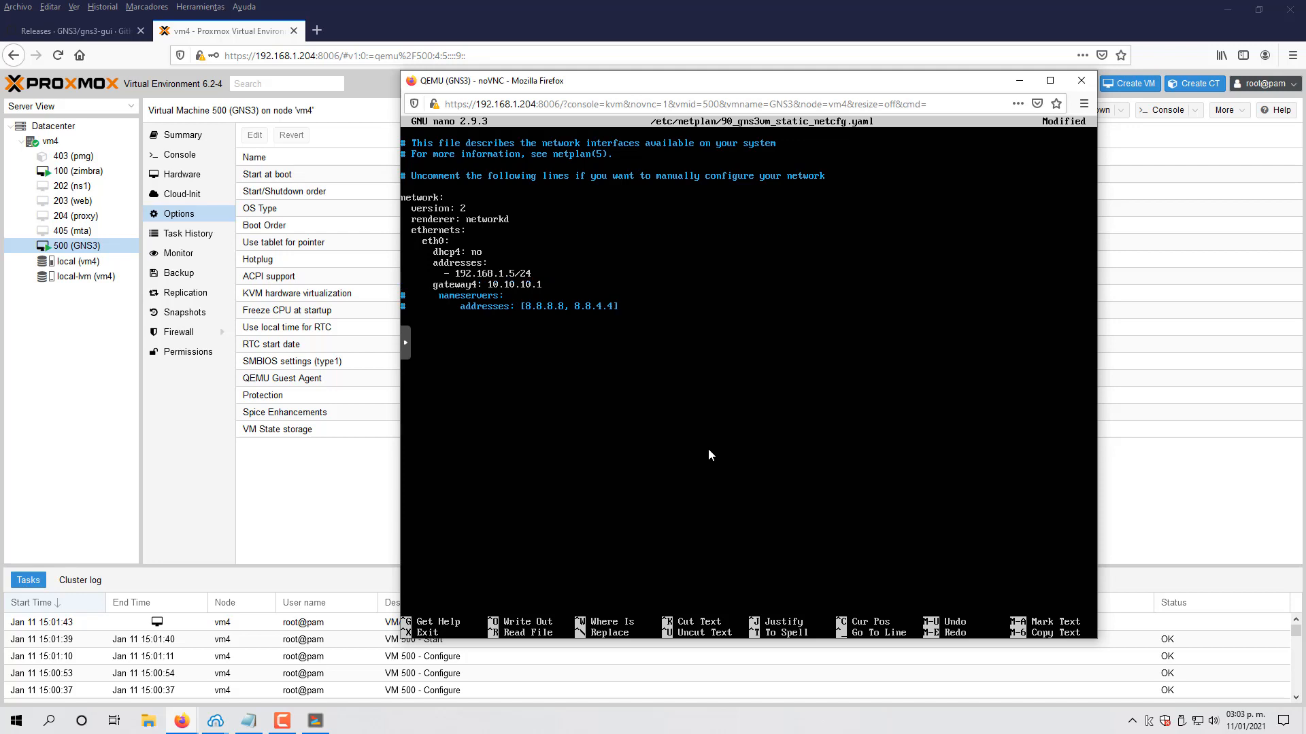
key(BackSpace)
key(BackSpace)
key(BackSpace)
key(BackSpace)
key(BackSpace)
key(BackSpace)
text(192.1)
Step: Set the nameserver to 192.168.1.2, save the file and exit nano
key(Home)
key(Delete)
key(Delete)
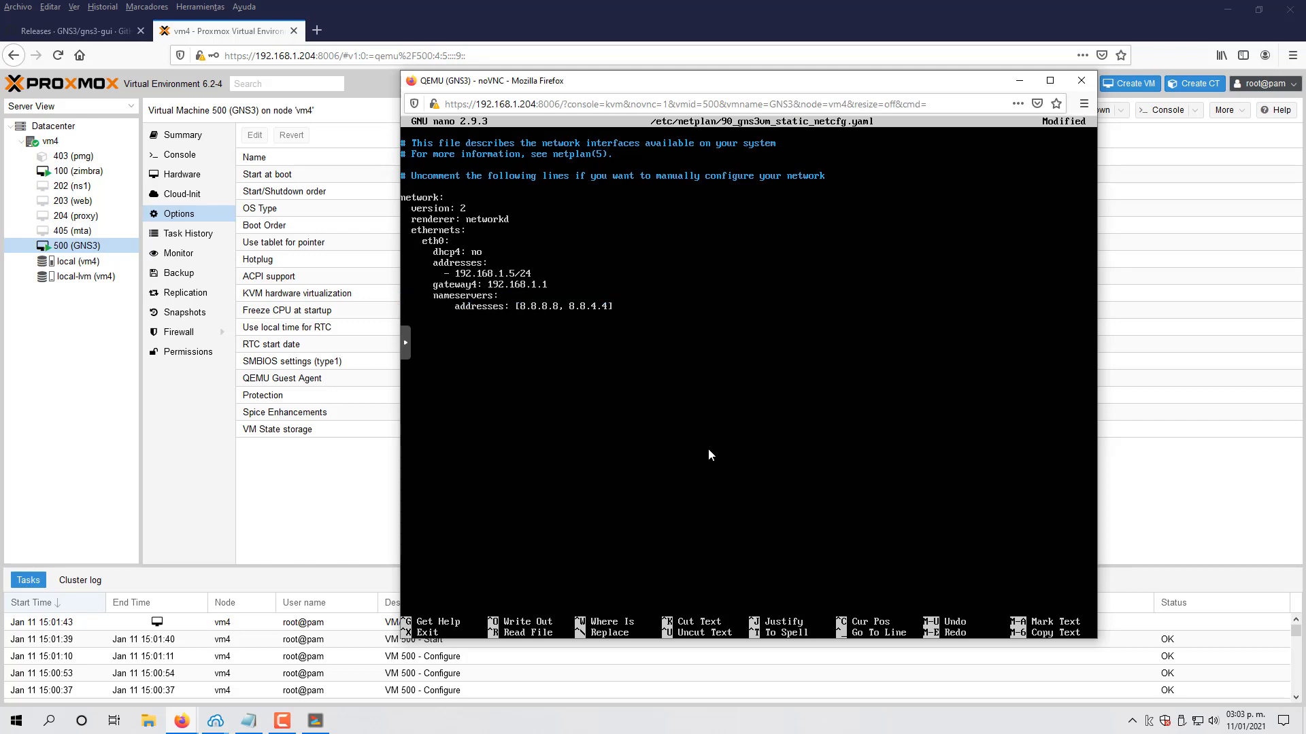
key(BackSpace)
key(BackSpace)
key(BackSpace)
key(BackSpace)
key(BackSpace)
key(BackSpace)
key(BackSpace)
key(BackSpace)
key(BackSpace)
key(BackSpace)
key(BackSpace)
key(BackSpace)
key(BackSpace)
key(BackSpace)
key(BackSpace)
key(BackSpace)
text(192.168.1.2)
key(ctrl+o)
key(Return)
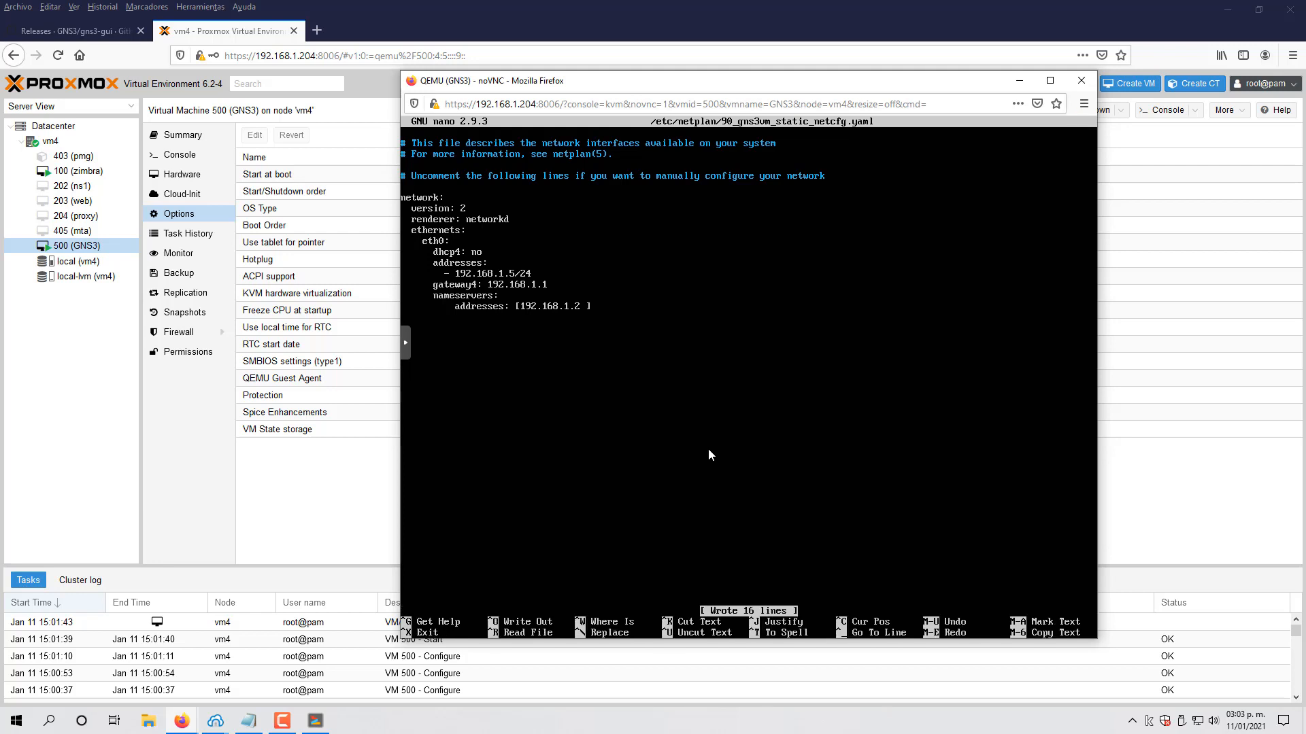
key(ctrl+x)
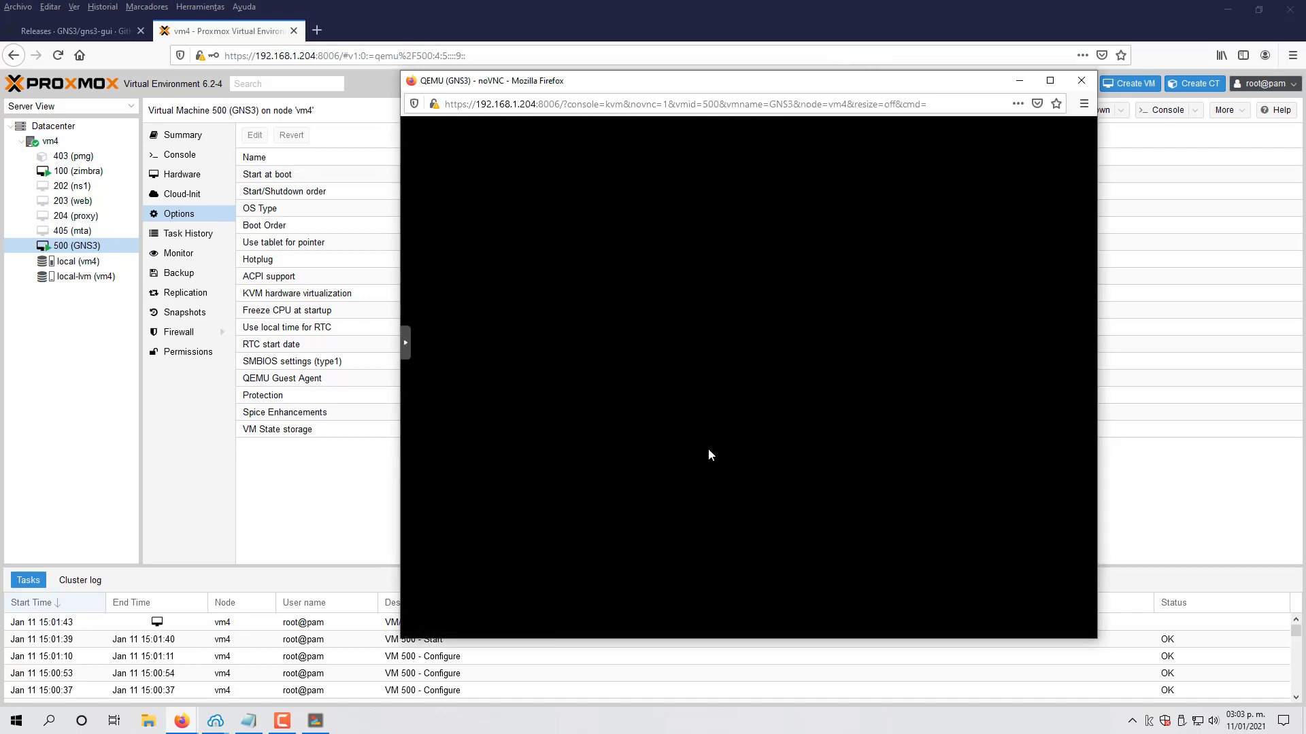
Step: Run a continuous ping to 192.168.1.5 from the Windows Run box
key(super+r)
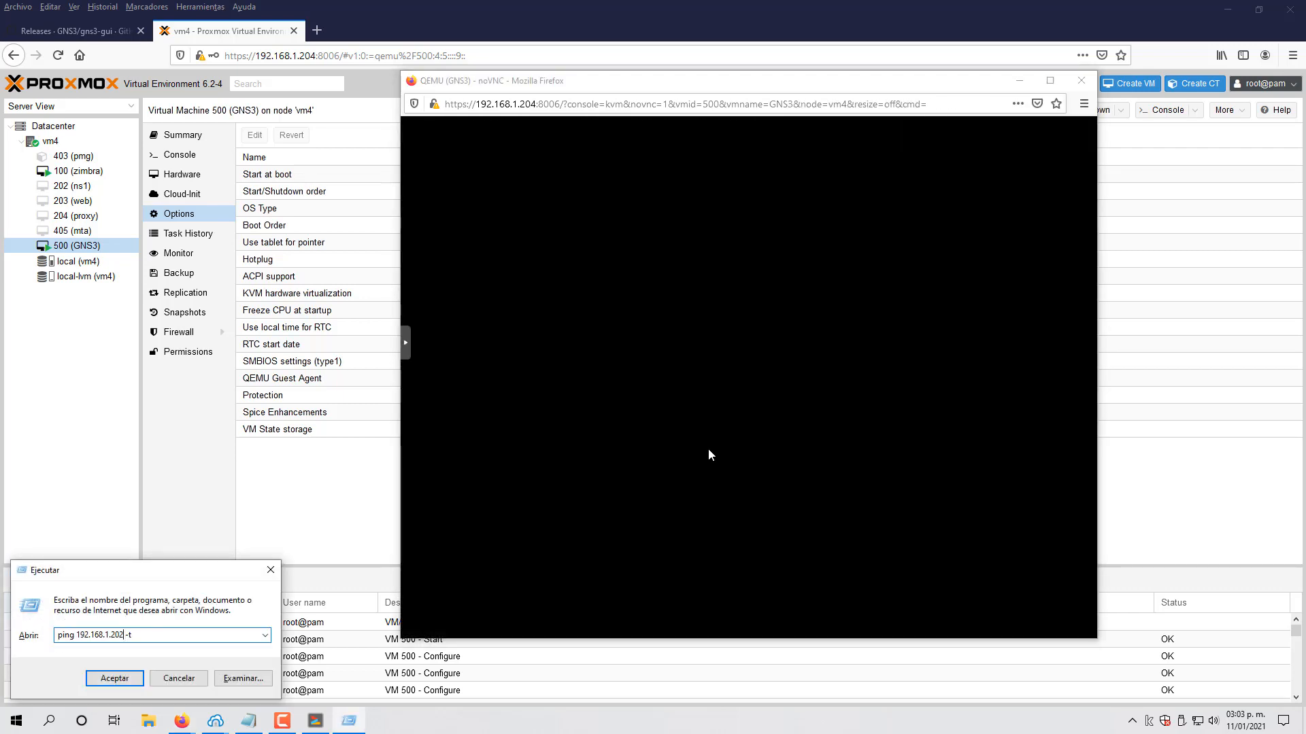
key(BackSpace)
key(BackSpace)
key(BackSpace)
text(5)
key(Return)
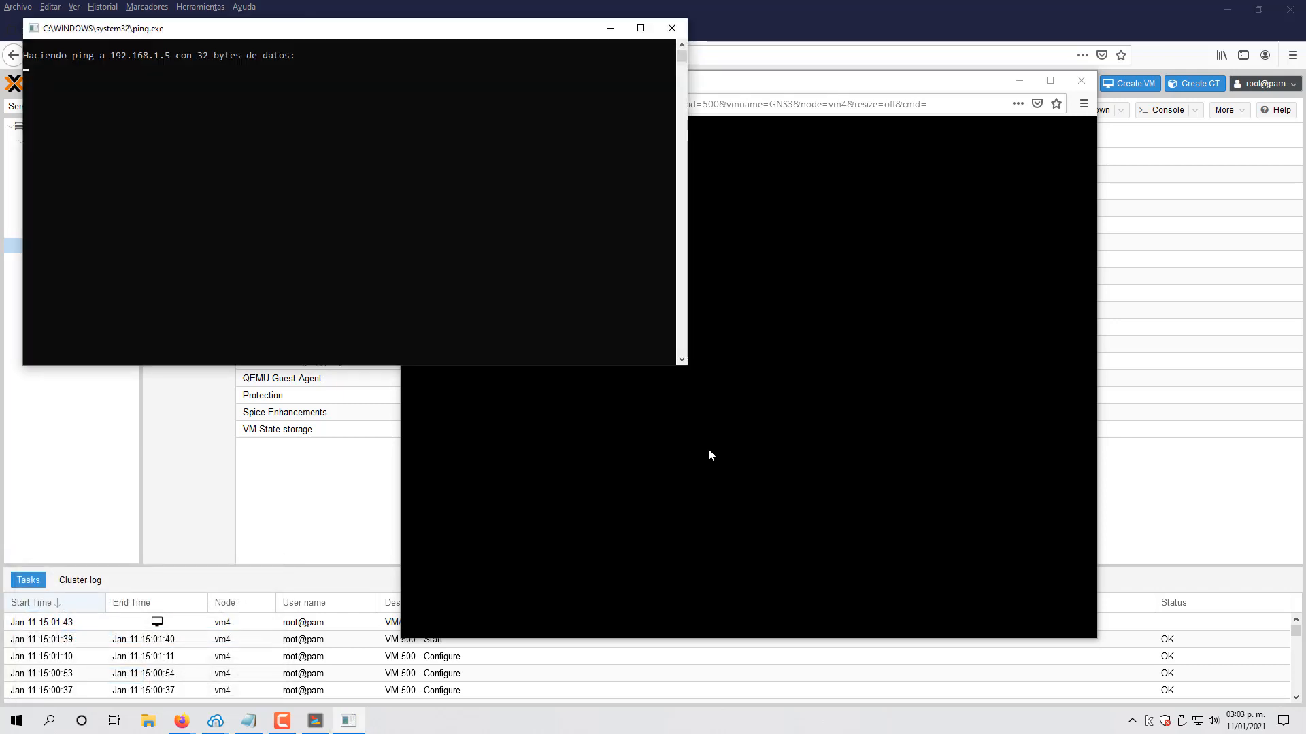
Step: Arrange the VM console and ping windows to watch the replies and reboot
click(708, 454)
drag(535, 86, 657, 60)
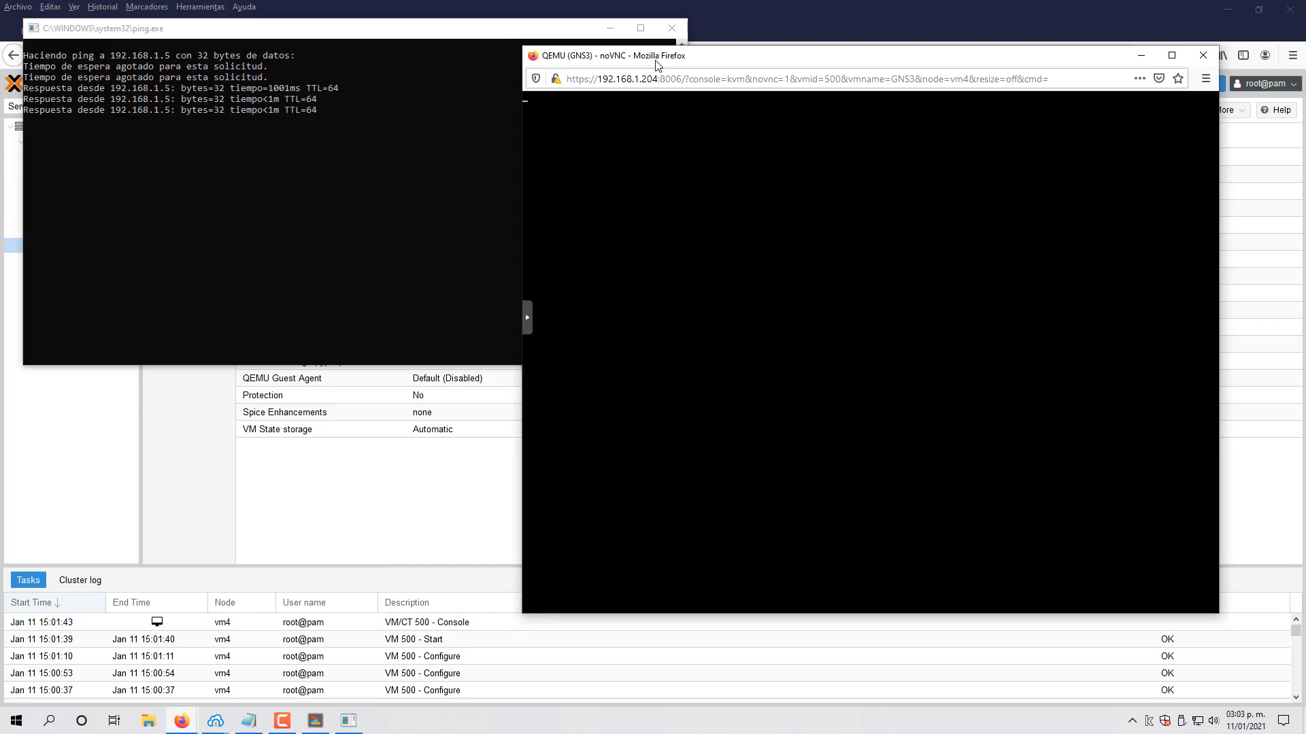
click(311, 26)
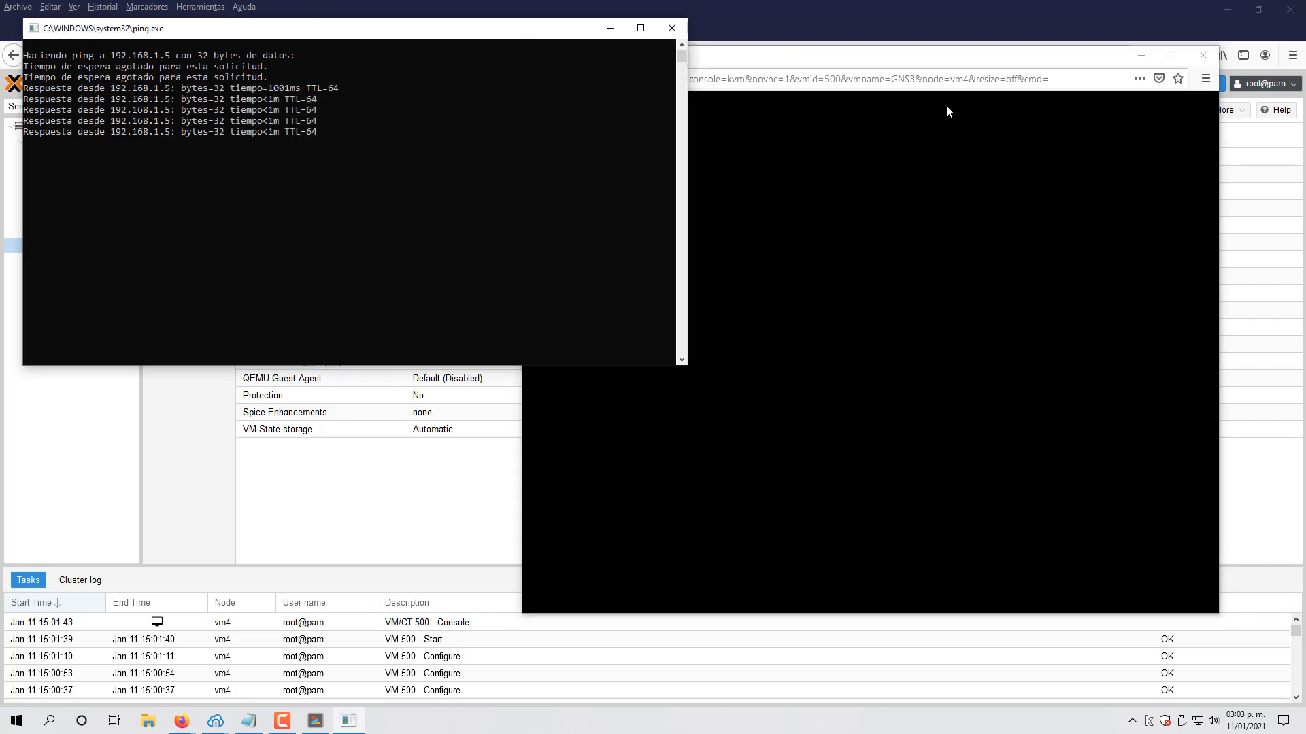
click(891, 218)
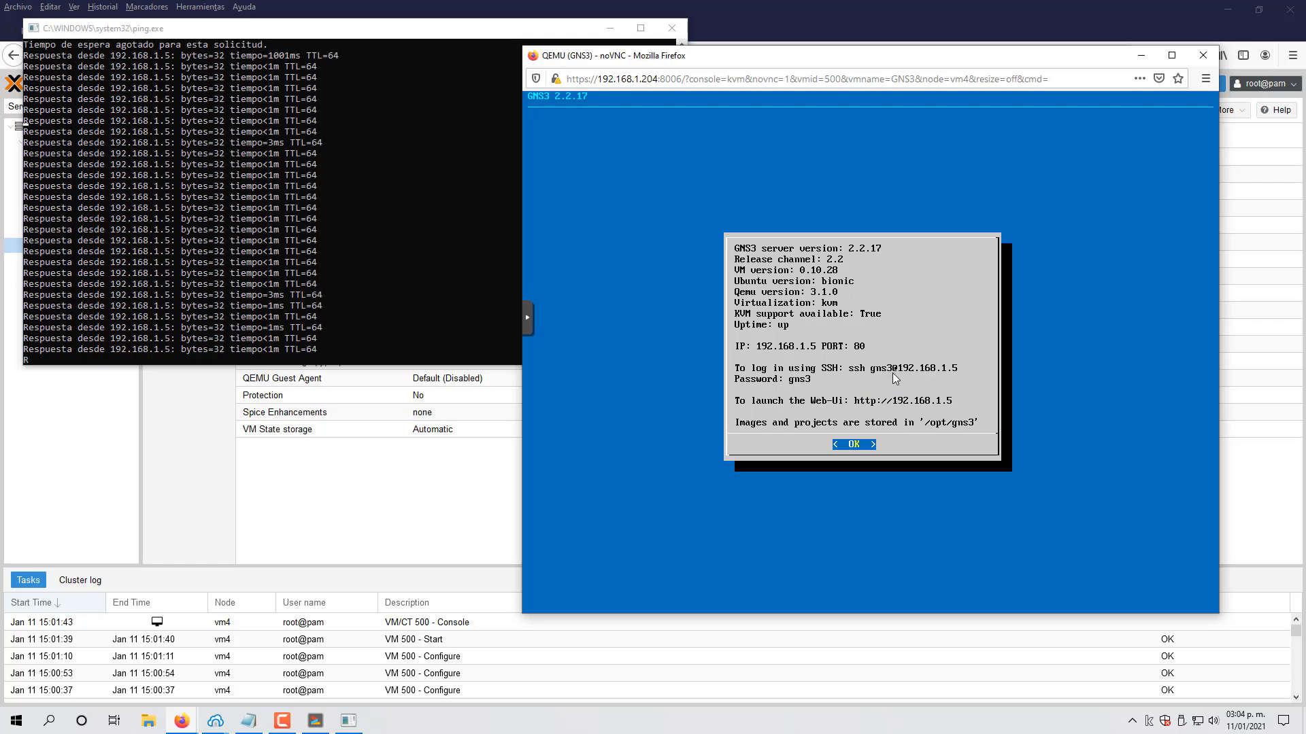
Step: Load the GNS3 Web UI at 192.168.1.5 in a new Firefox tab
click(734, 6)
click(317, 30)
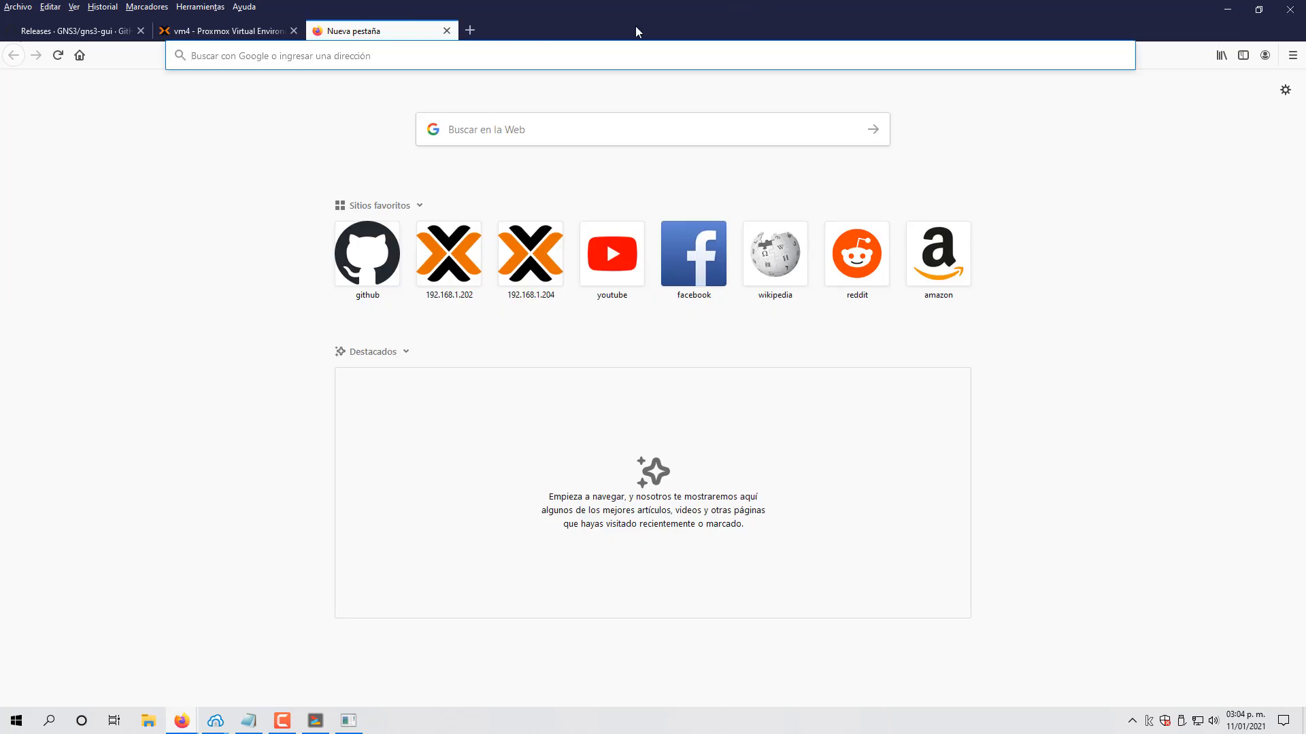
text(192.168.)
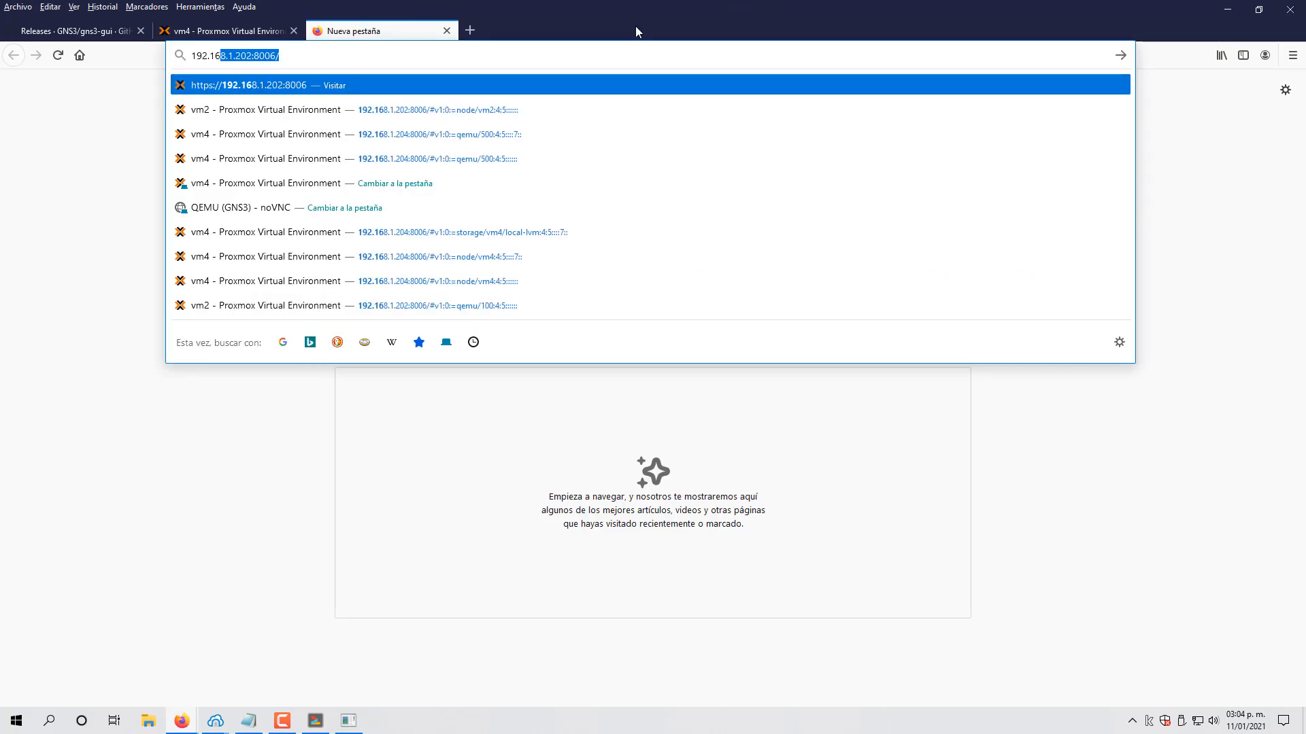
text(1.5)
key(Return)
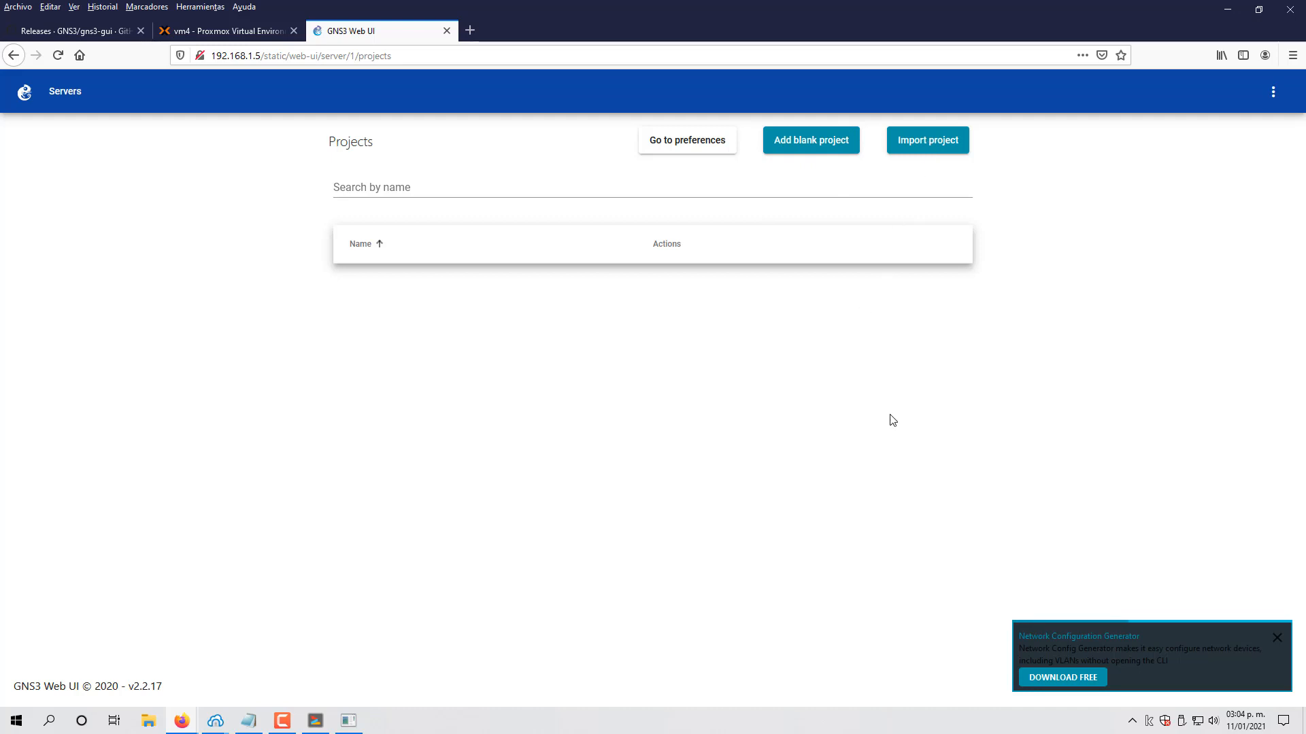
Step: Add a blank project named Networld
click(820, 146)
click(602, 378)
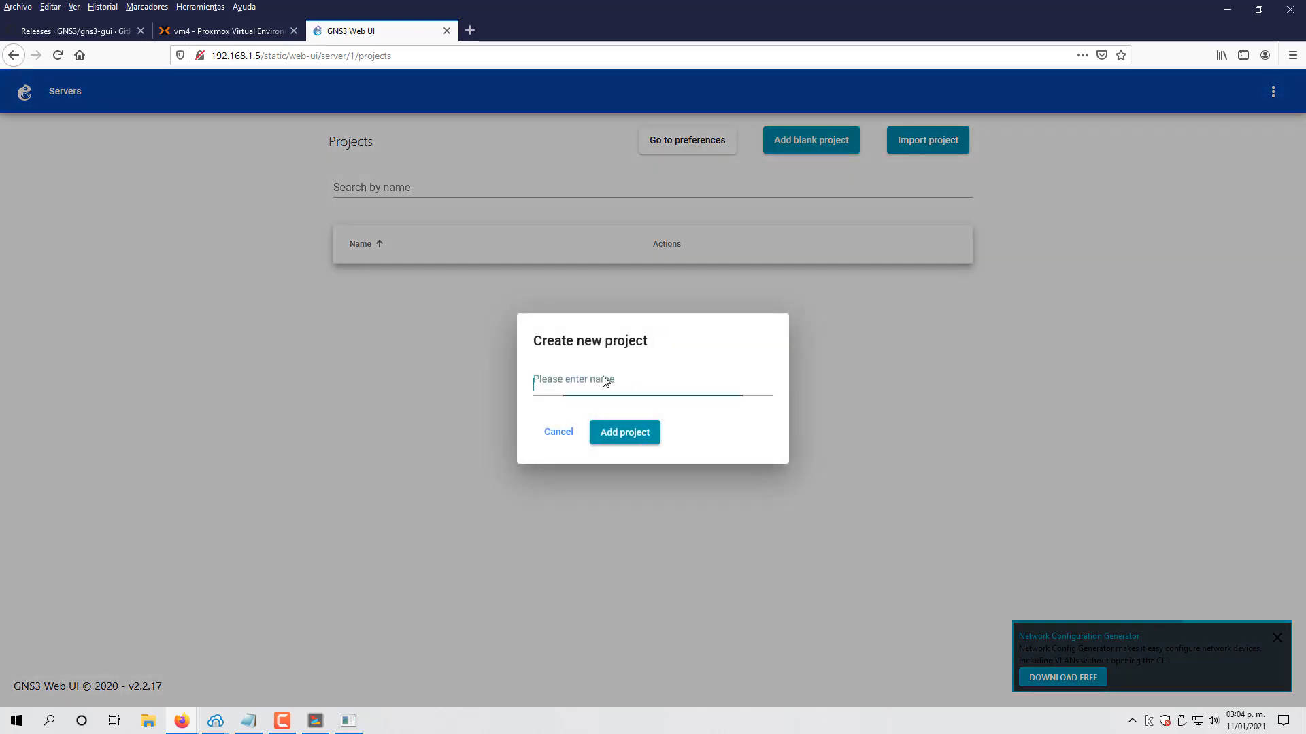
text(Networld)
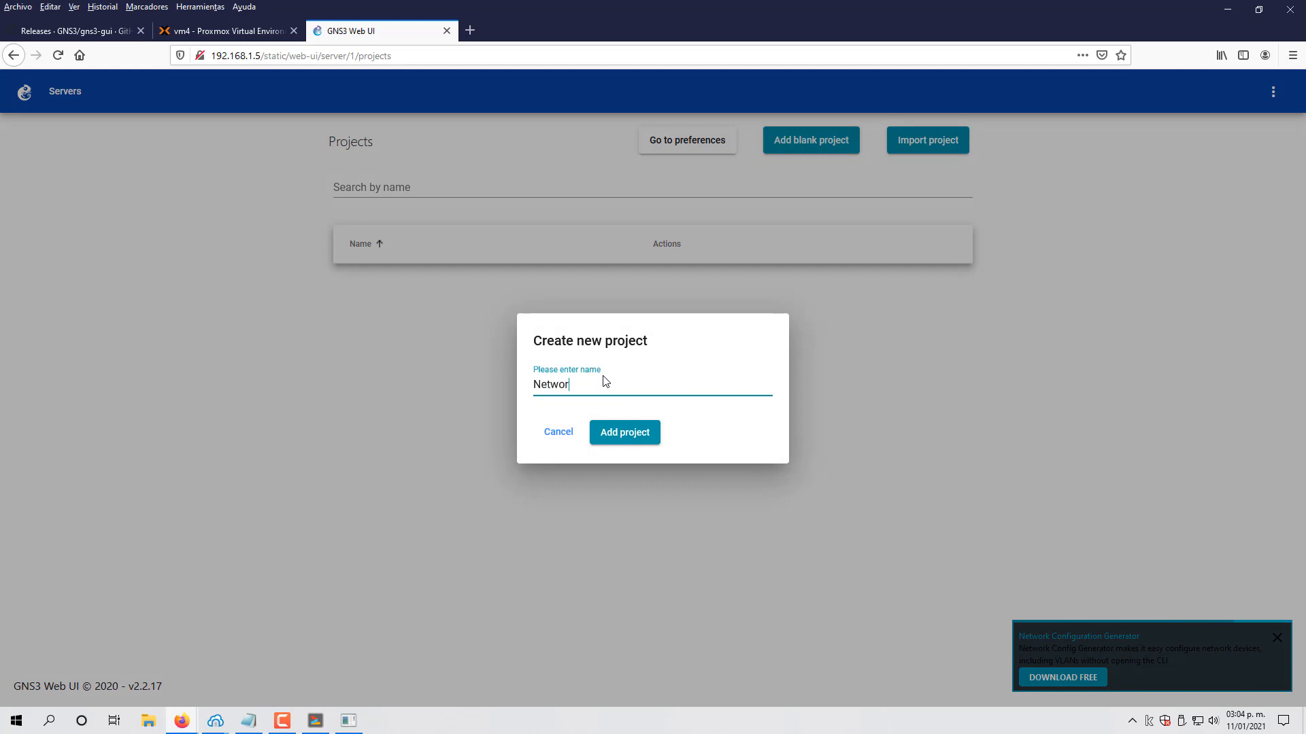
click(625, 435)
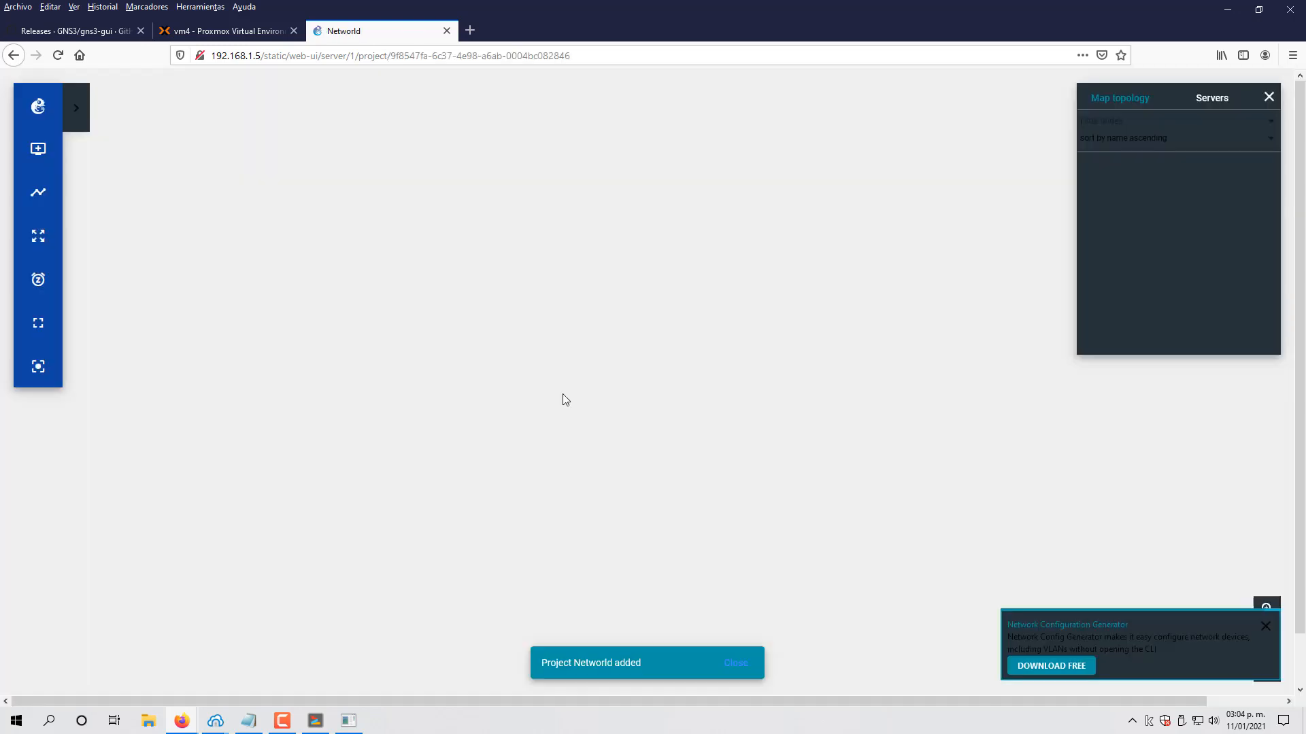
click(45, 154)
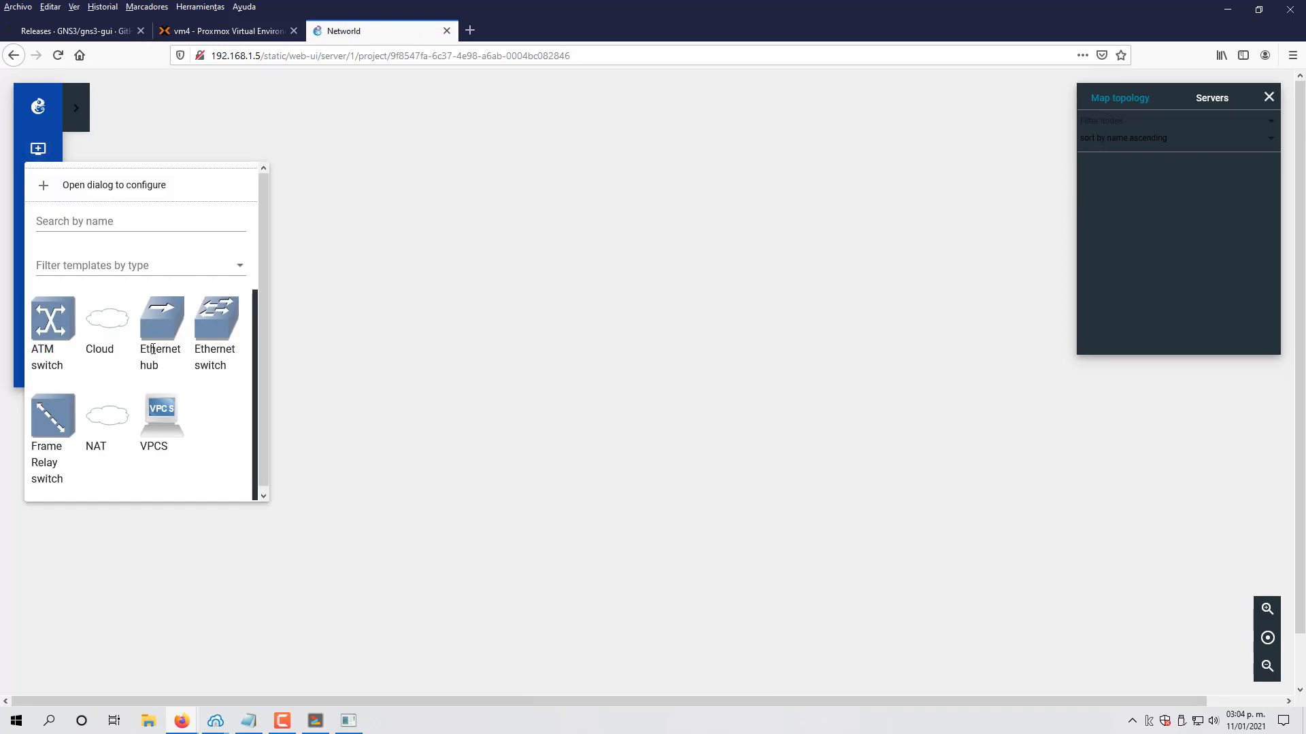
drag(161, 320, 379, 312)
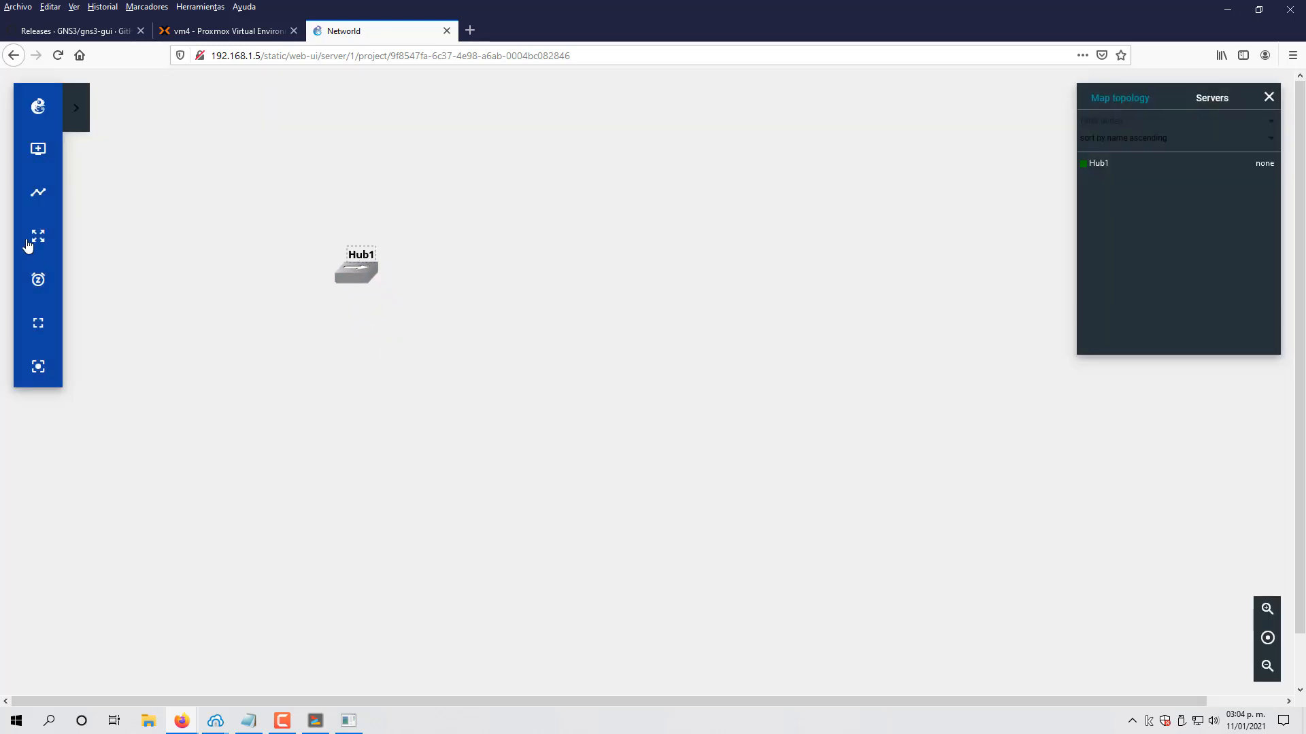
click(38, 151)
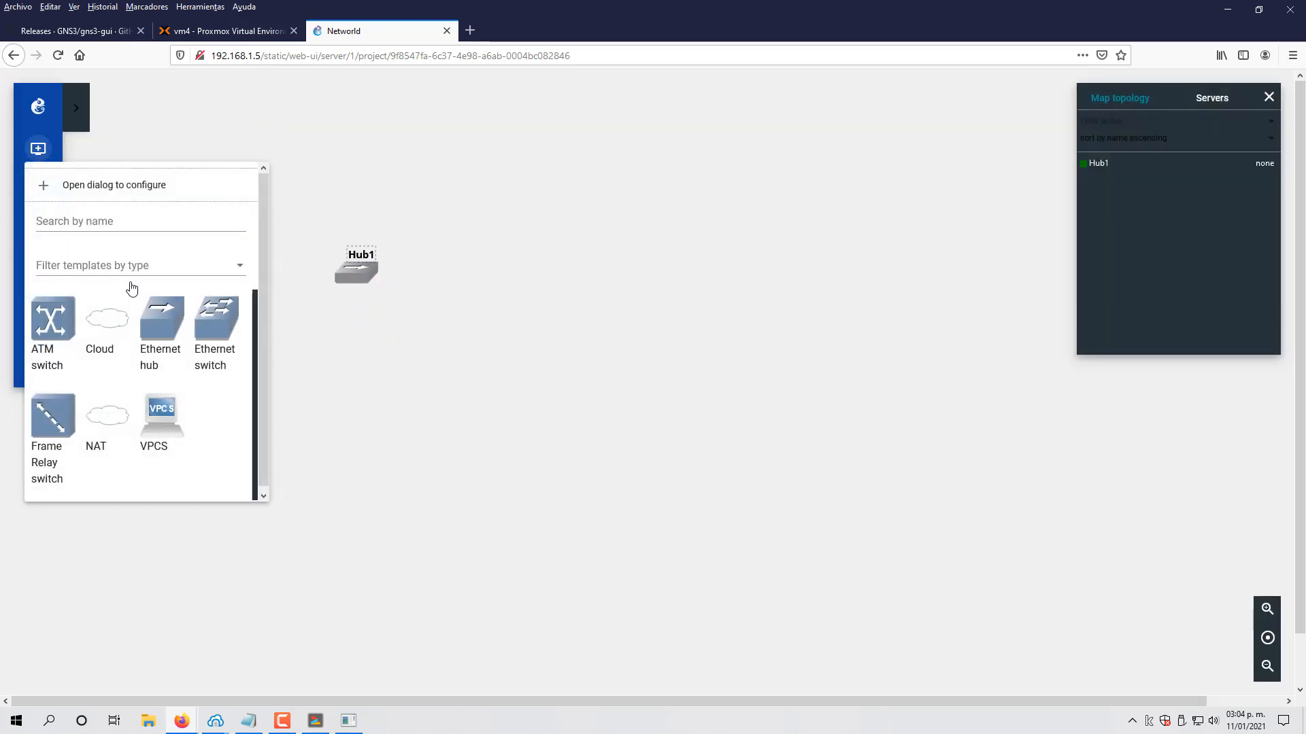
click(100, 320)
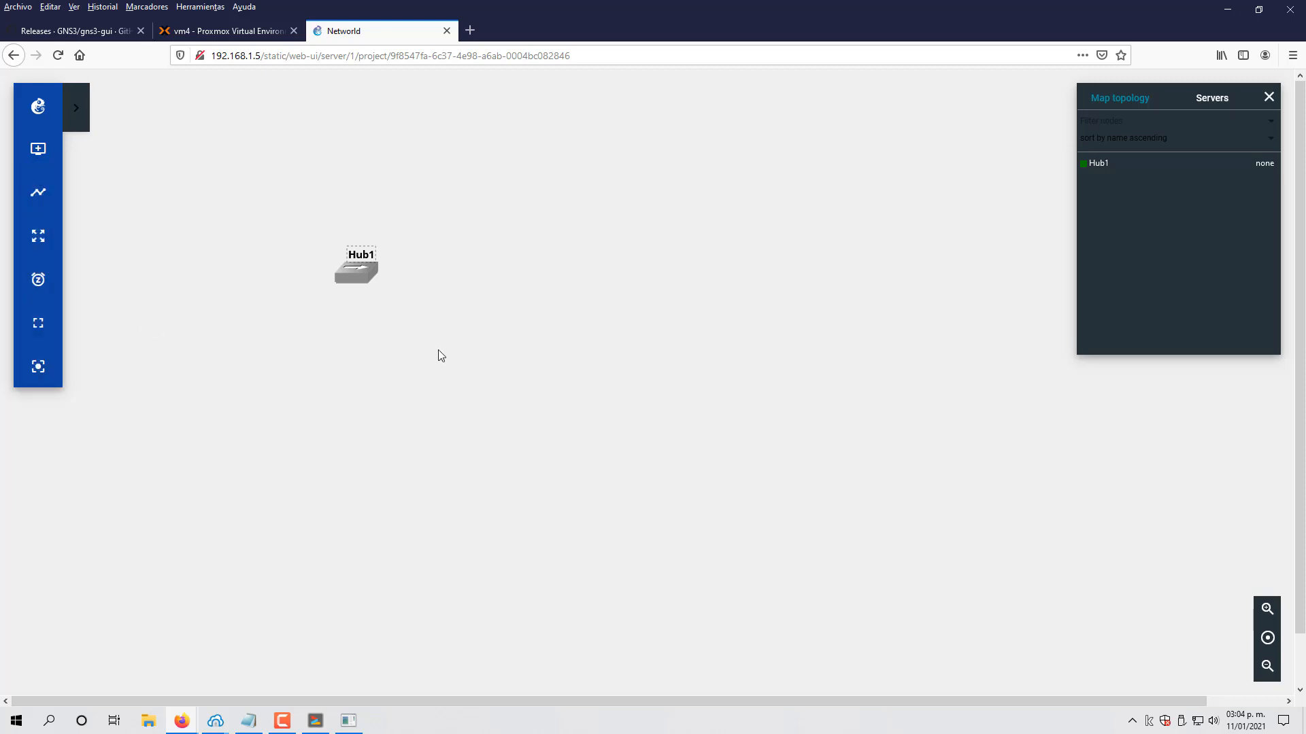
click(42, 148)
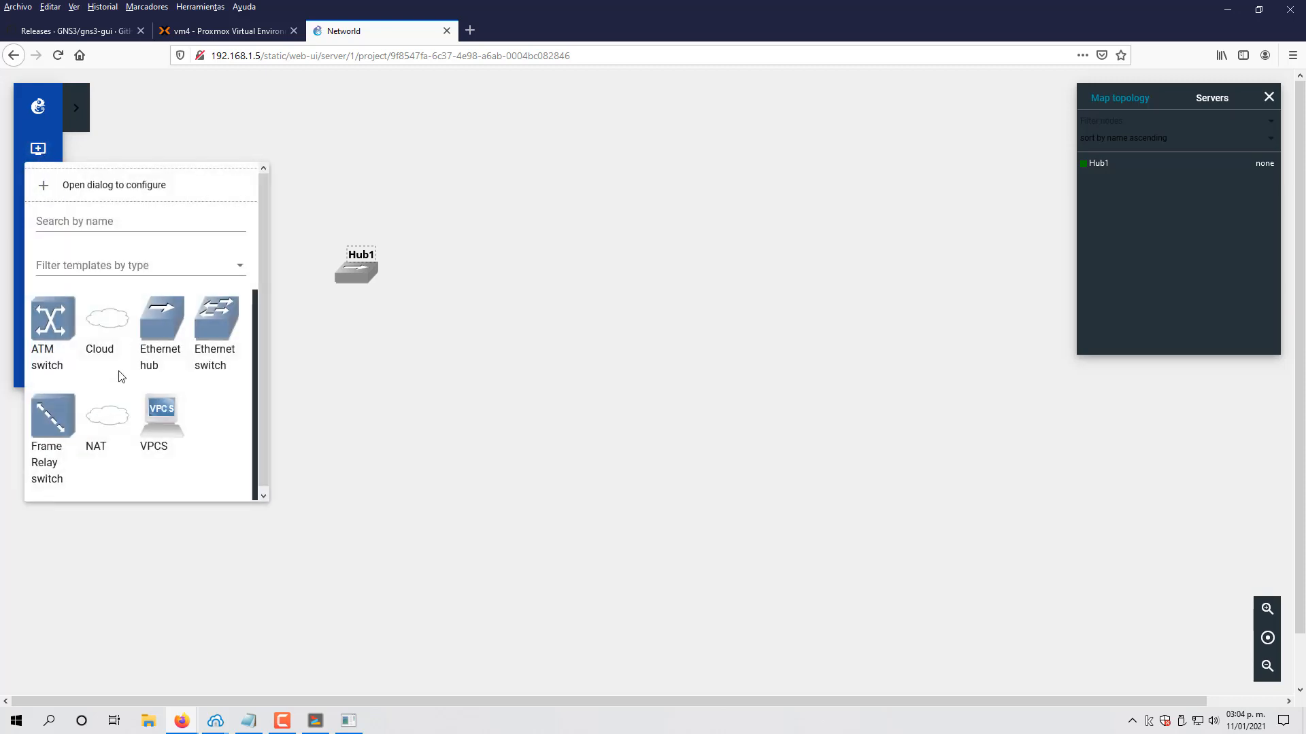
drag(109, 325, 478, 354)
click(38, 193)
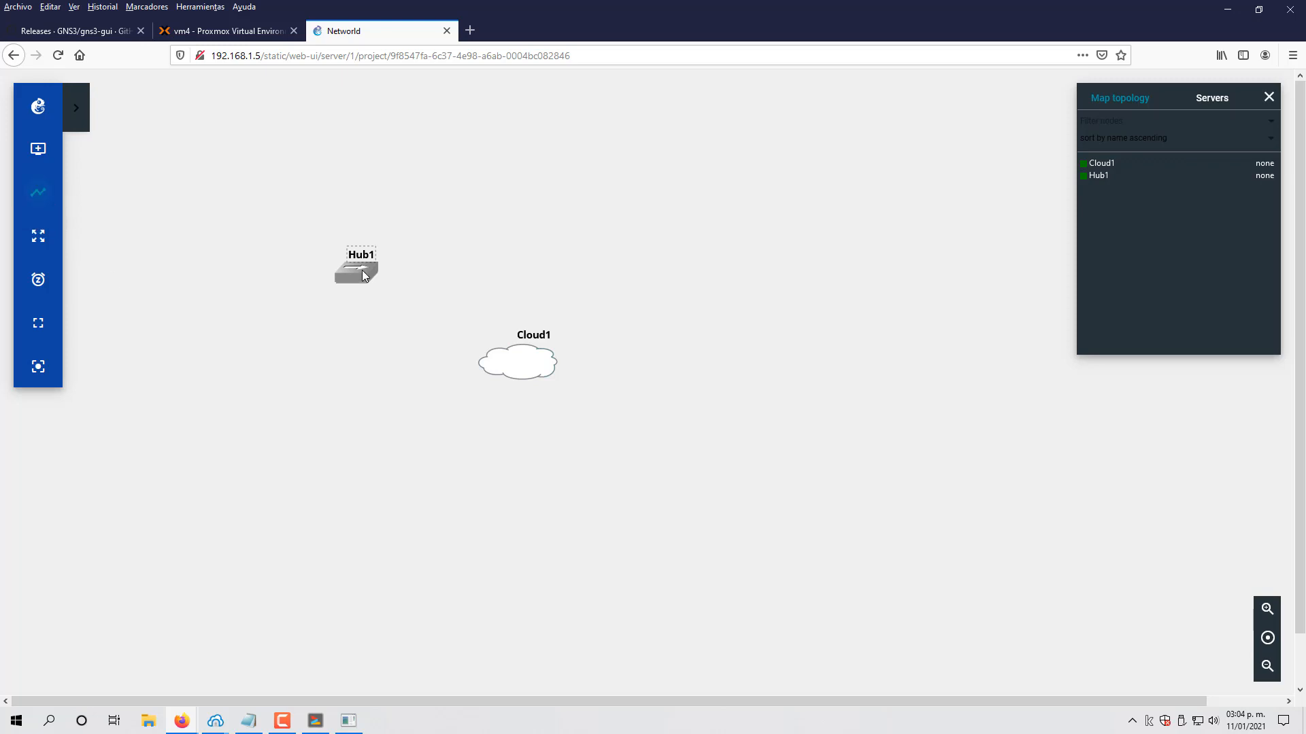
click(365, 273)
click(383, 285)
click(518, 361)
click(535, 376)
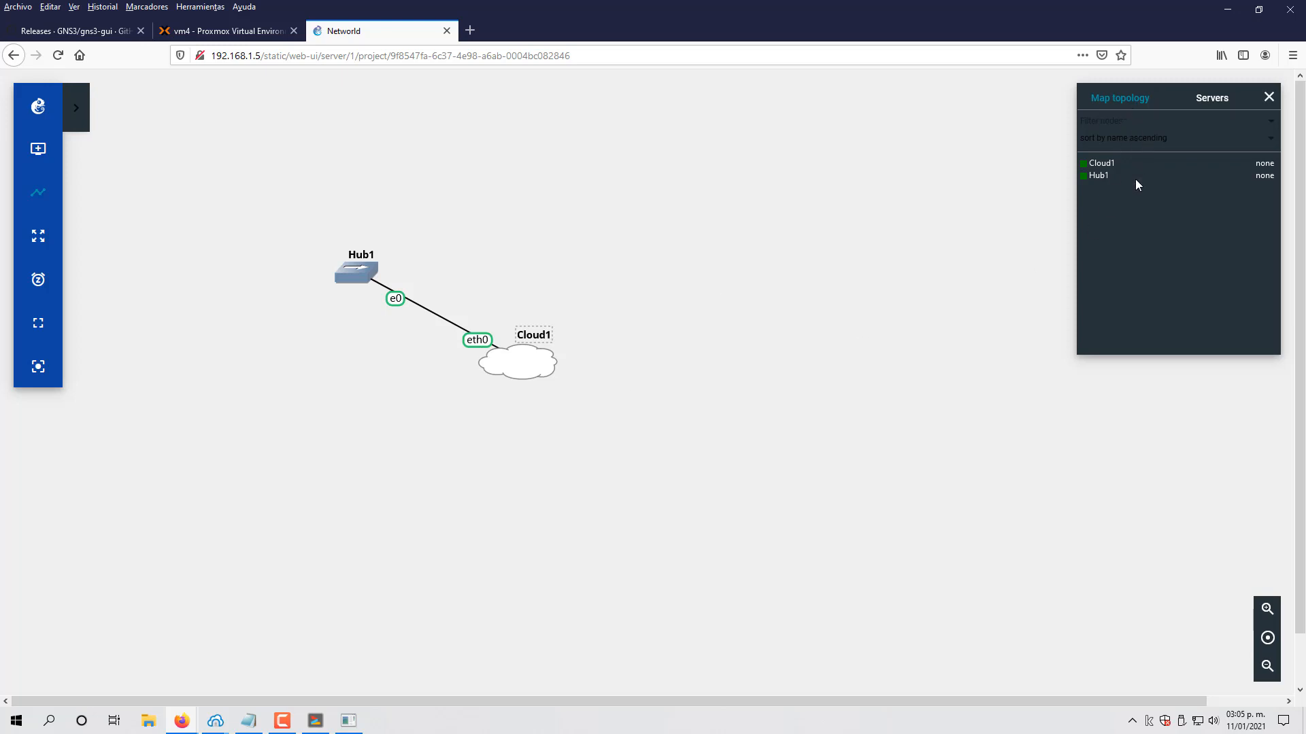
click(363, 273)
click(363, 273)
right_click(363, 273)
click(393, 310)
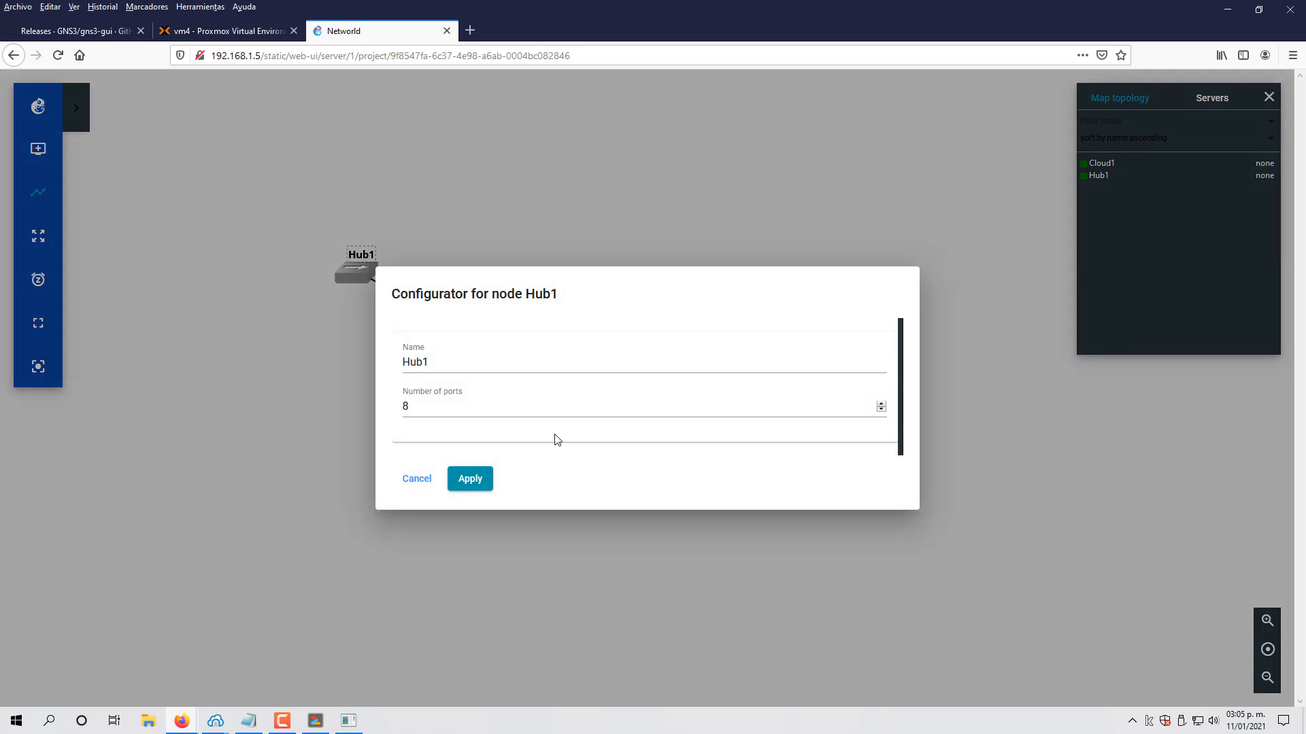
click(408, 480)
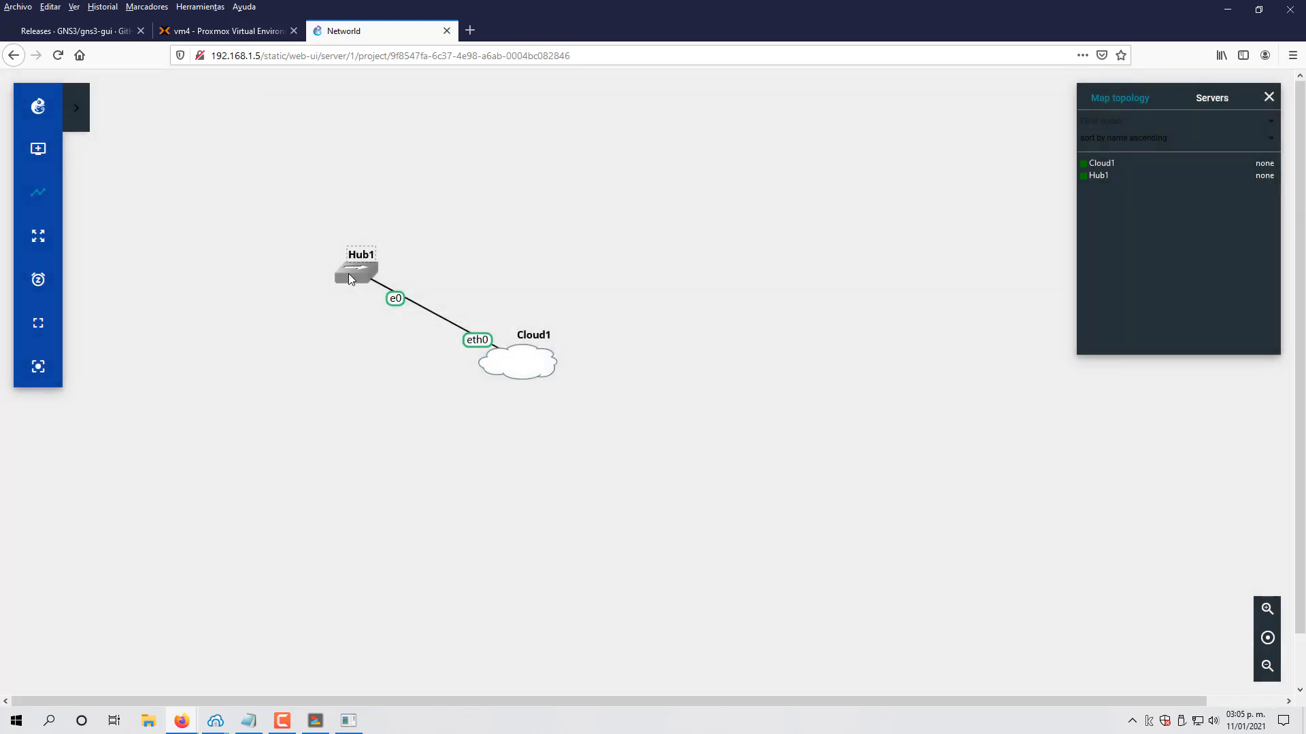
right_click(349, 276)
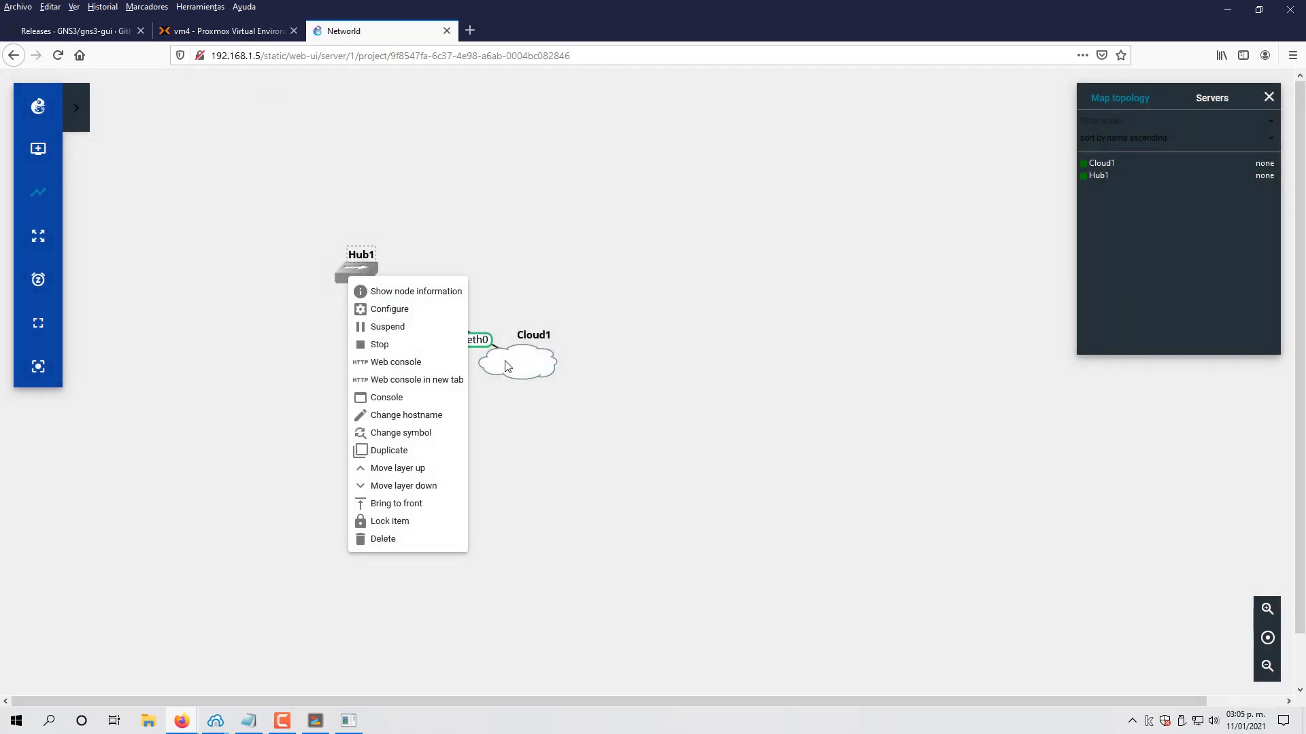
click(507, 366)
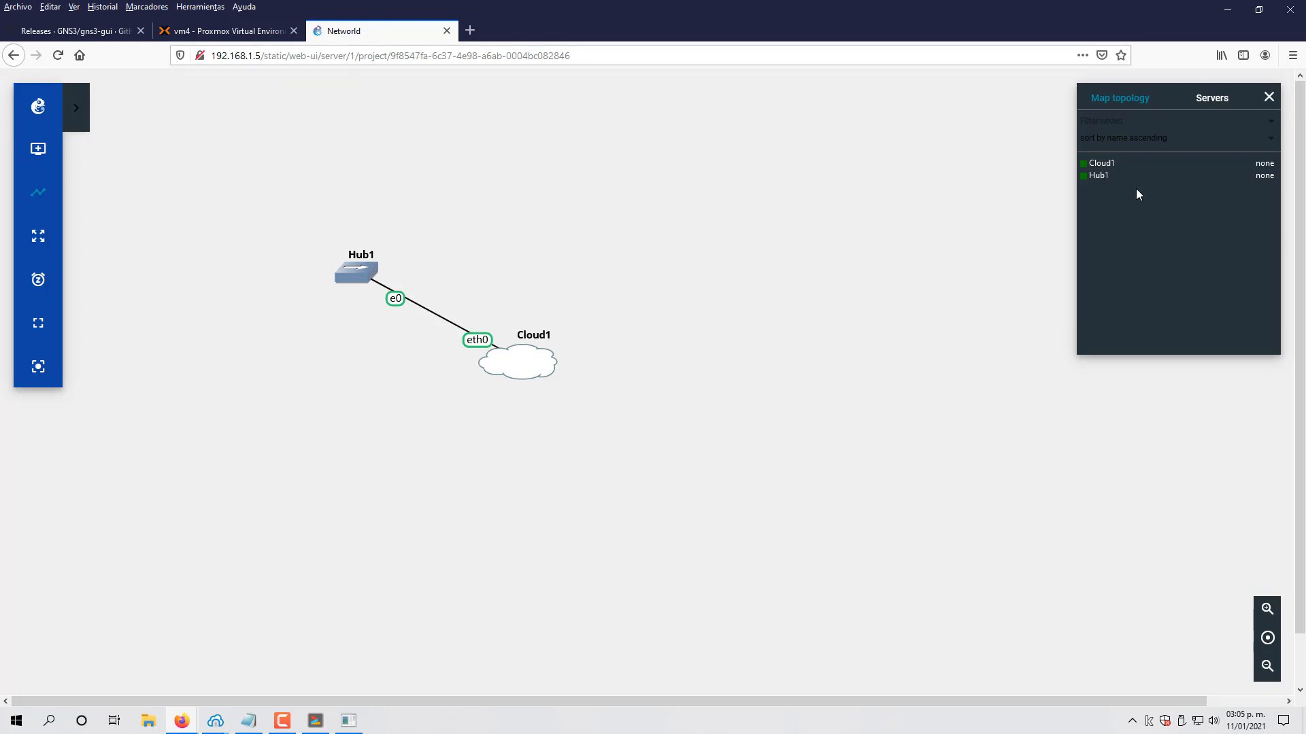
Step: Trim the URL to the server's projects page and open Settings from the main options menu
click(77, 108)
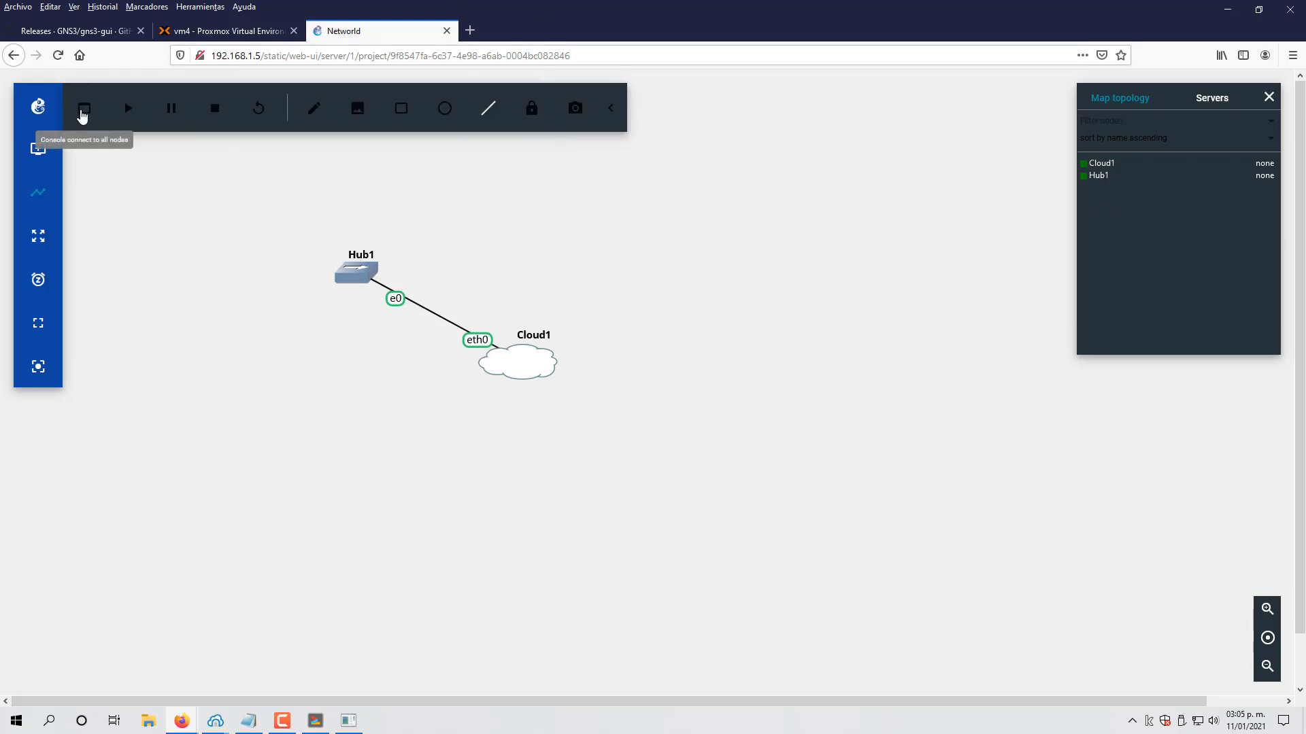
click(610, 108)
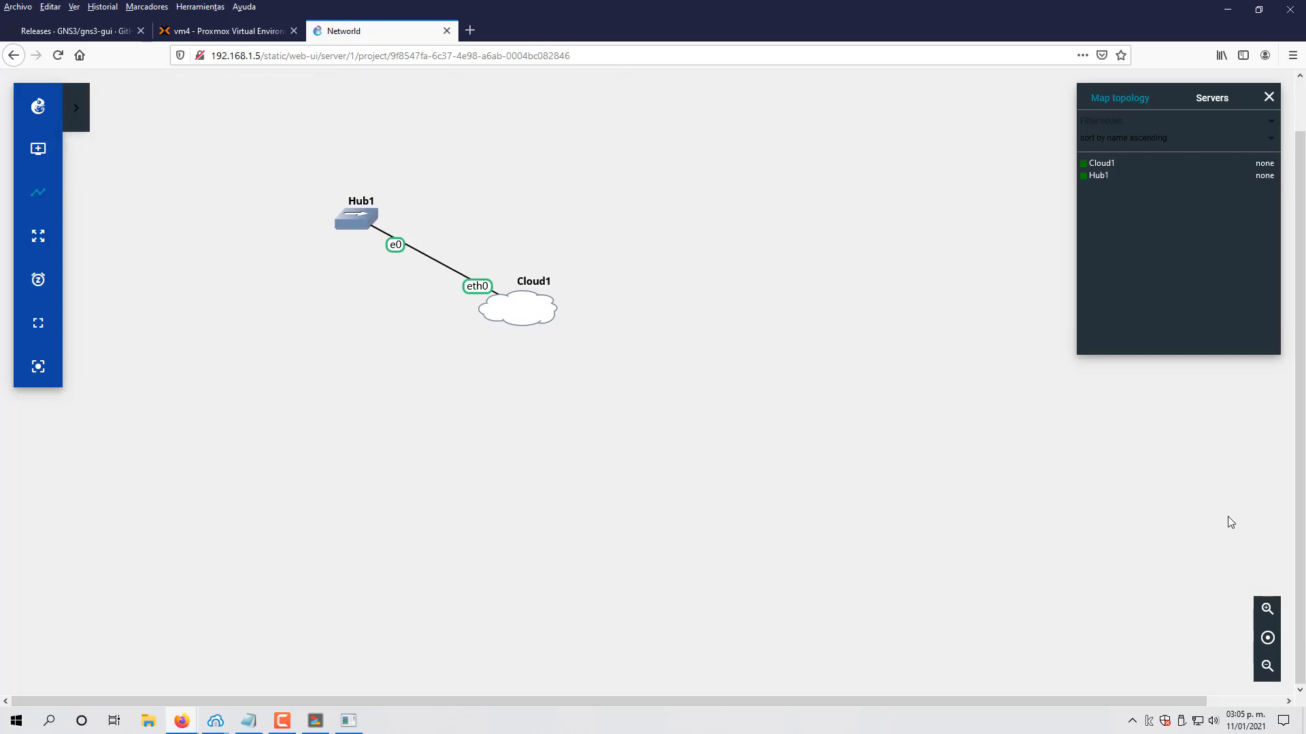
click(1211, 99)
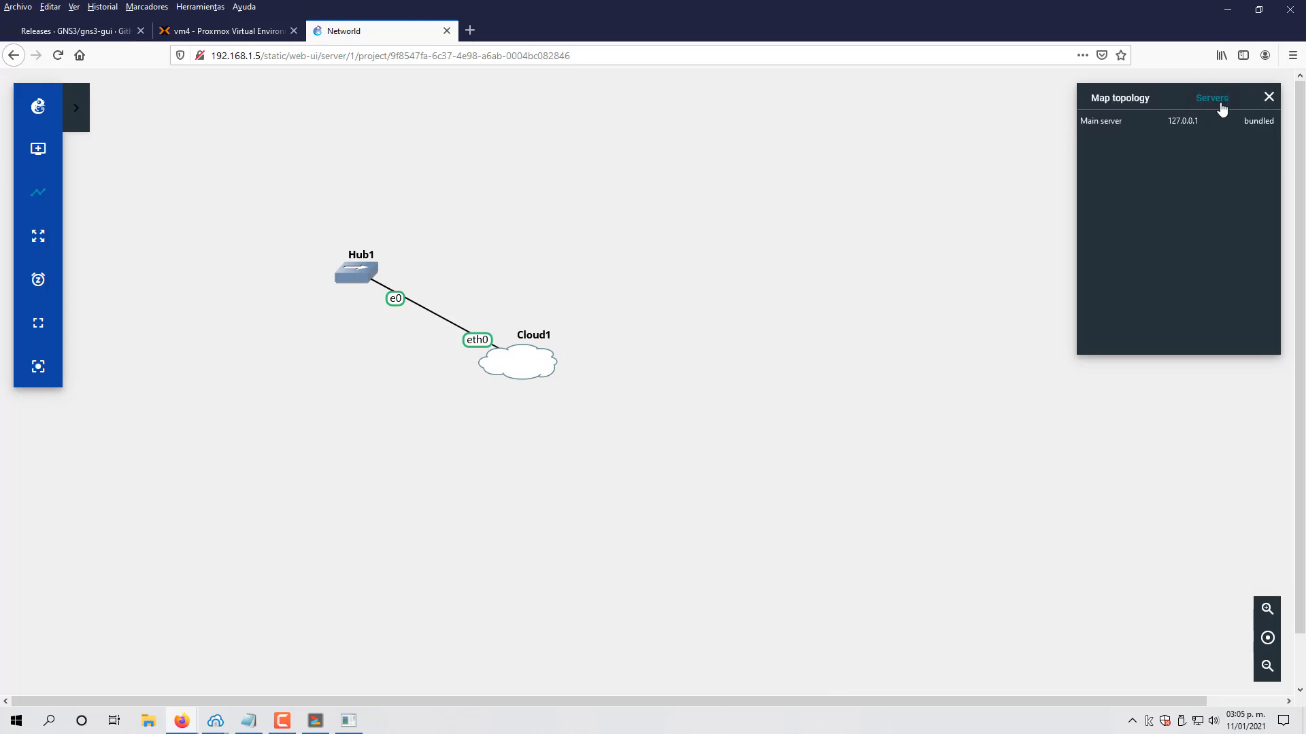
click(1101, 97)
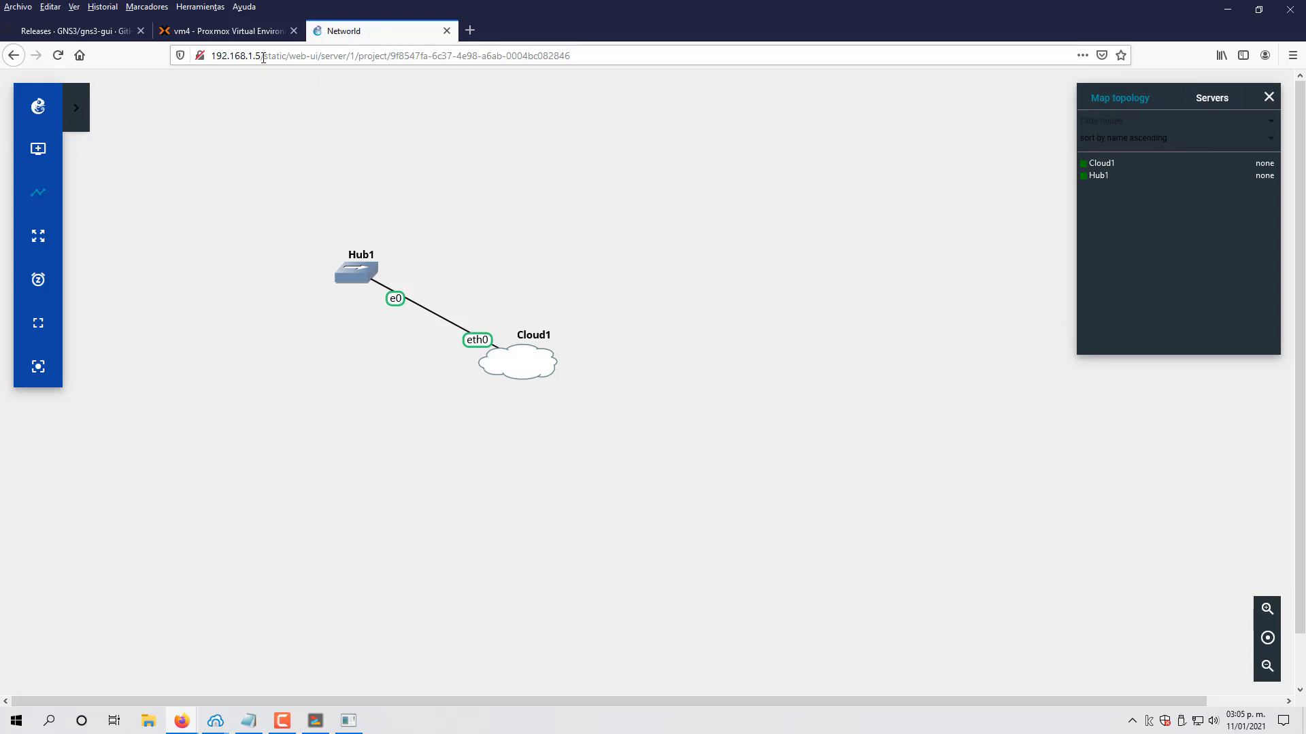
drag(263, 58, 662, 86)
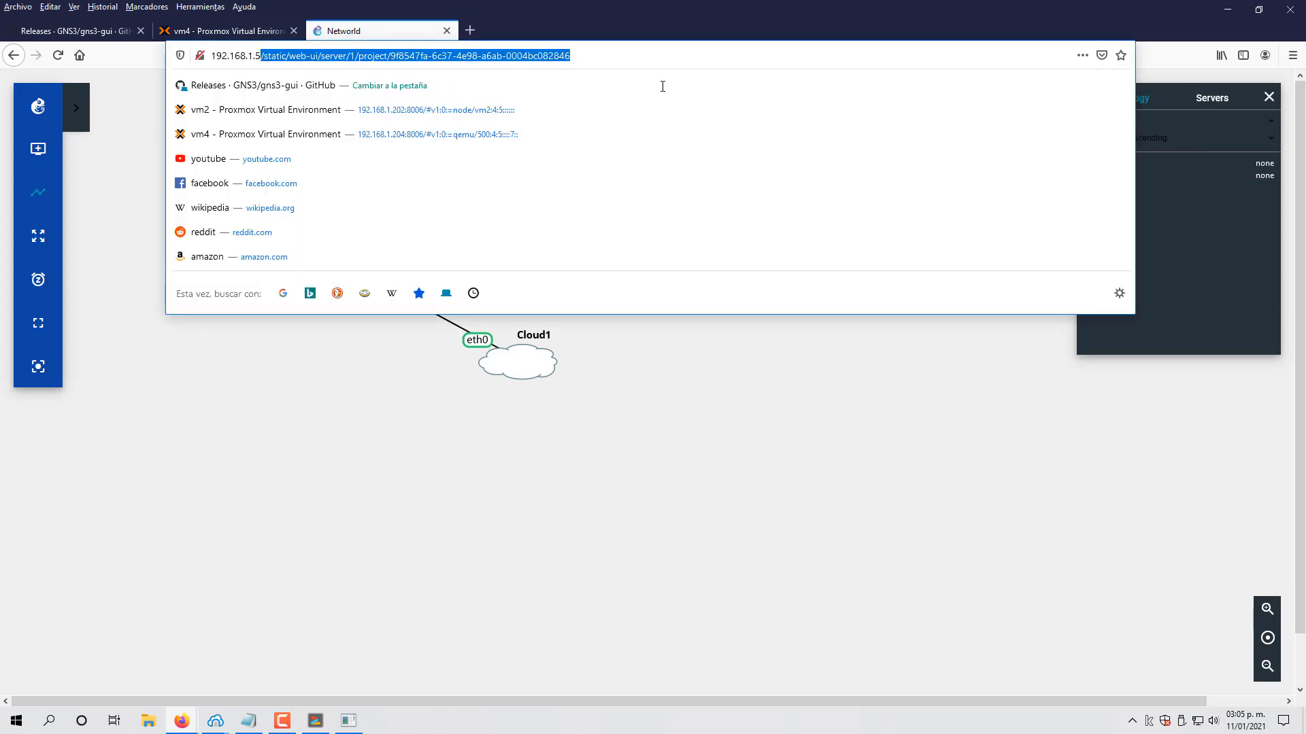
key(BackSpace)
key(Return)
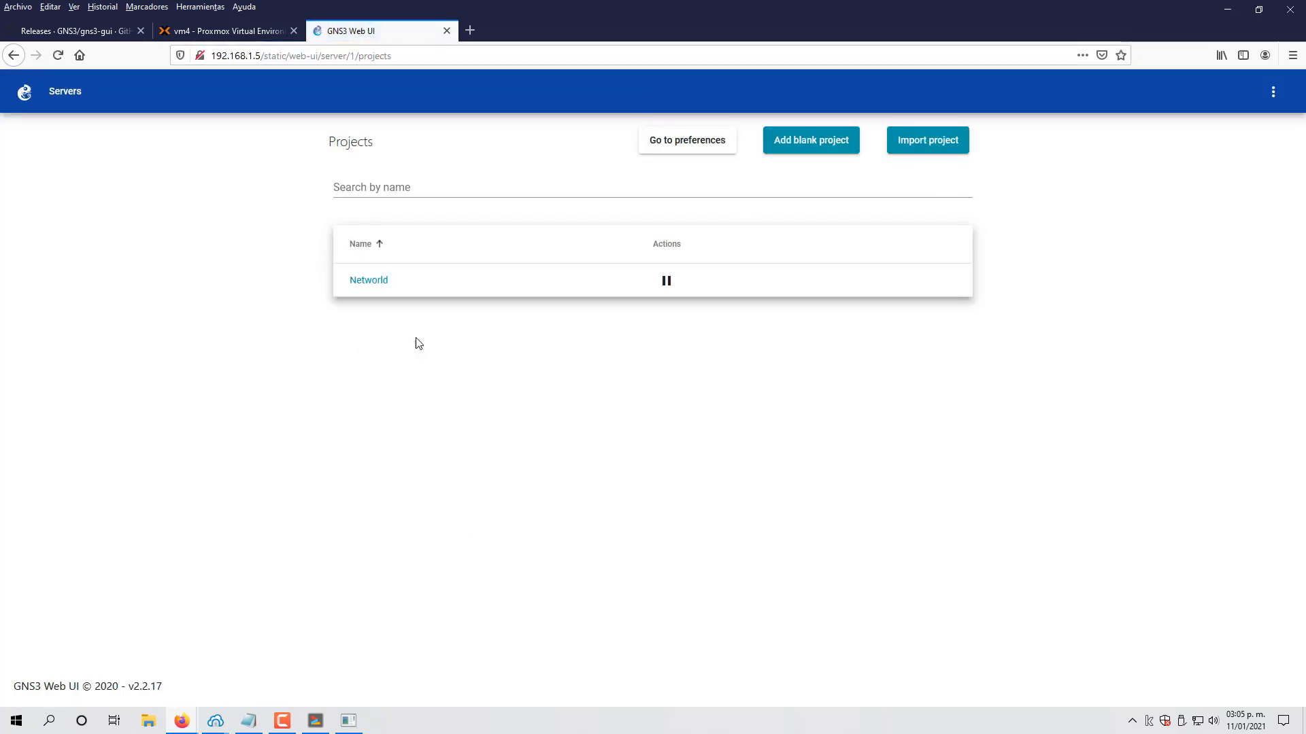
click(1273, 92)
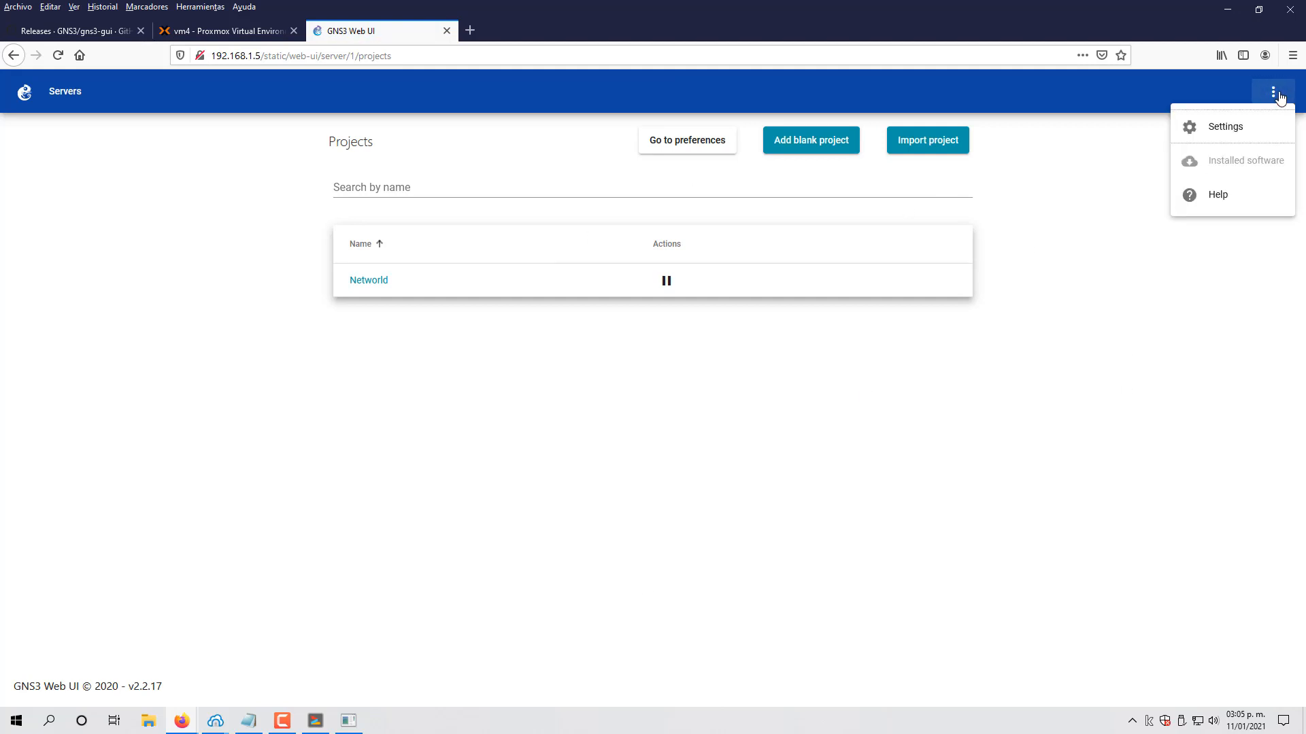
click(1224, 127)
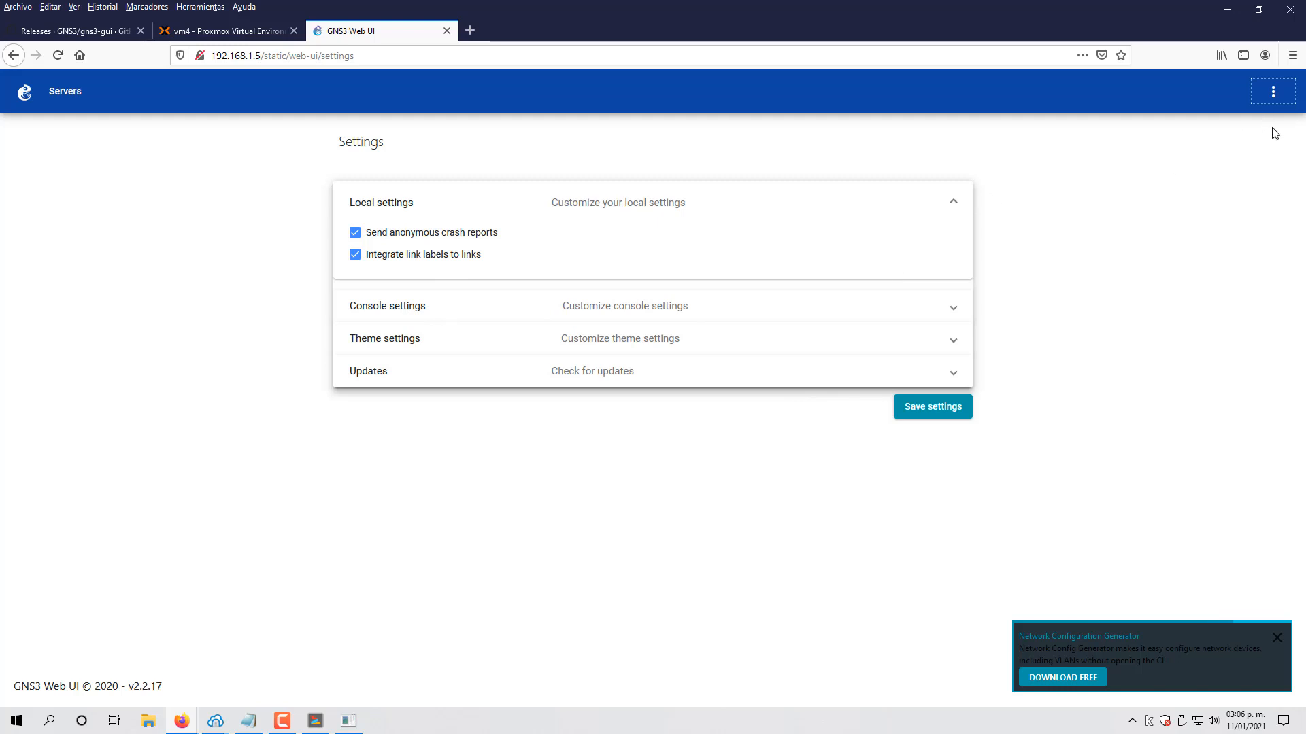
Step: Reopen Networld through the local server's projects, then select the 192.168.1.5 address
click(1281, 102)
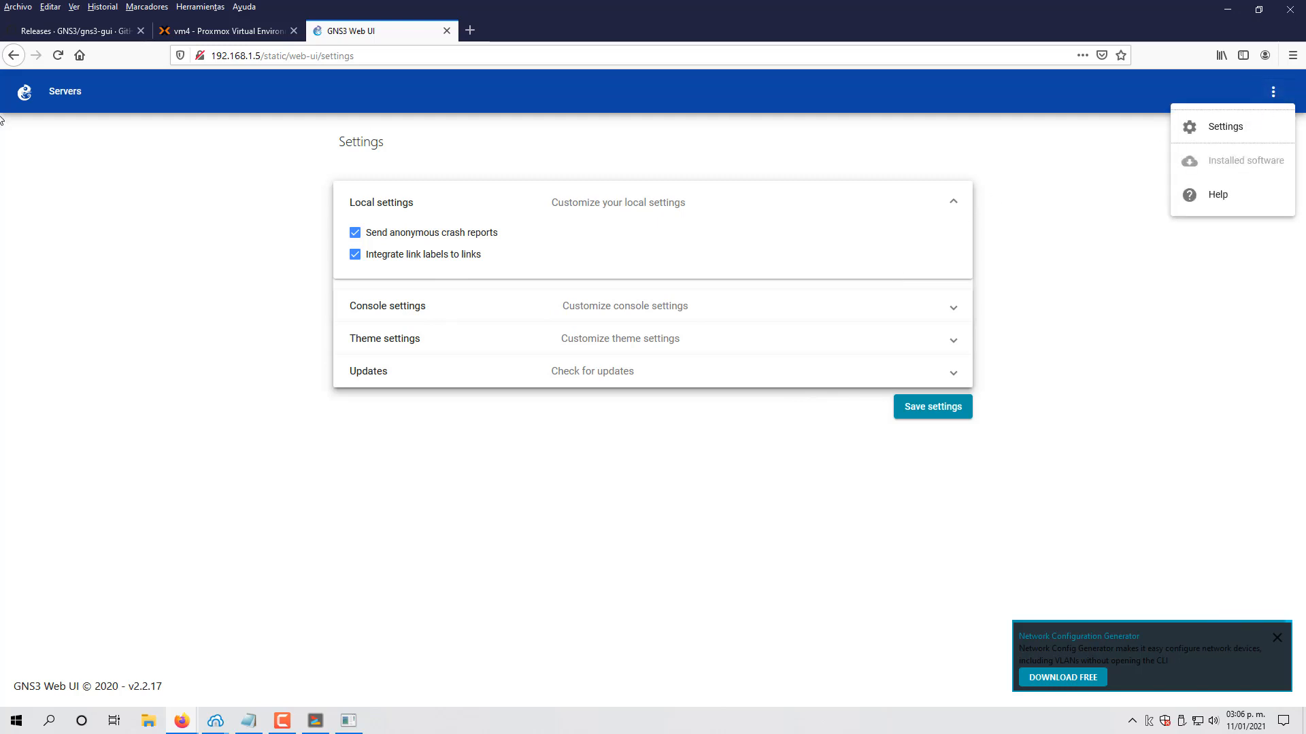
click(74, 97)
click(76, 98)
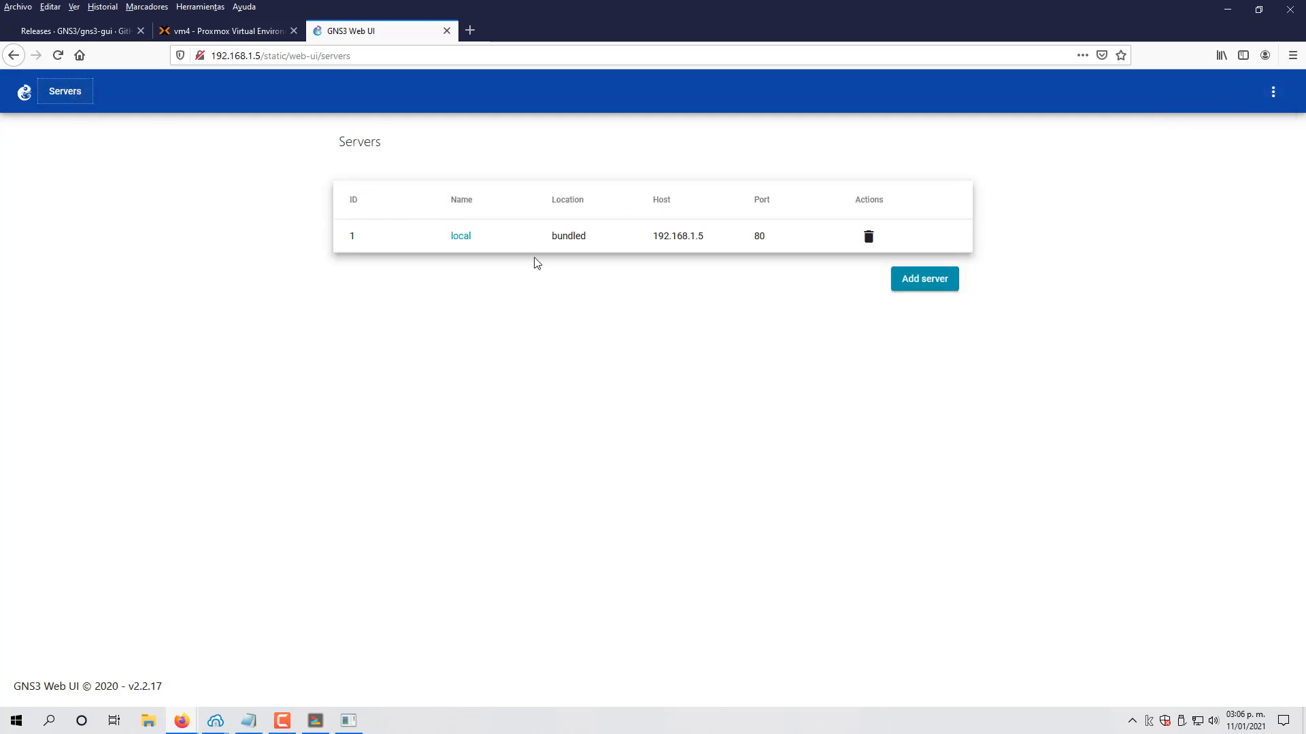
click(459, 236)
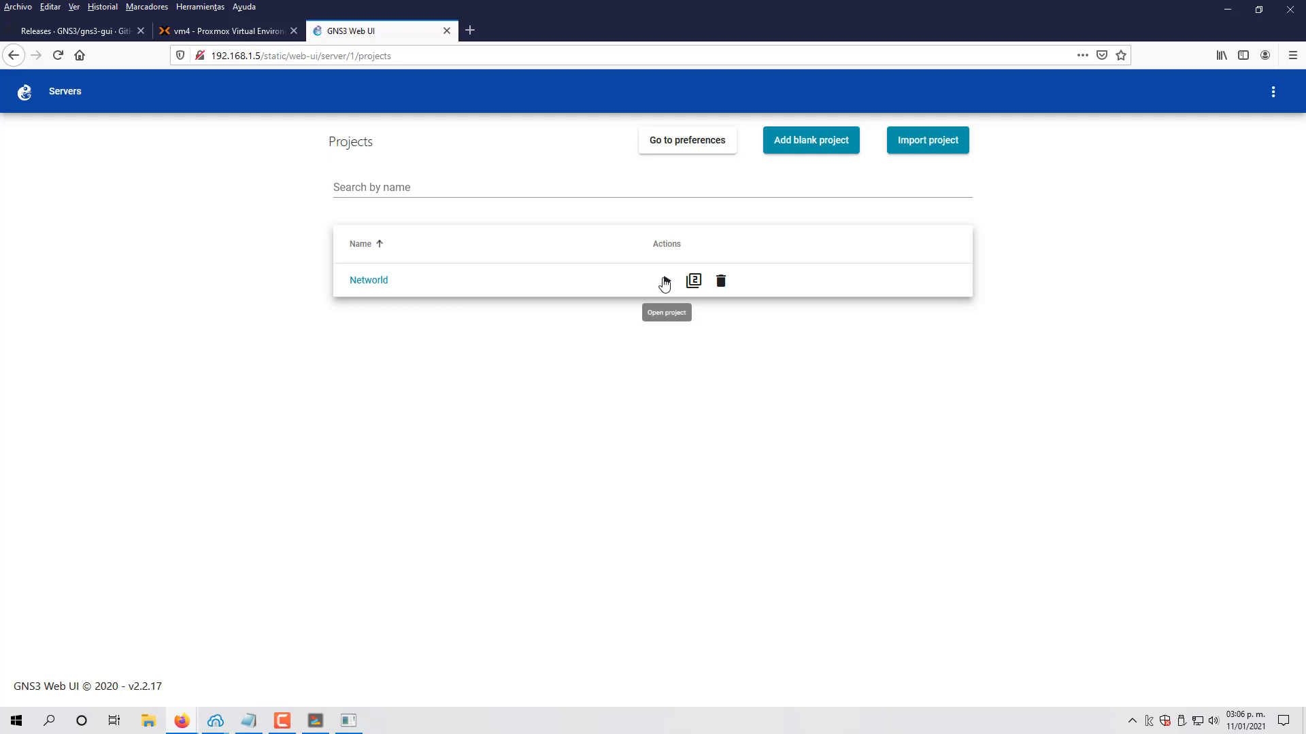
click(367, 281)
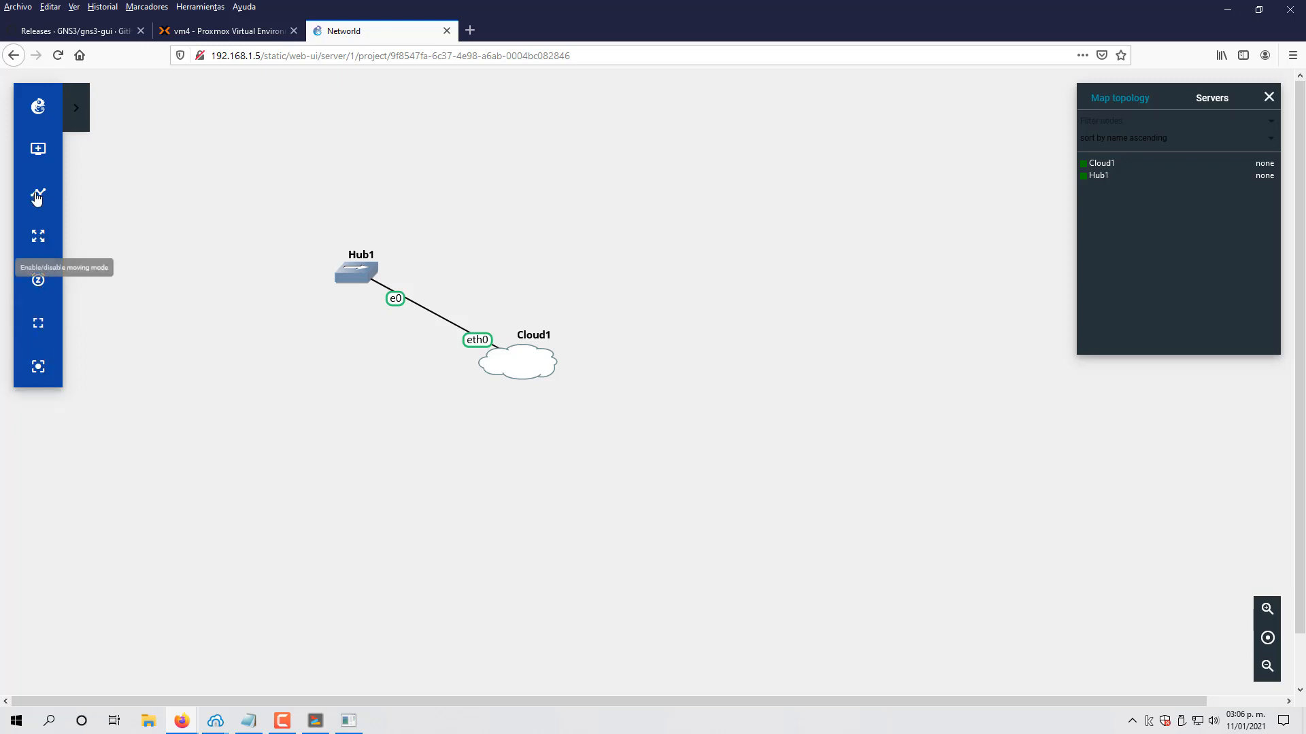
click(70, 113)
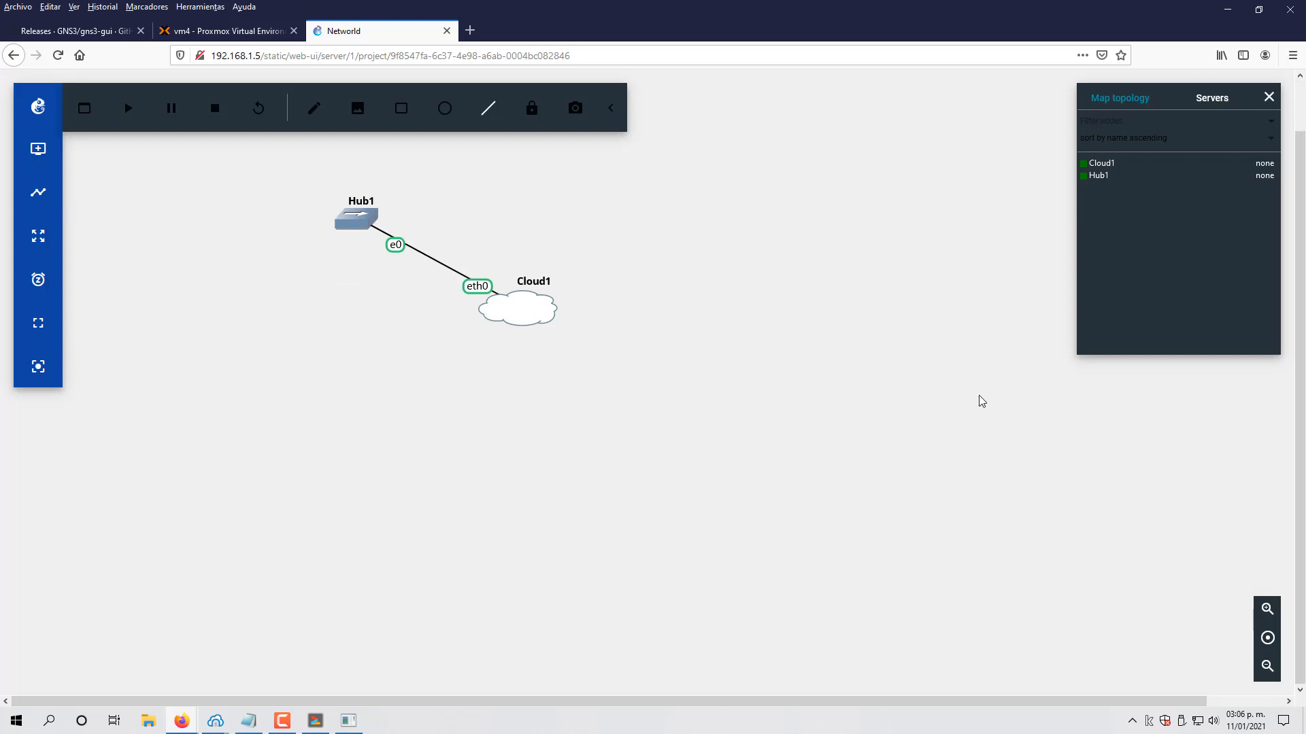
click(1269, 99)
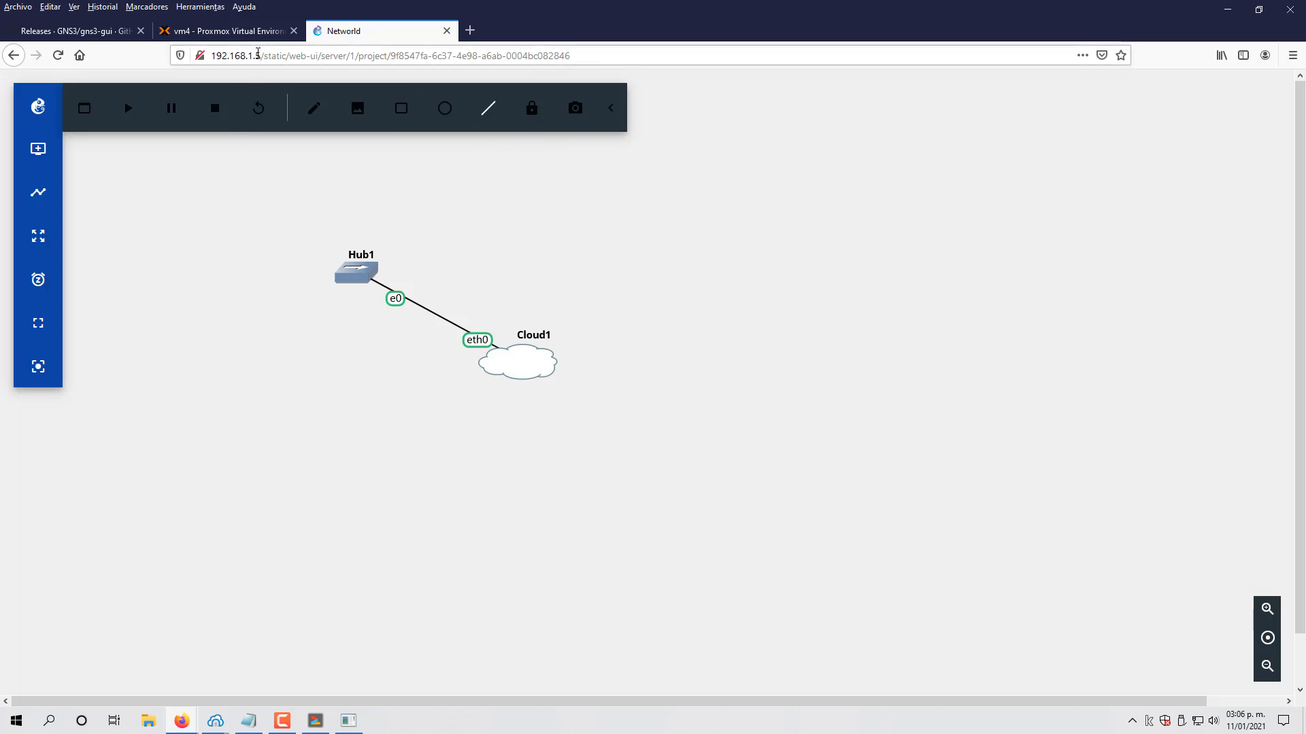
click(257, 55)
drag(257, 54, 209, 57)
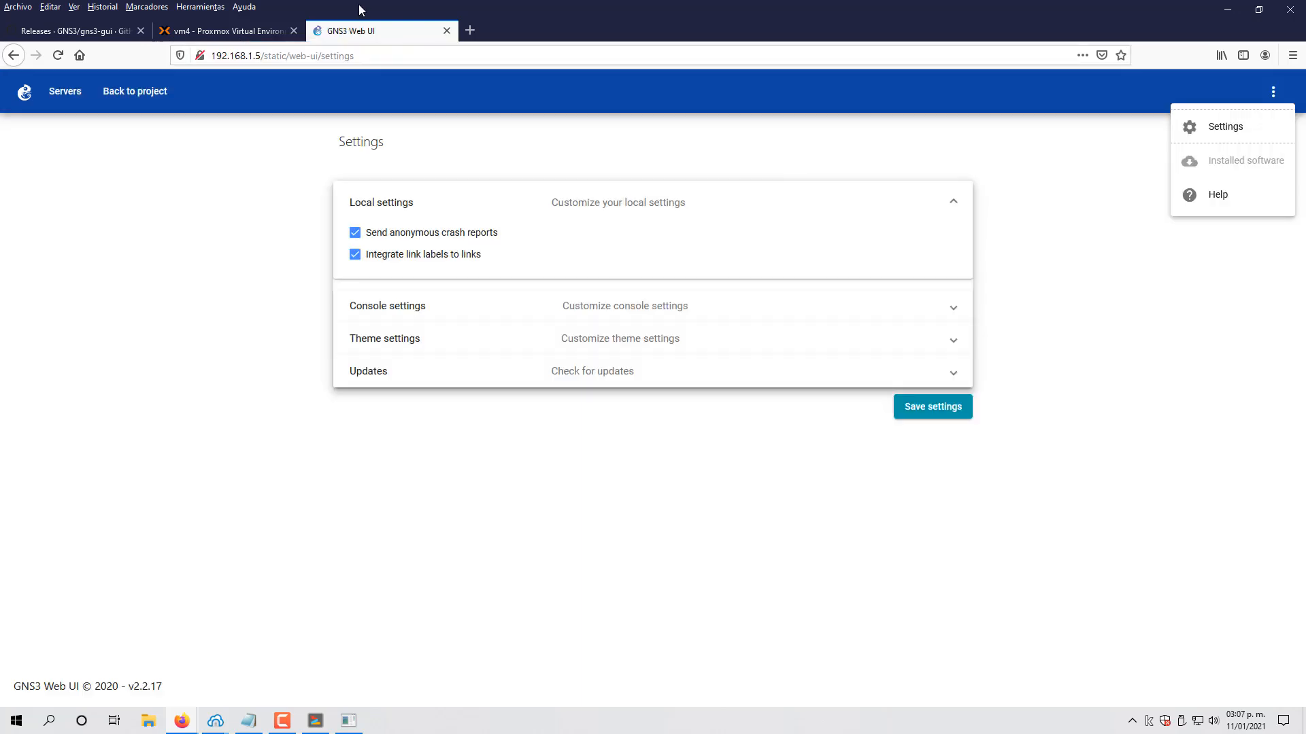
Step: Close the GNS3 tab, minimize Firefox, and close the noVNC, ping and SFTP windows
click(446, 31)
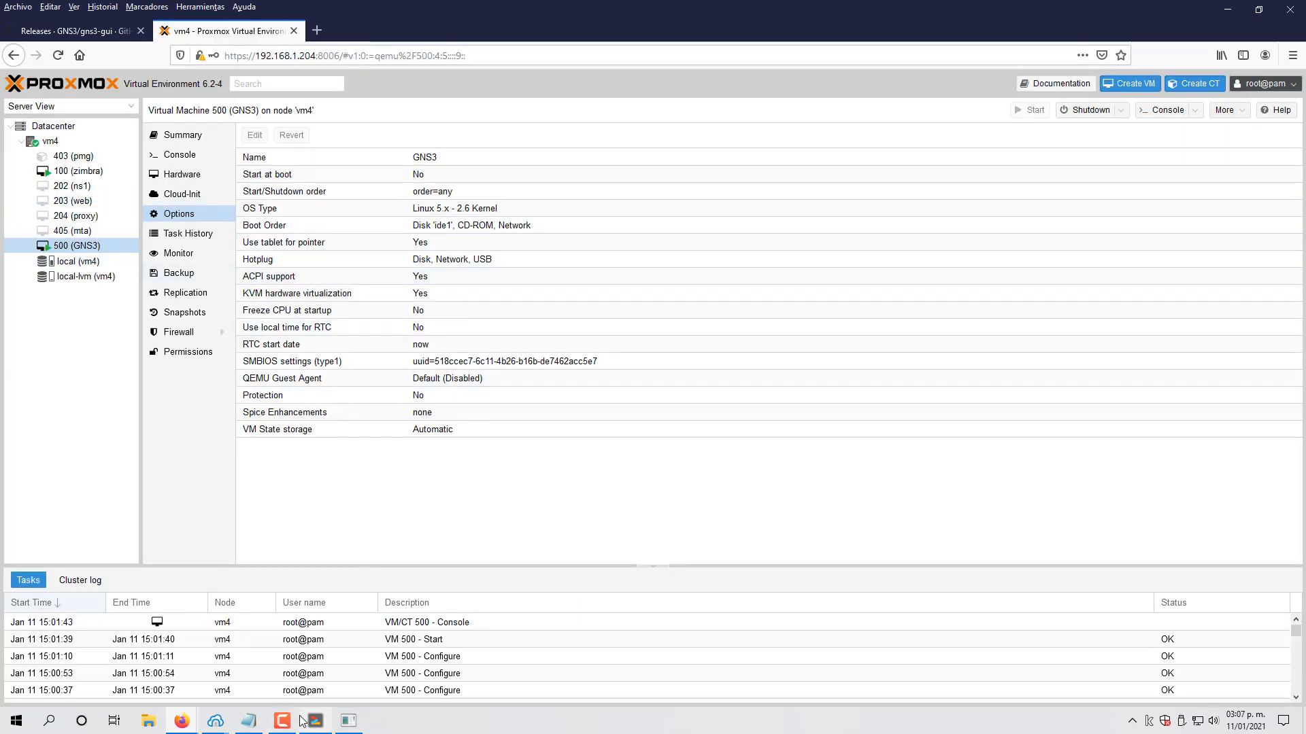
click(1227, 10)
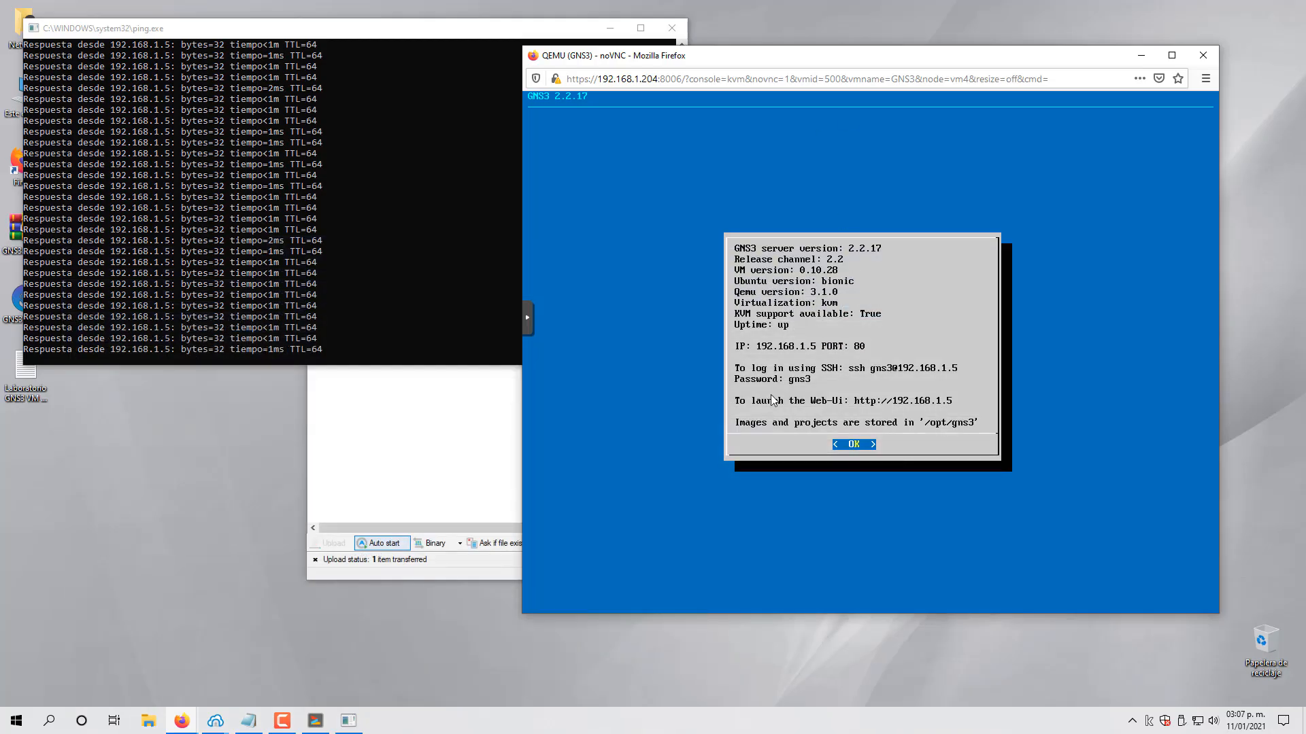
click(1203, 55)
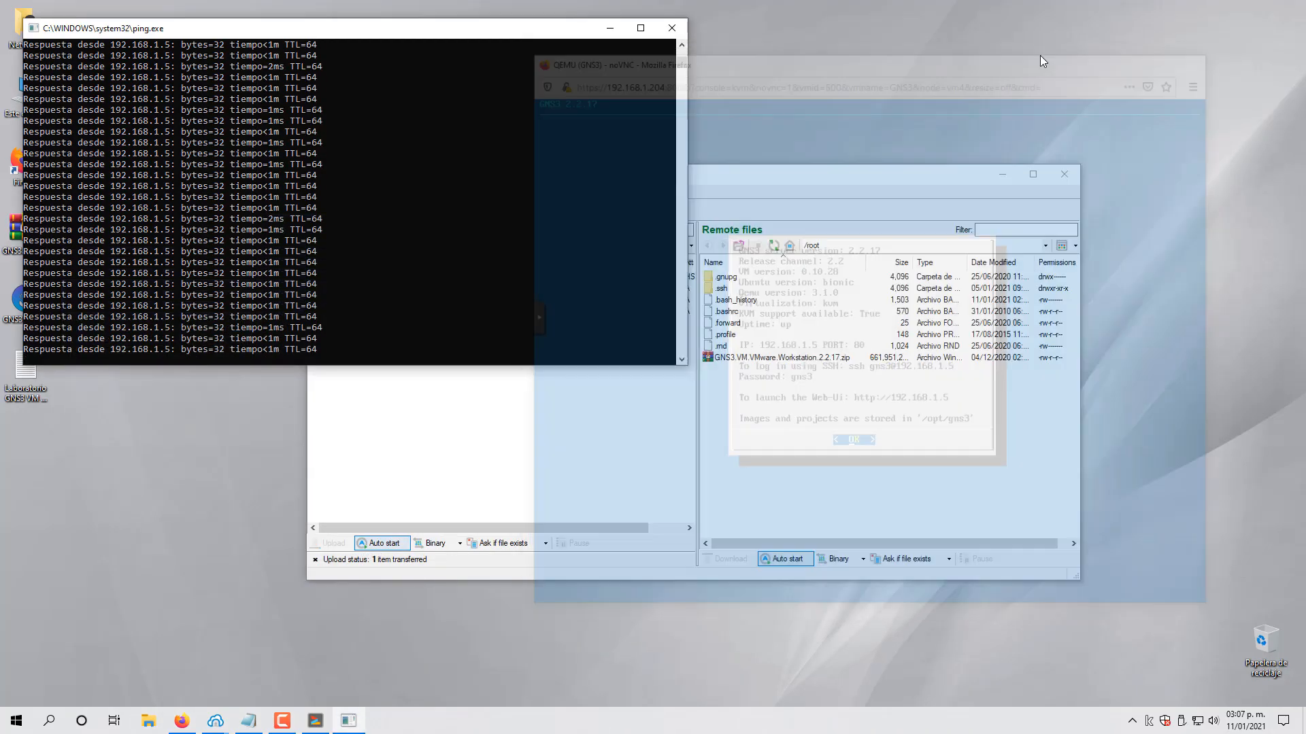
click(671, 28)
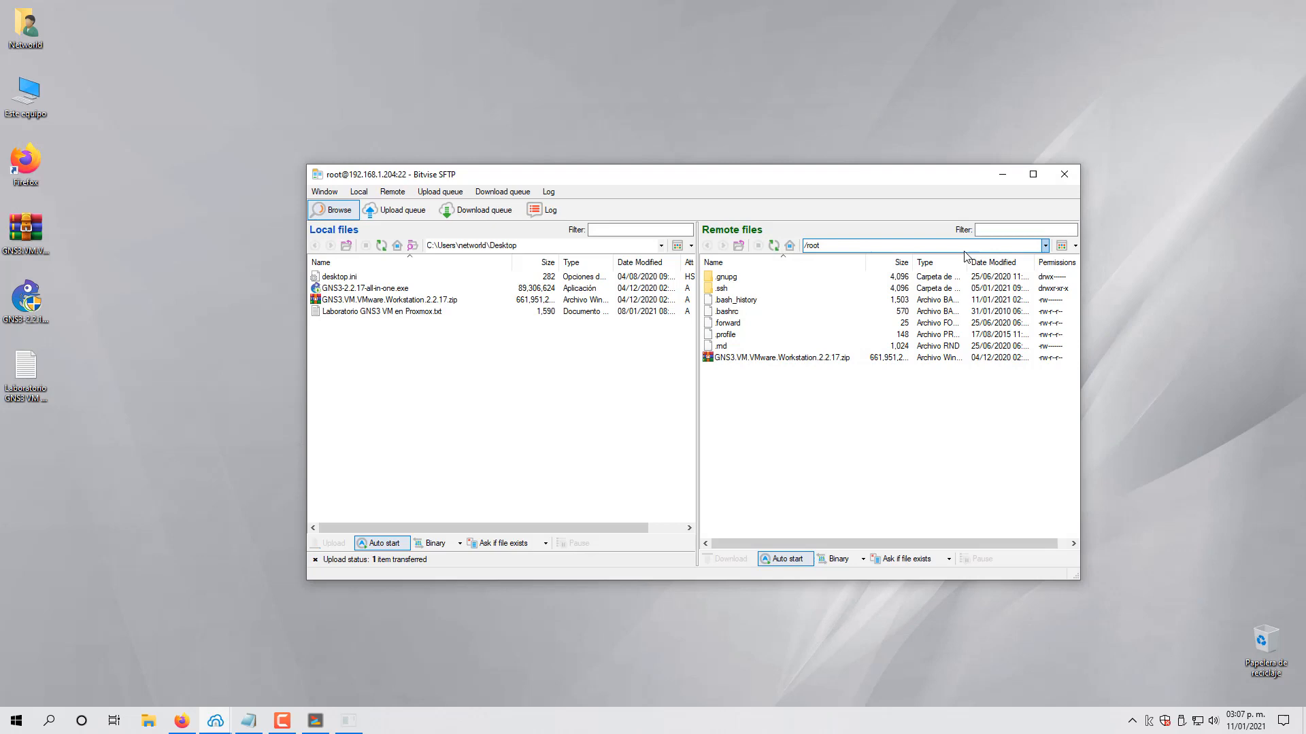
click(1064, 174)
Step: Bring up the context menu of the GNS3-2.2.17-all-in-one.exe installer on the desktop
click(27, 306)
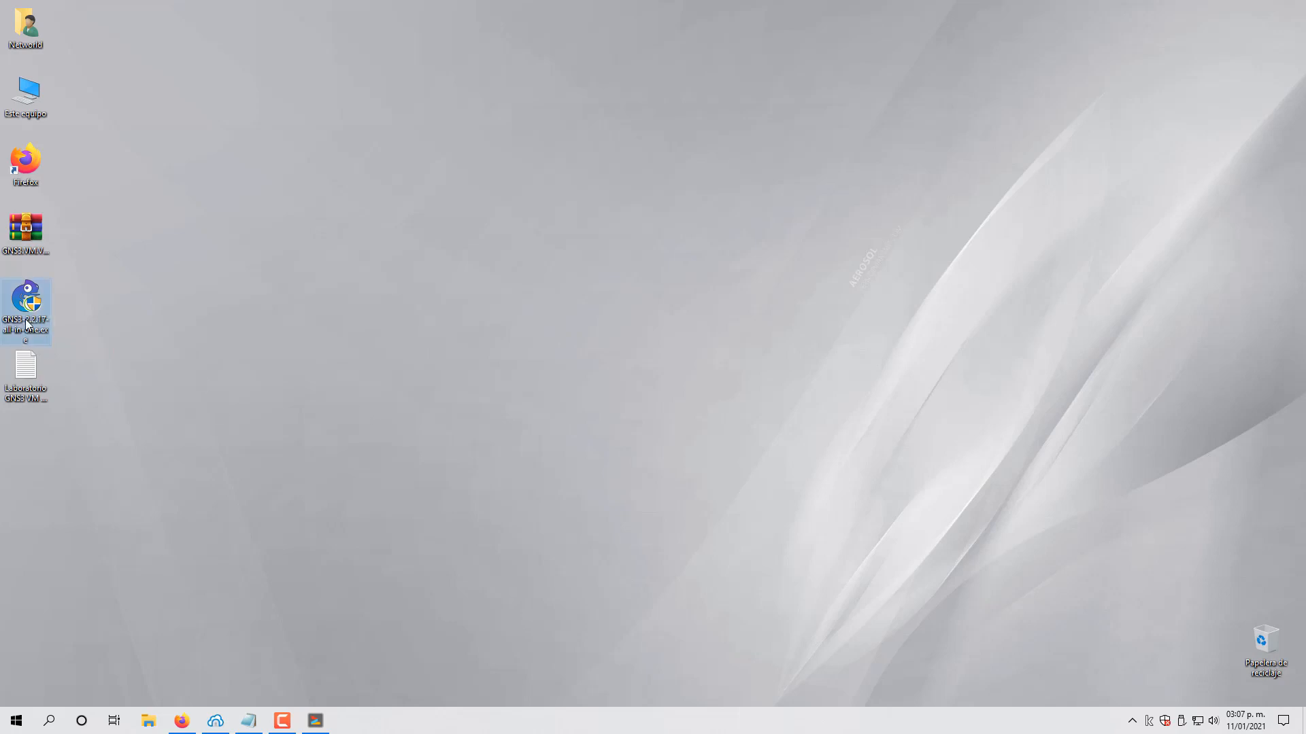
right_click(39, 304)
right_click(39, 304)
Step: Run the installer as administrator, accepting the license and default folder and components for C:\Program Files\GNS3
click(76, 325)
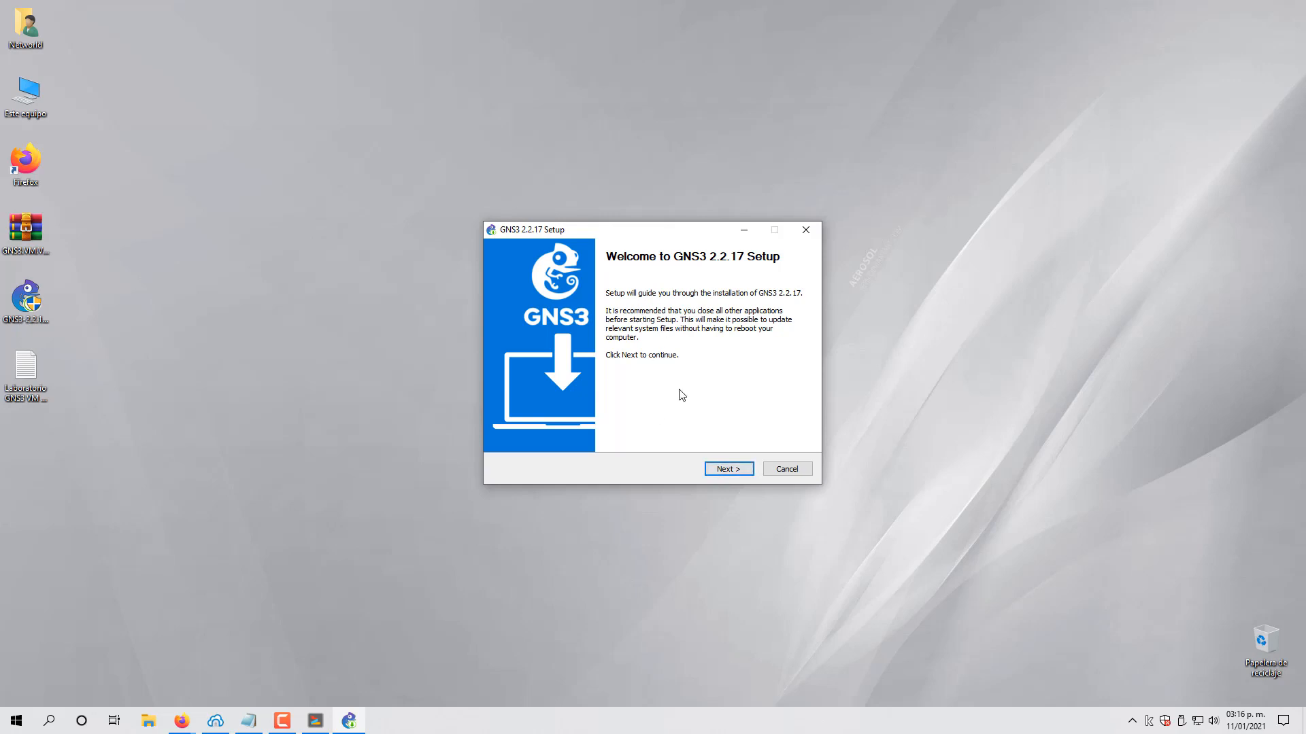
click(745, 471)
click(746, 475)
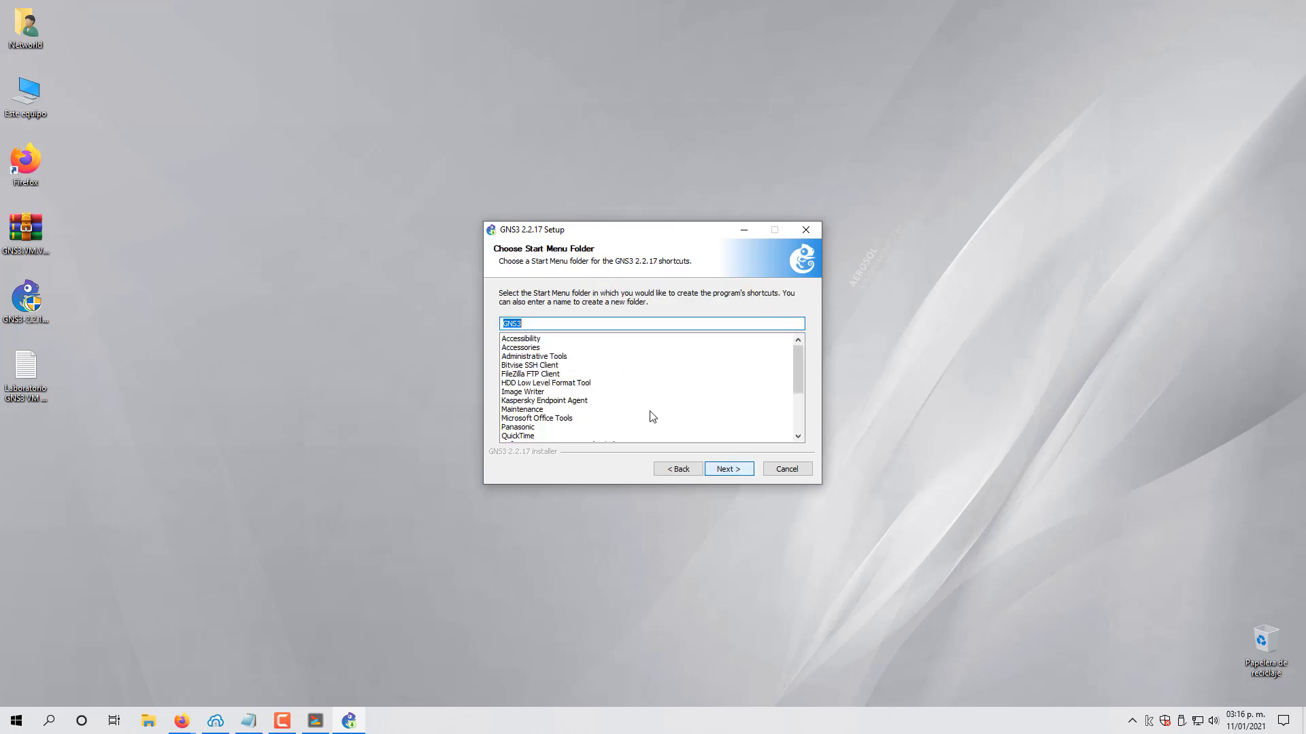
click(724, 468)
click(723, 468)
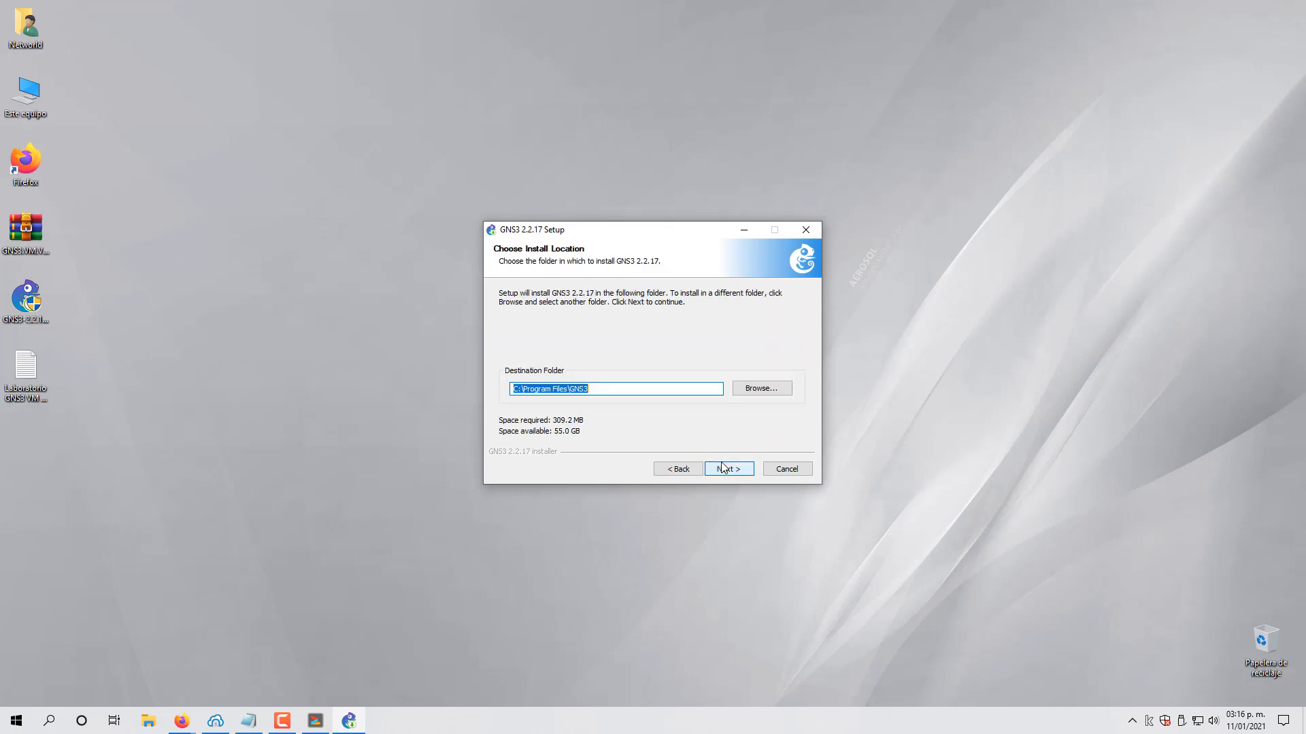
click(722, 468)
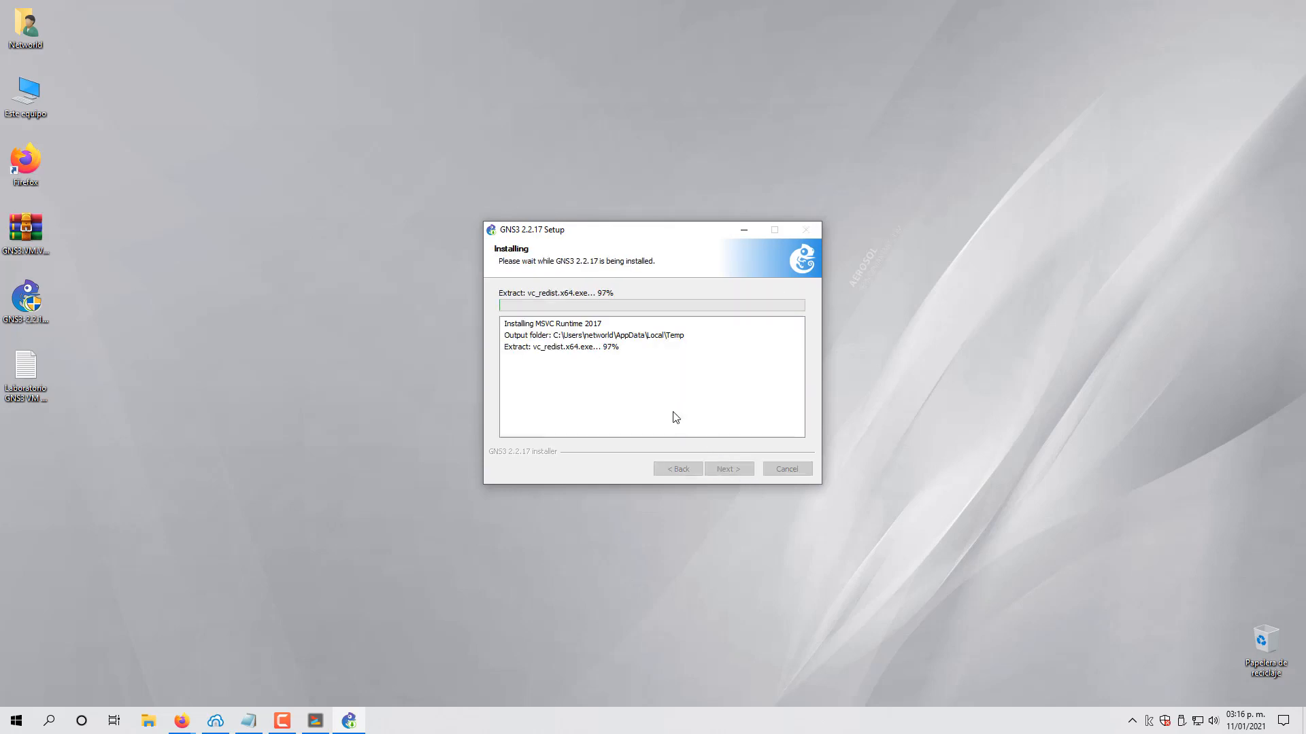
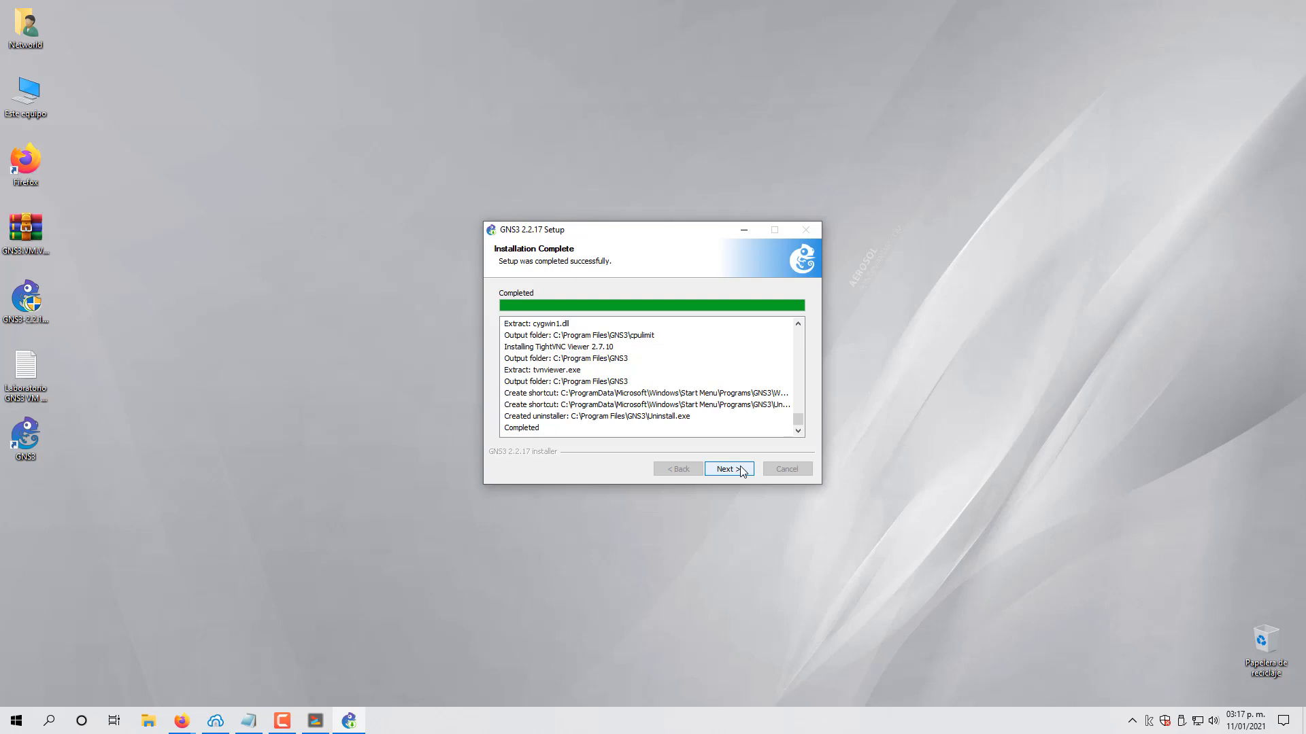
Step: Finish the GNS3 2.2.17 setup, declining the Solarwinds offer and leaving Start GNS3 checked
click(742, 472)
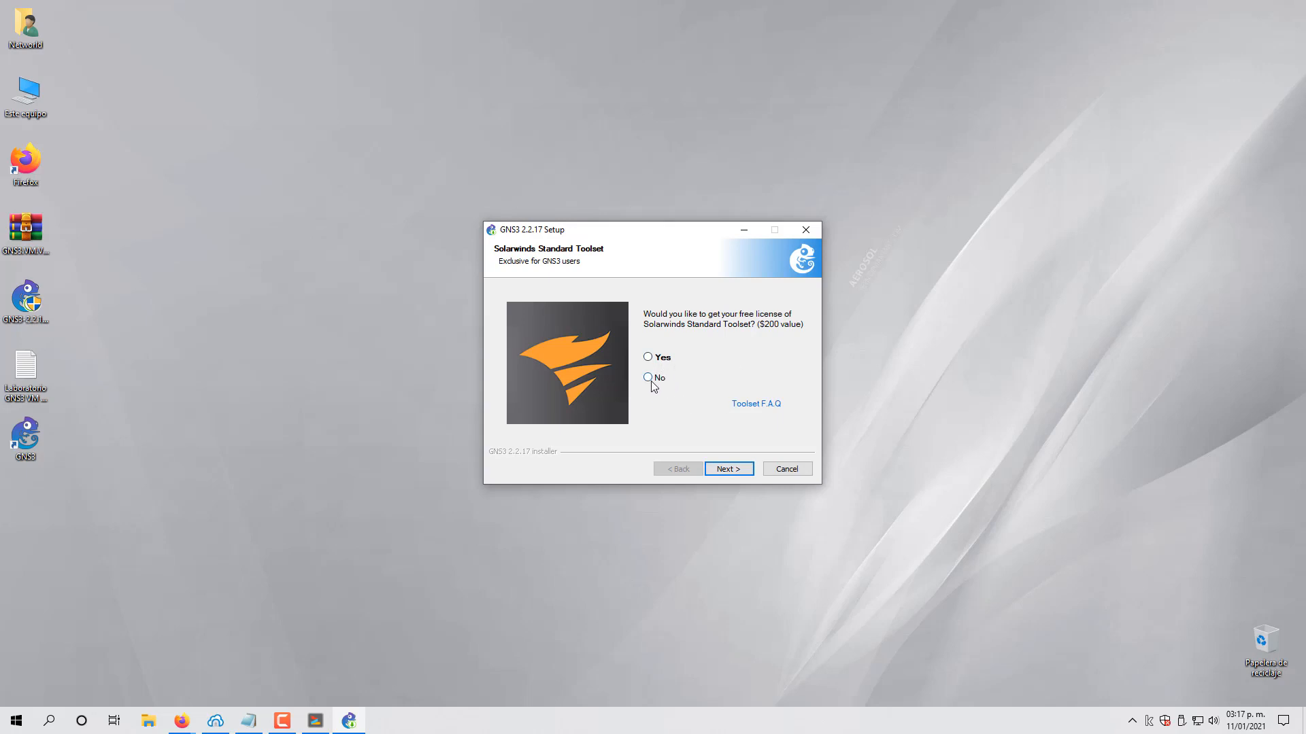
click(715, 468)
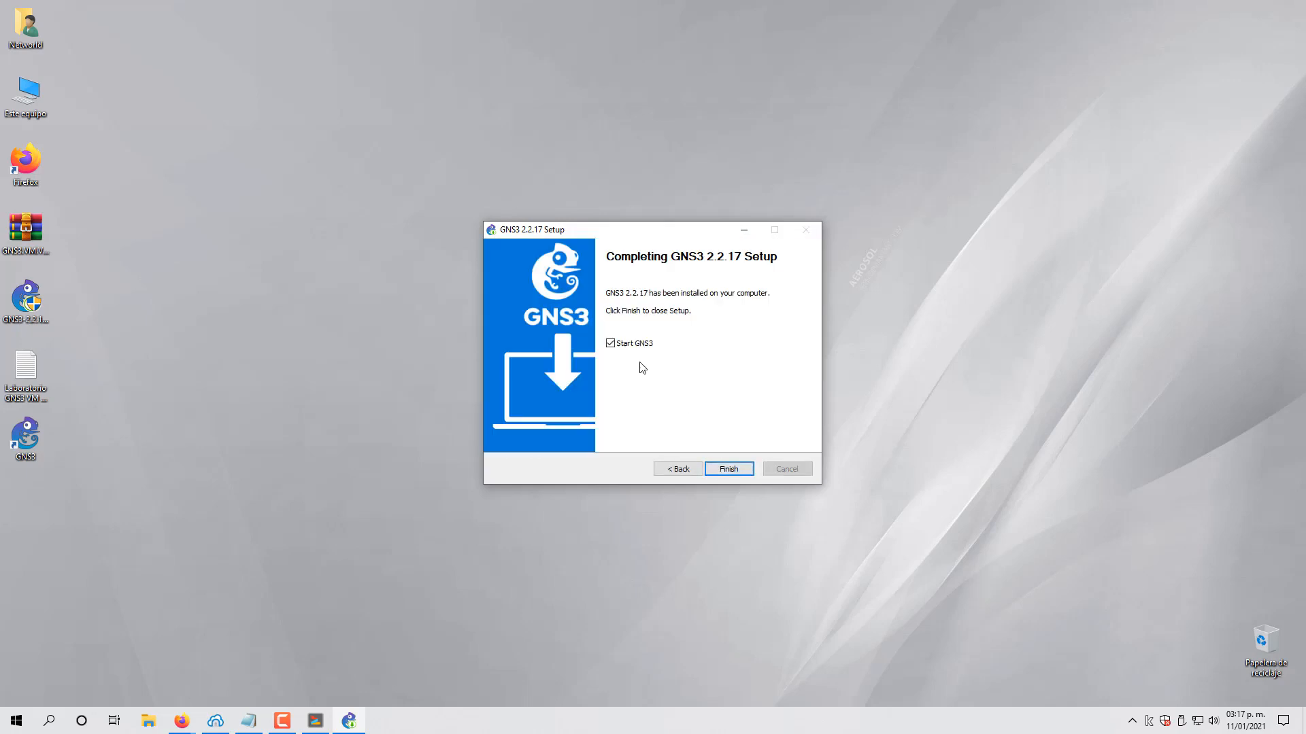
click(731, 470)
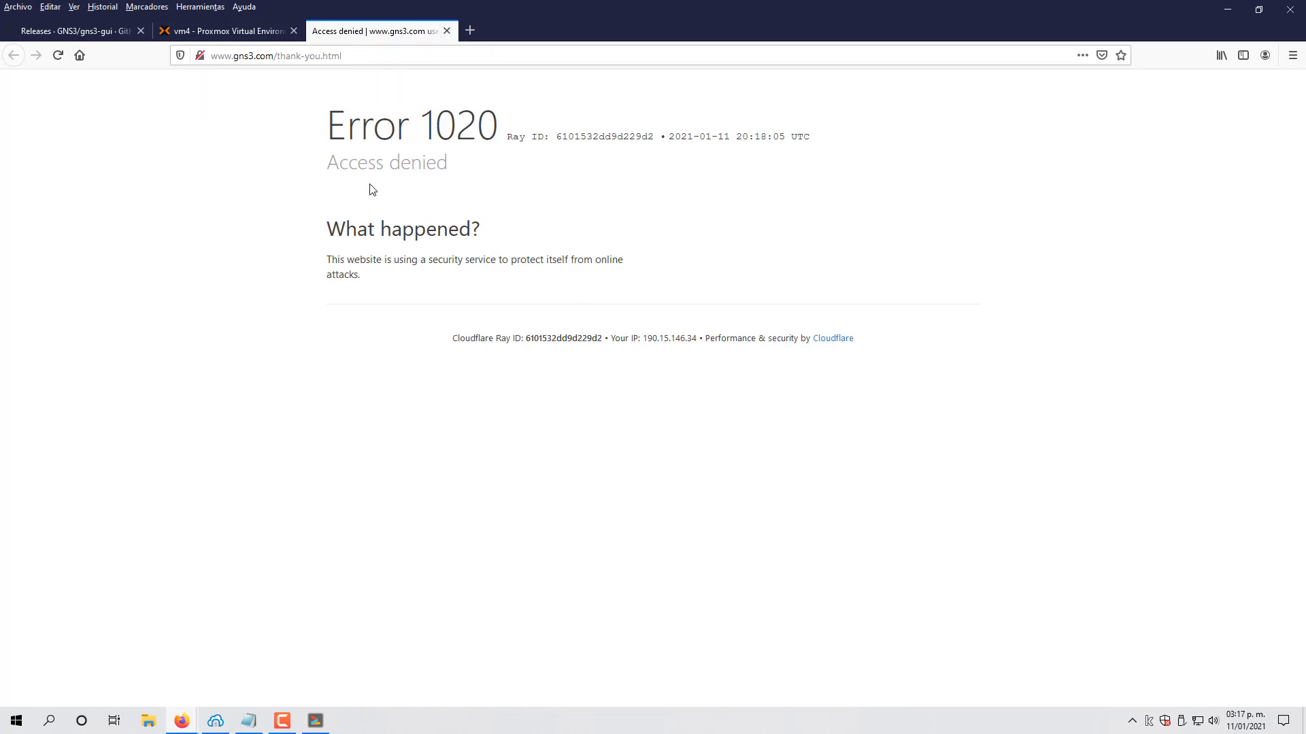
Step: Close the access-denied gns3.com thank-you tab and minimize Firefox to reveal GNS3
drag(282, 59, 343, 57)
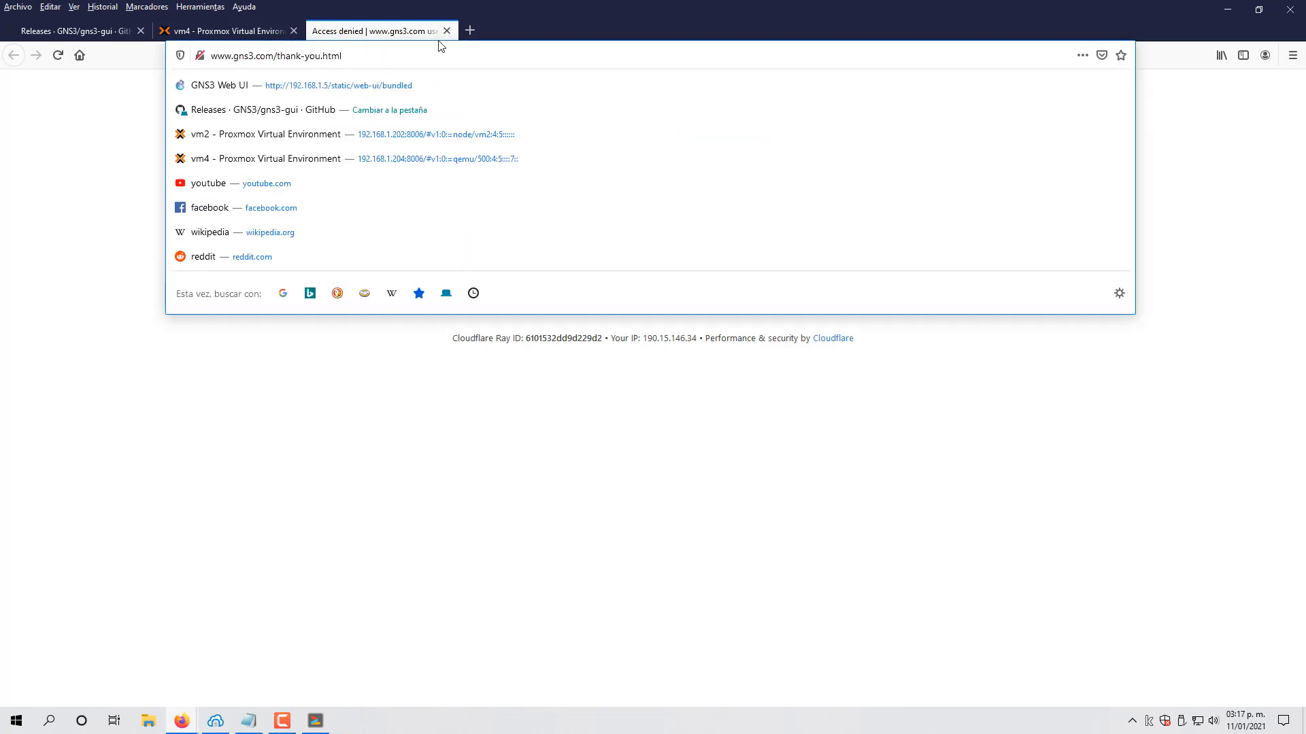
click(446, 31)
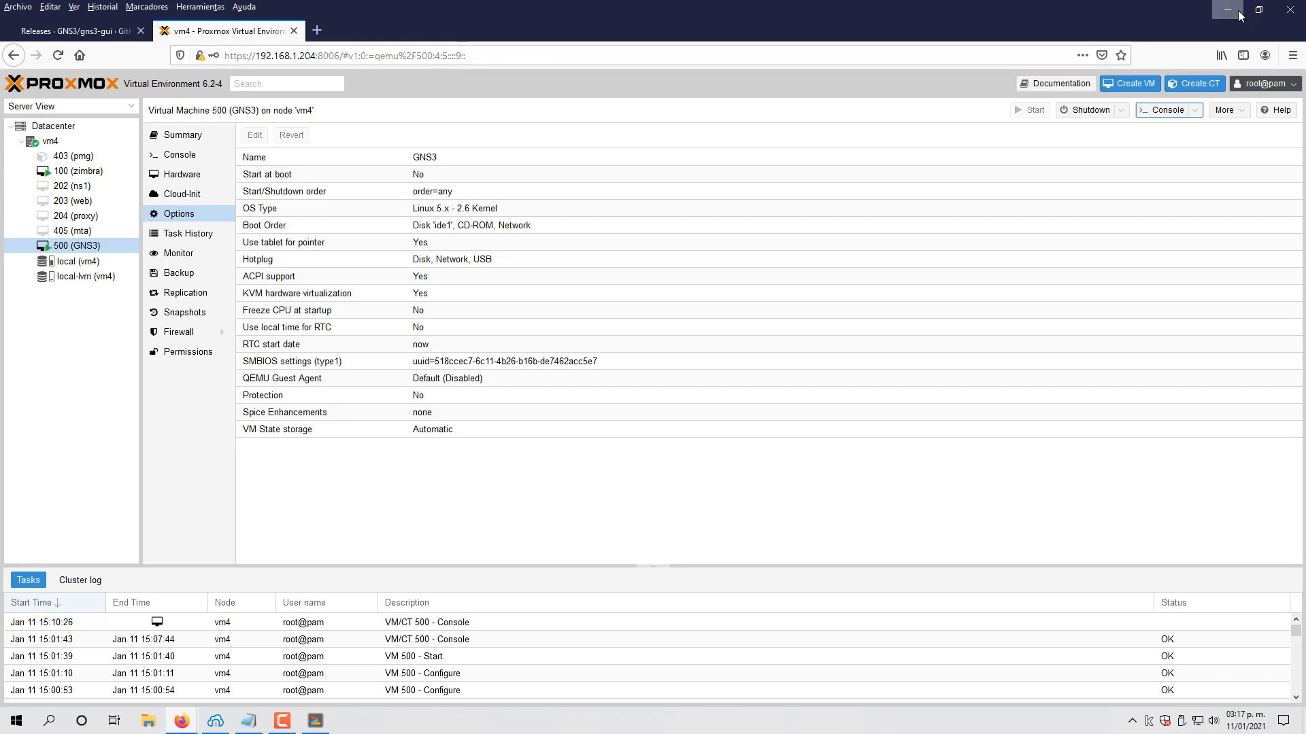
click(1237, 10)
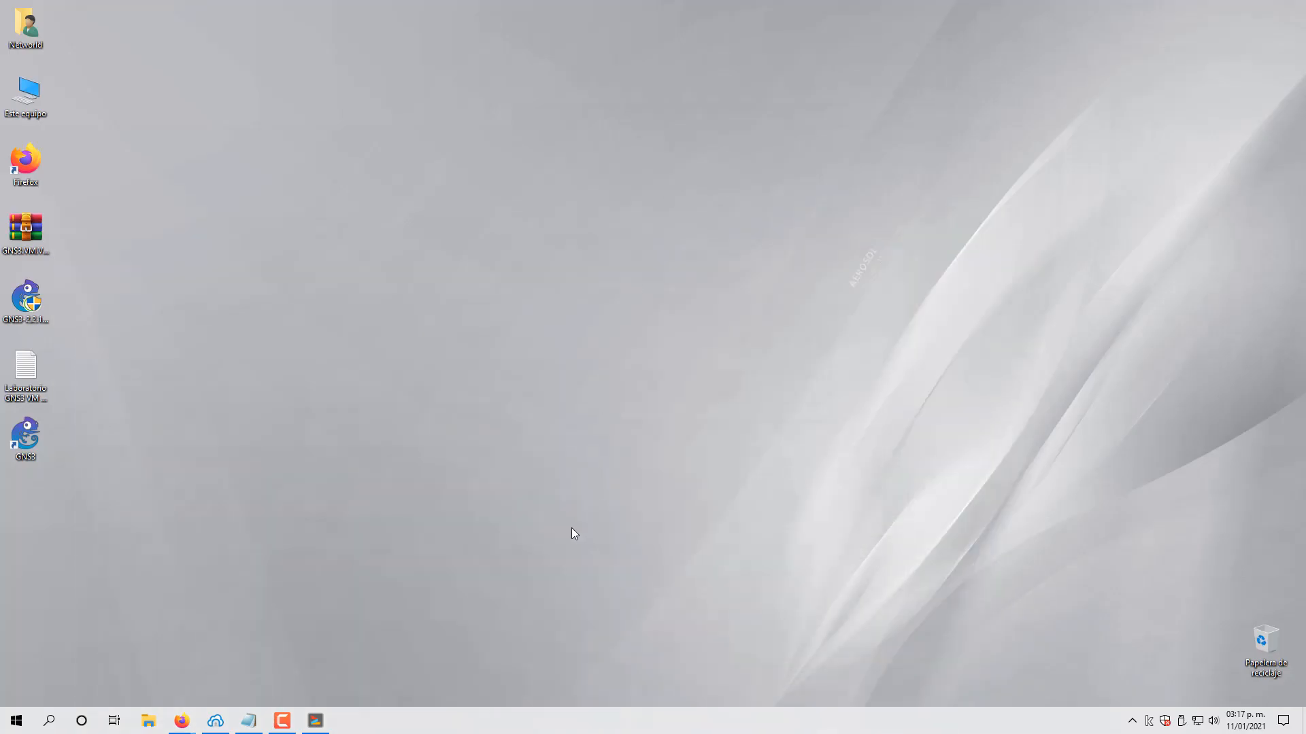
click(1131, 723)
click(381, 479)
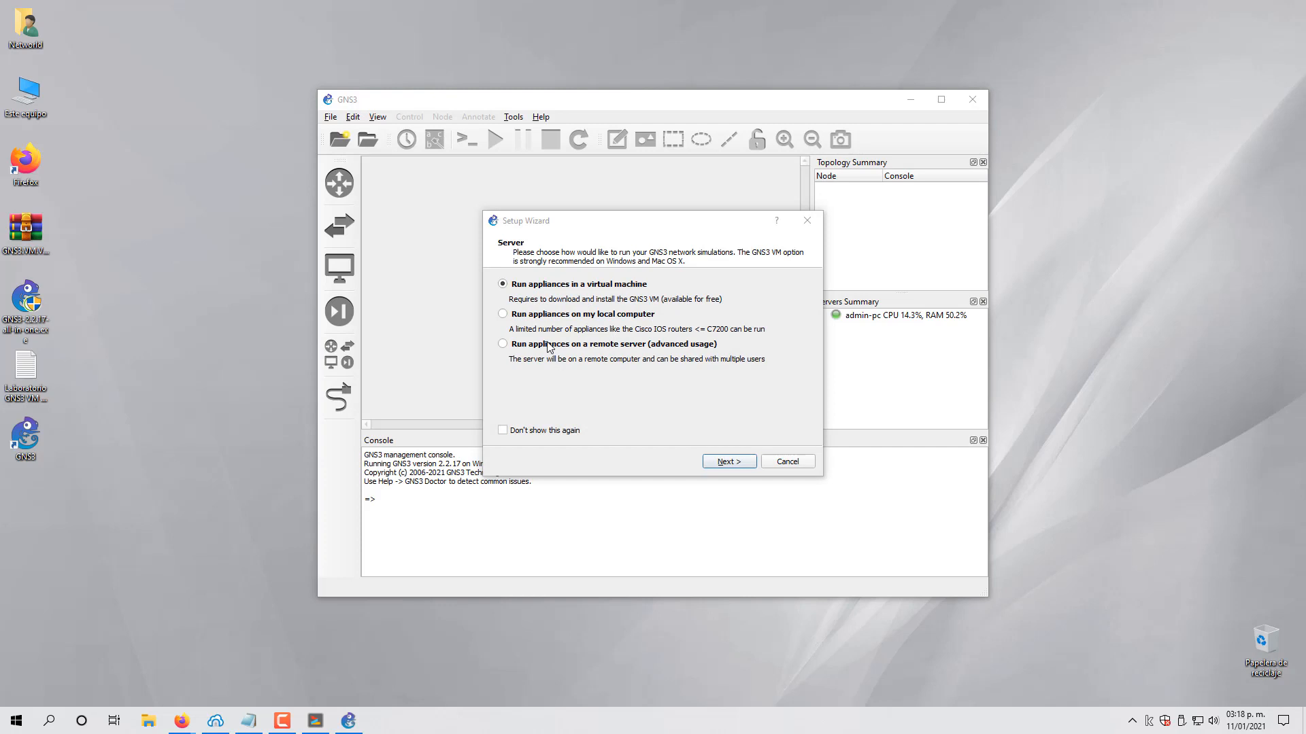
Step: Select 'Run appliances on a remote server' and move the GNS3 VM console window to the left
click(500, 347)
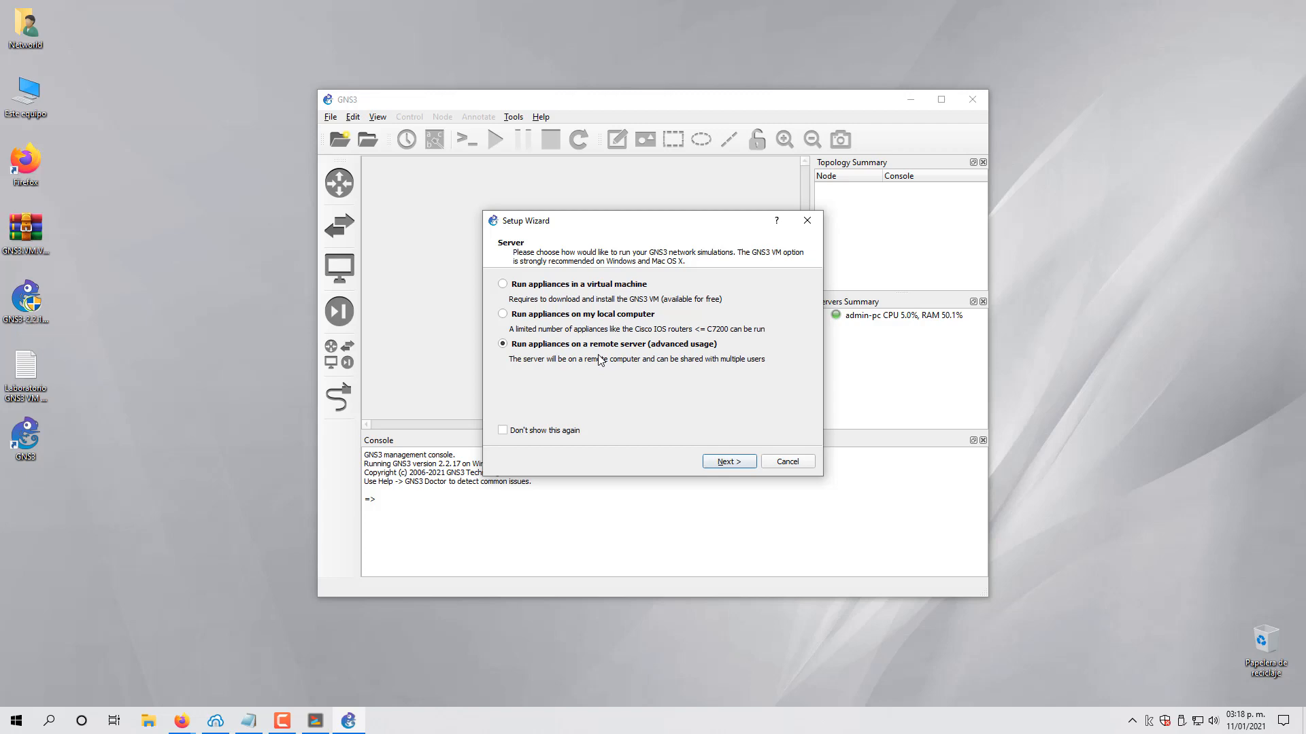
click(182, 721)
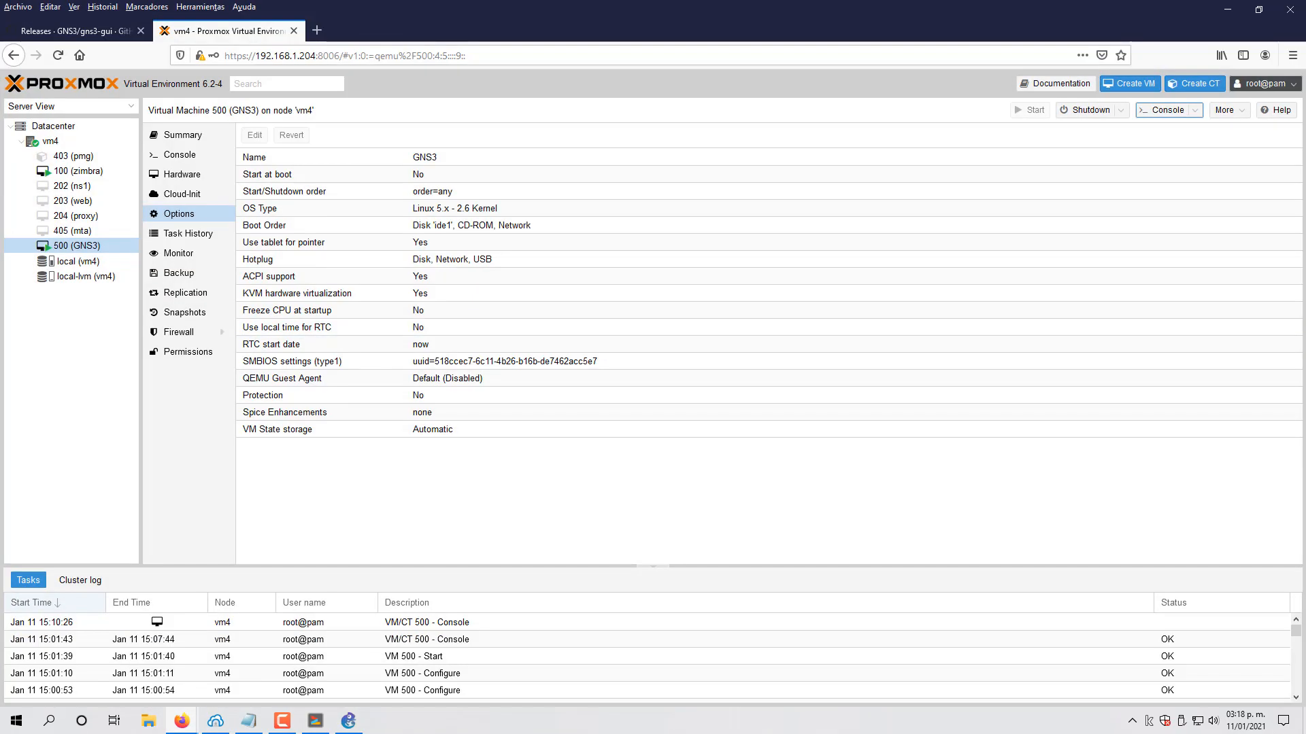
mouse_move(181, 721)
click(255, 665)
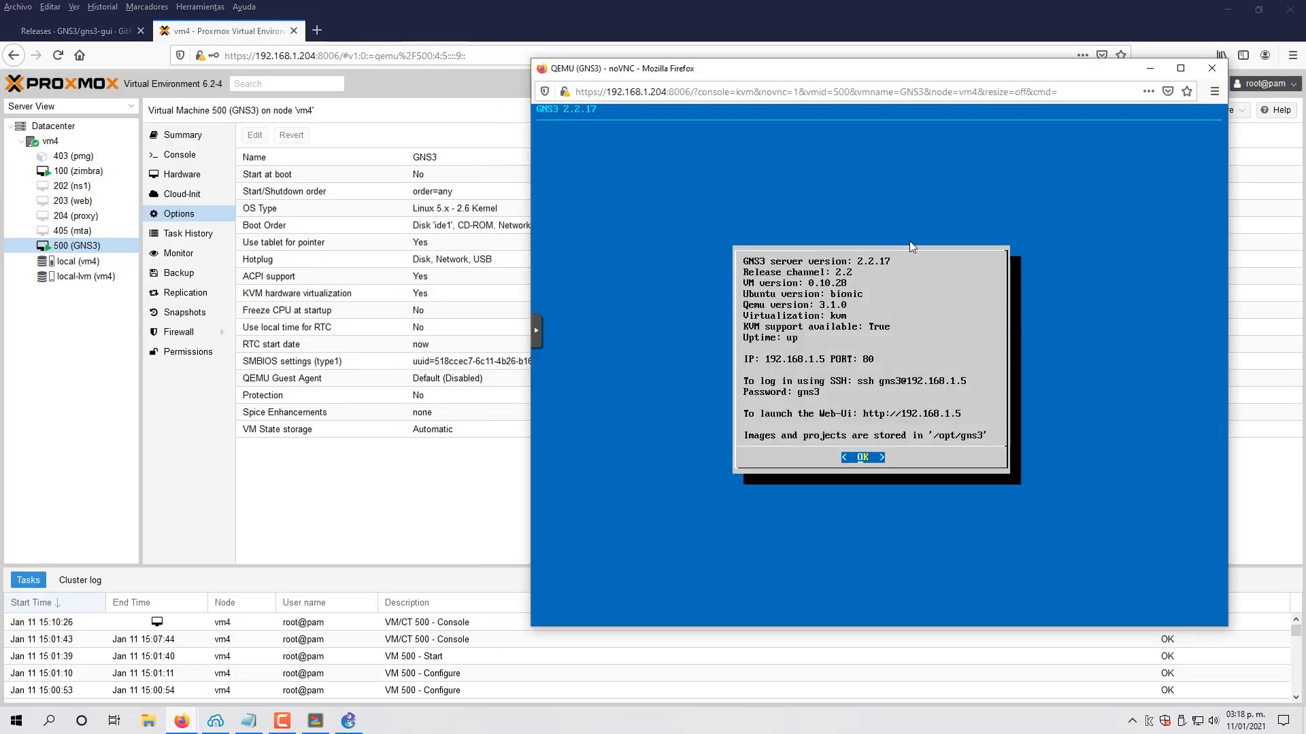
drag(886, 81, 418, 72)
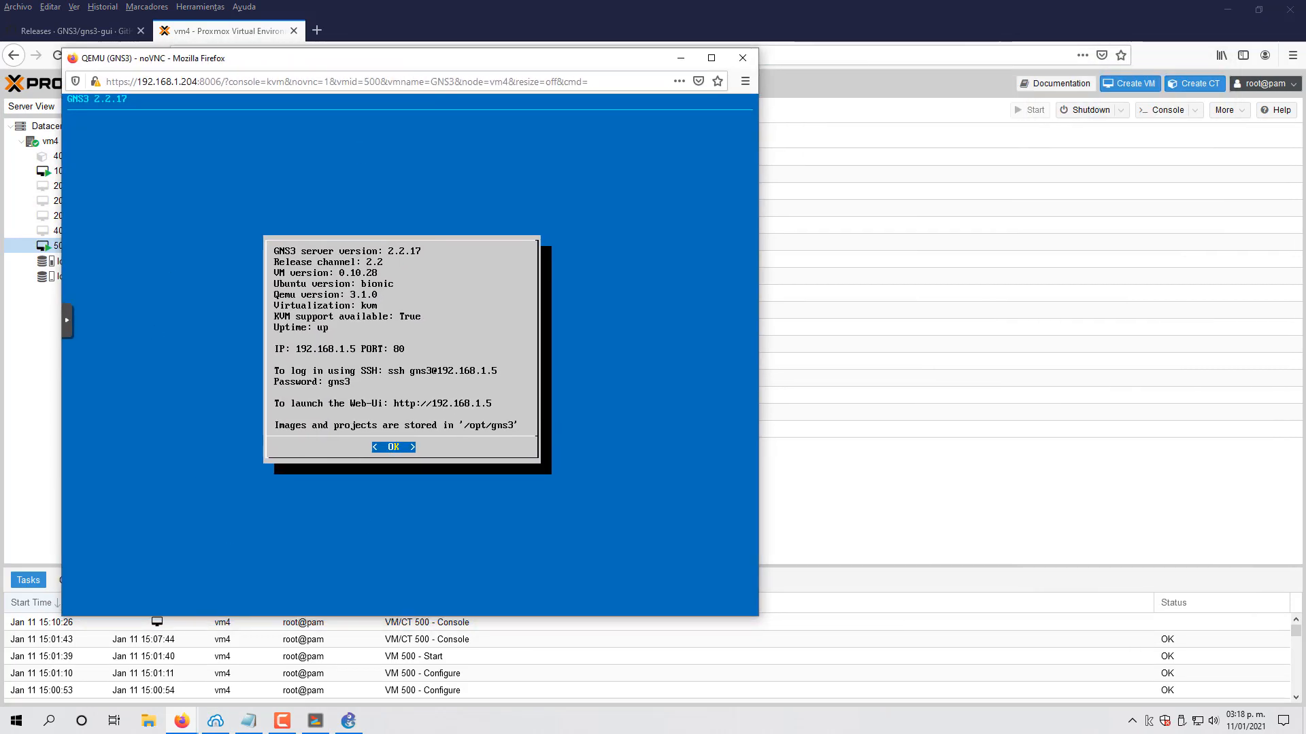
Step: Switch between the GNS3 wizard and the VM console to read the server details
mouse_move(348, 721)
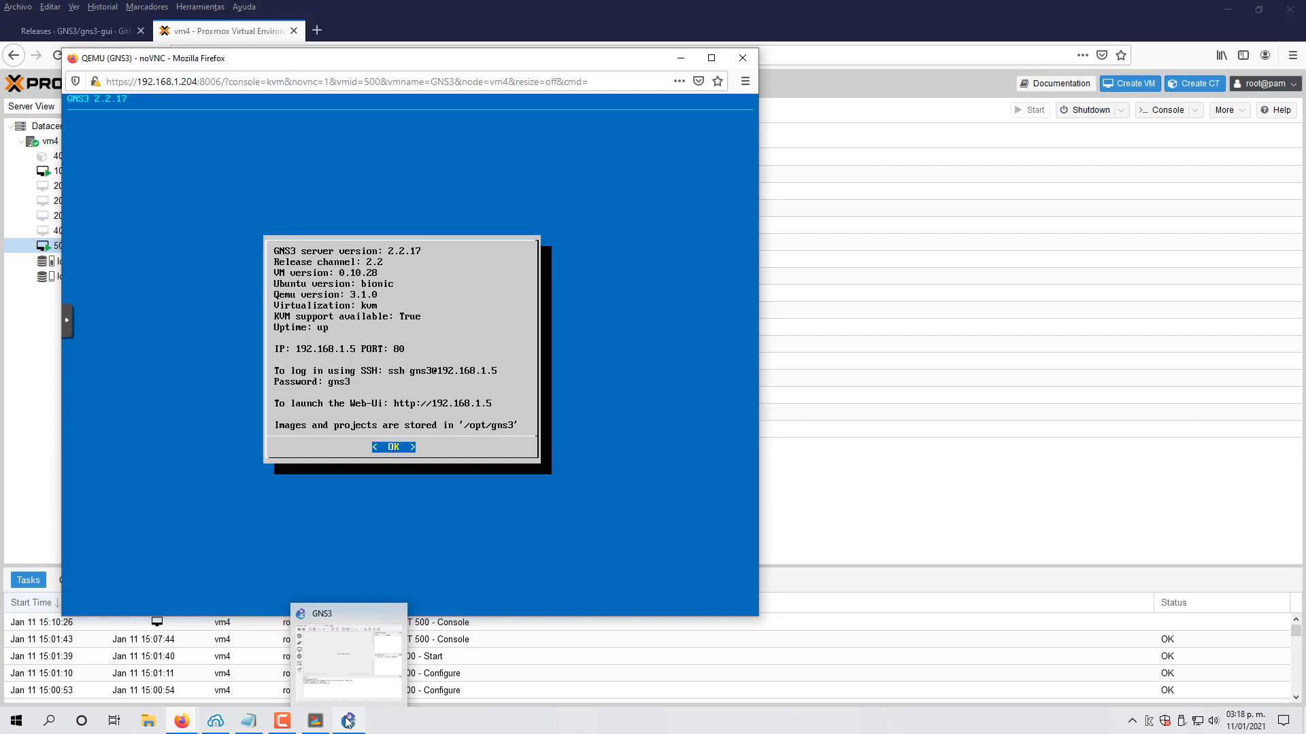
click(348, 721)
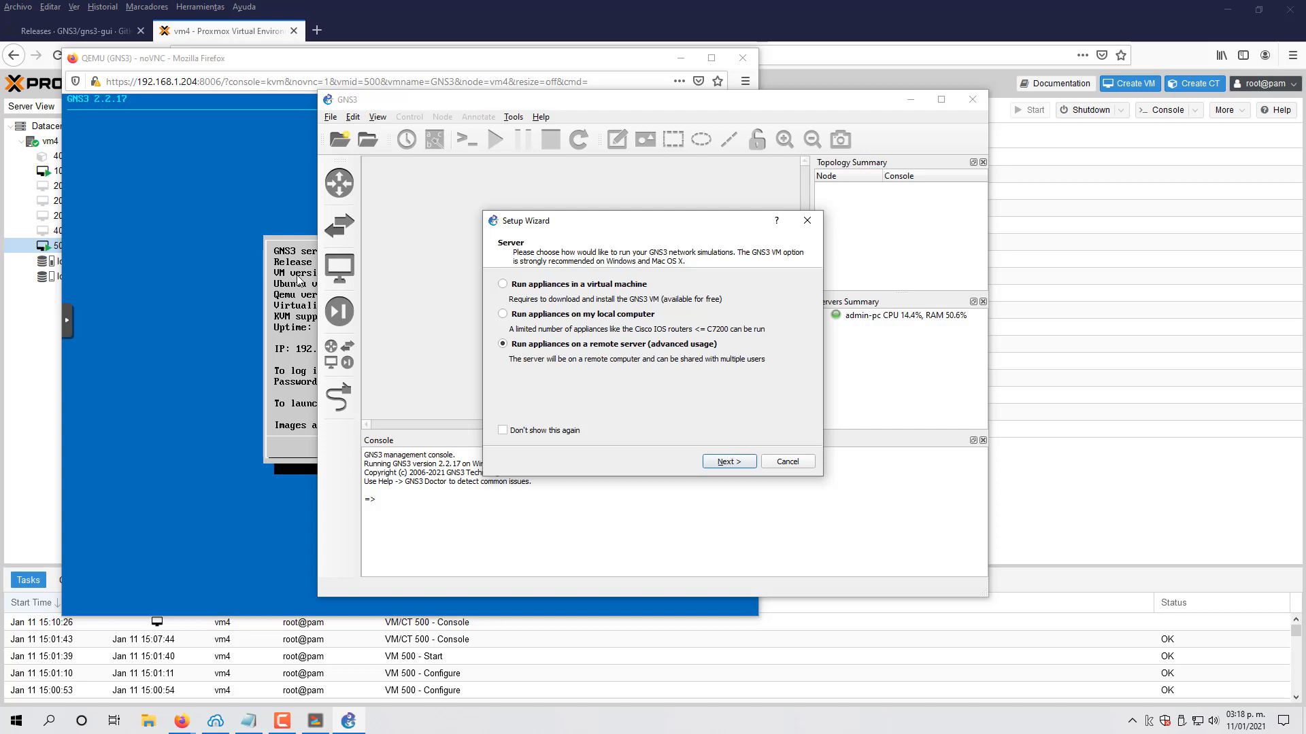
key(alt+Tab)
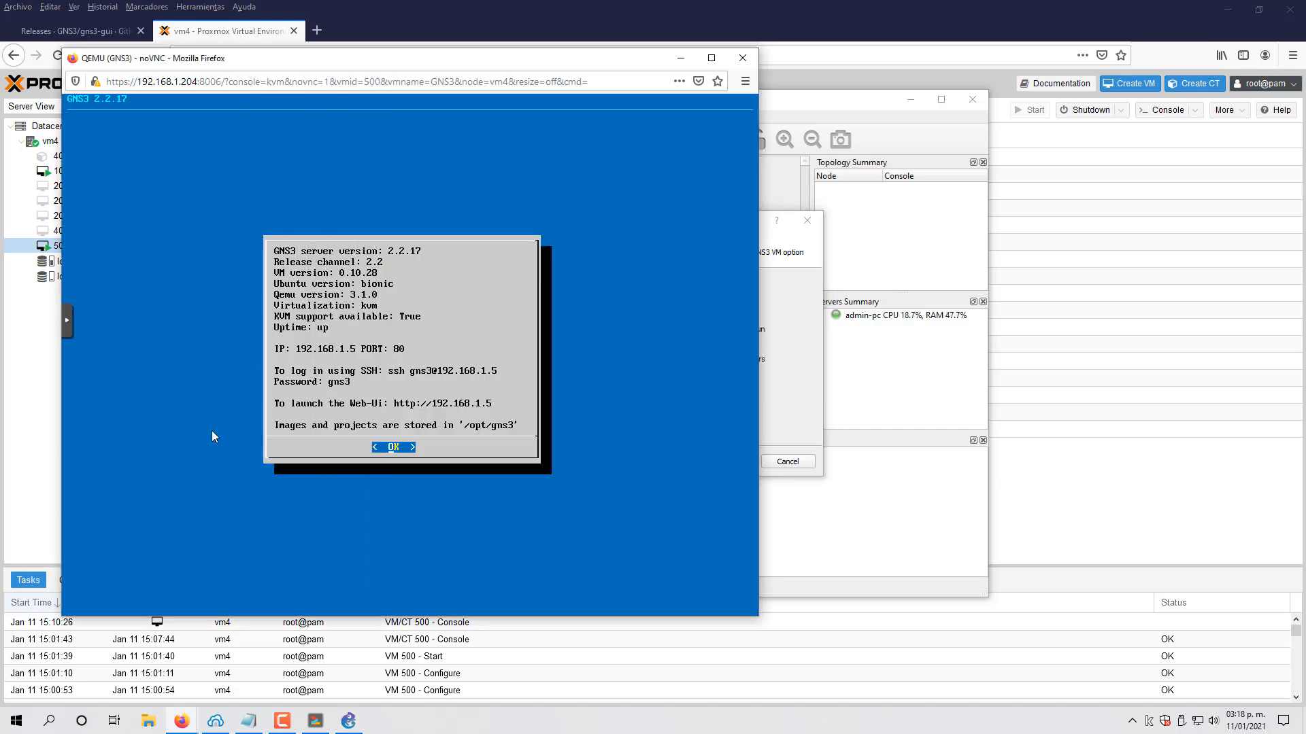
click(787, 282)
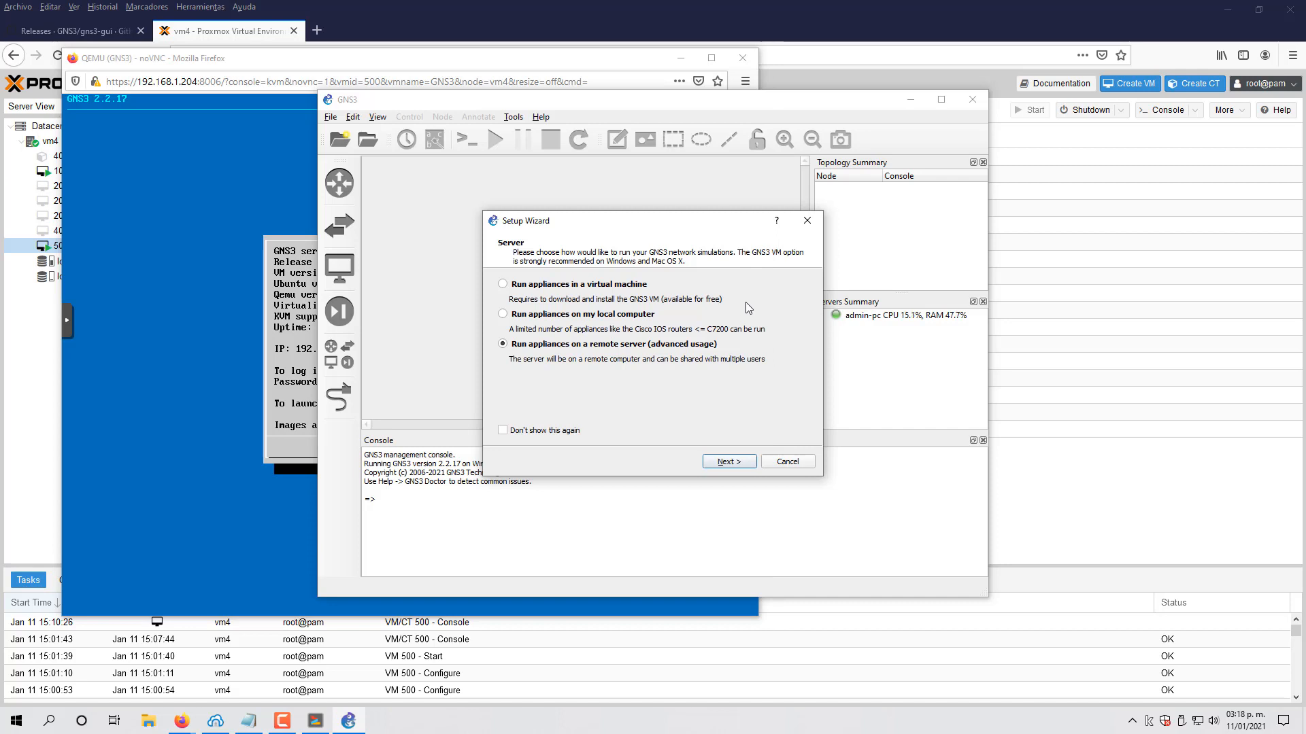
Step: Set the remote server host to 192.168.1.5 and the port to 80
click(729, 463)
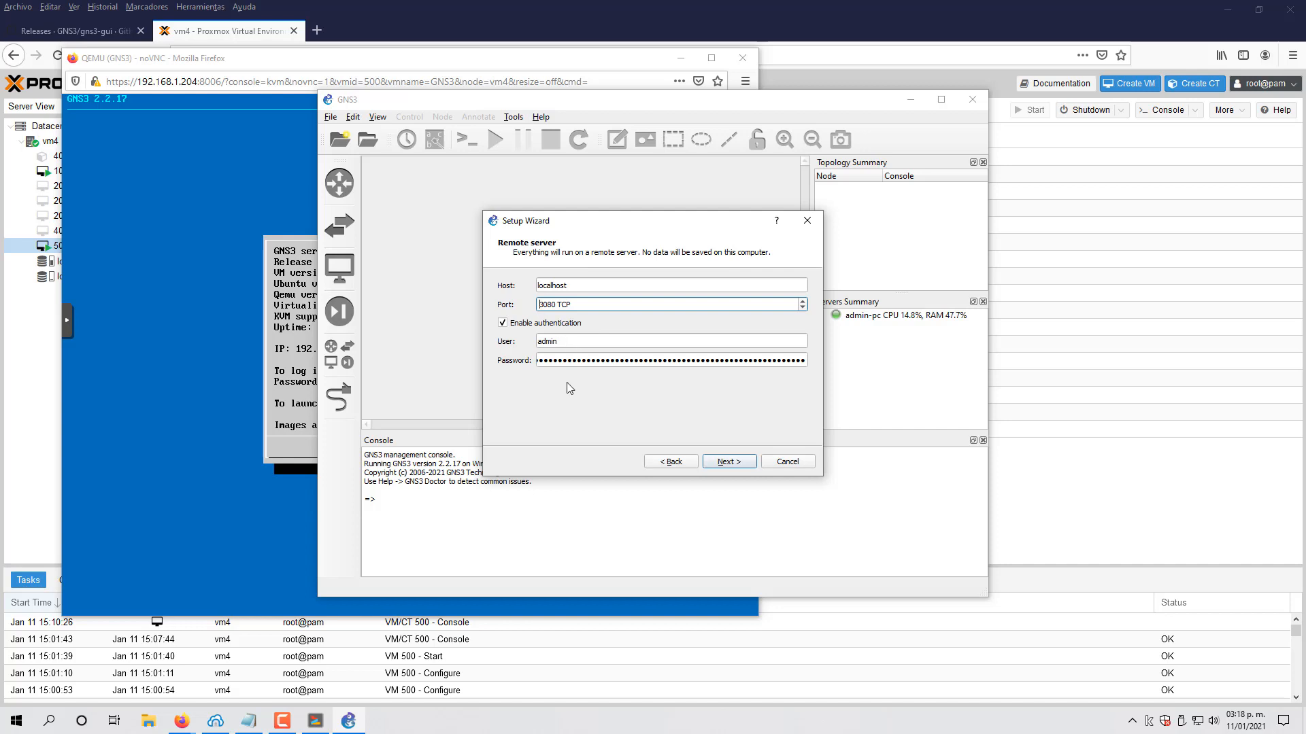
double_click(578, 285)
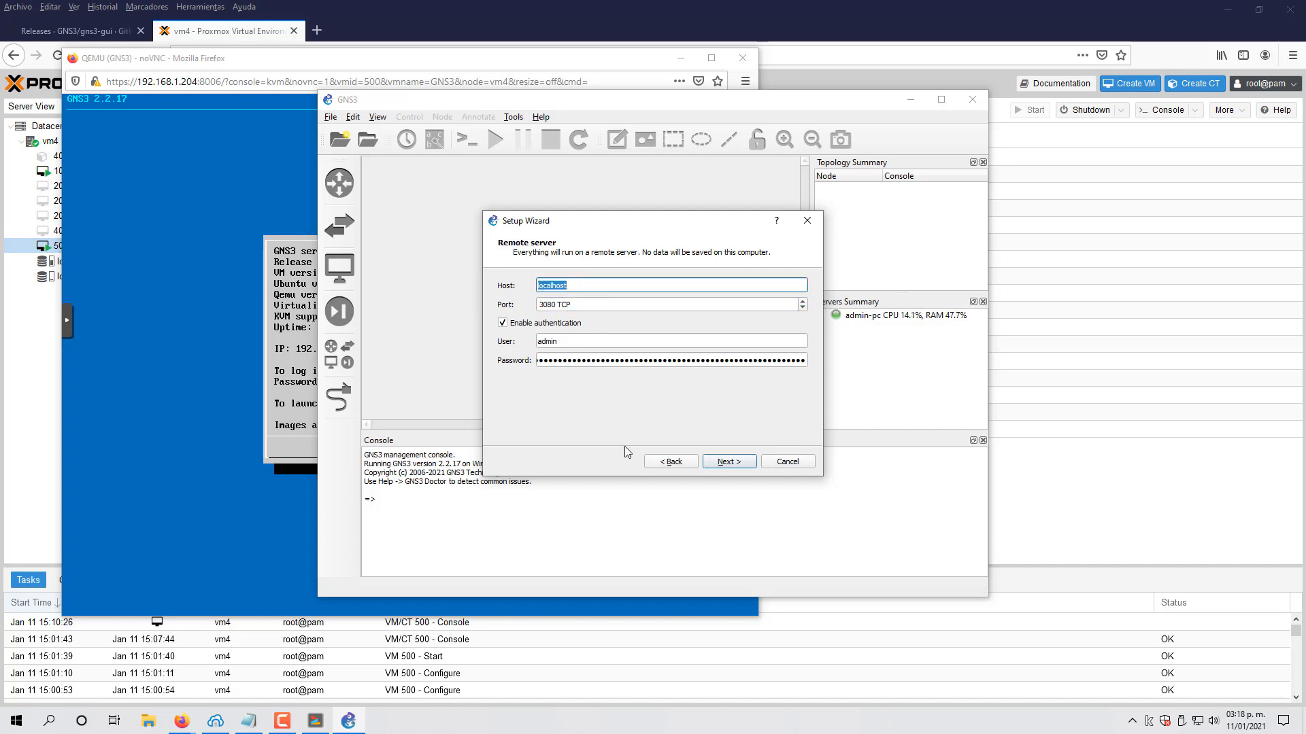
text(192.168.1.5)
drag(546, 304, 525, 305)
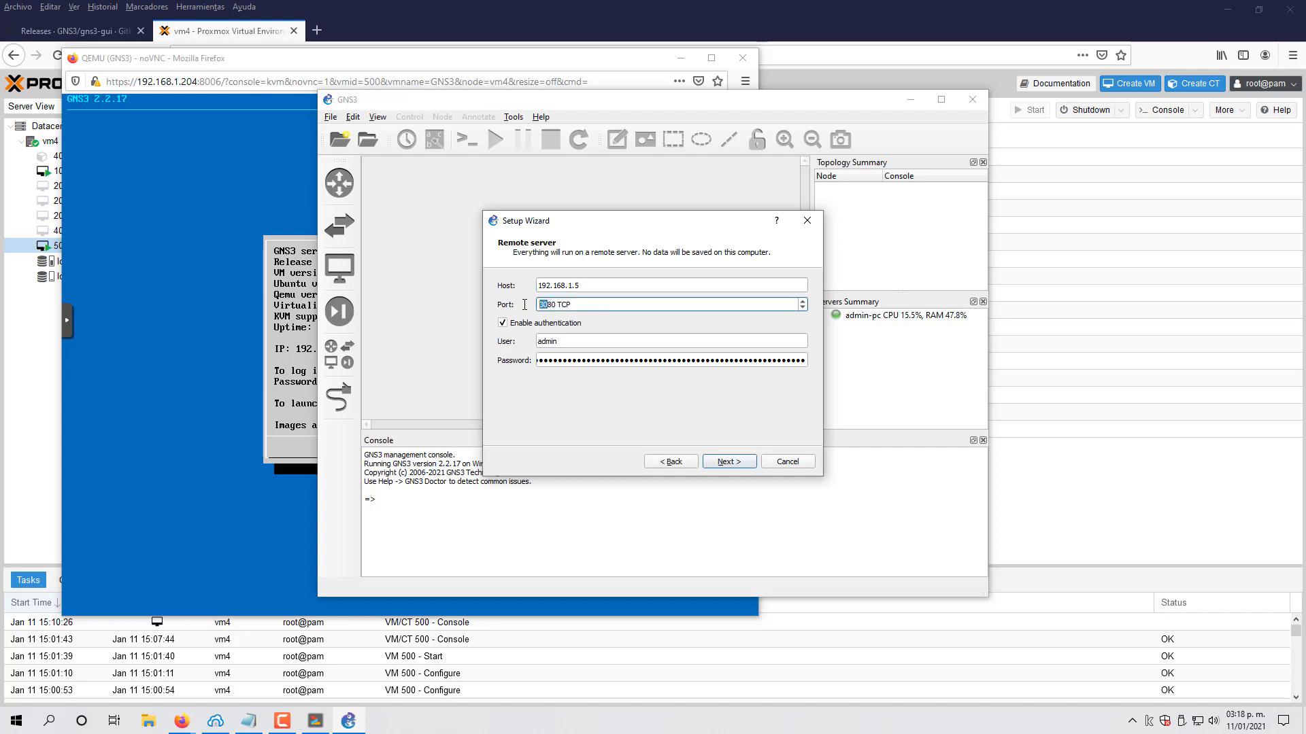
key(BackSpace)
key(alt+Tab)
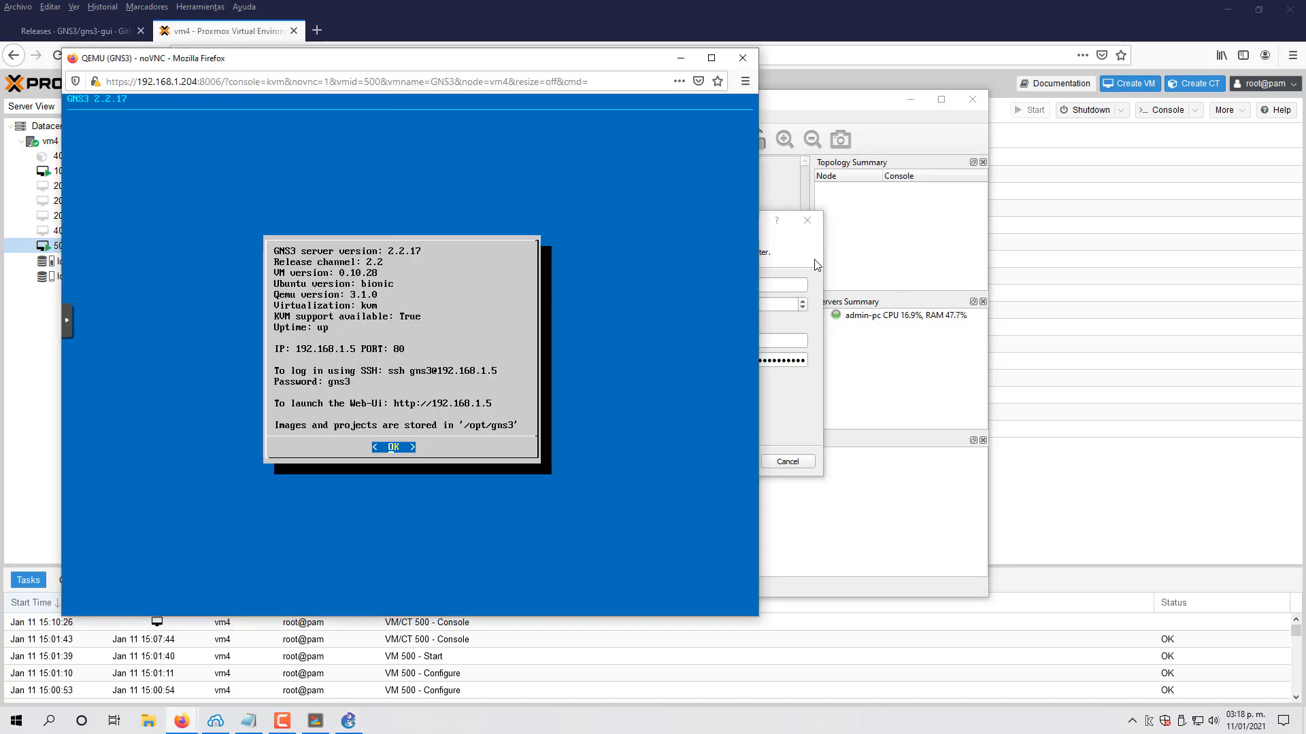
key(alt+Tab)
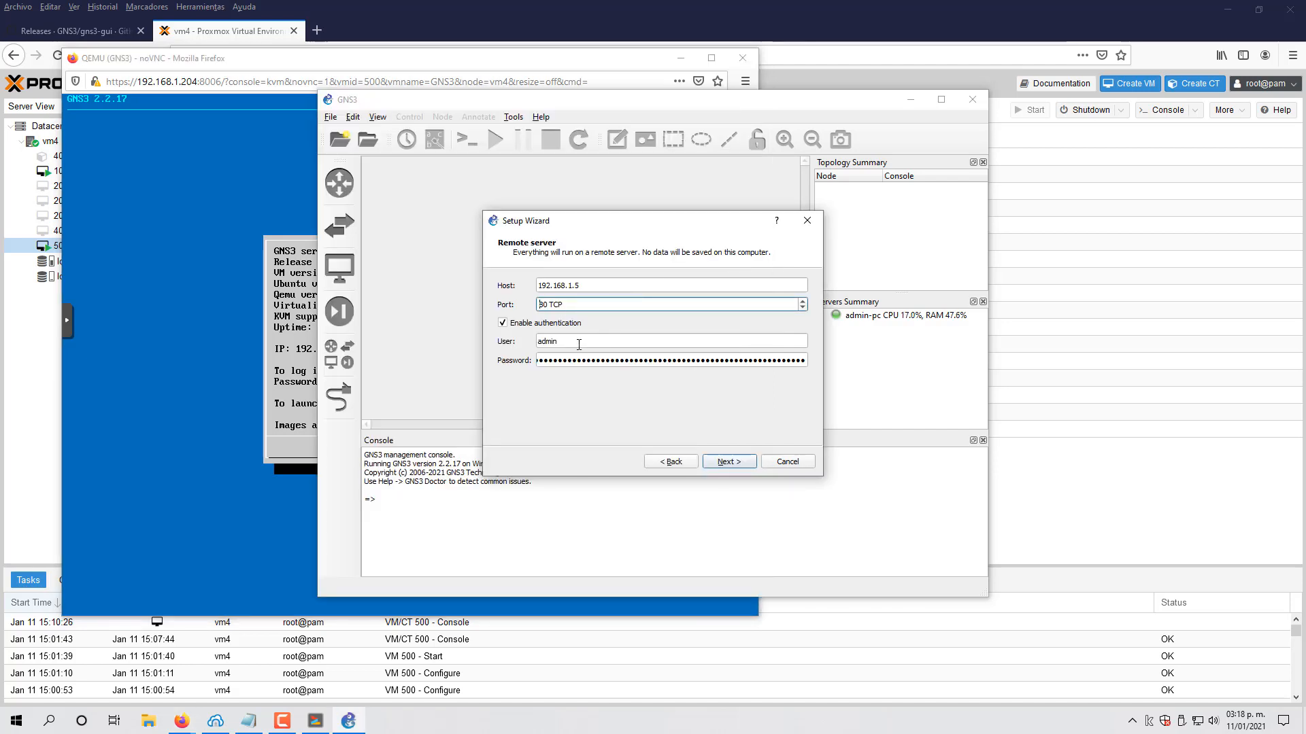
Step: Enter the GNS3 VM's user name and password, checking the console for the login details
key(Tab)
key(Tab)
text(gns3)
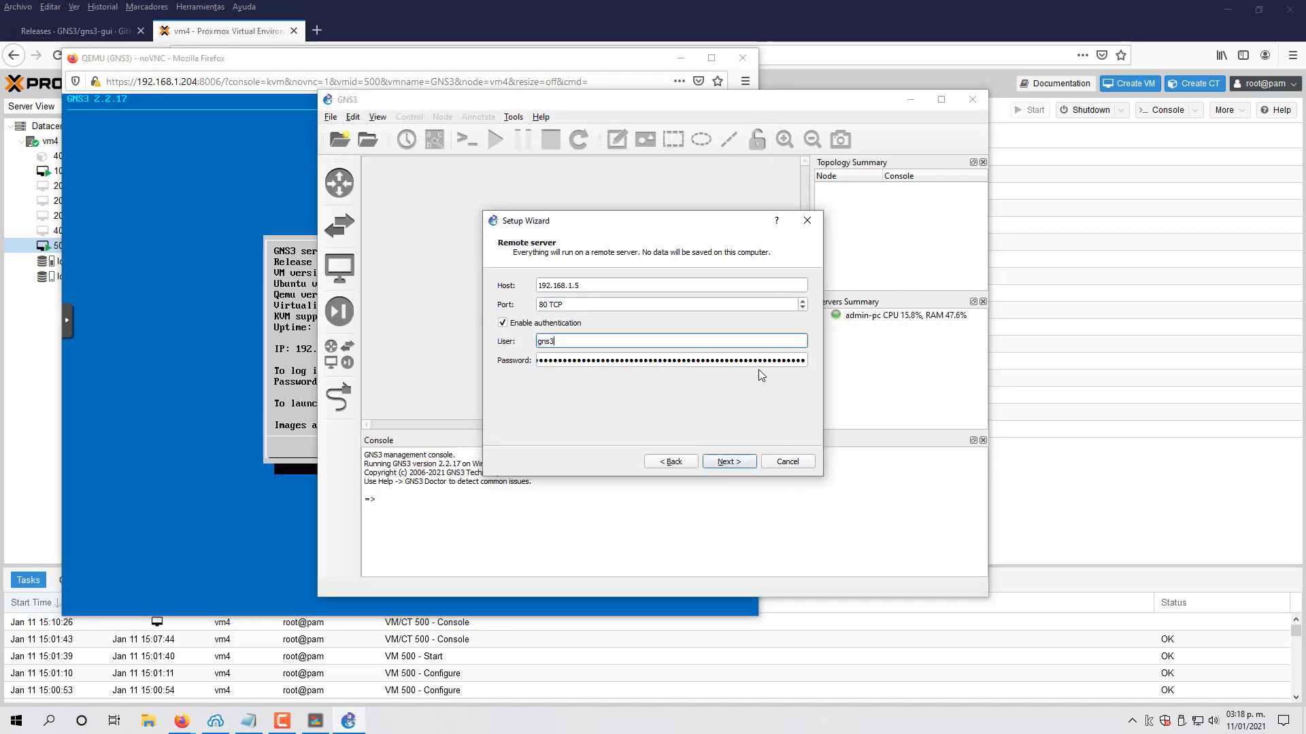
key(Tab)
text(gns3)
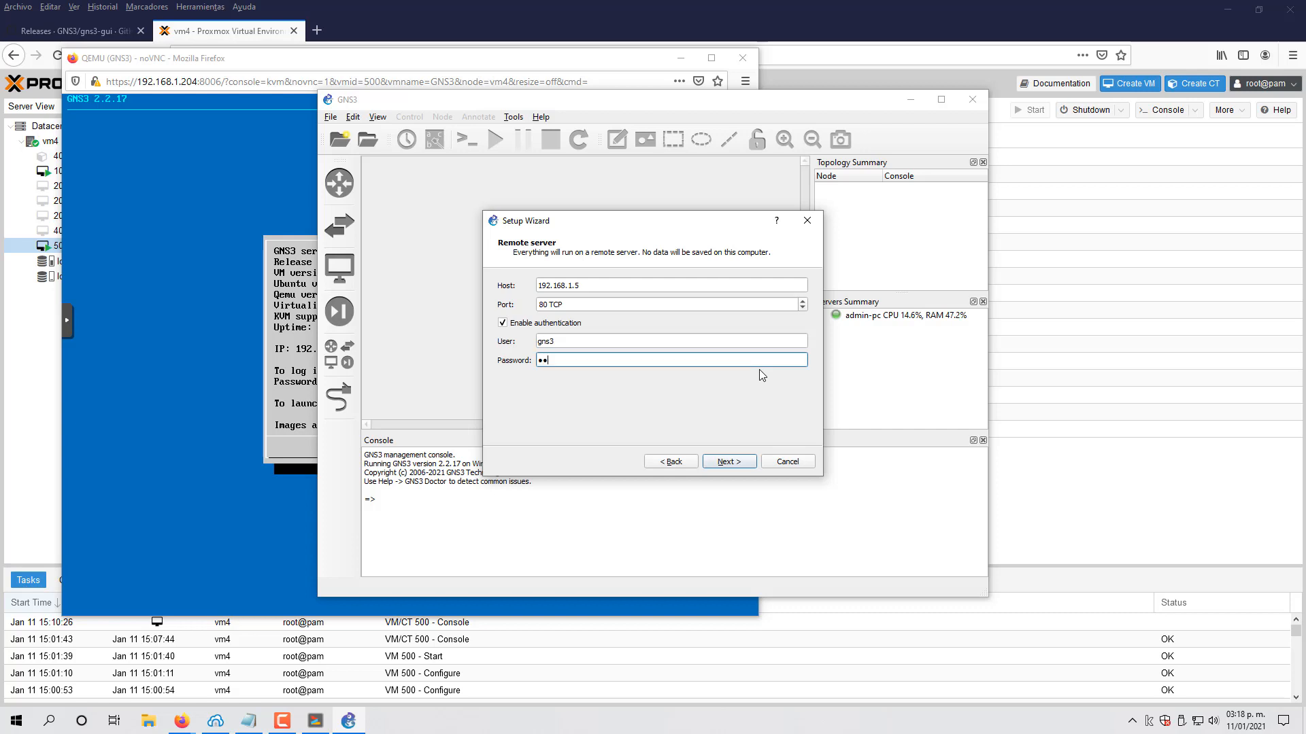
click(231, 326)
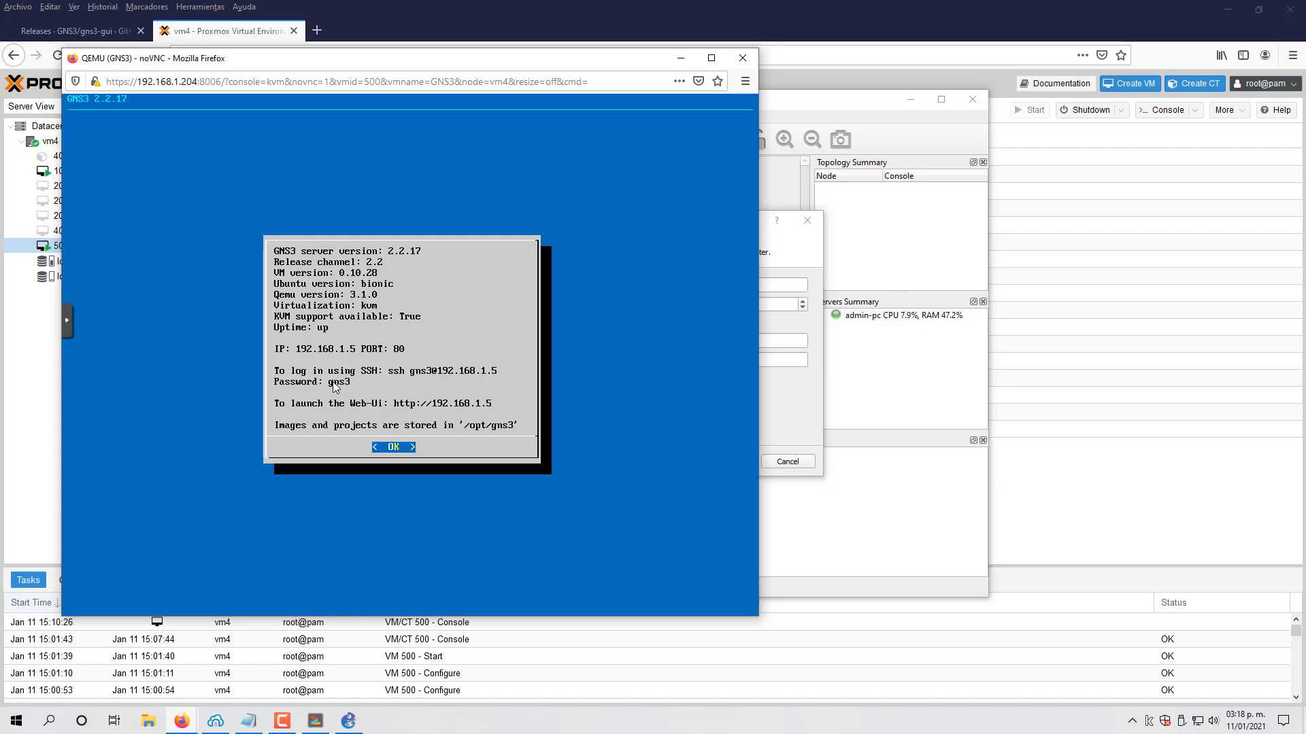
click(804, 252)
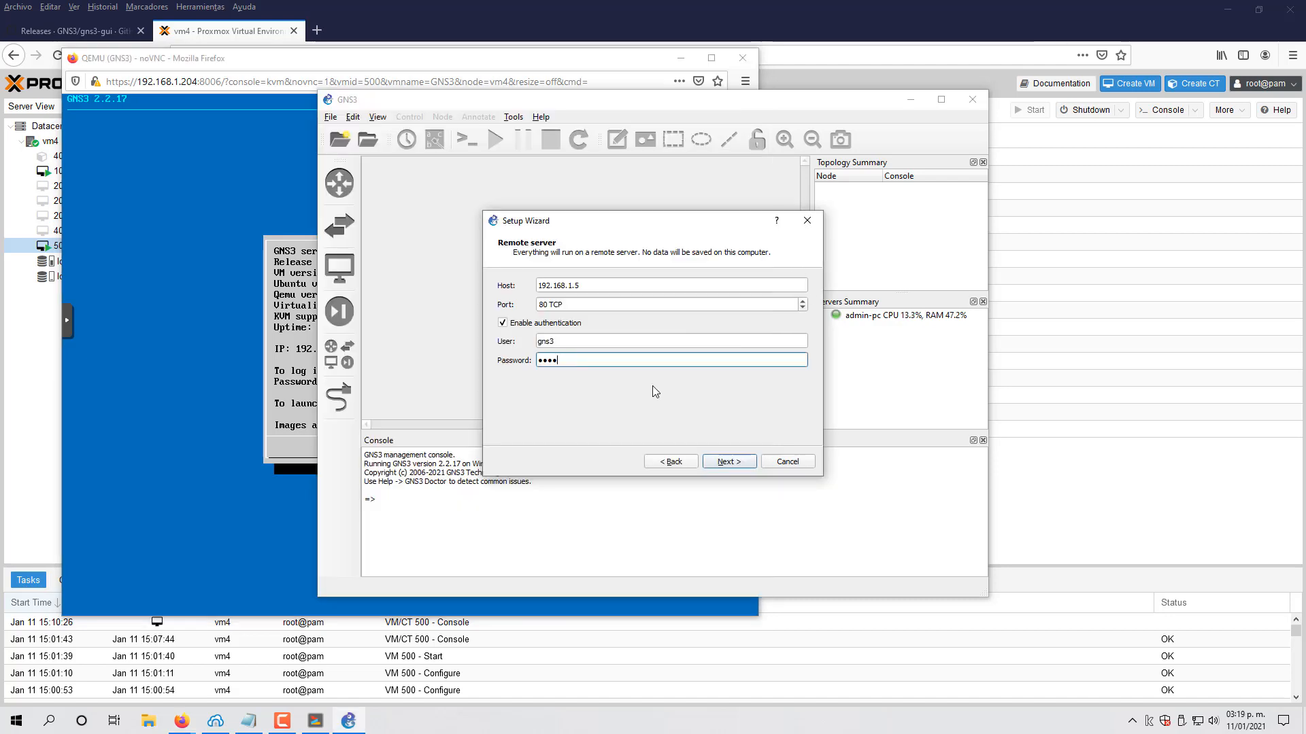
Step: Submit the connection settings, finish the wizard and maximize the empty GNS3 workspace
click(740, 464)
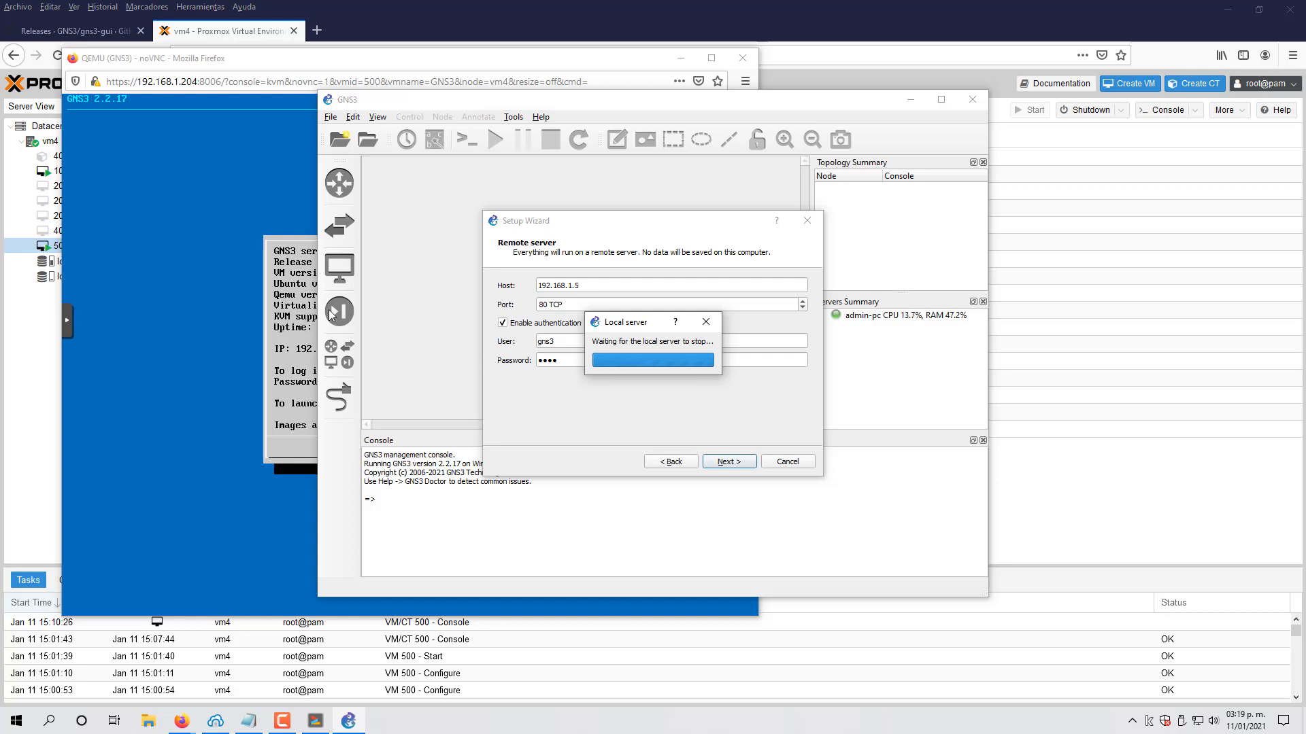
click(278, 148)
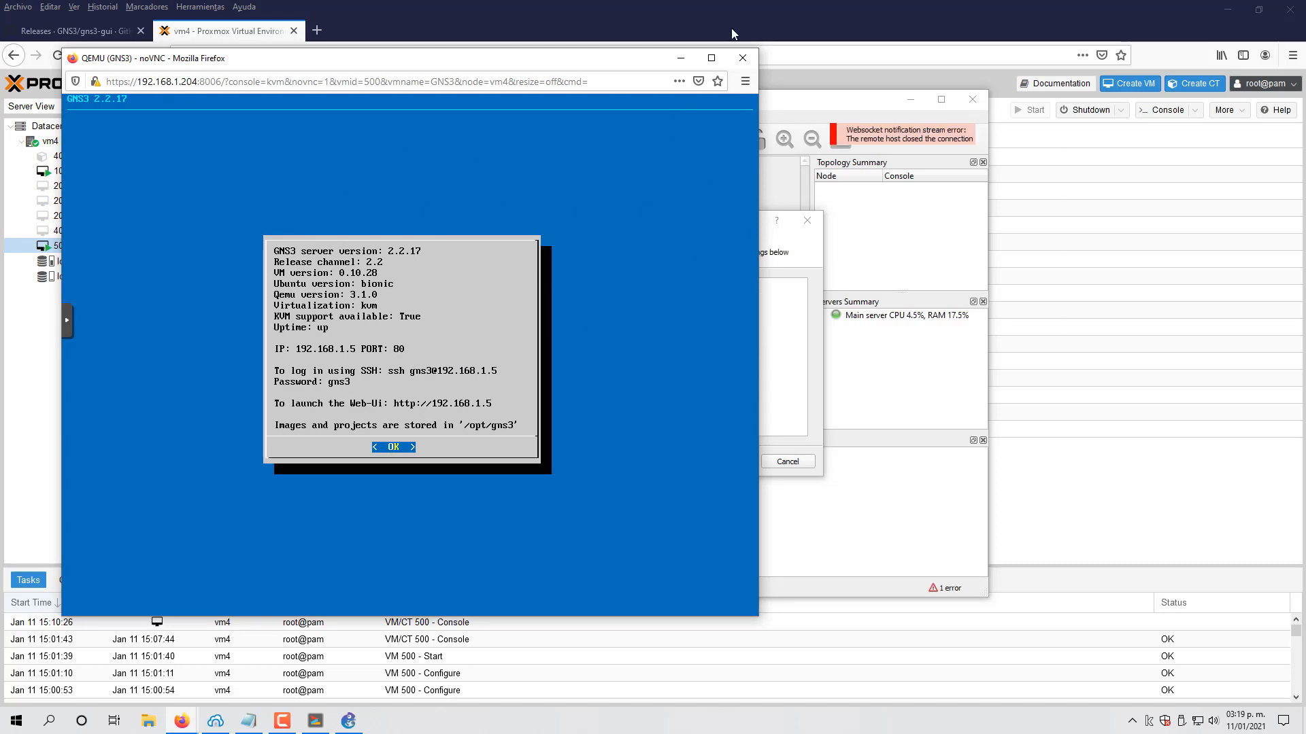
click(681, 58)
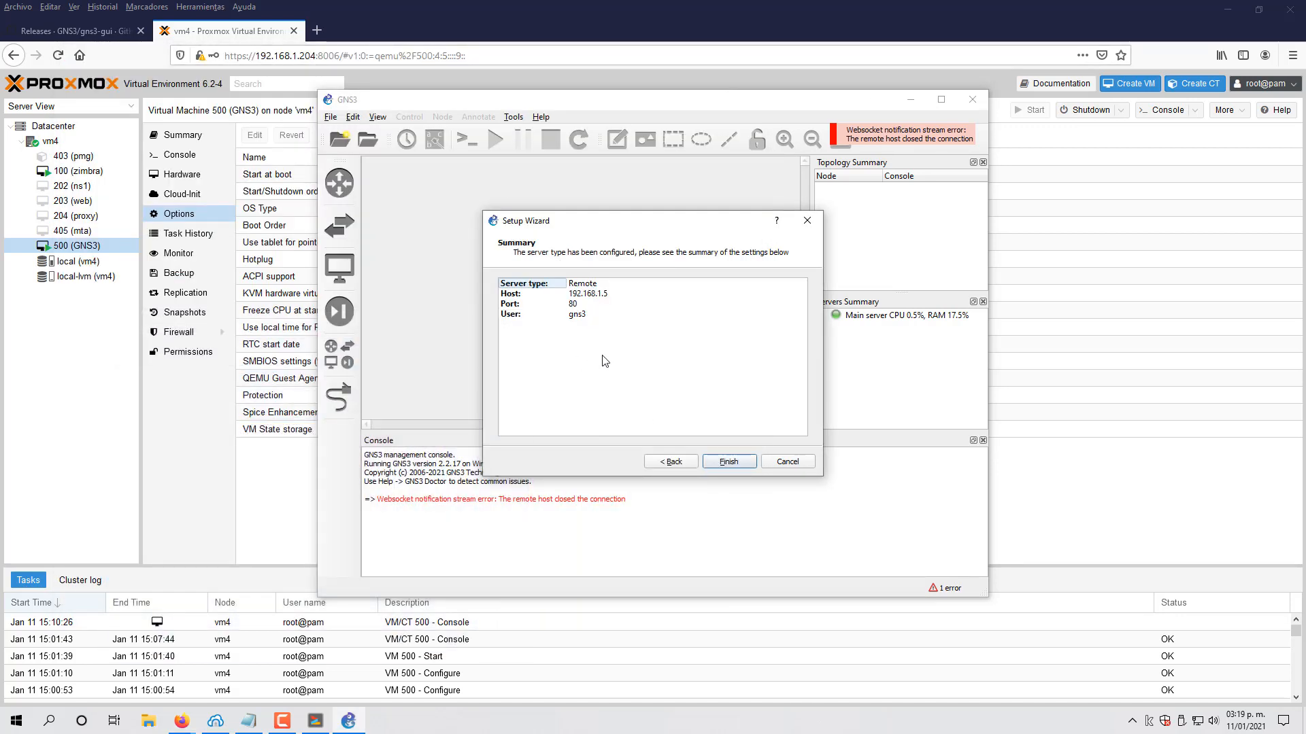
click(746, 462)
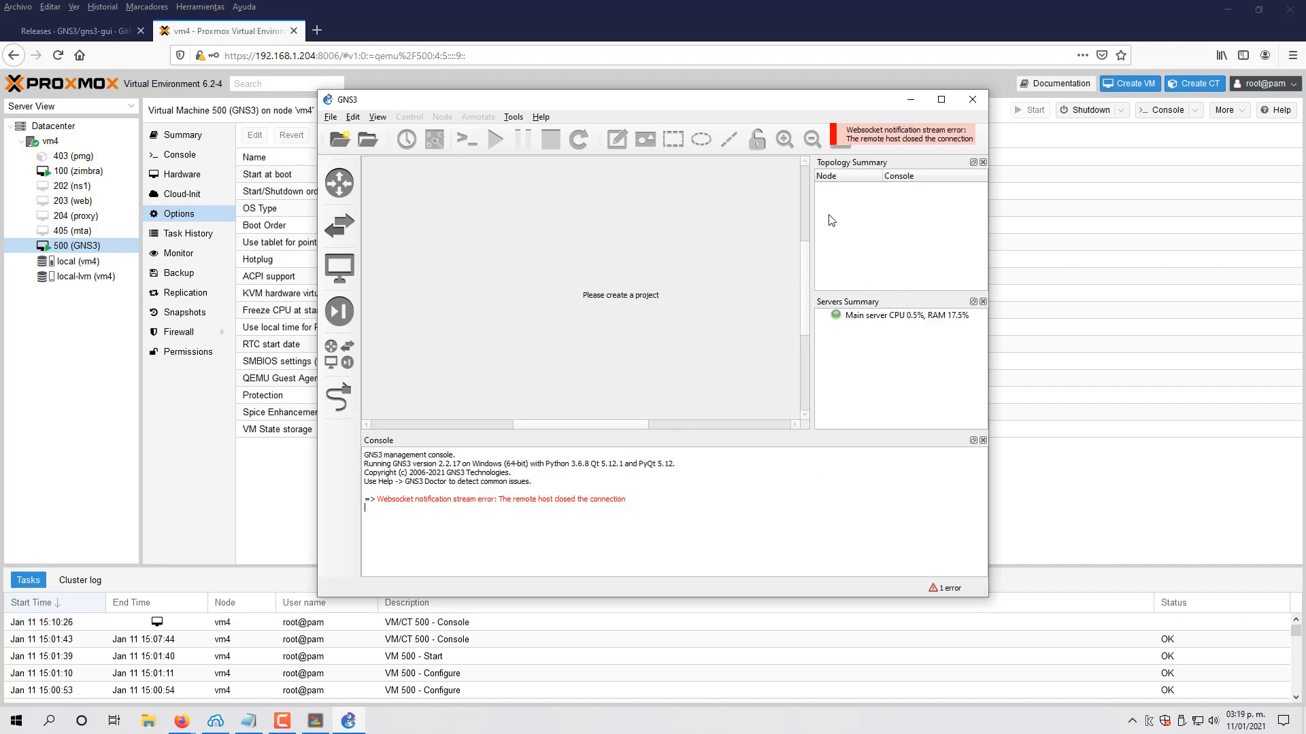
double_click(877, 100)
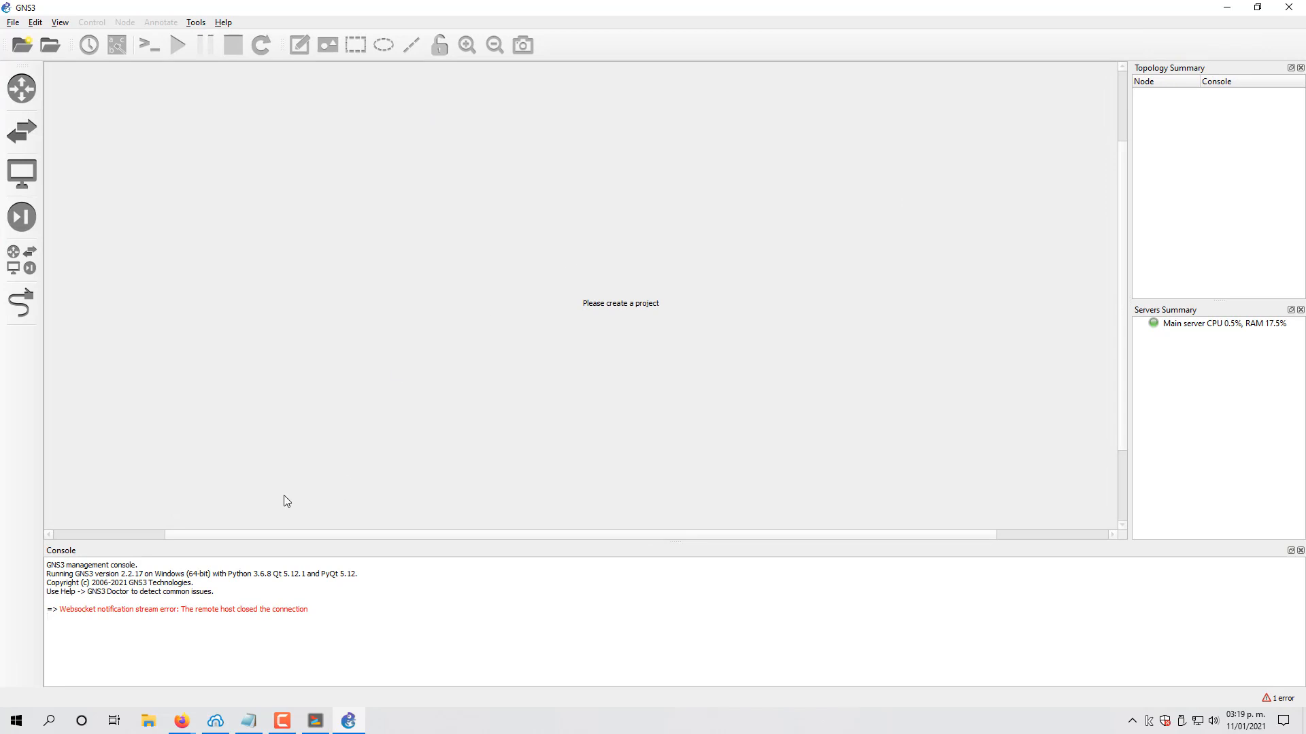
Step: Browse the Projects library in the project dialog, then close it without opening anything
click(43, 48)
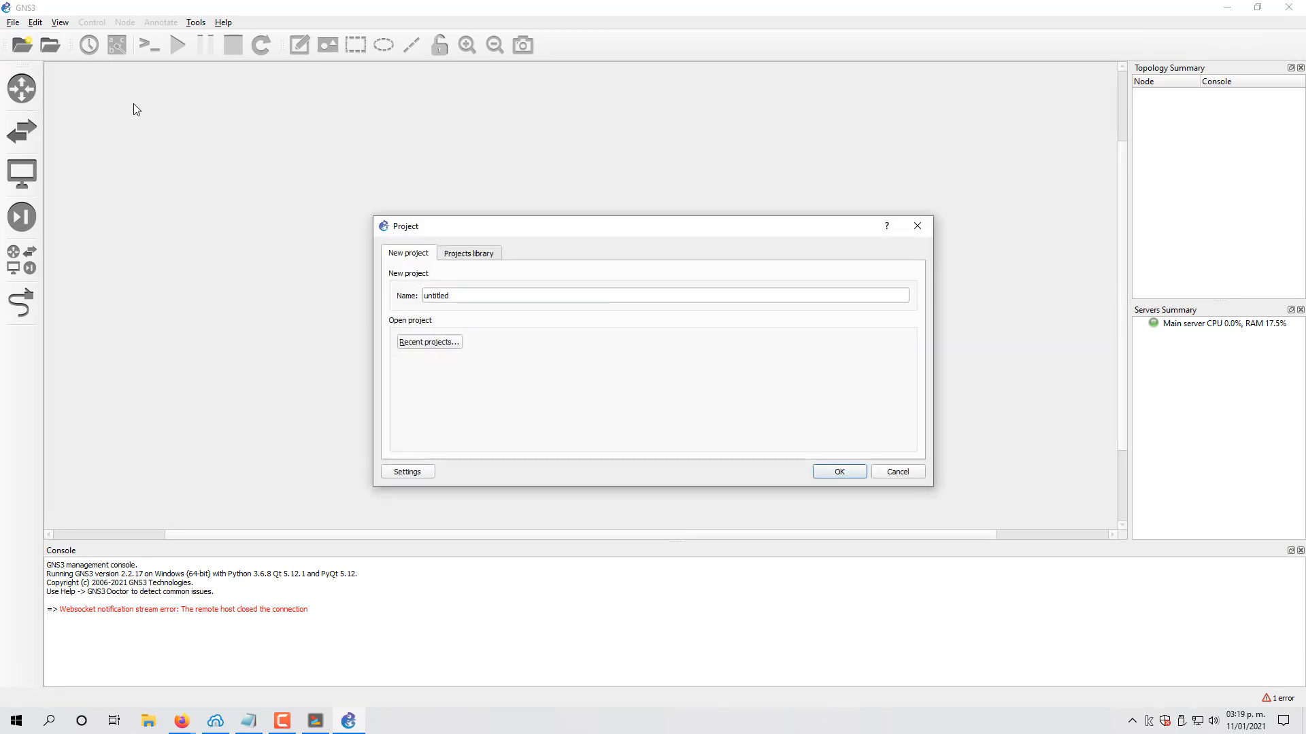
click(481, 256)
click(412, 287)
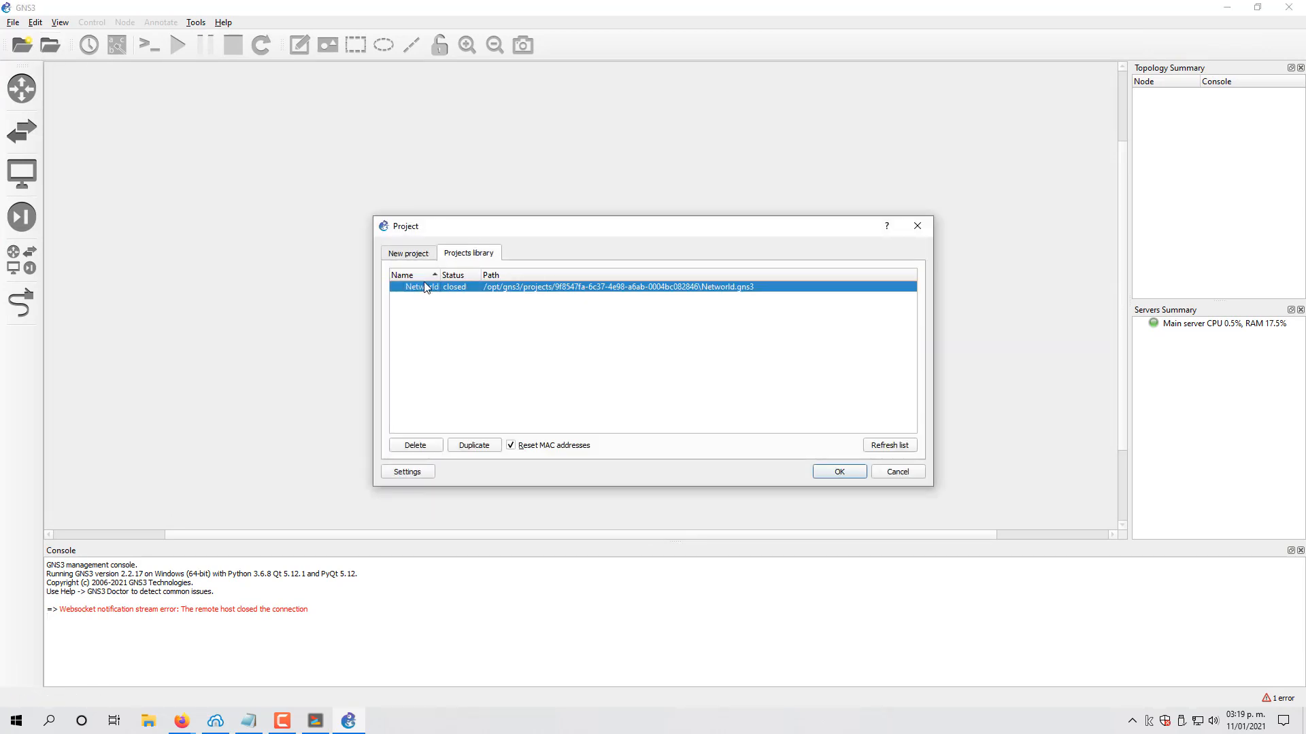
click(412, 253)
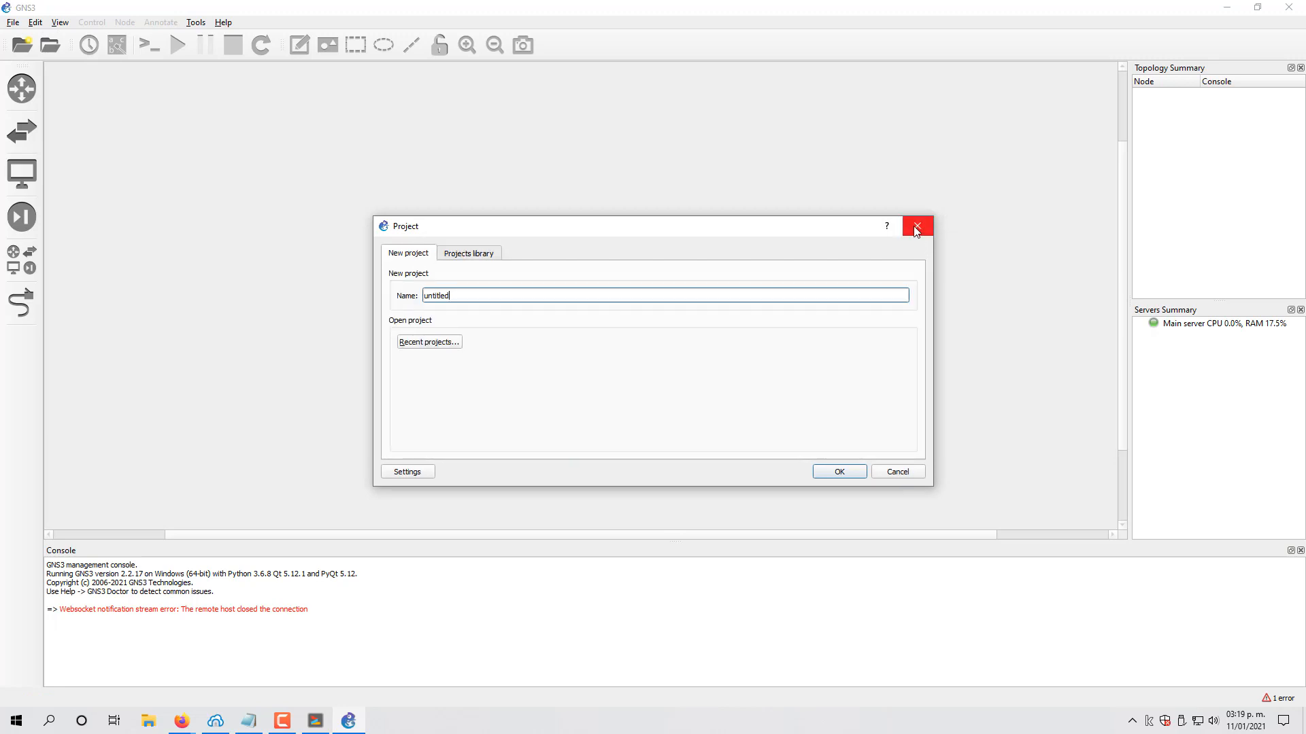
click(916, 227)
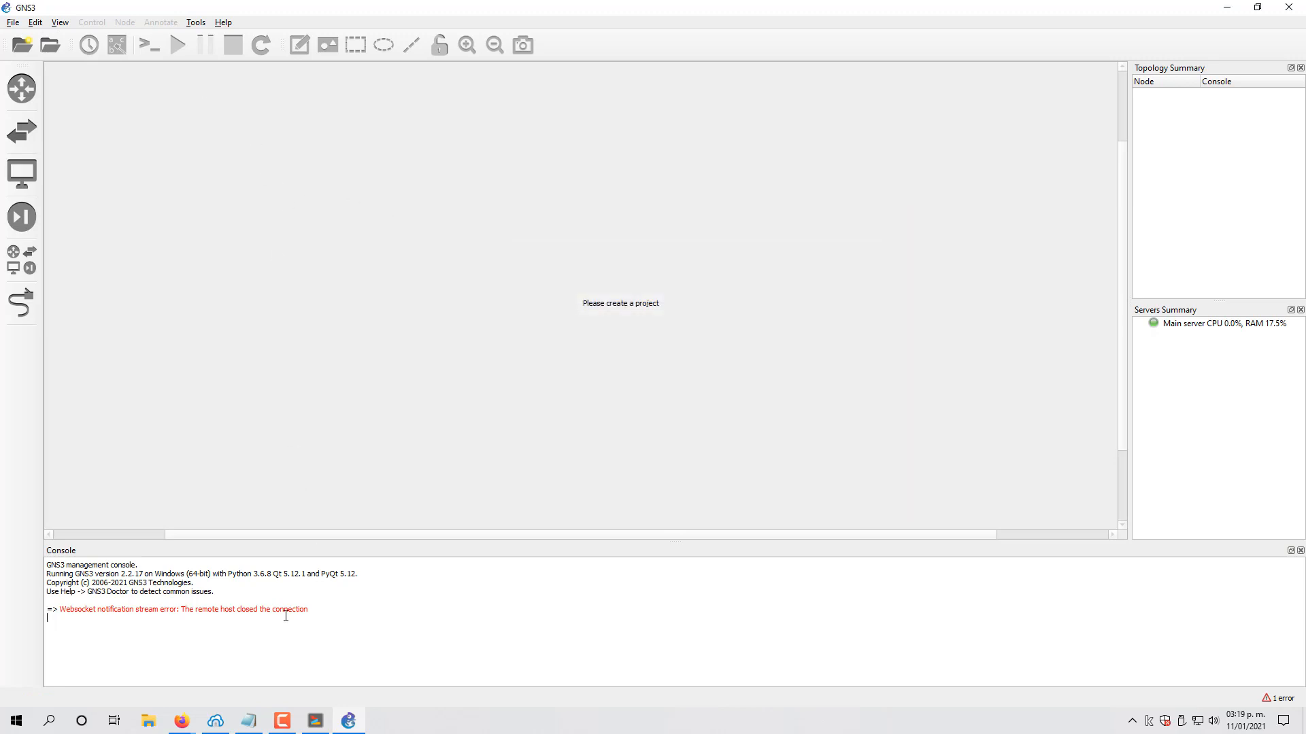
Step: Check the Proxmox and GNS3 VM console windows, then minimize both to return to GNS3
mouse_move(182, 720)
click(129, 646)
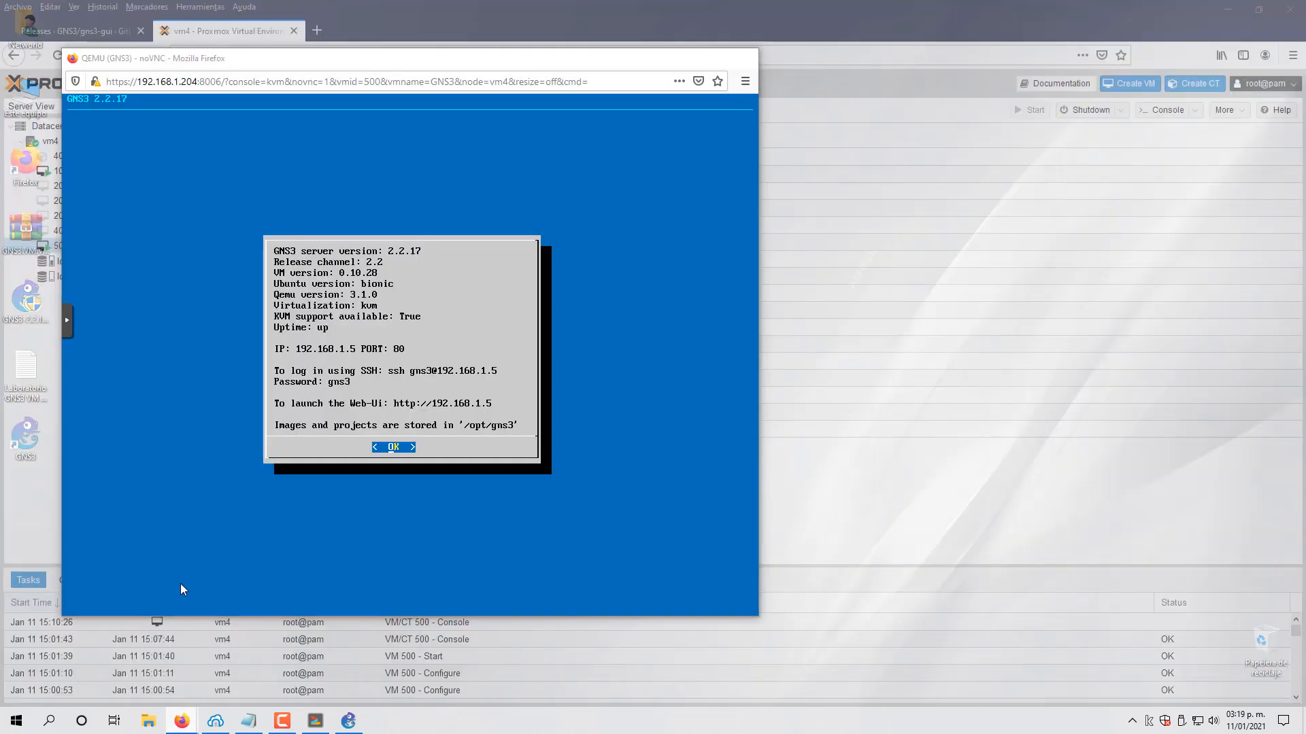
click(266, 652)
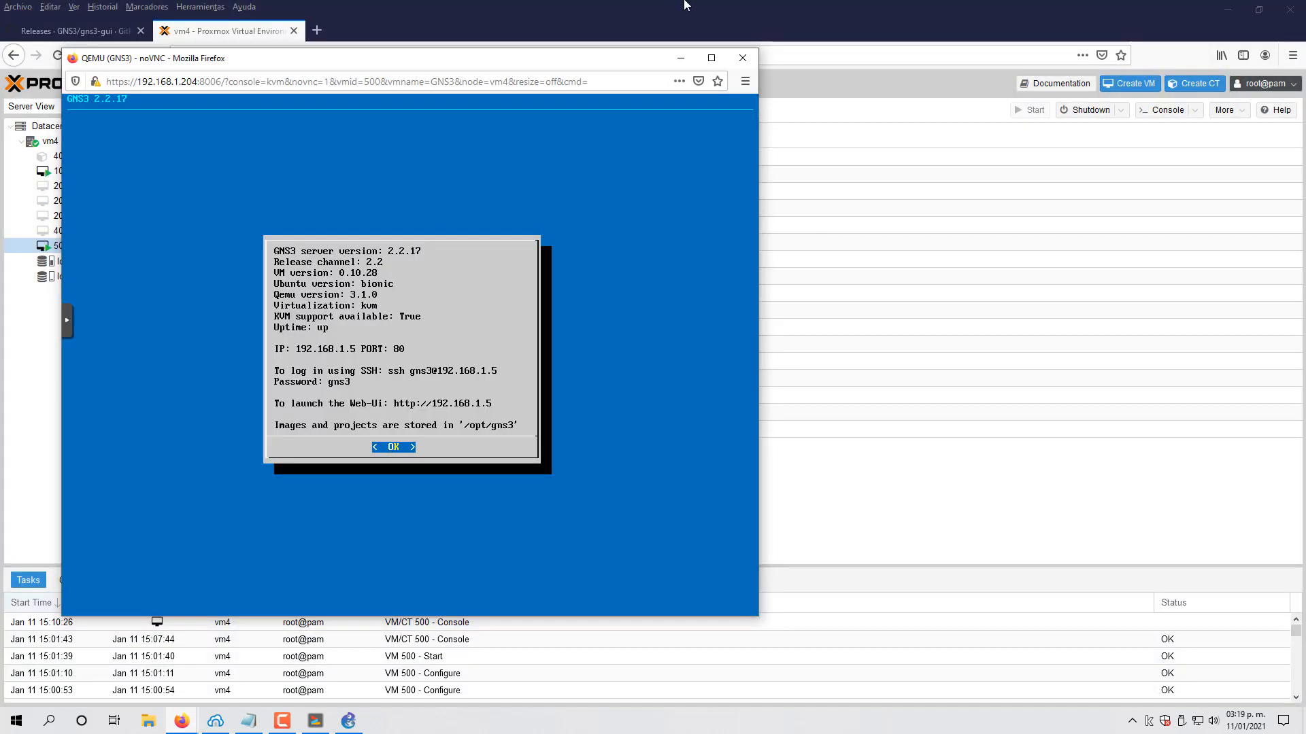
click(1226, 10)
click(681, 59)
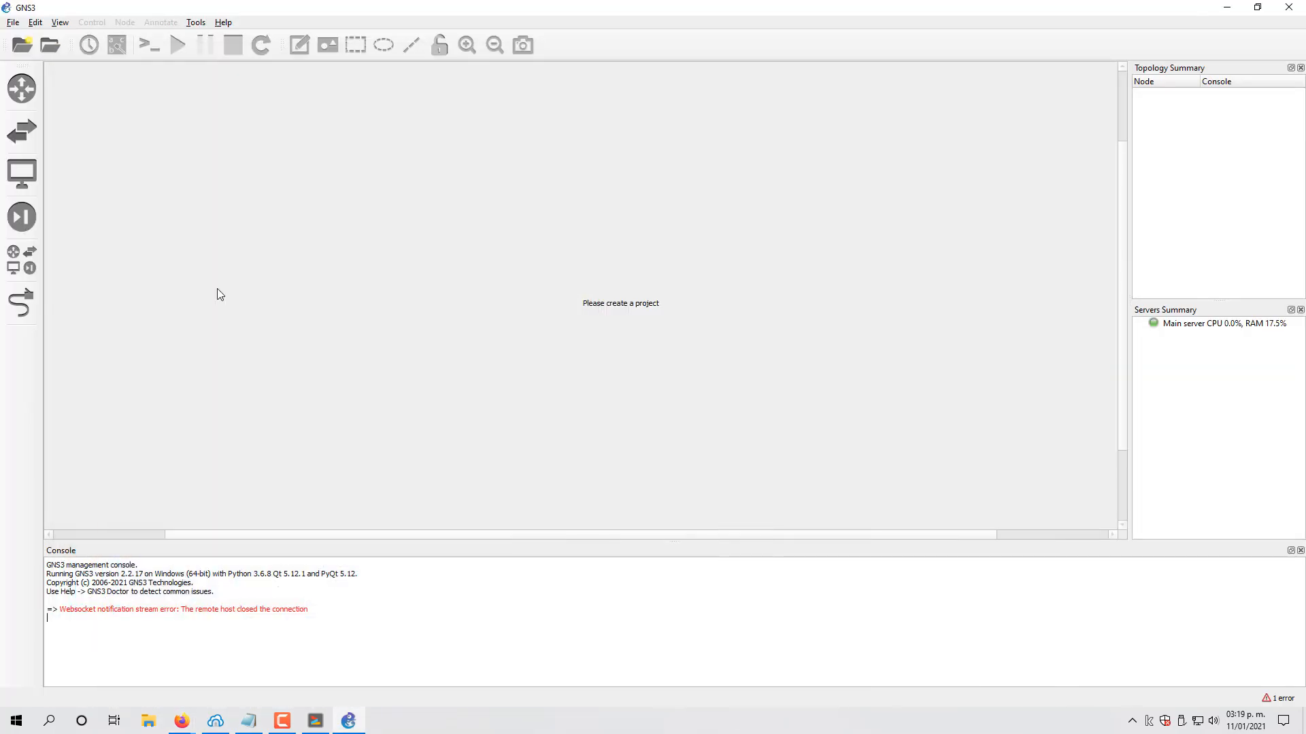
Step: Open the Networld project from the Projects library
click(48, 54)
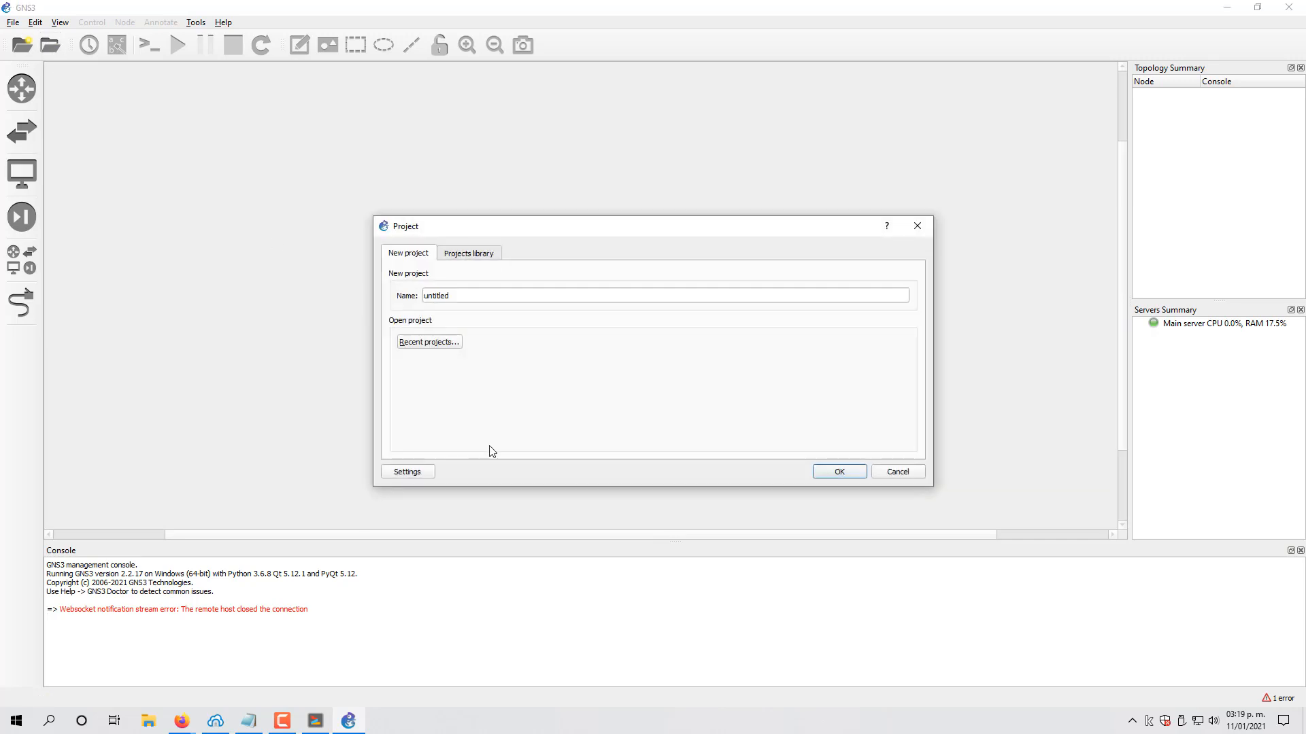
click(470, 257)
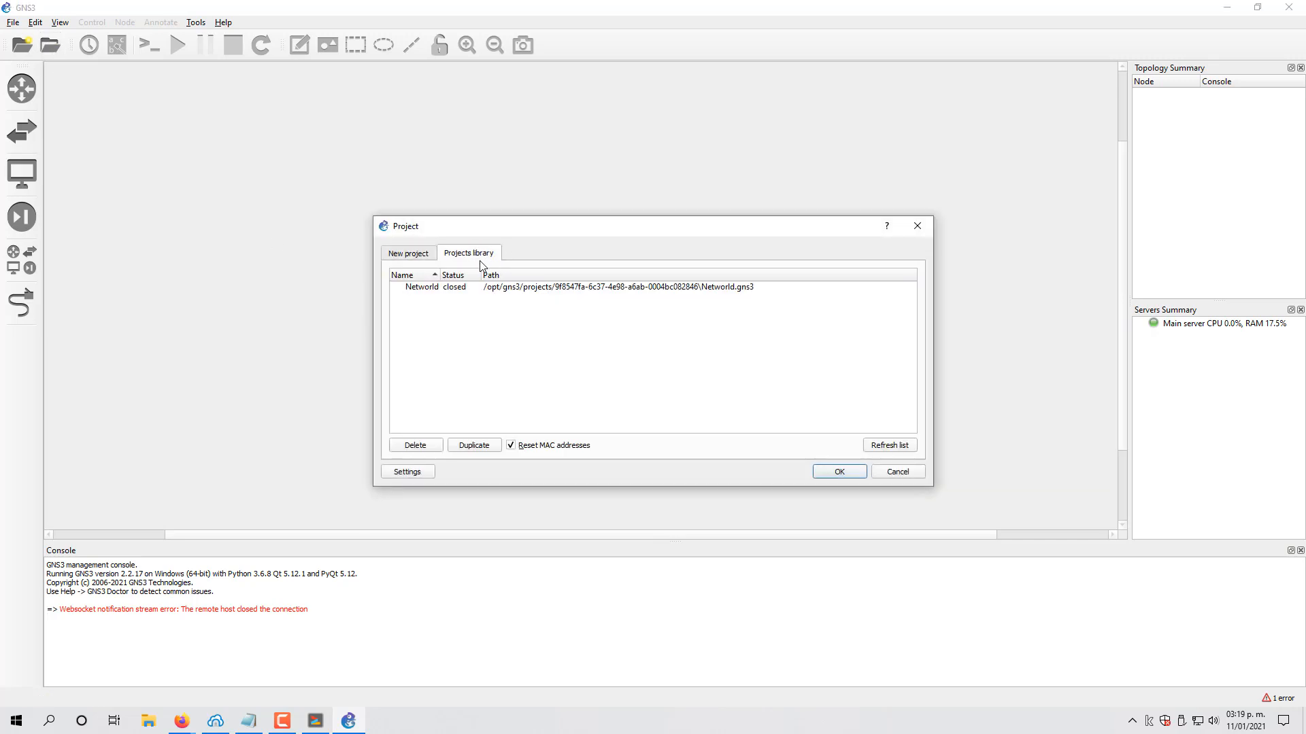
click(447, 290)
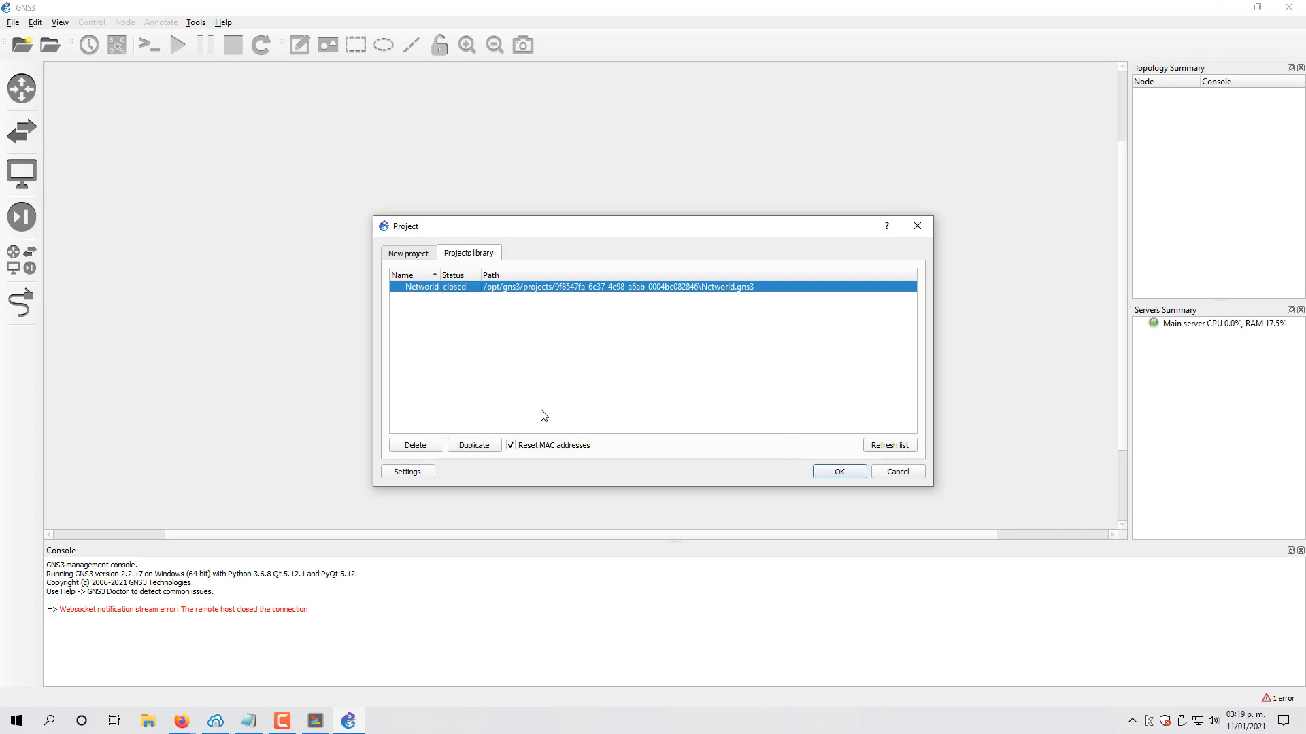
click(855, 476)
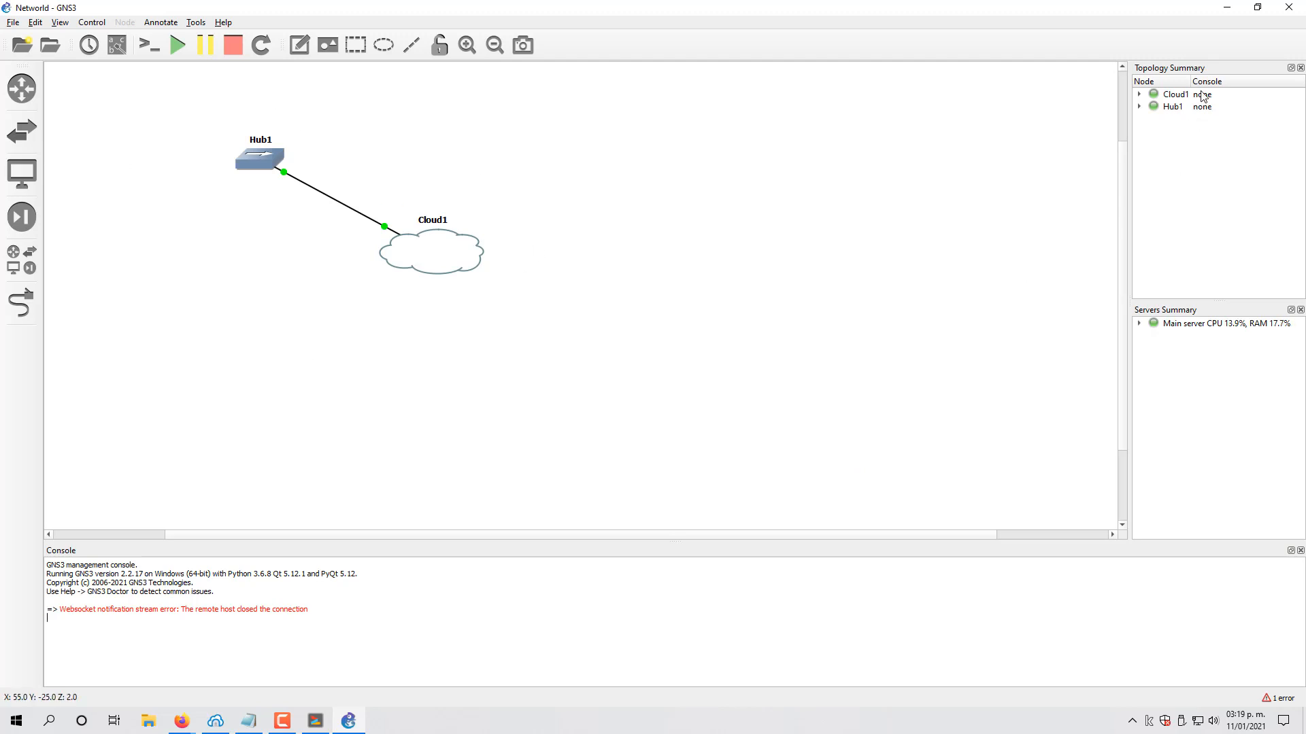
Step: Expand Main server in Servers Summary to list Cloud1 and Hub1, then check the VM console
click(1207, 329)
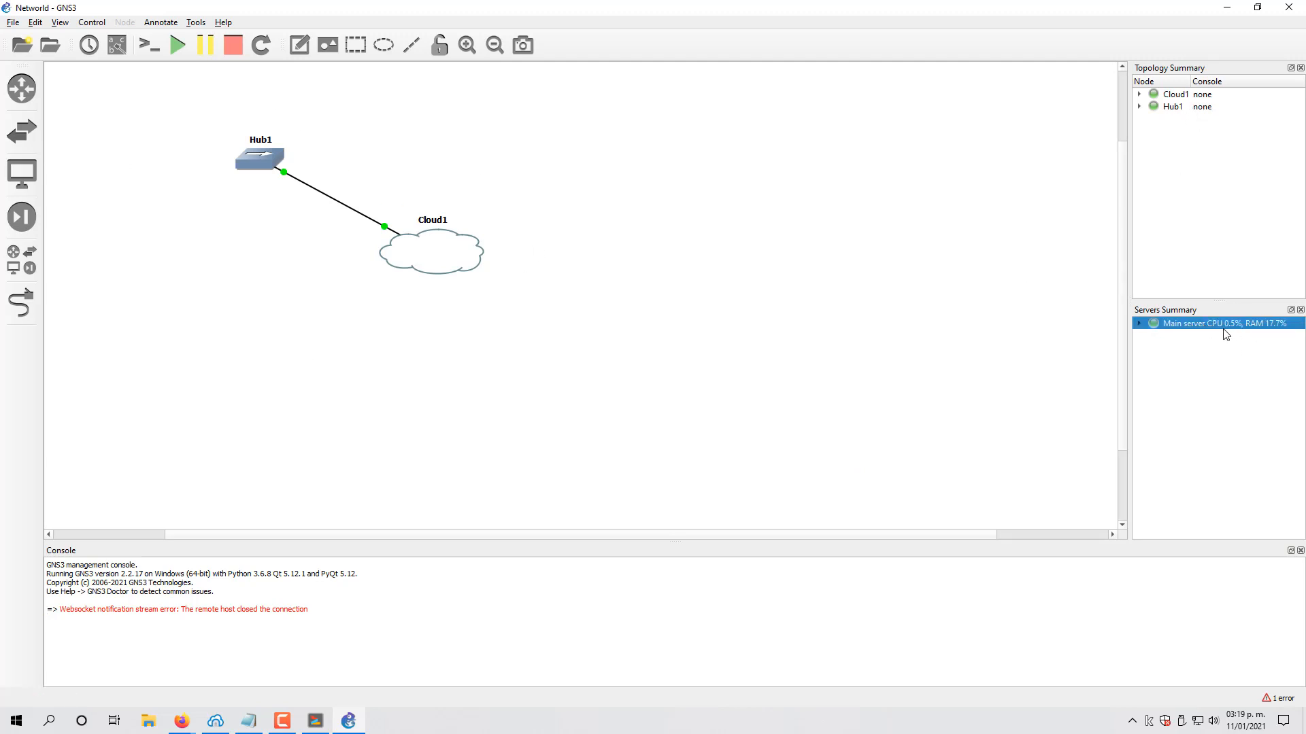
double_click(1207, 329)
click(183, 722)
click(185, 695)
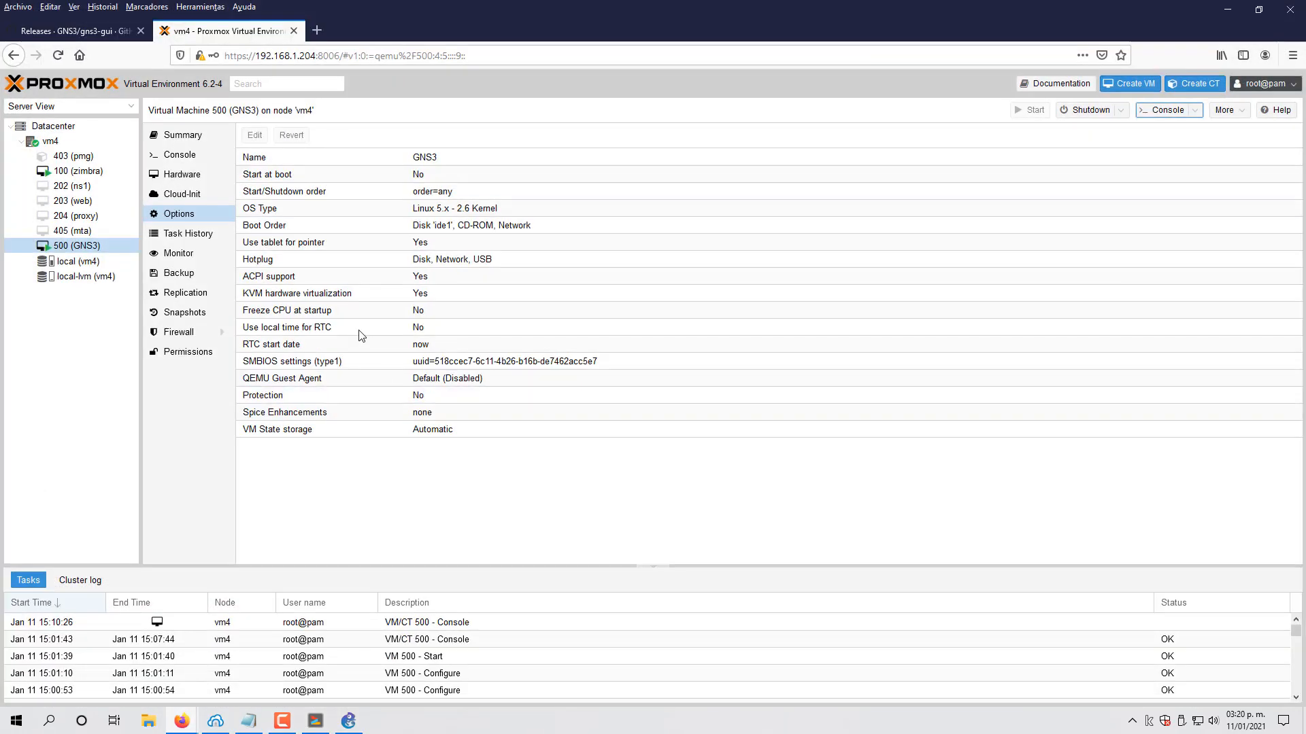
click(181, 720)
click(246, 667)
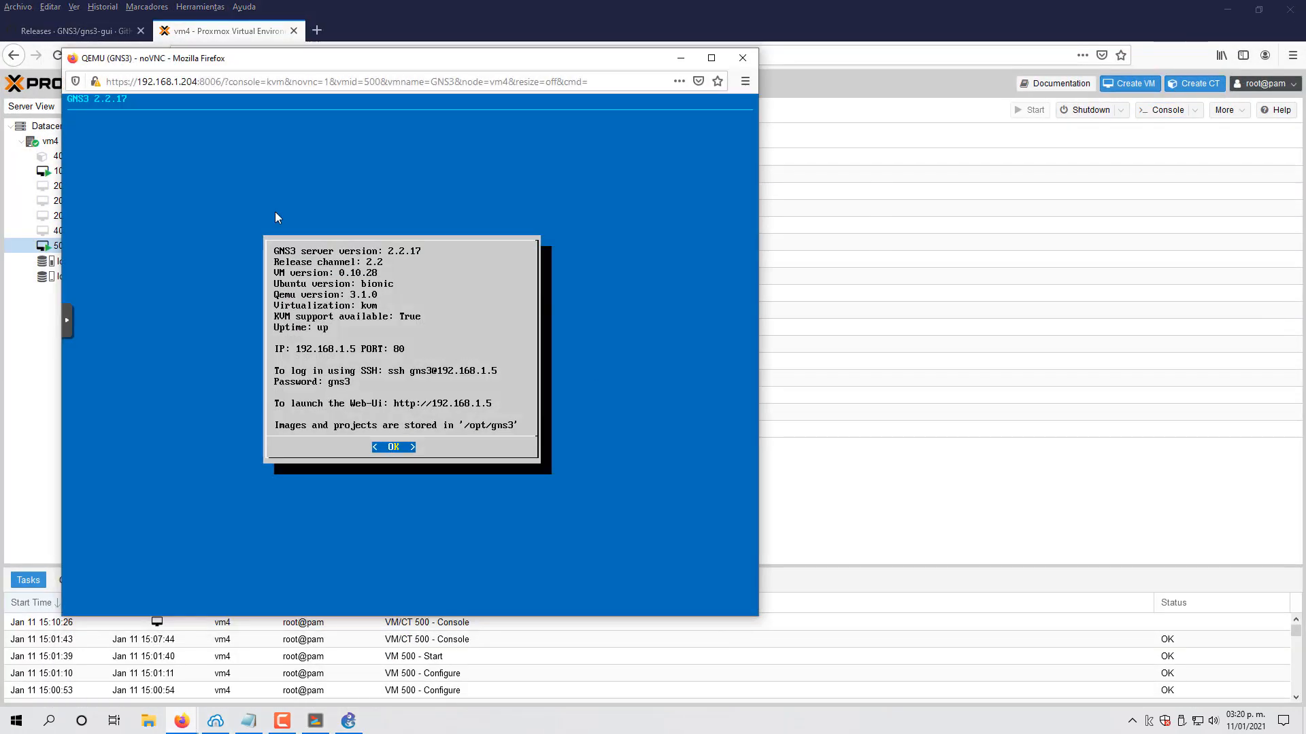
click(1234, 12)
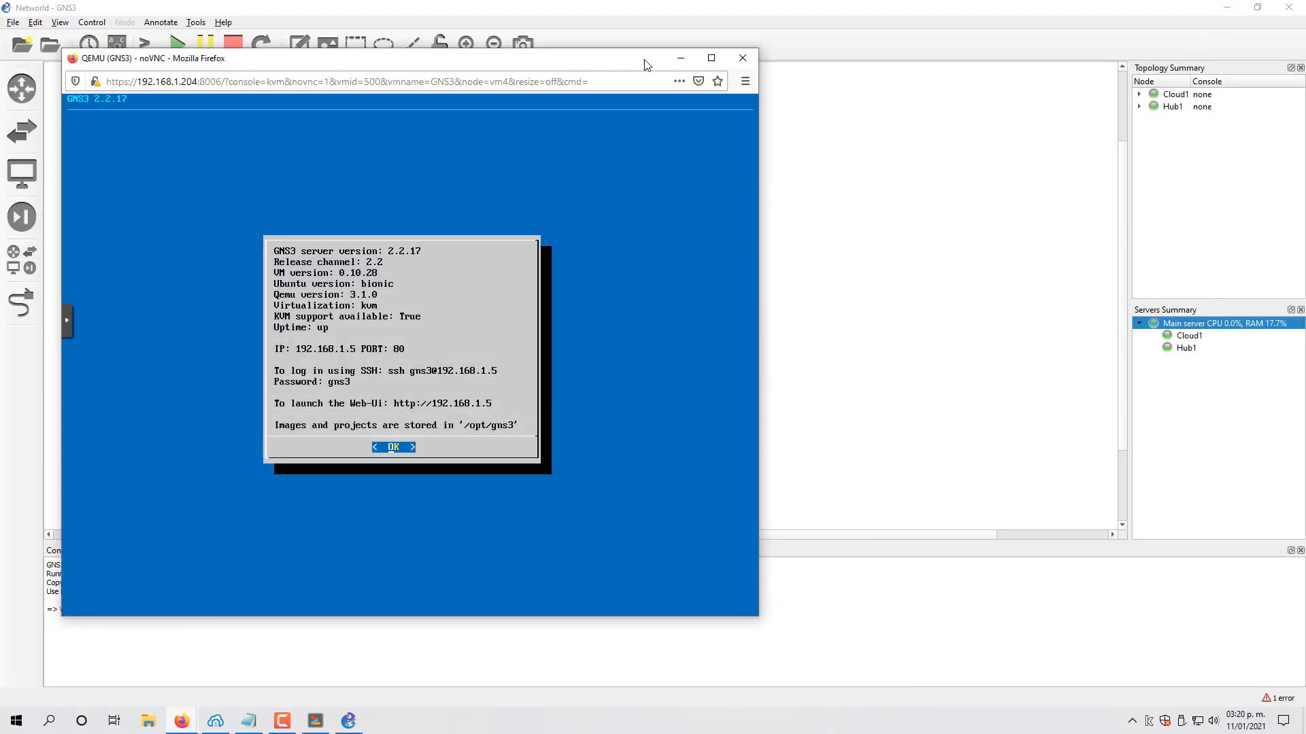
click(681, 58)
Step: Collapse Main server and reposition Hub1 and Cloud1 so their link runs horizontally
click(1139, 323)
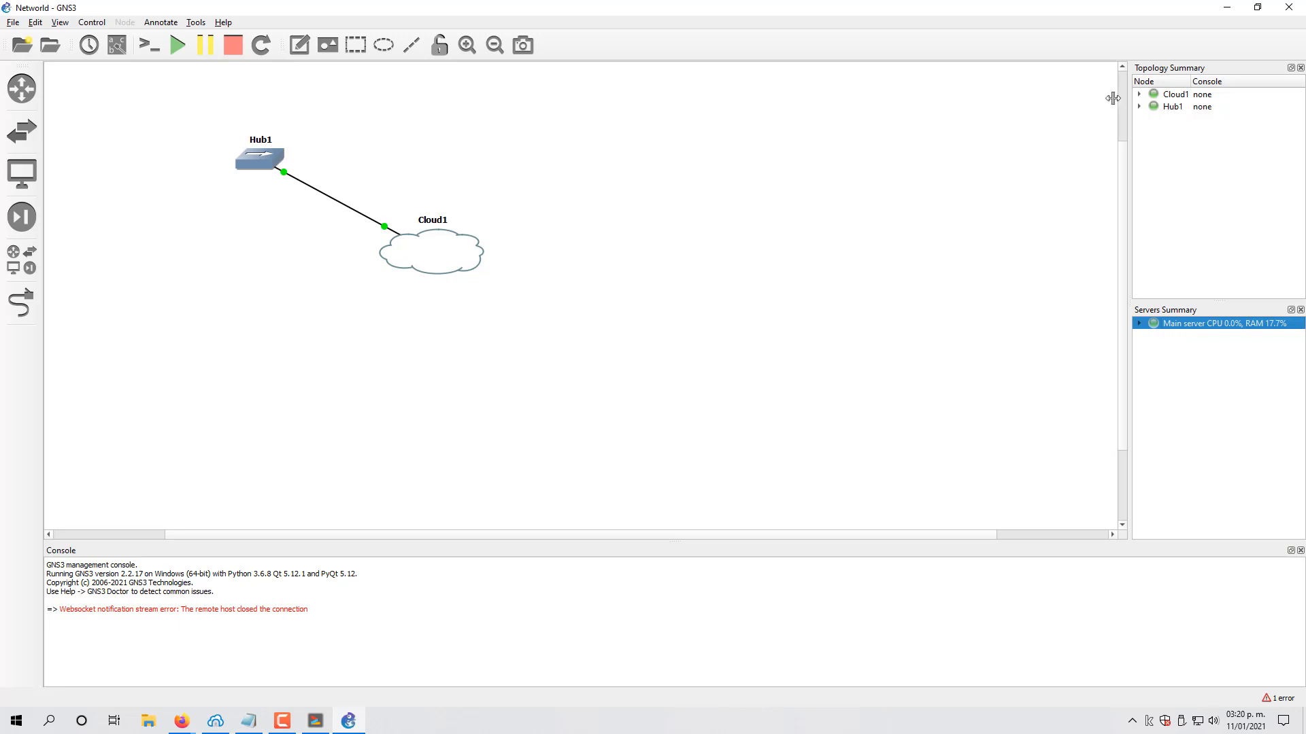
drag(262, 161, 244, 214)
drag(428, 245, 481, 210)
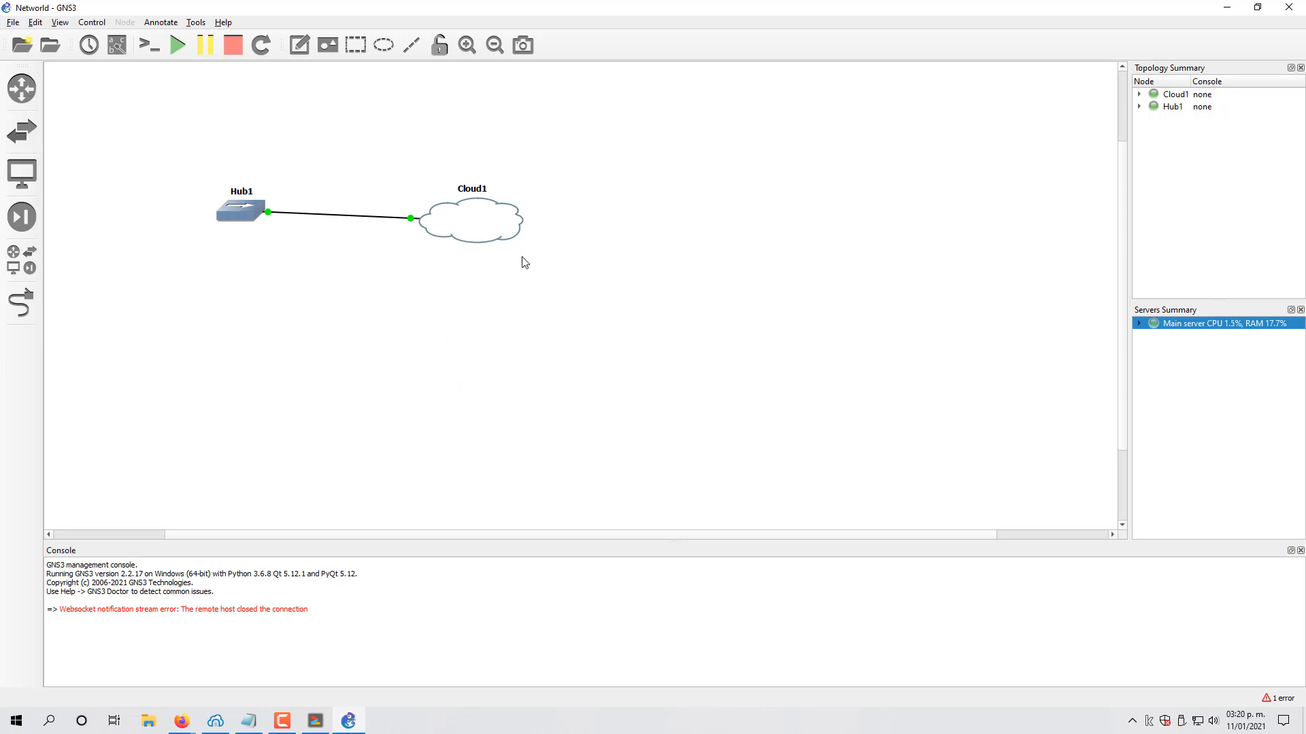
drag(478, 224, 473, 216)
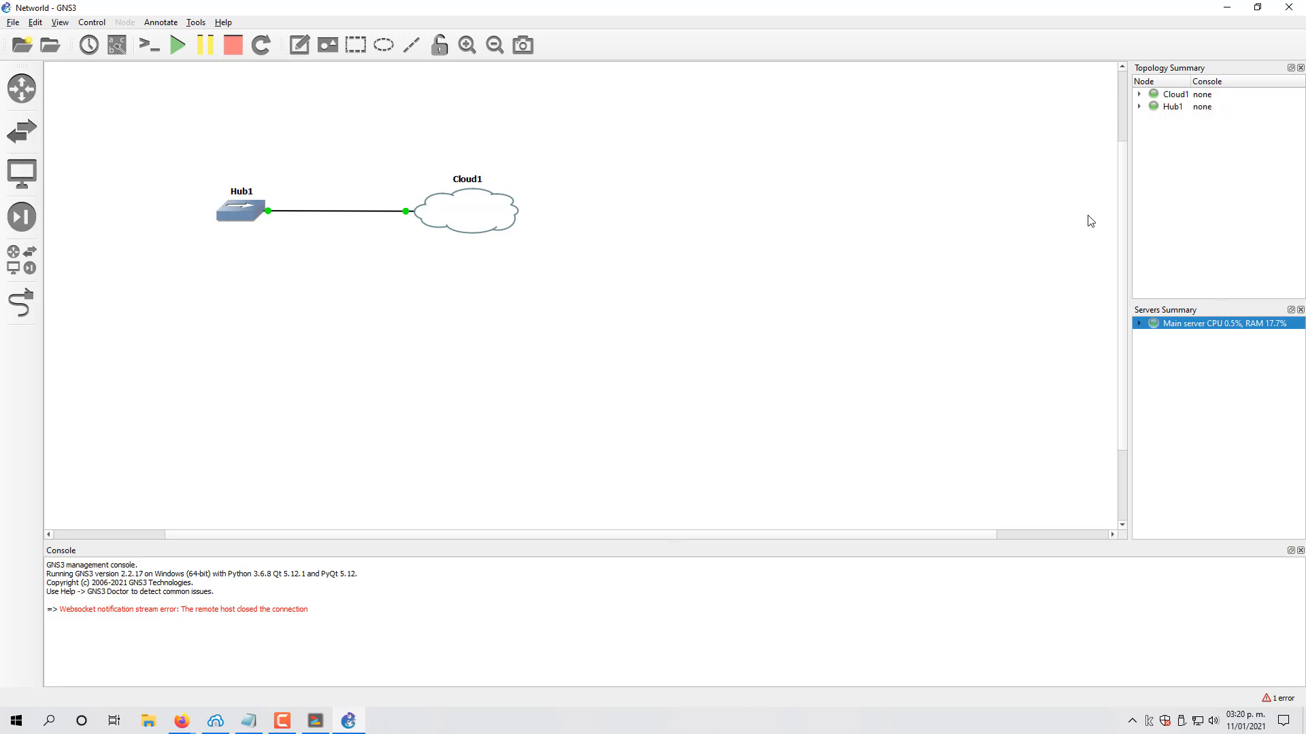
mouse_move(1121, 192)
mouse_down()
mouse_move(1124, 203)
mouse_move(1123, 180)
mouse_up()
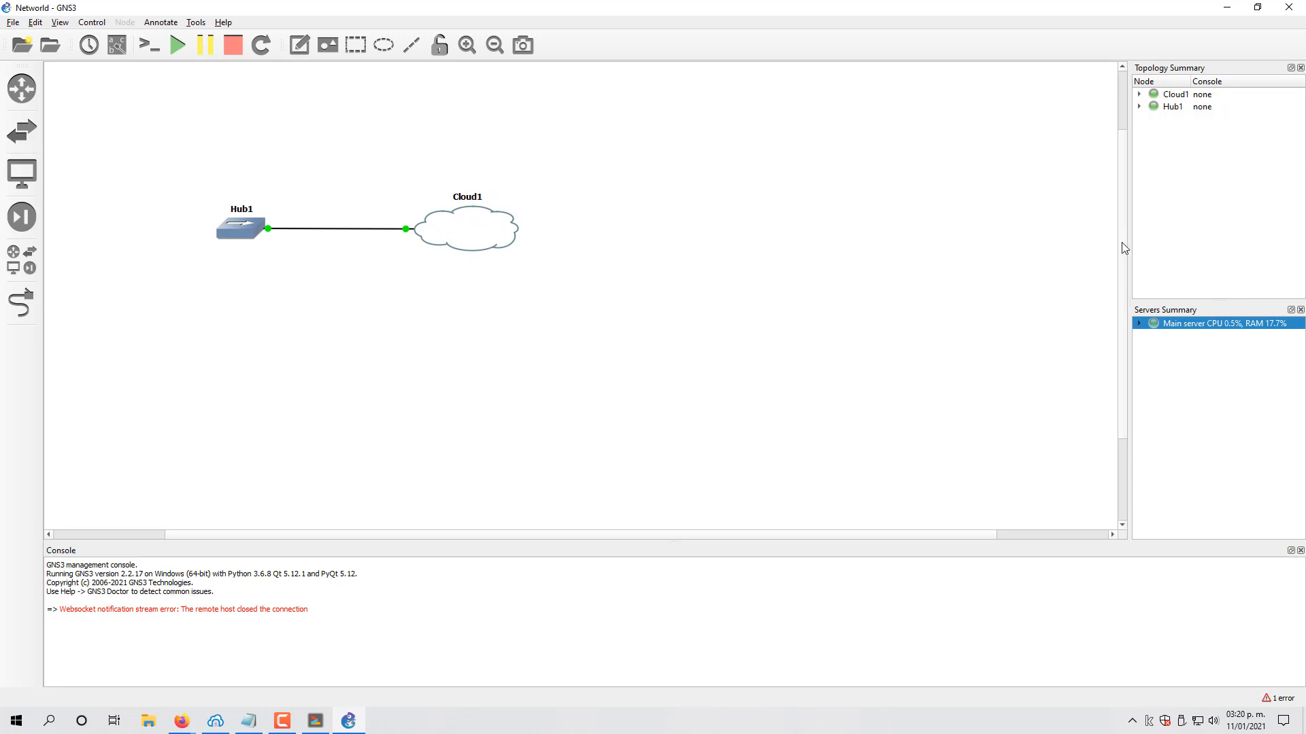
mouse_move(1121, 242)
mouse_down()
mouse_move(1122, 261)
mouse_move(1128, 247)
mouse_up()
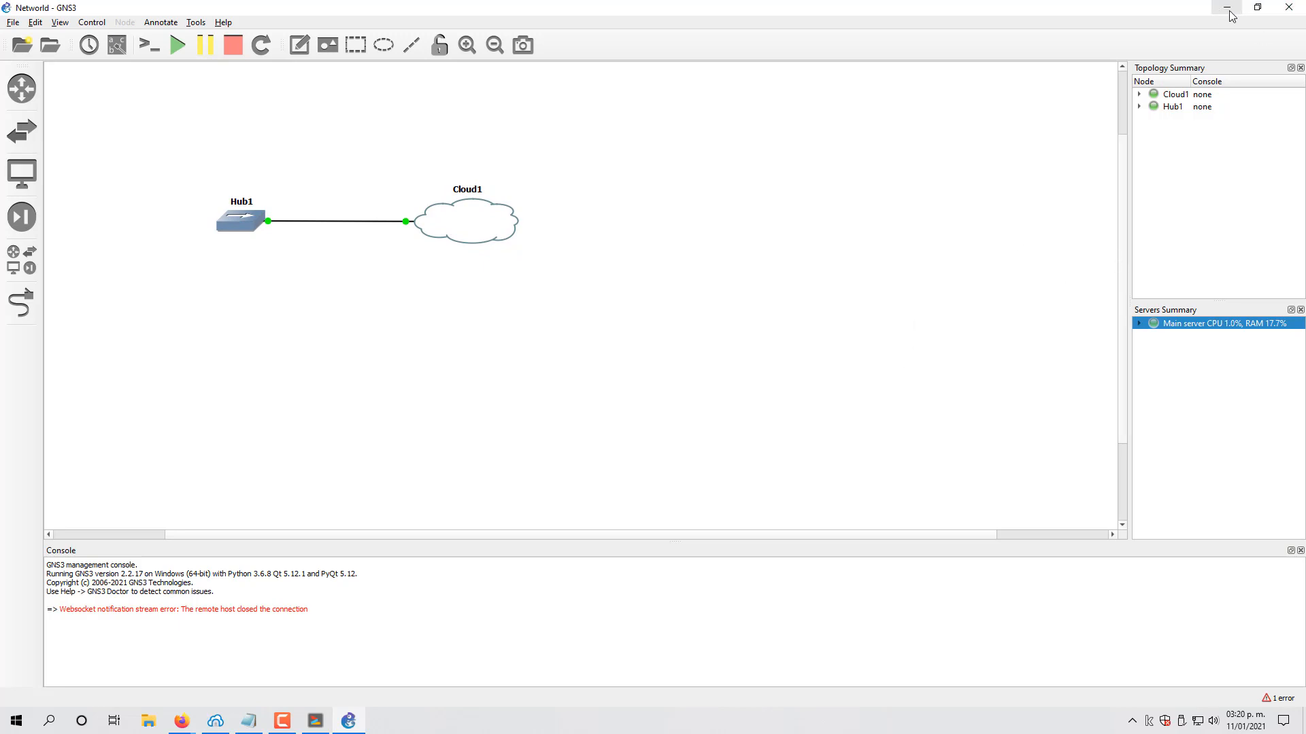
Step: Exit GNS3 with confirmation and close the Bitvise SSH terminal window
click(1288, 7)
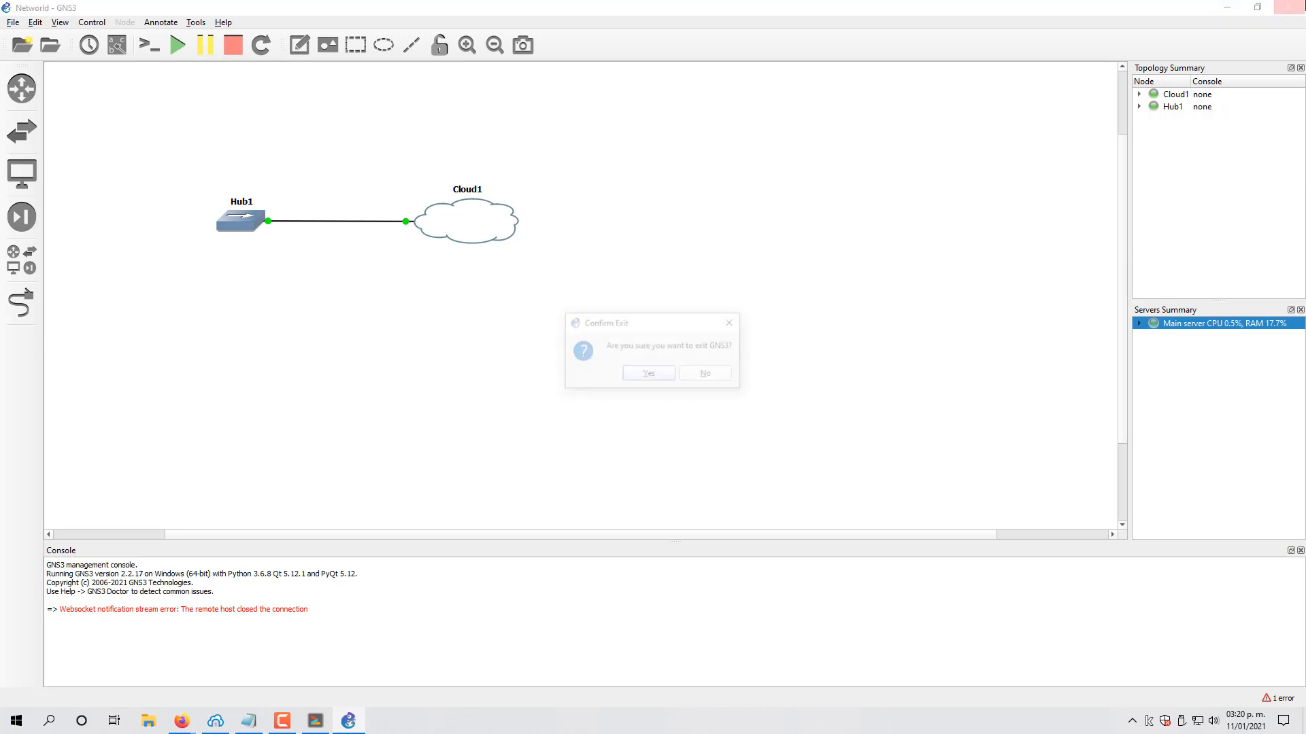
click(649, 374)
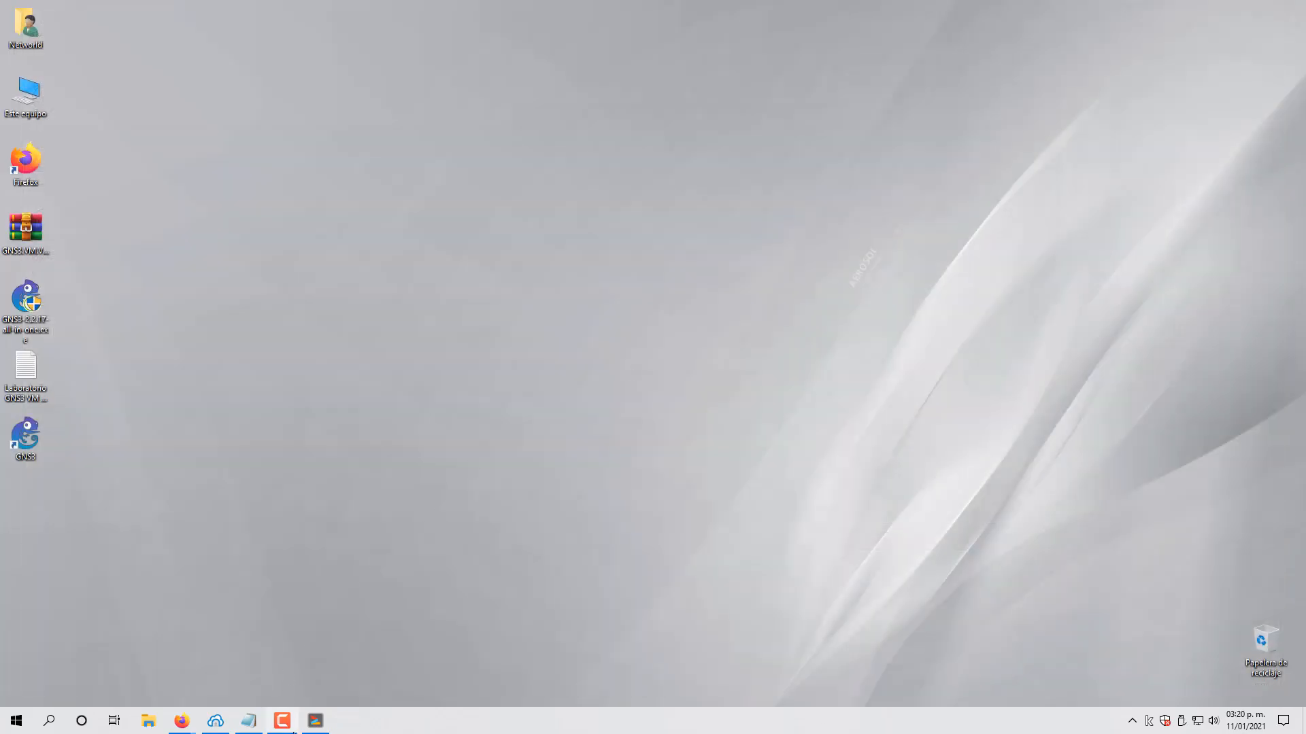
click(315, 721)
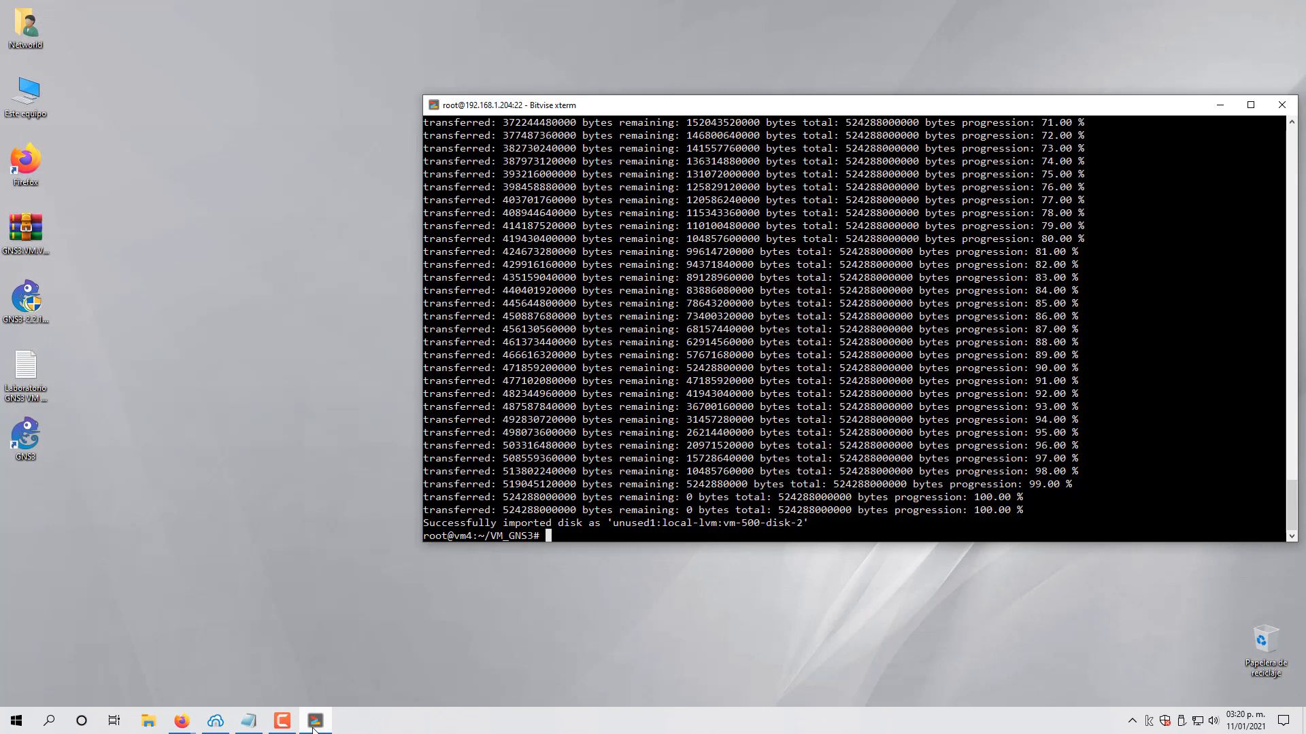
click(1281, 105)
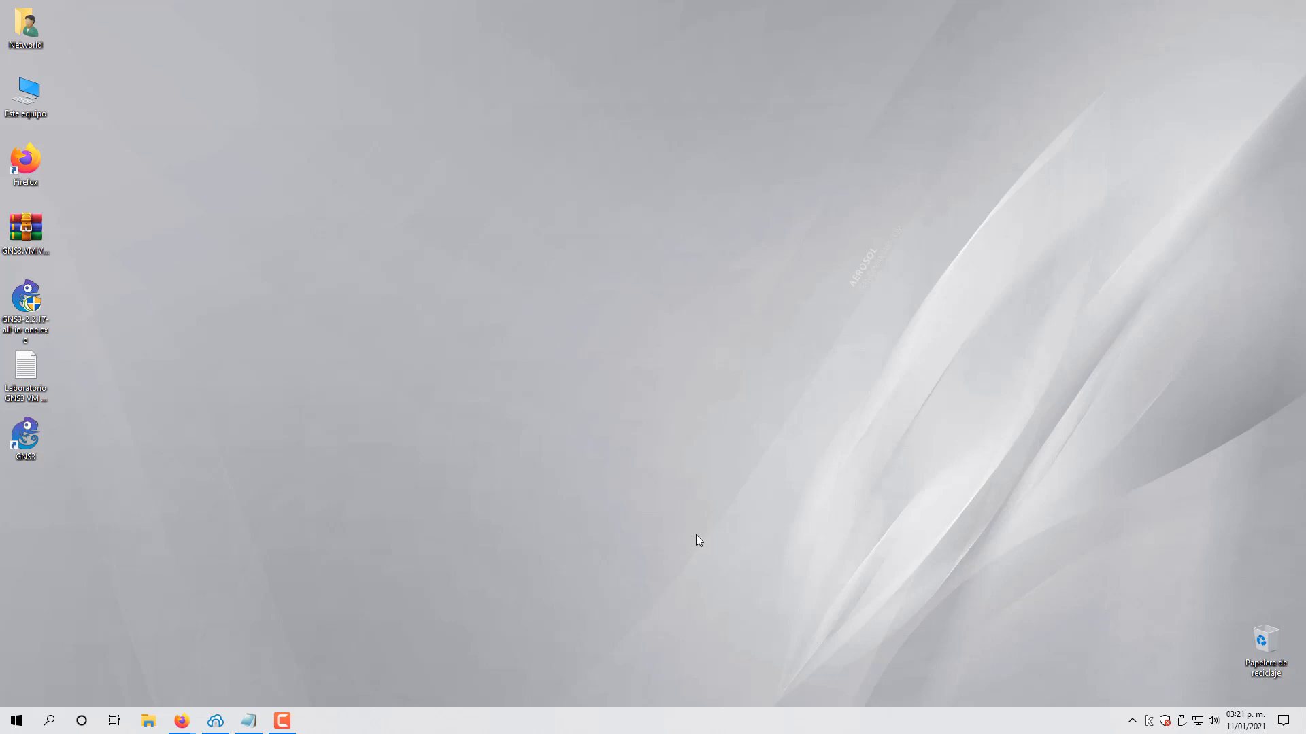
Step: Restore the GNS3 VM noVNC console window and move it to the right of the screen
mouse_move(185, 725)
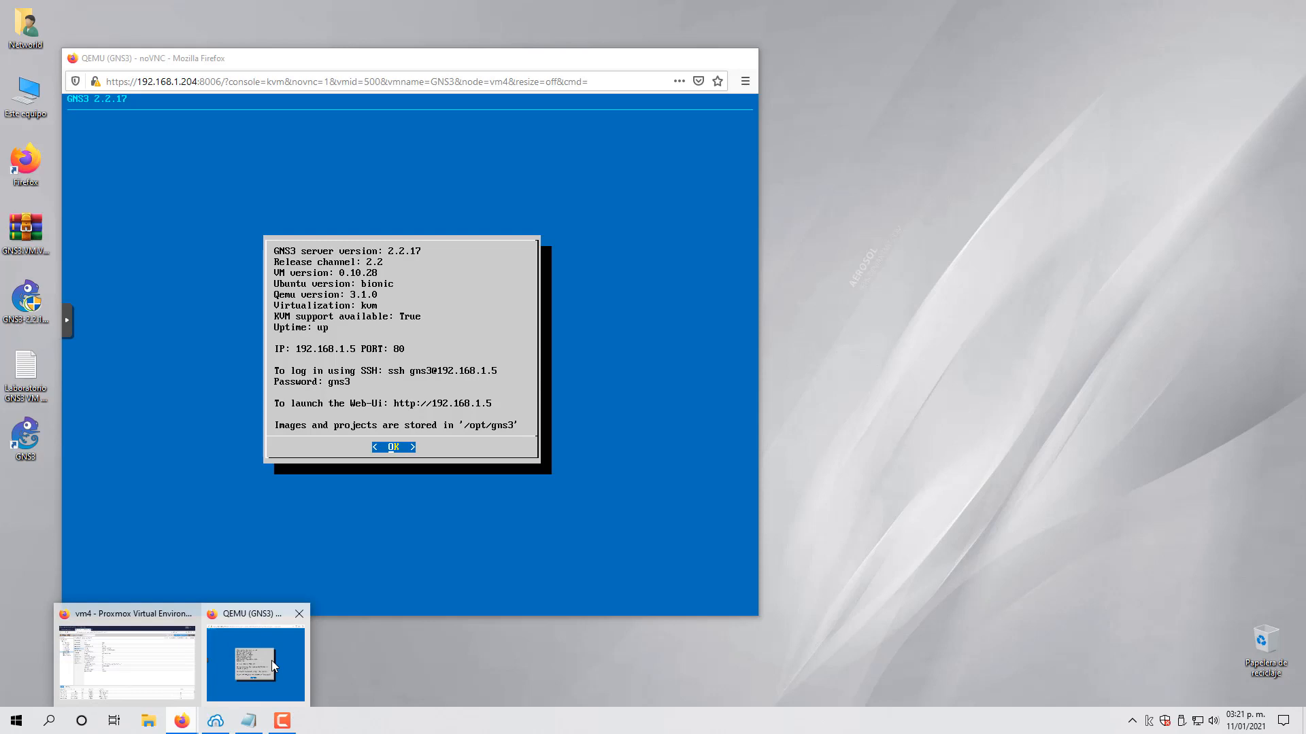
click(271, 660)
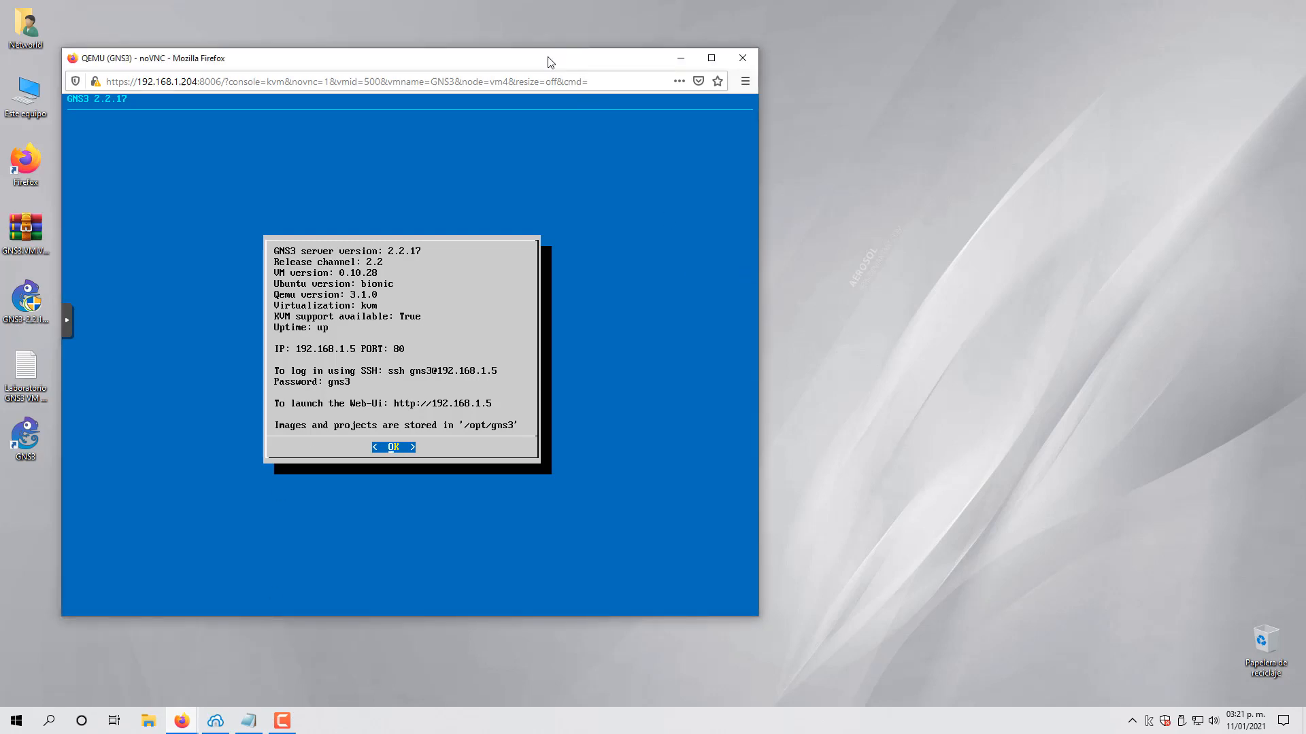
drag(551, 62, 944, 56)
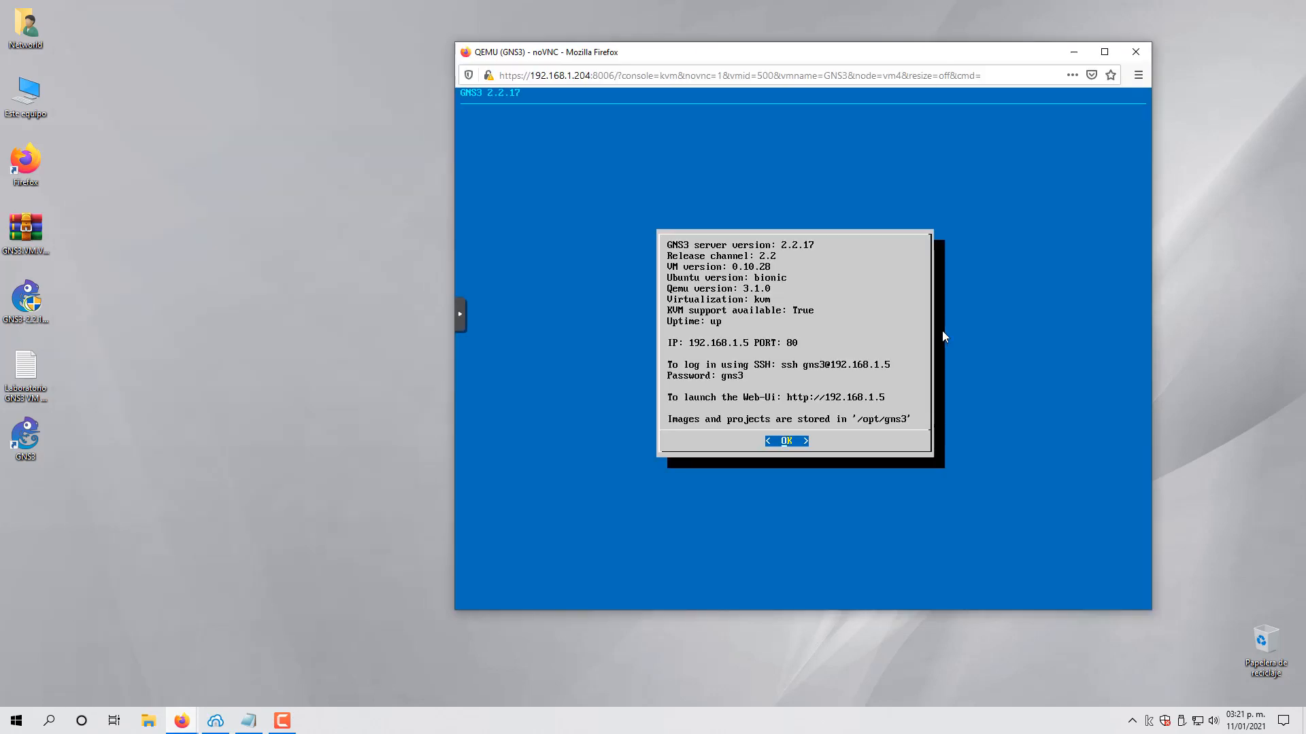